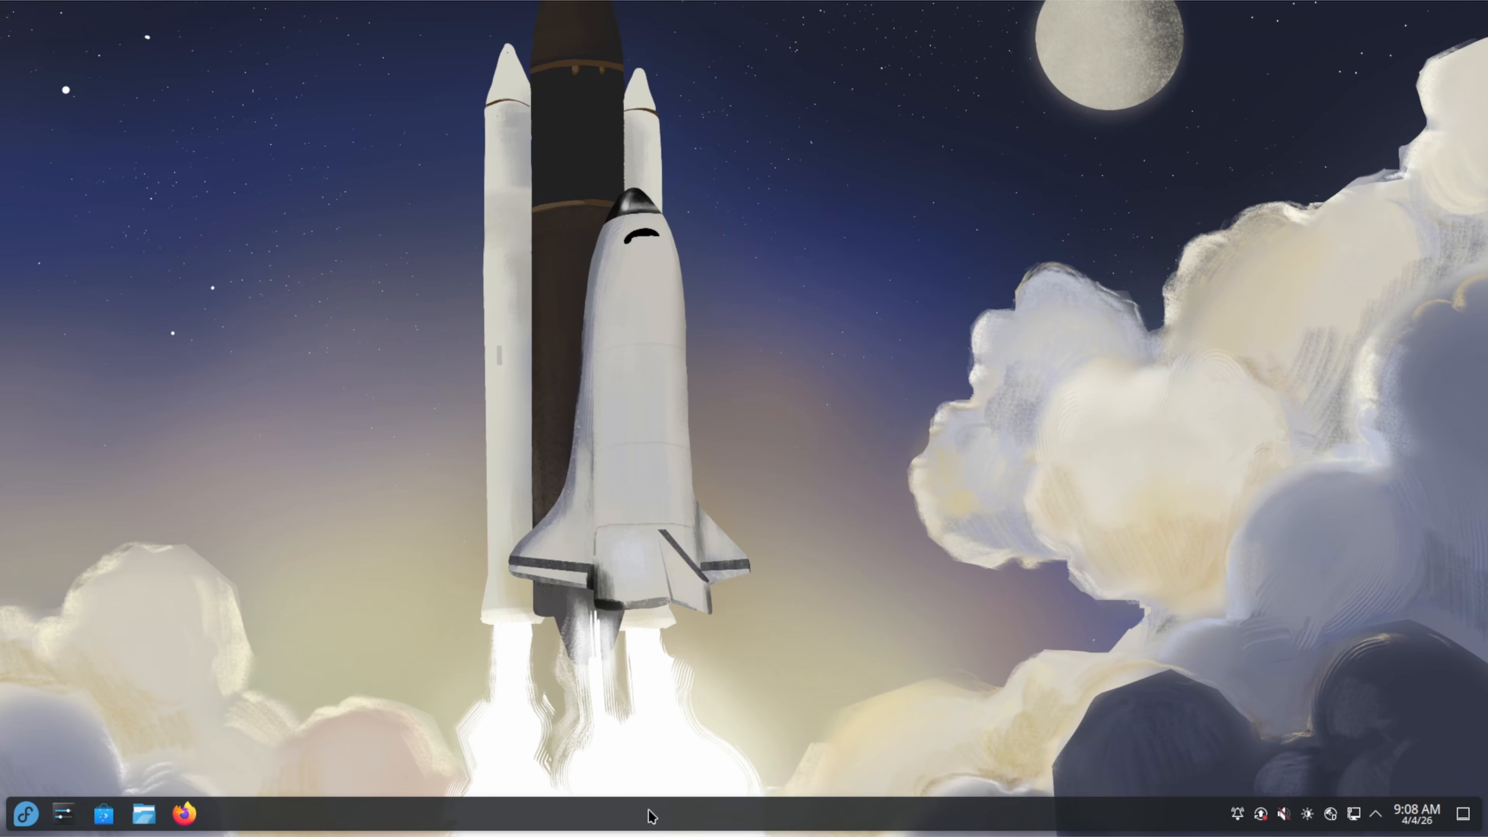
Open the taskbar panel's configuration and set its Floating option to Disabled.
right_click(615, 812)
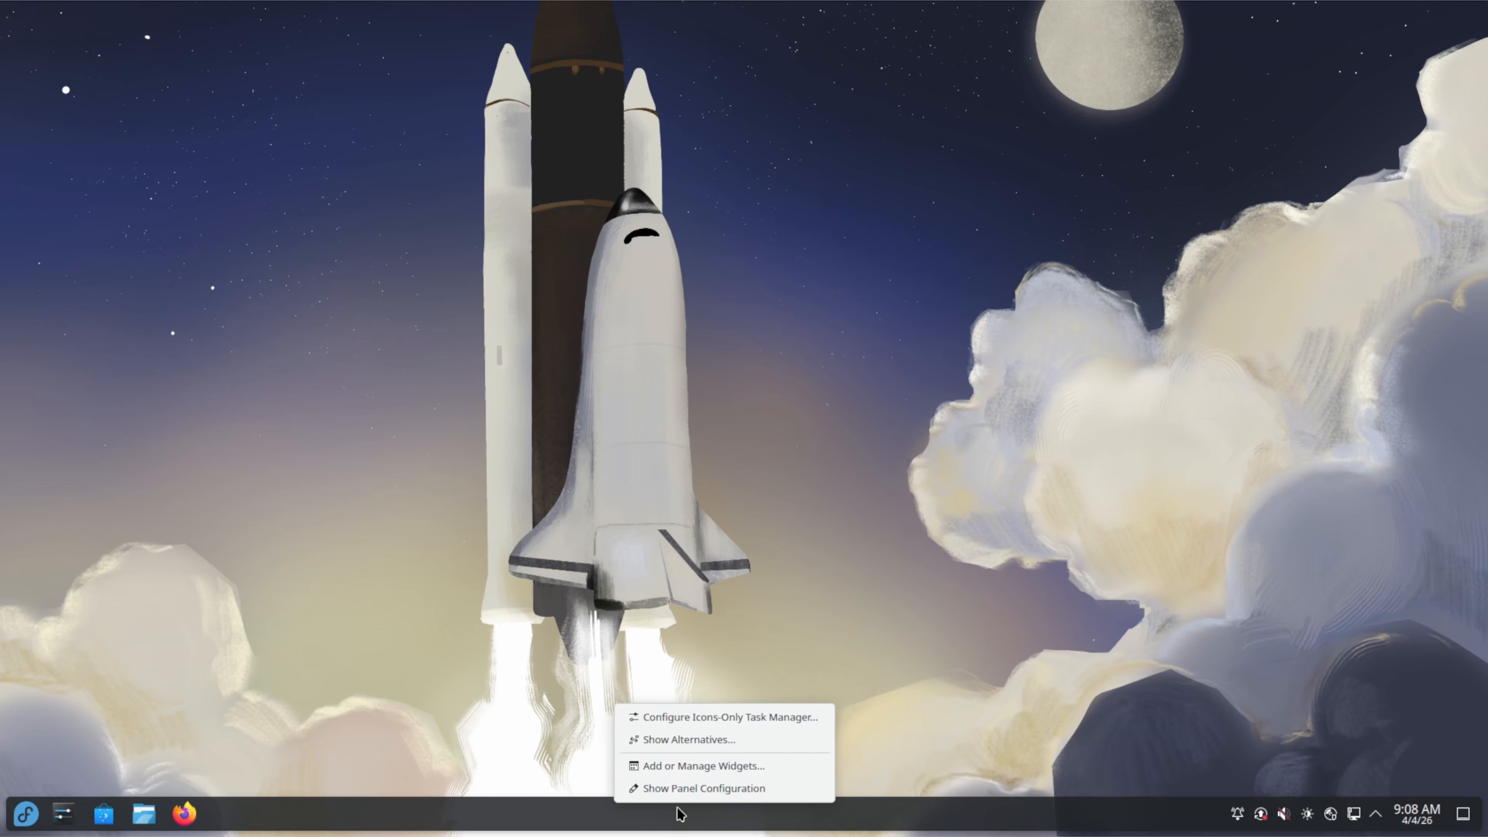
left_click(677, 796)
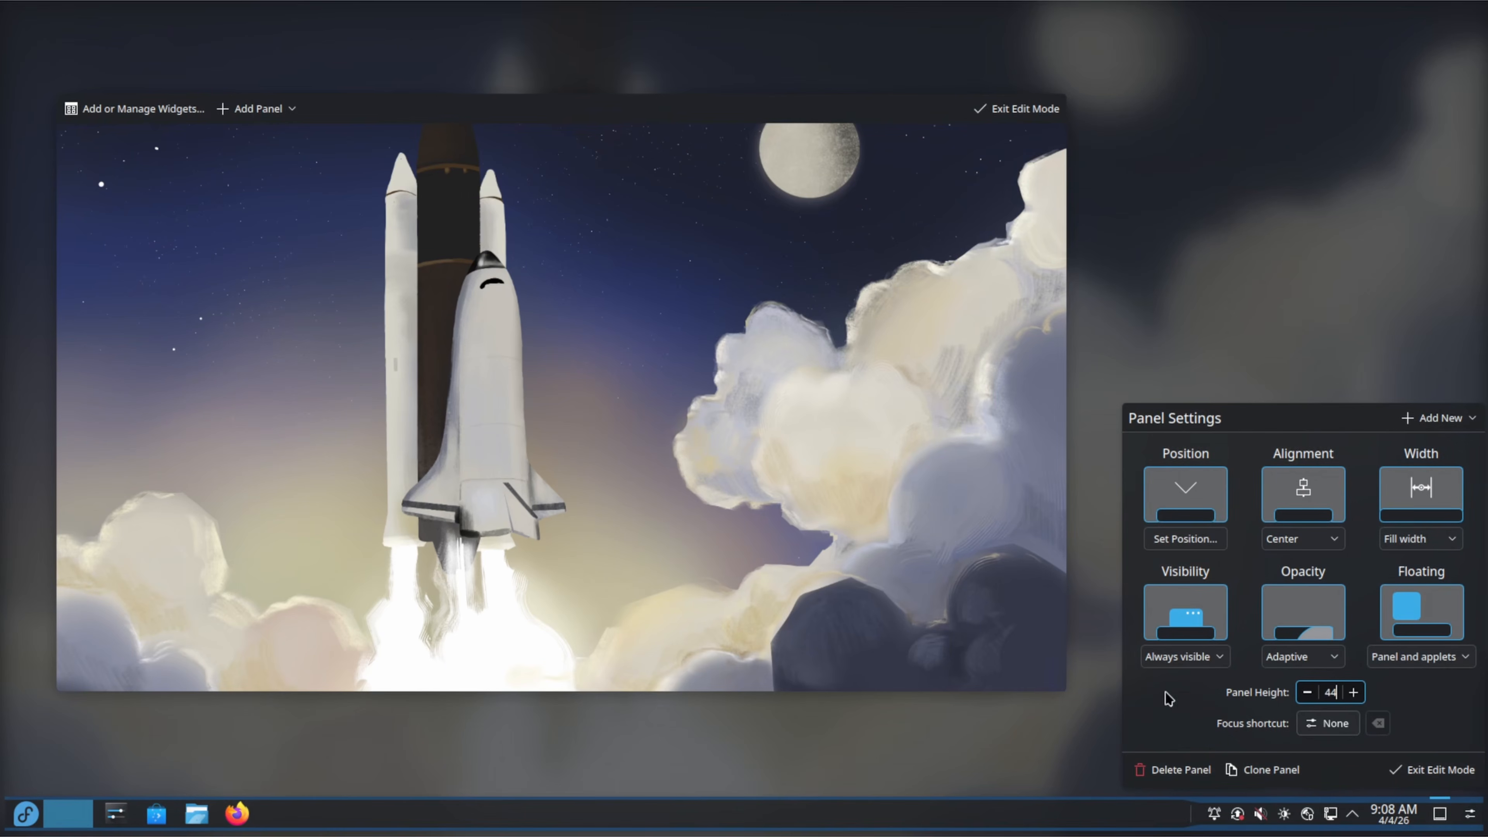
left_click(1450, 656)
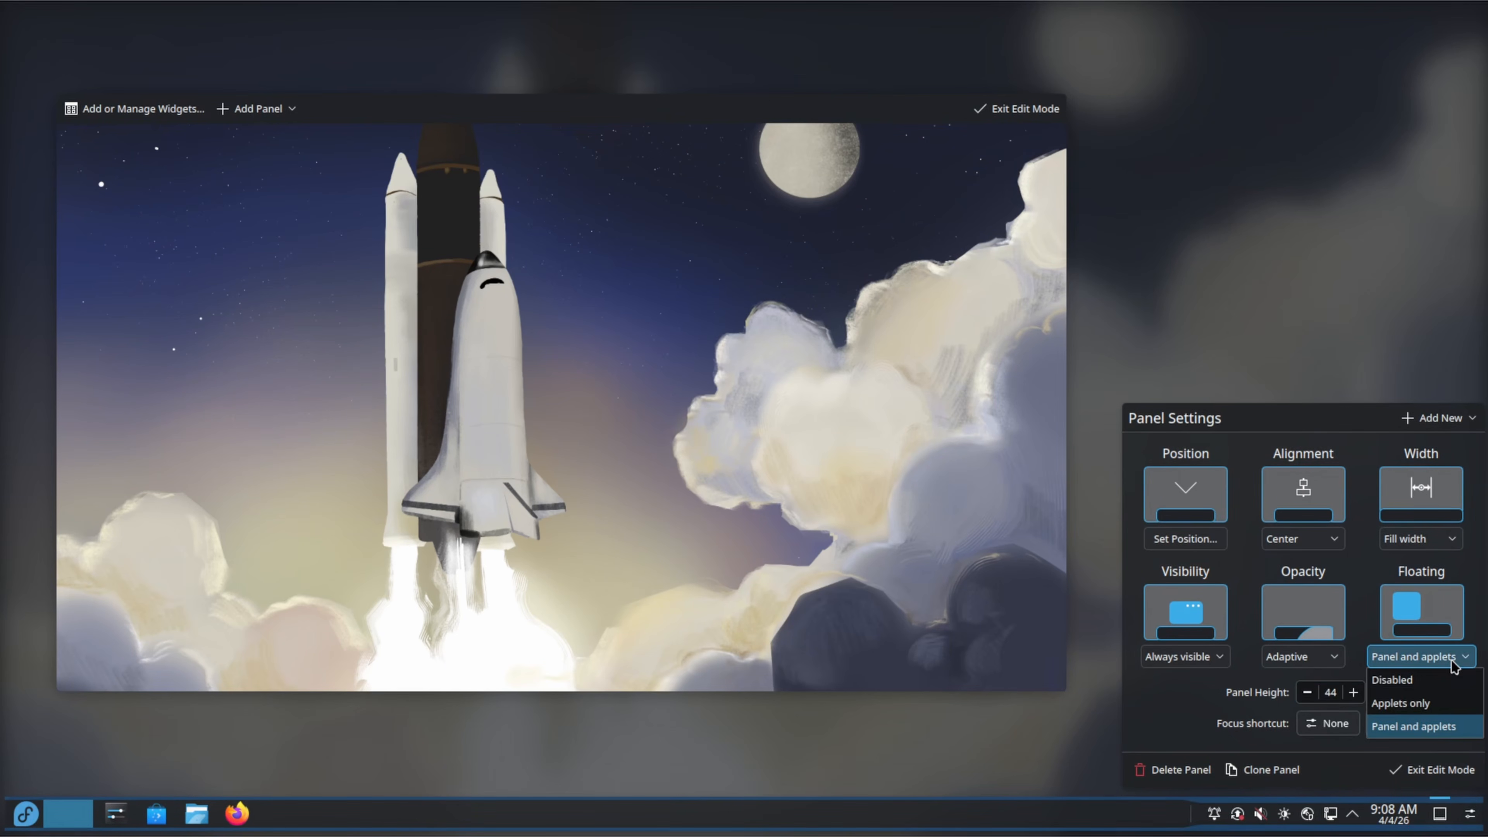
left_click(1428, 680)
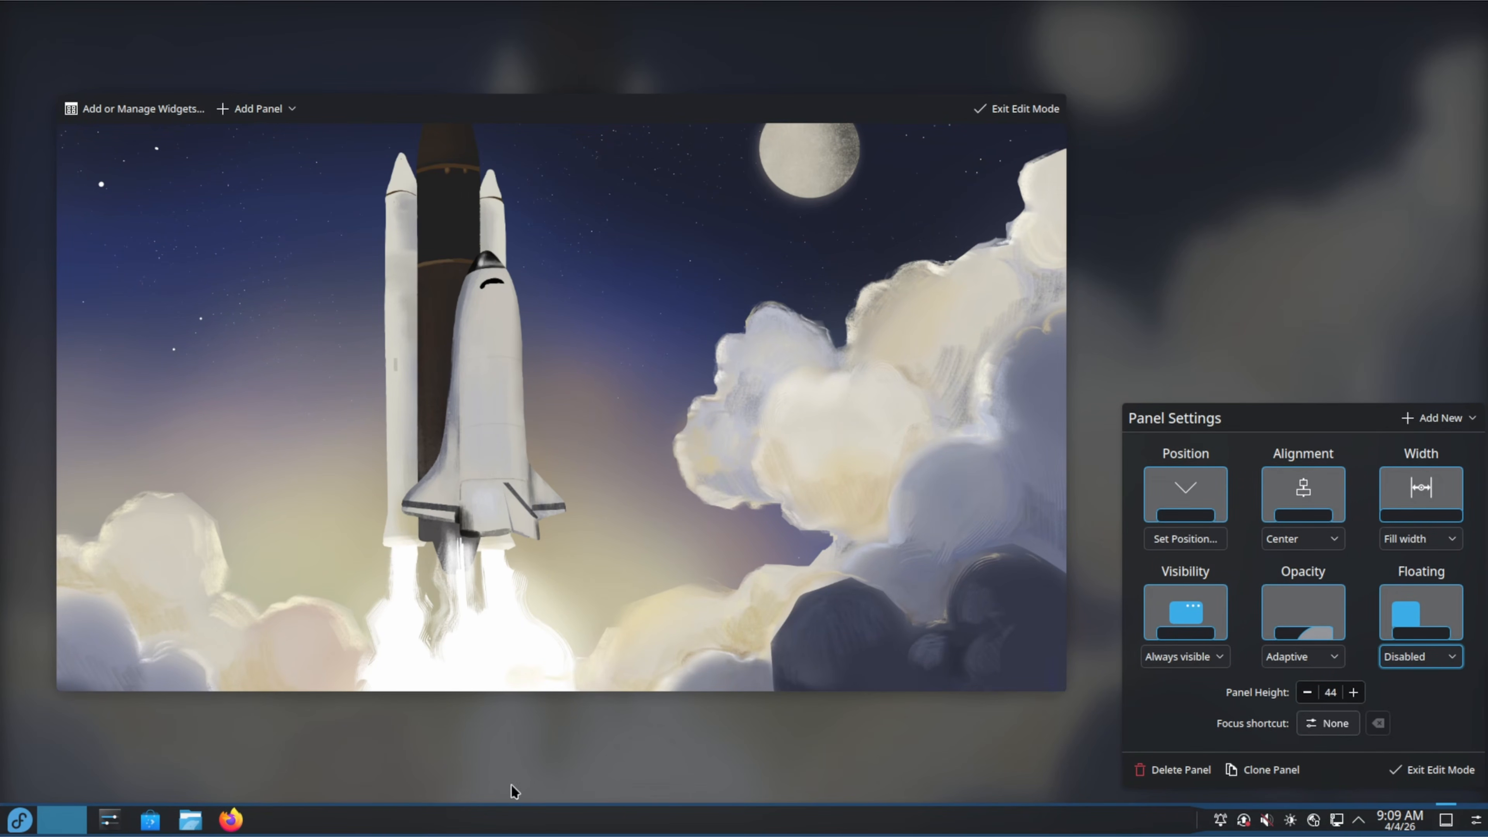
Move the panel to the top edge of the screen and return it to the bottom edge.
mouse_move(338, 832)
mouse_move(1245, 832)
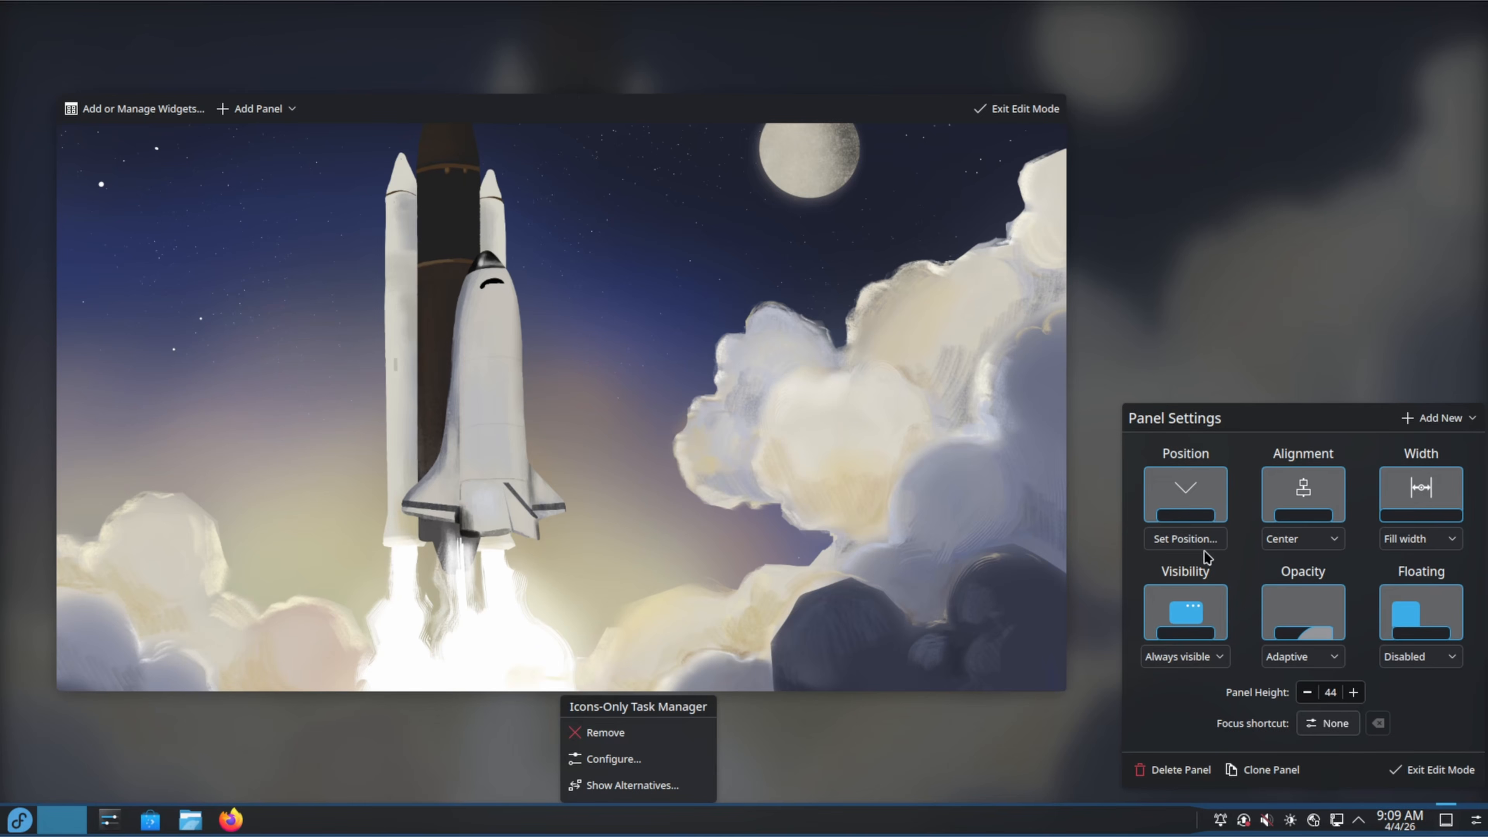
left_click(1190, 542)
left_click(723, 45)
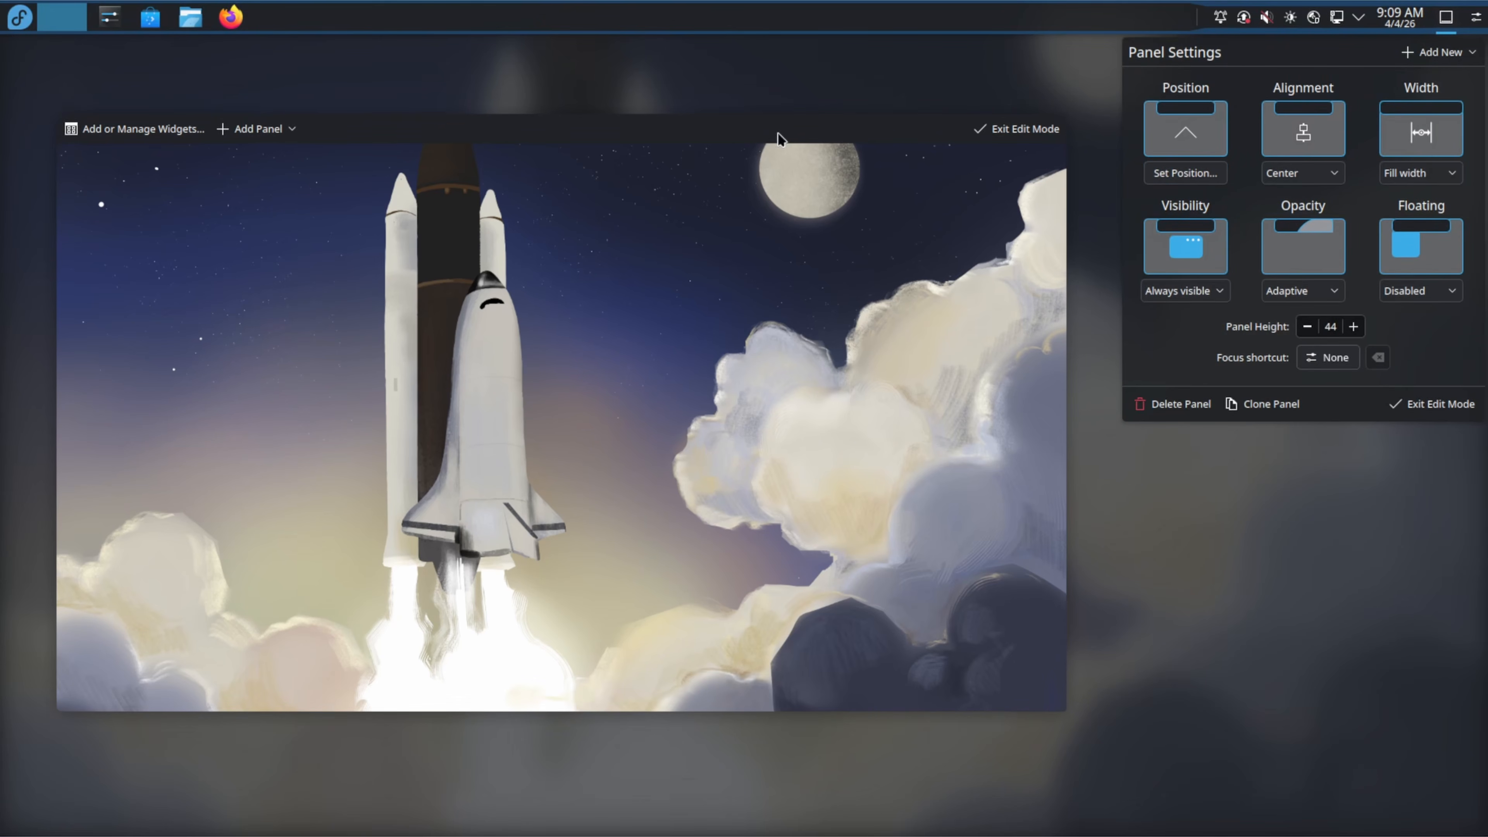
left_click(1185, 173)
left_click(742, 775)
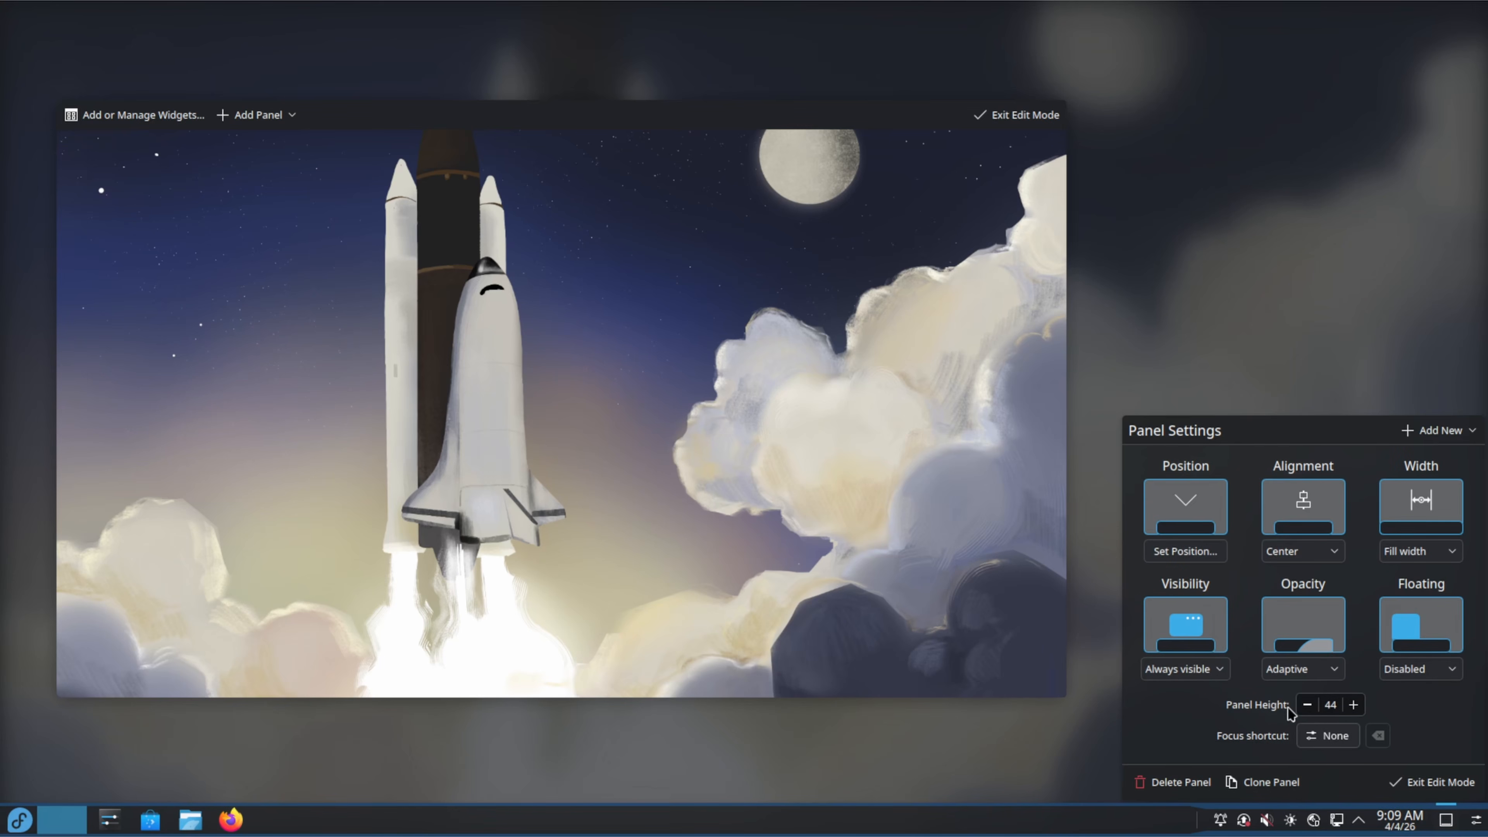
Reduce the panel height to 38.
left_click(1307, 705)
left_click(1307, 705)
left_click(1307, 708)
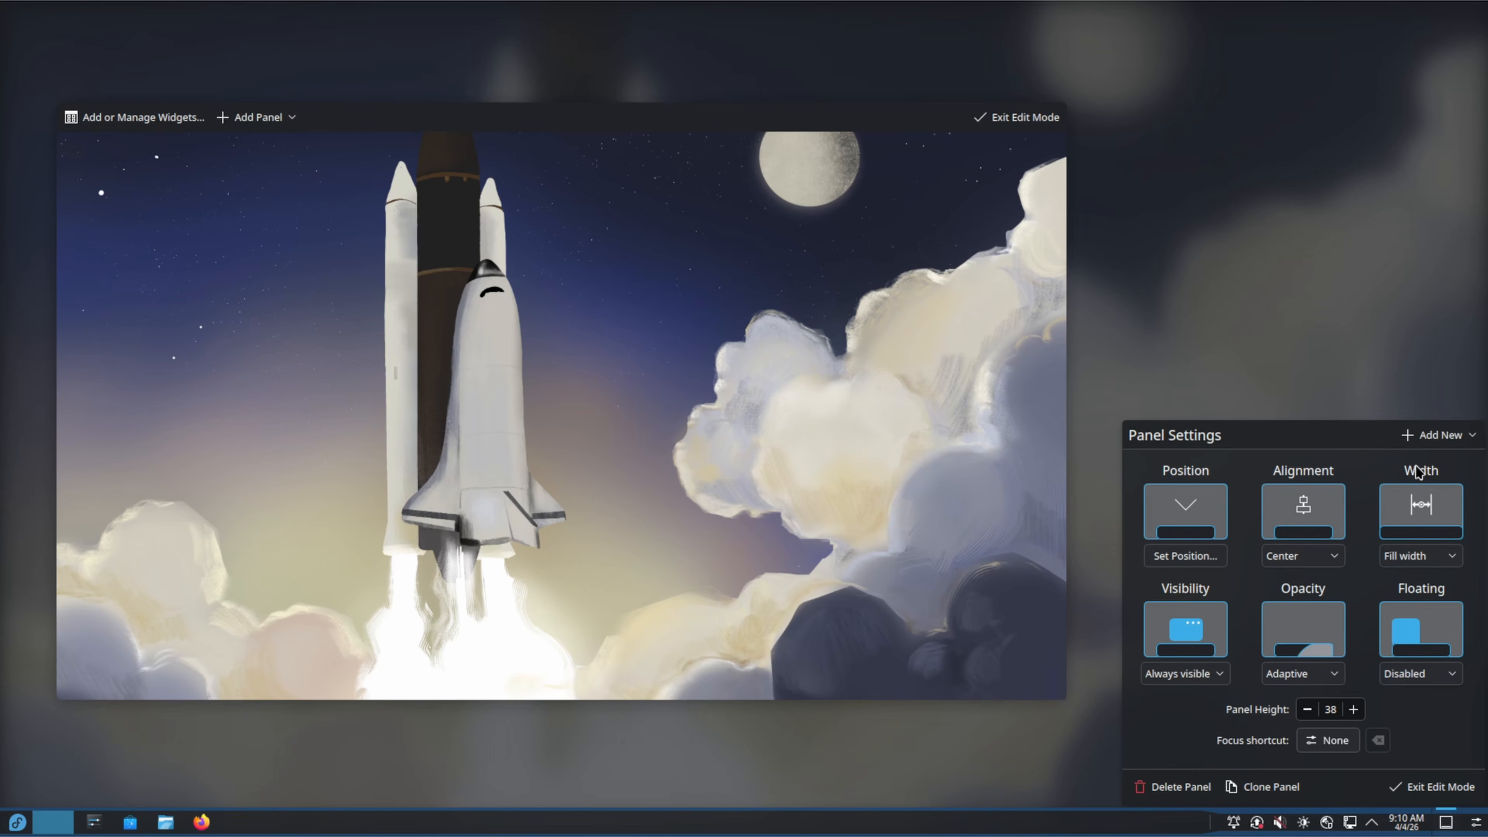
Add two flexible spacers to the panel, one before the application launcher and one between the clock and Peek at Desktop.
left_click(1445, 440)
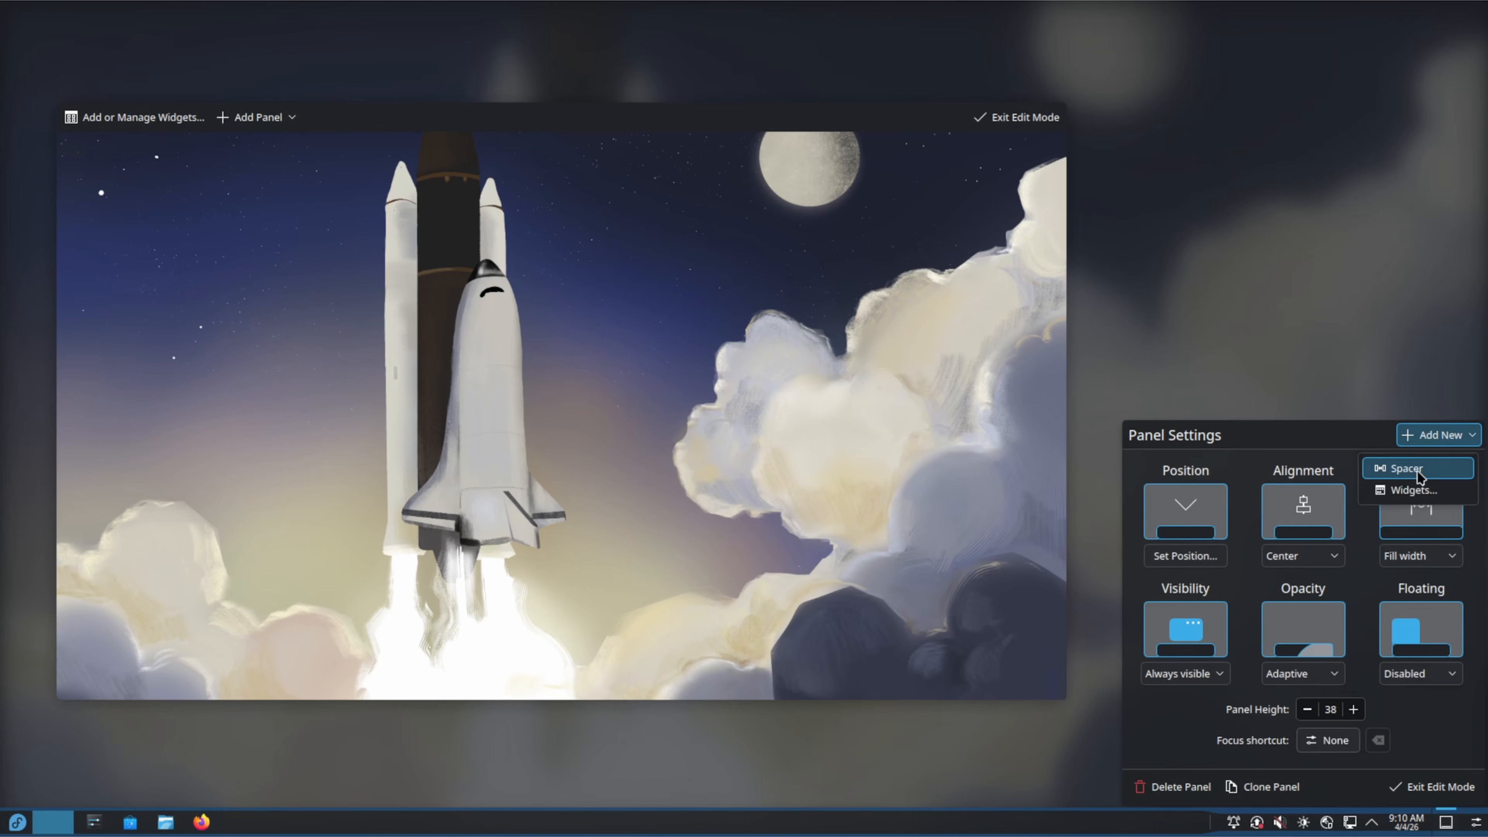
left_click(1418, 472)
left_click(1451, 442)
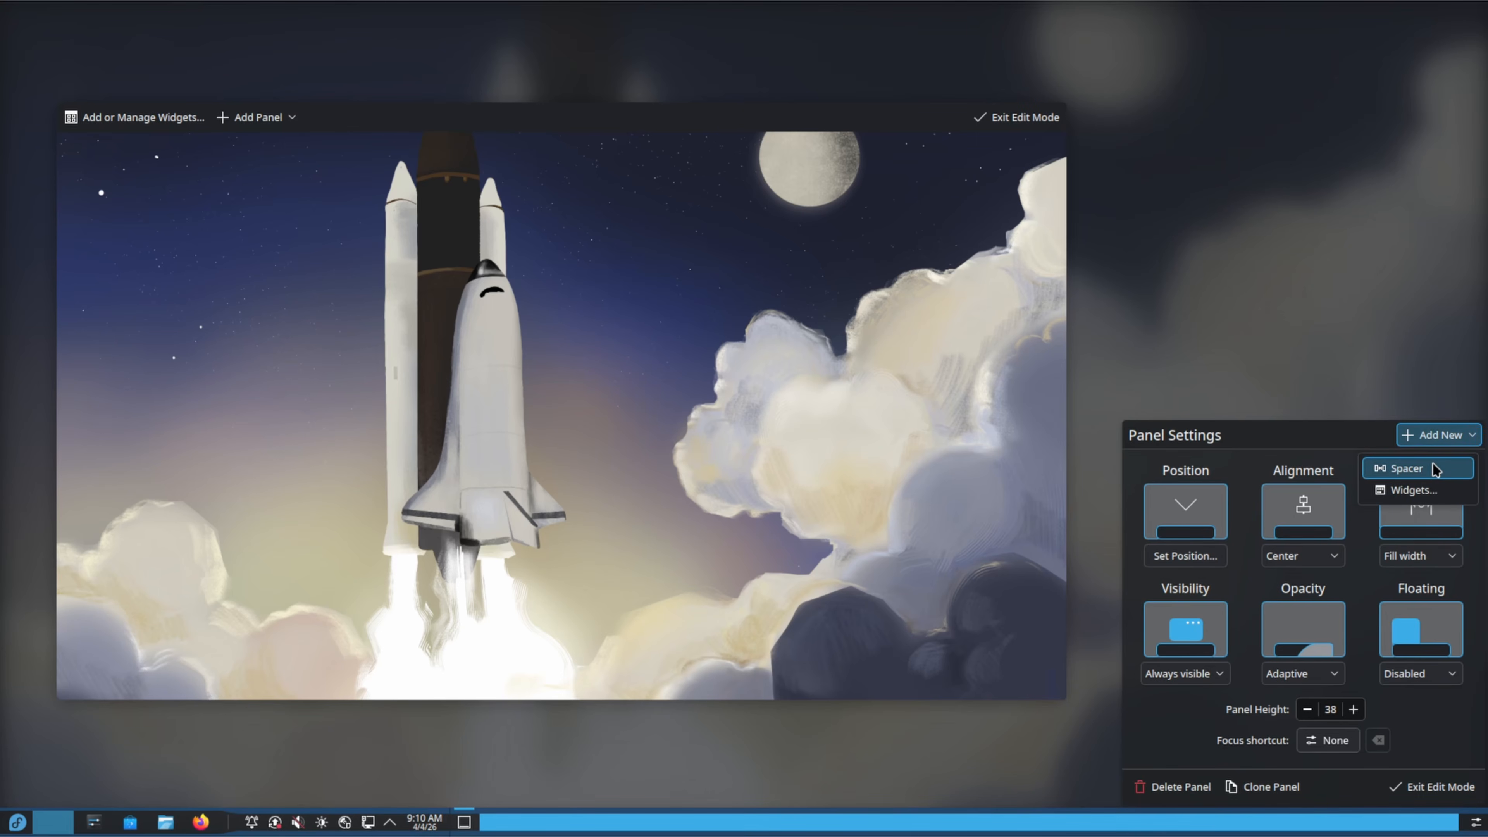
left_click(1436, 469)
mouse_move(1022, 830)
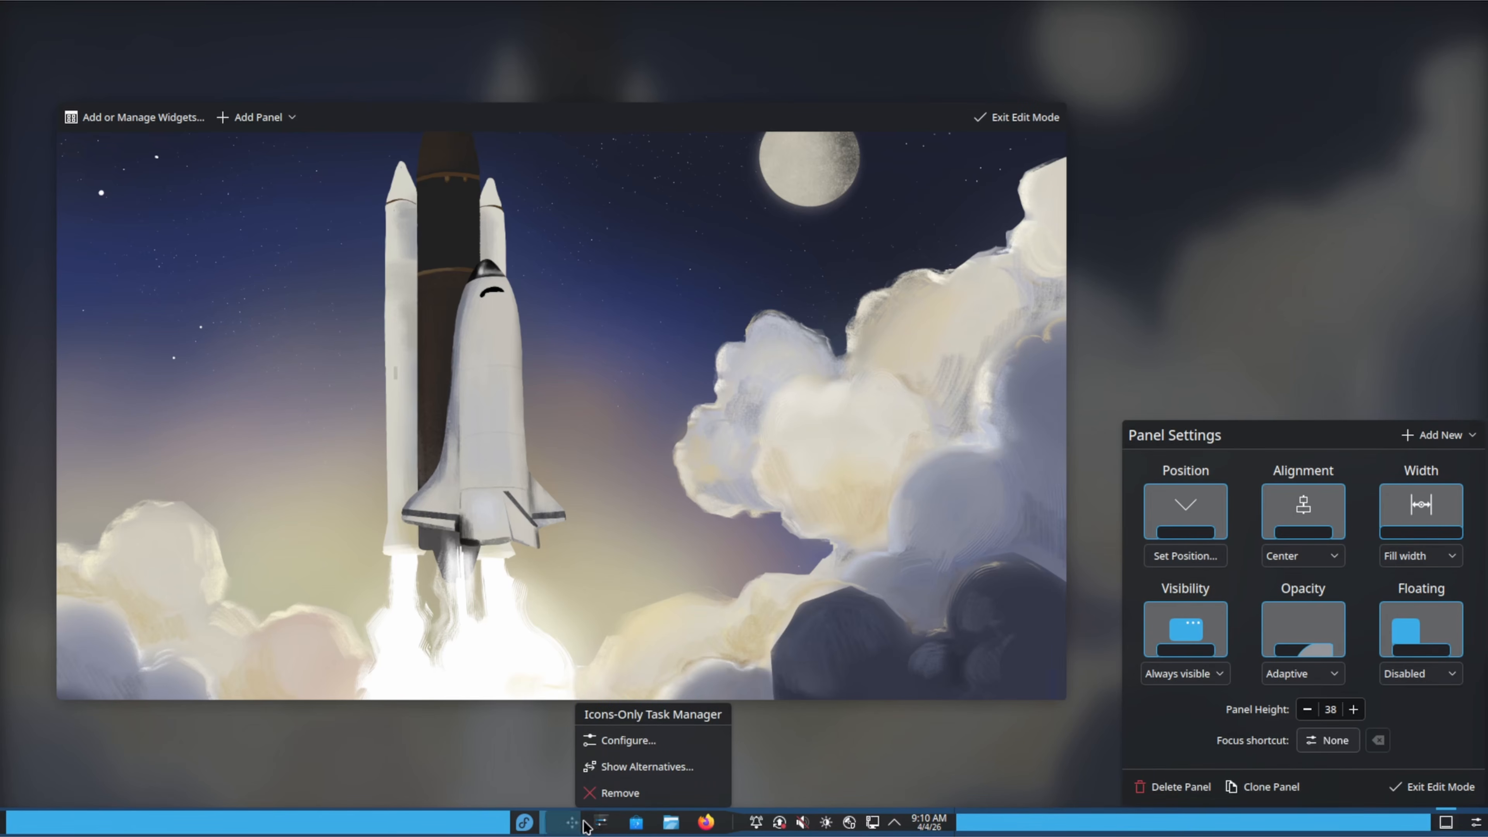
mouse_move(775, 835)
left_click_drag(1201, 828, 1402, 835)
mouse_move(1402, 835)
left_click(1161, 792)
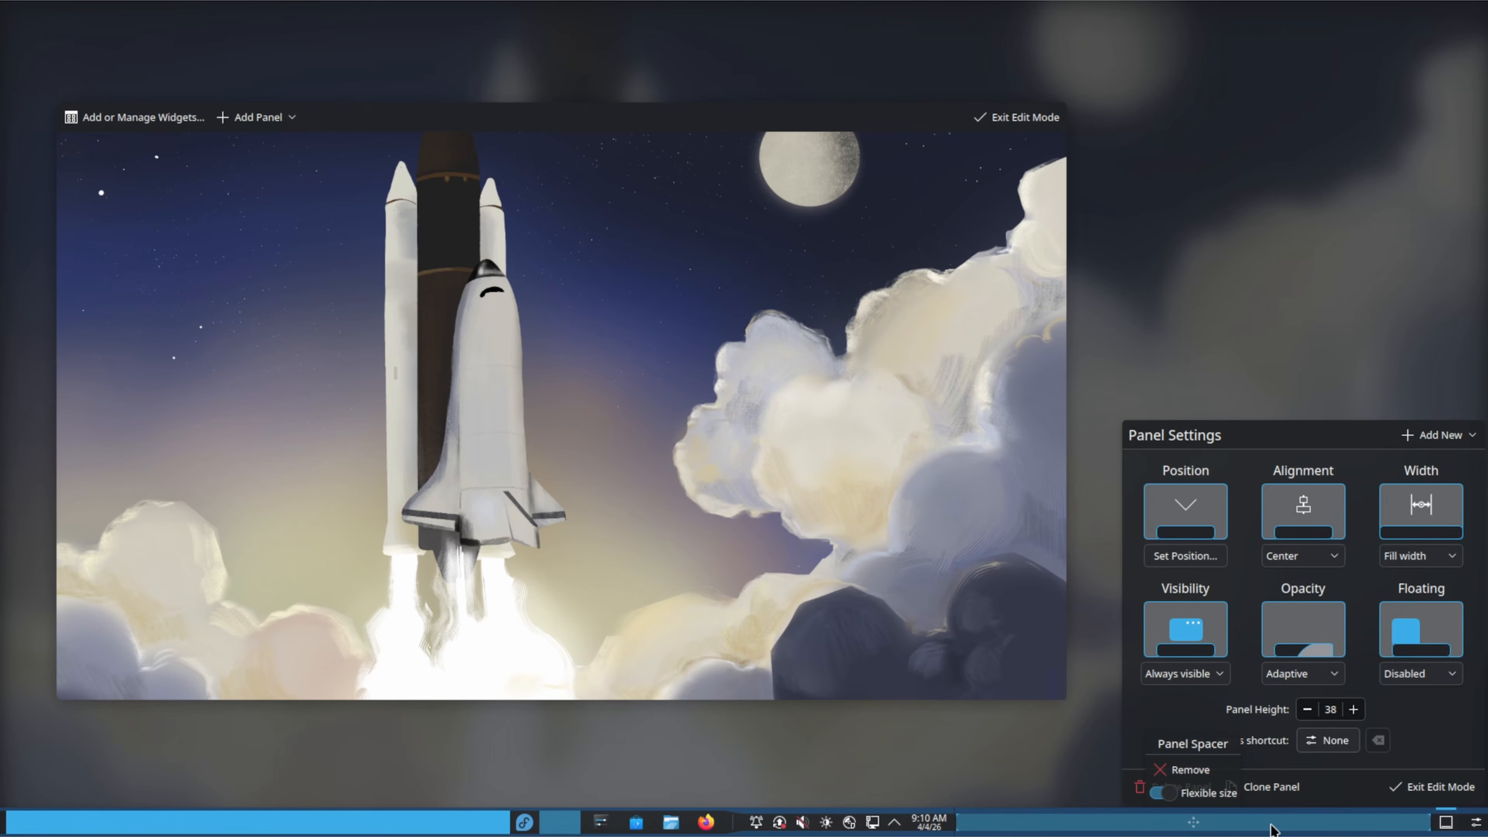
Remove the Pager and Peek at Desktop widgets from the panel.
mouse_move(495, 826)
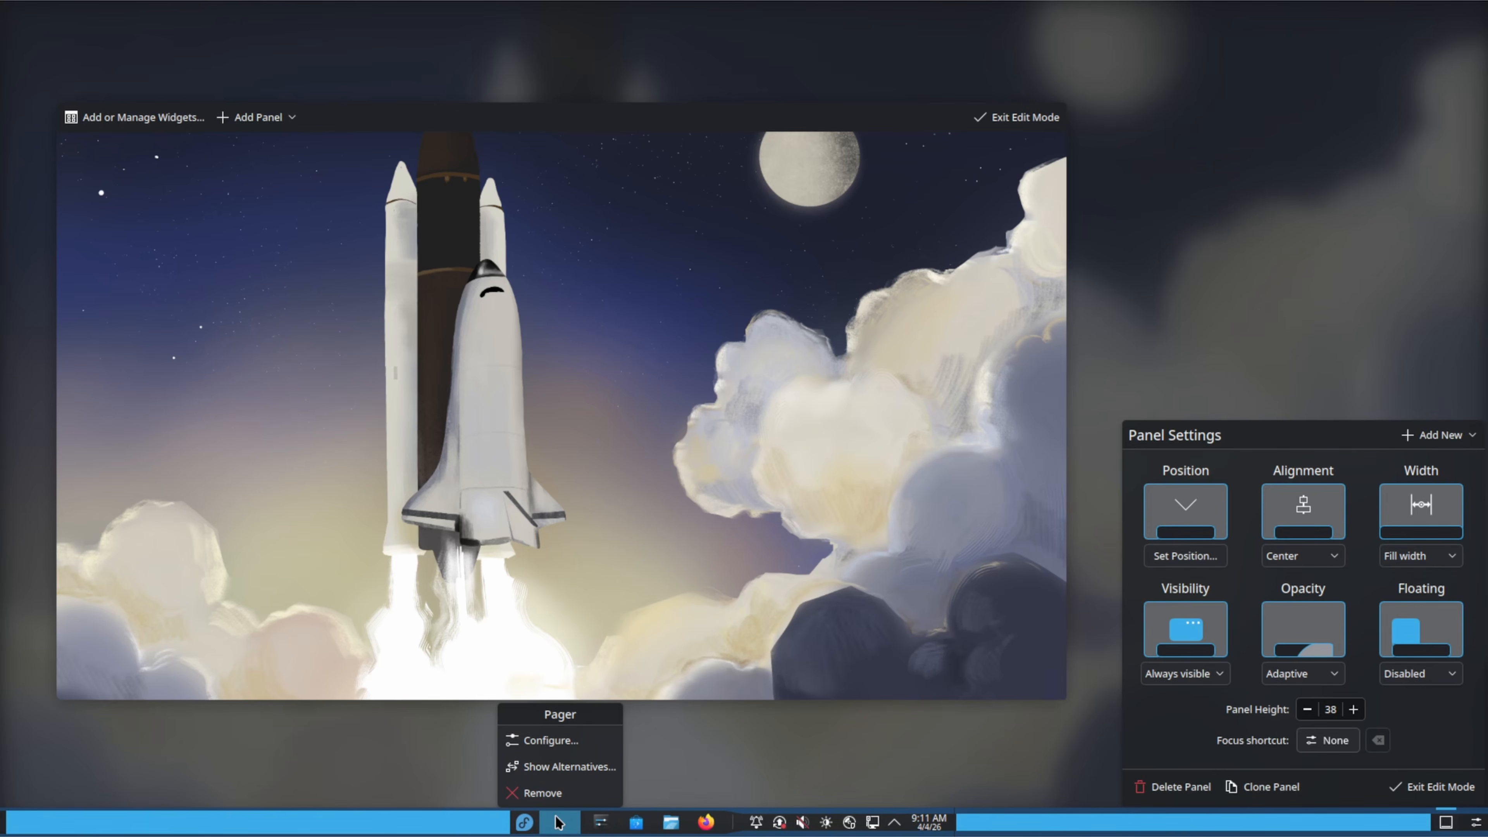
left_click(544, 793)
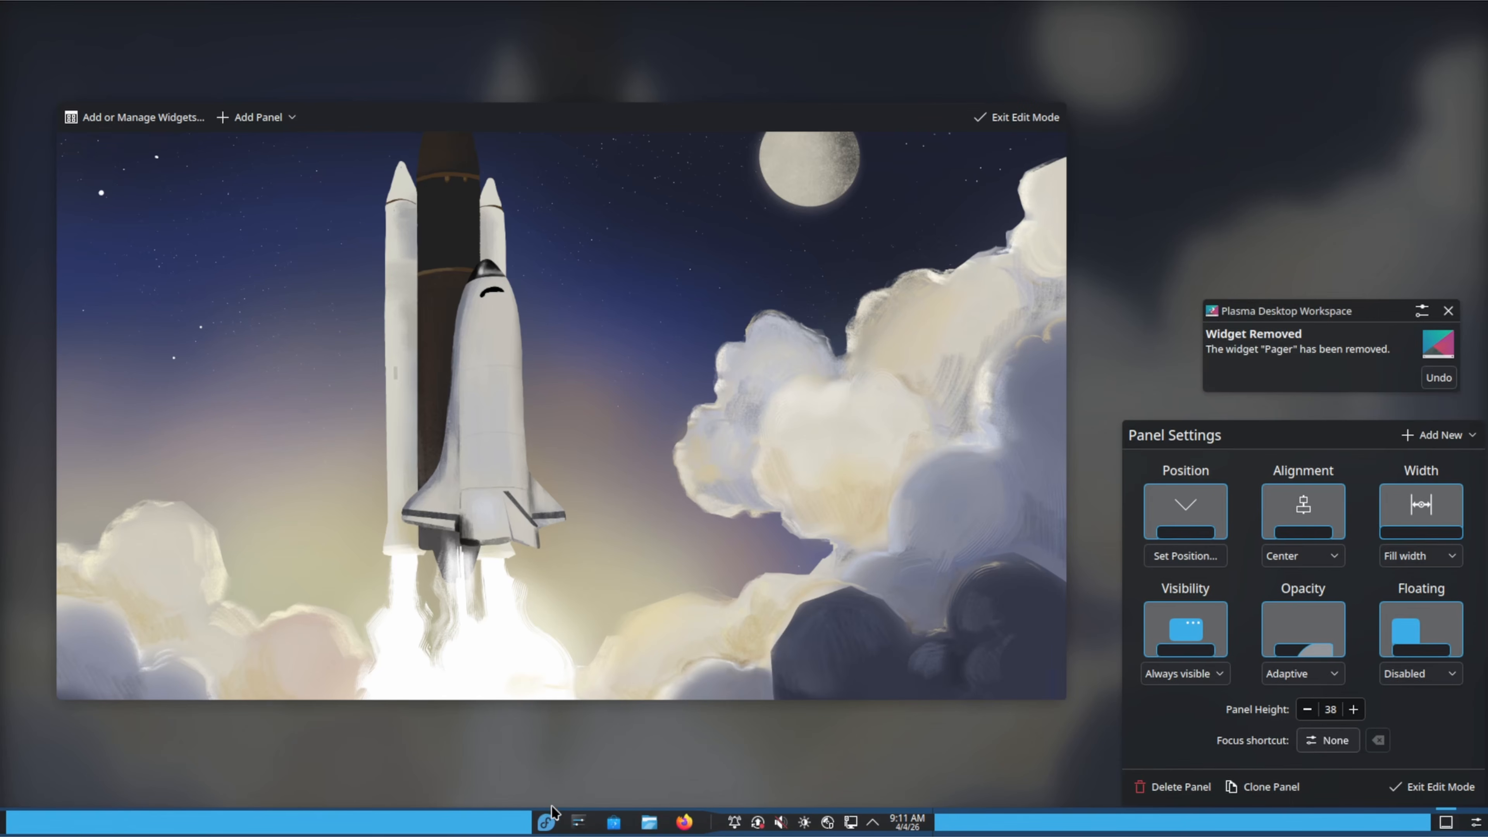
mouse_move(548, 826)
mouse_move(593, 828)
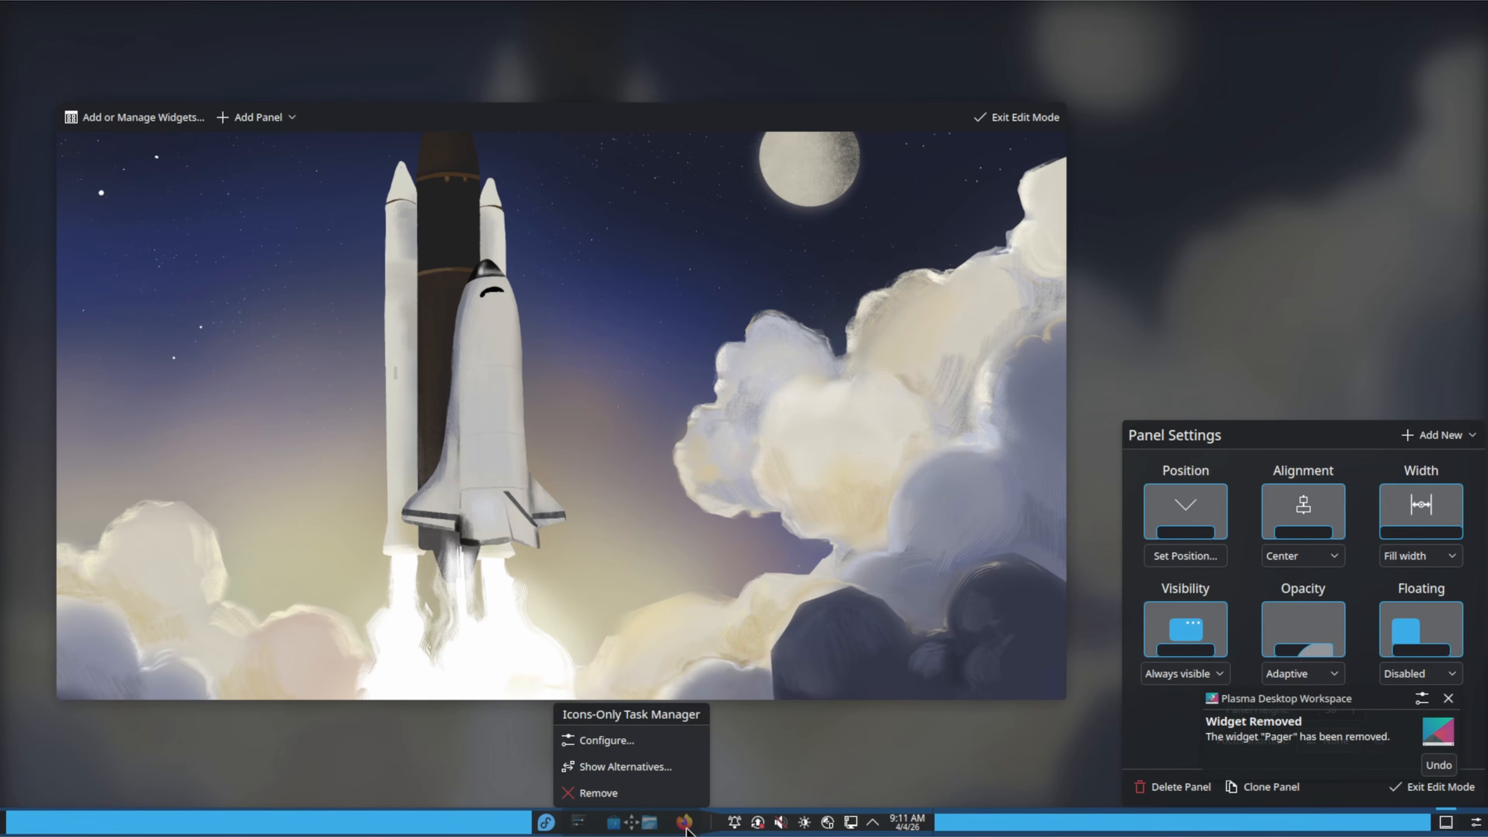
mouse_move(1465, 823)
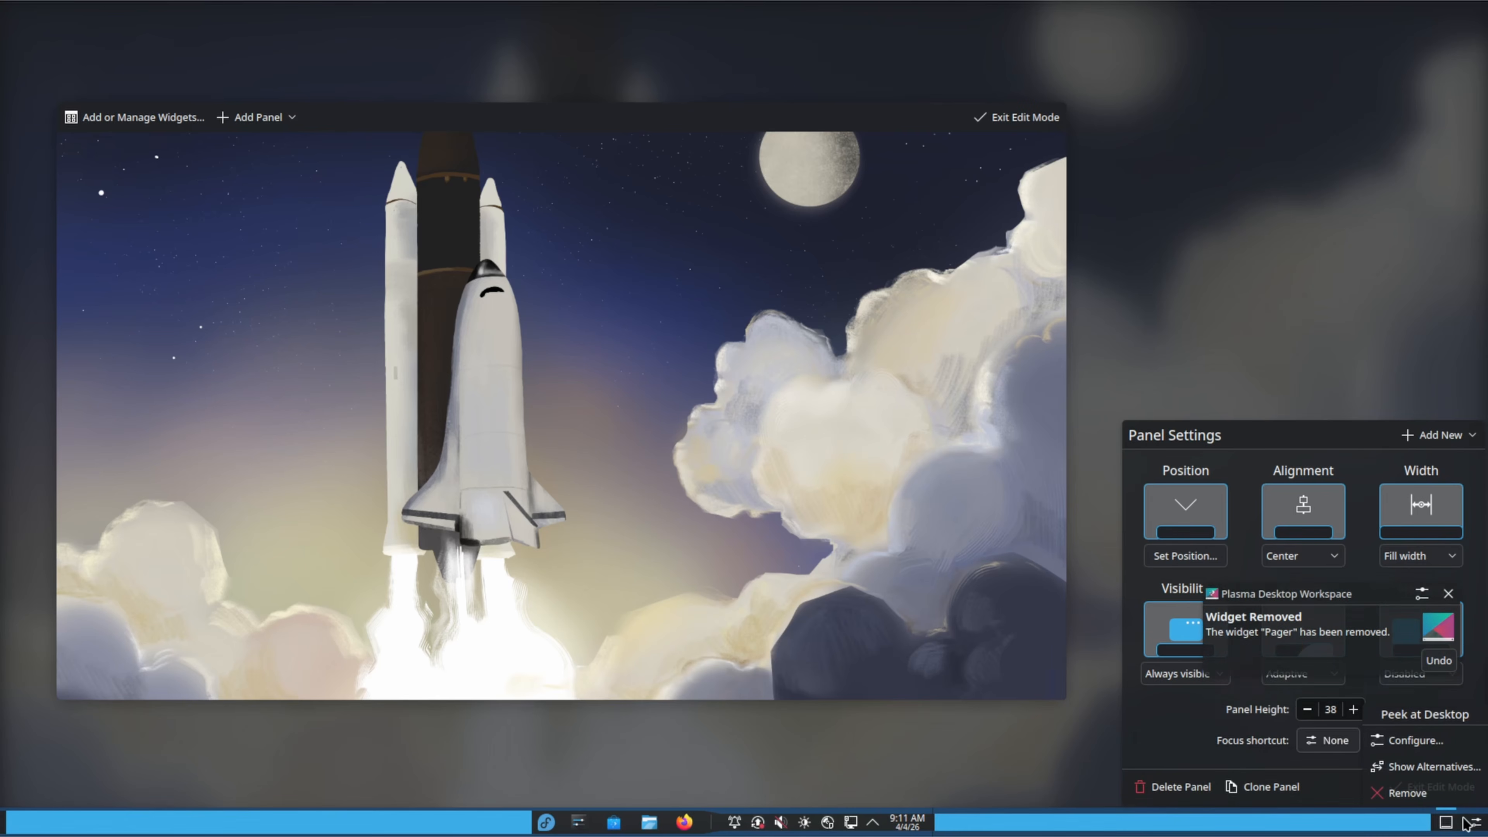
left_click(1404, 794)
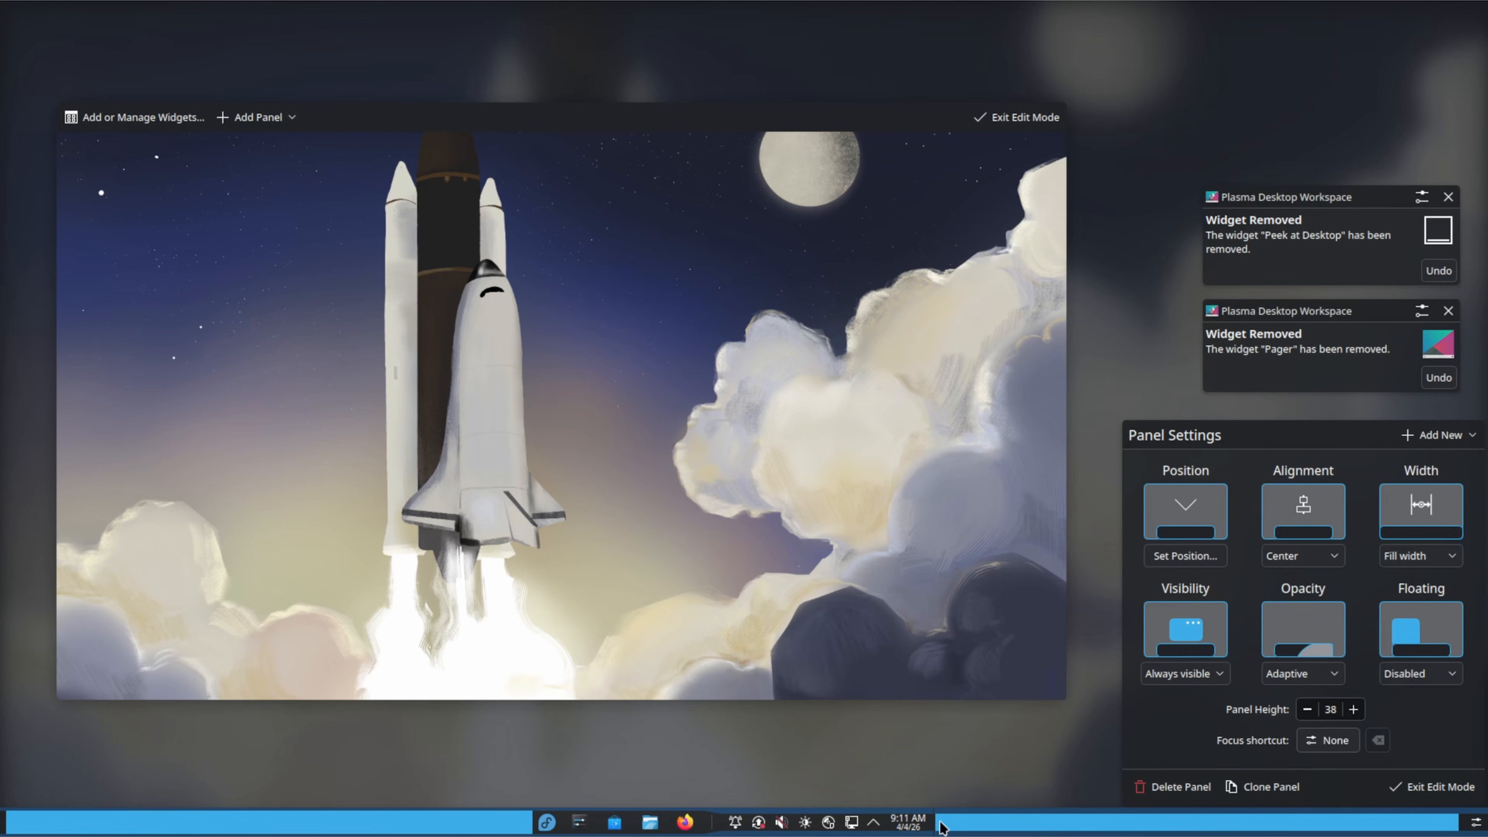
Open the System Tray widget's settings and point out the tray's hidden icons popup.
mouse_move(928, 821)
mouse_move(873, 827)
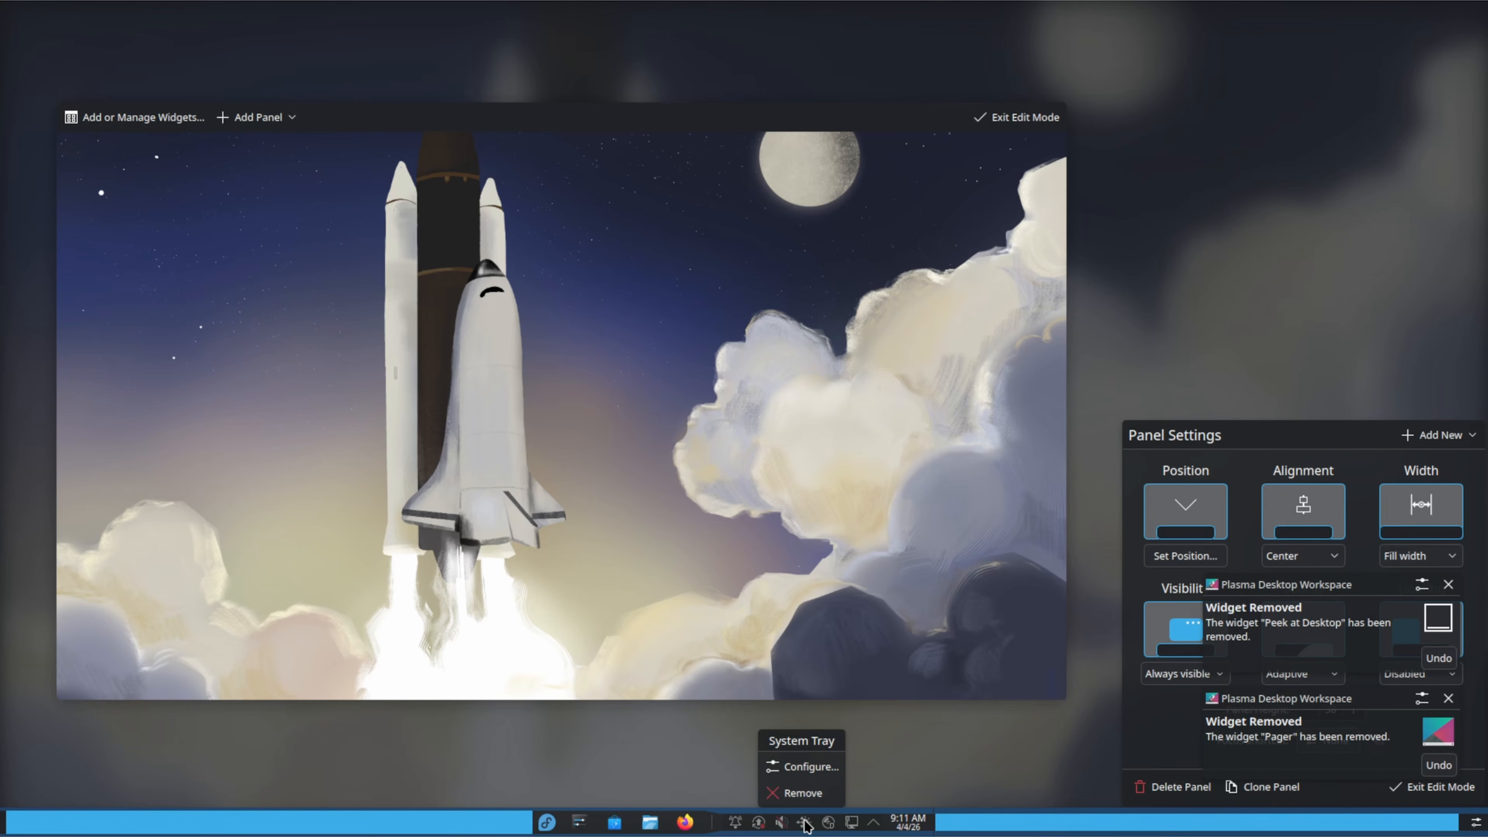
left_click(805, 767)
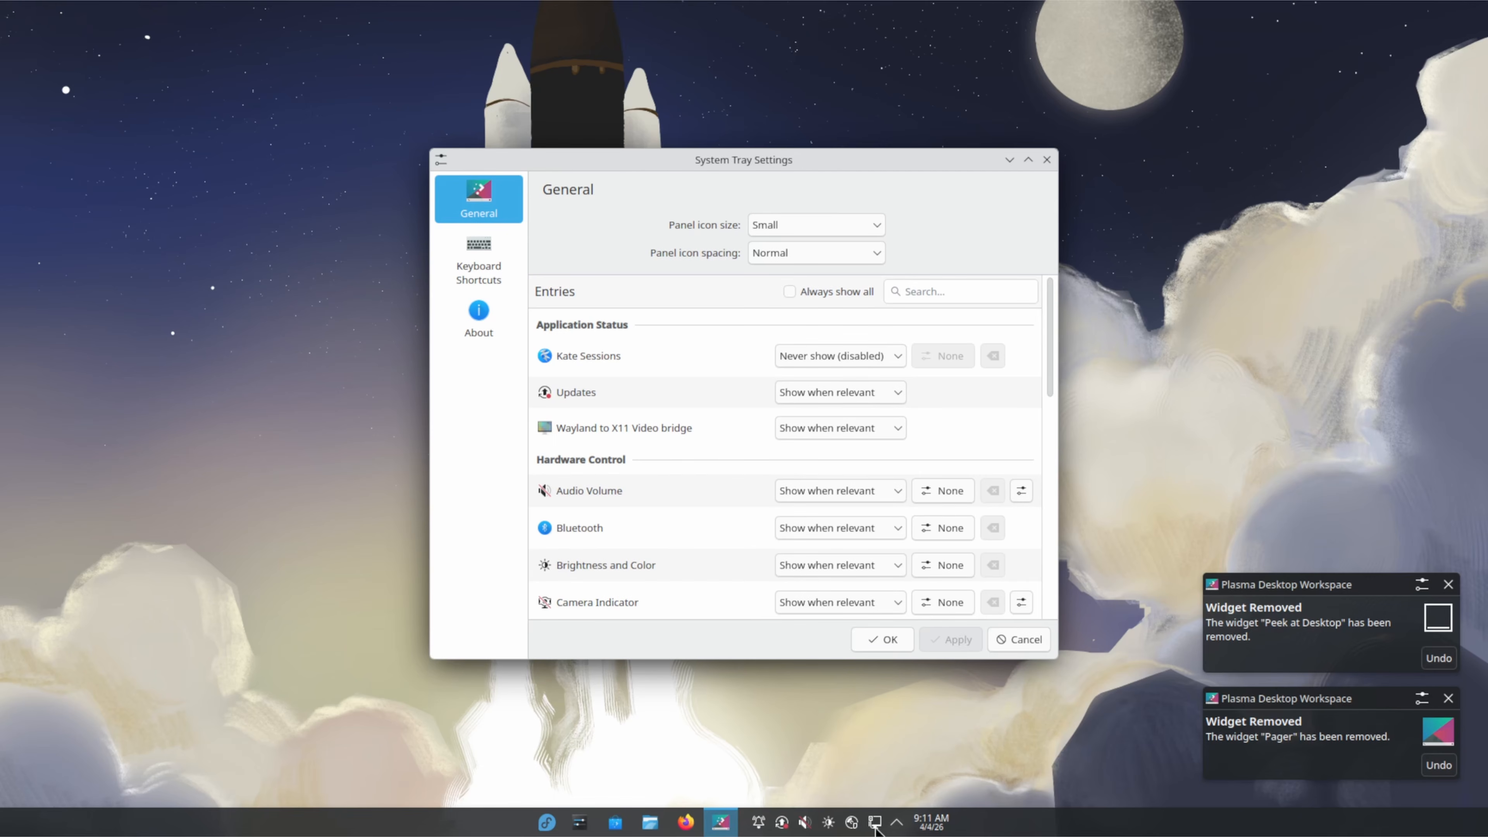
left_click(898, 826)
left_click(898, 825)
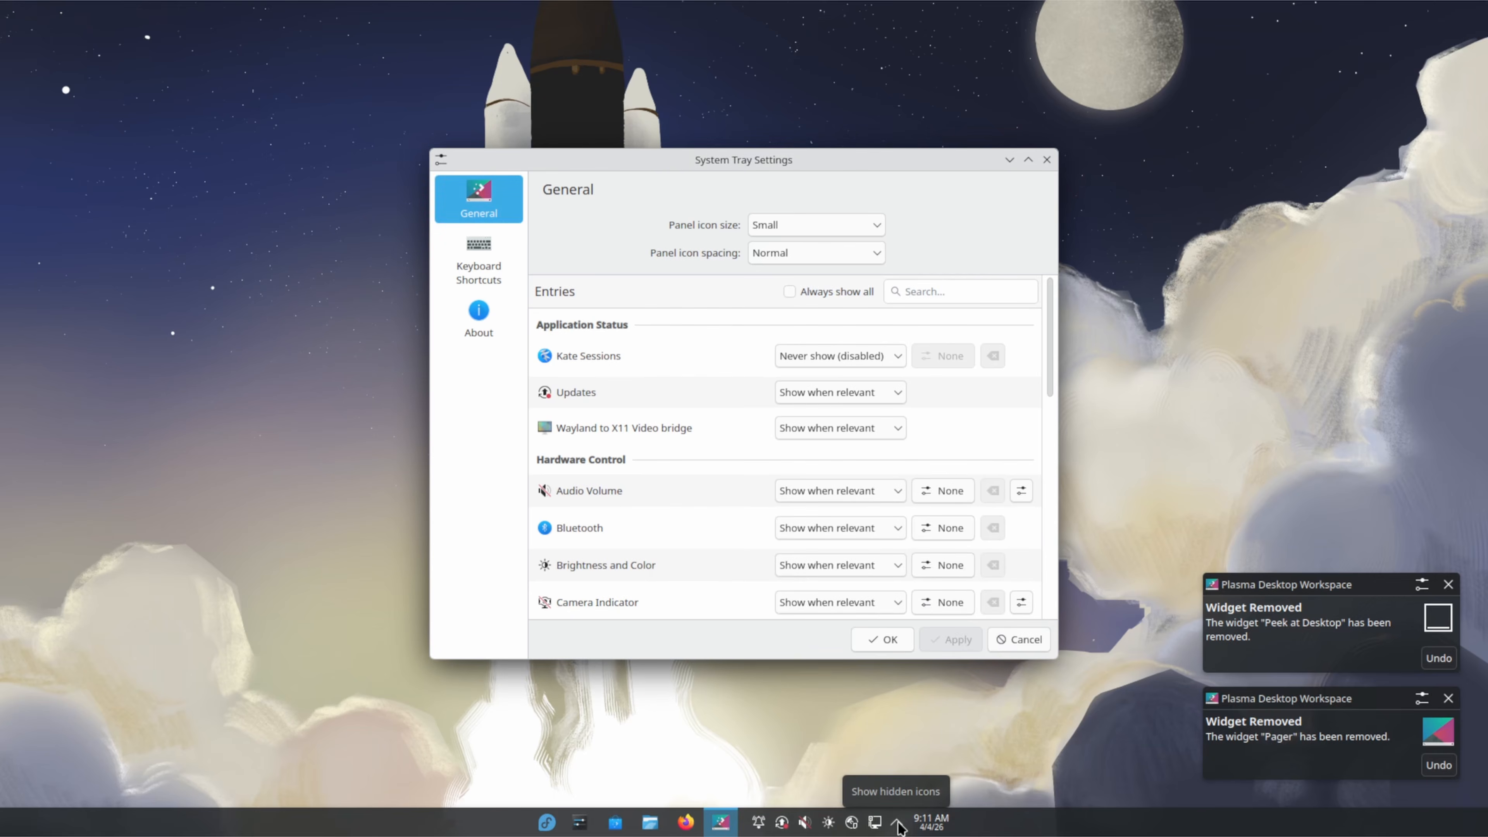
left_click(899, 826)
left_click(898, 825)
left_click(899, 826)
left_click(898, 825)
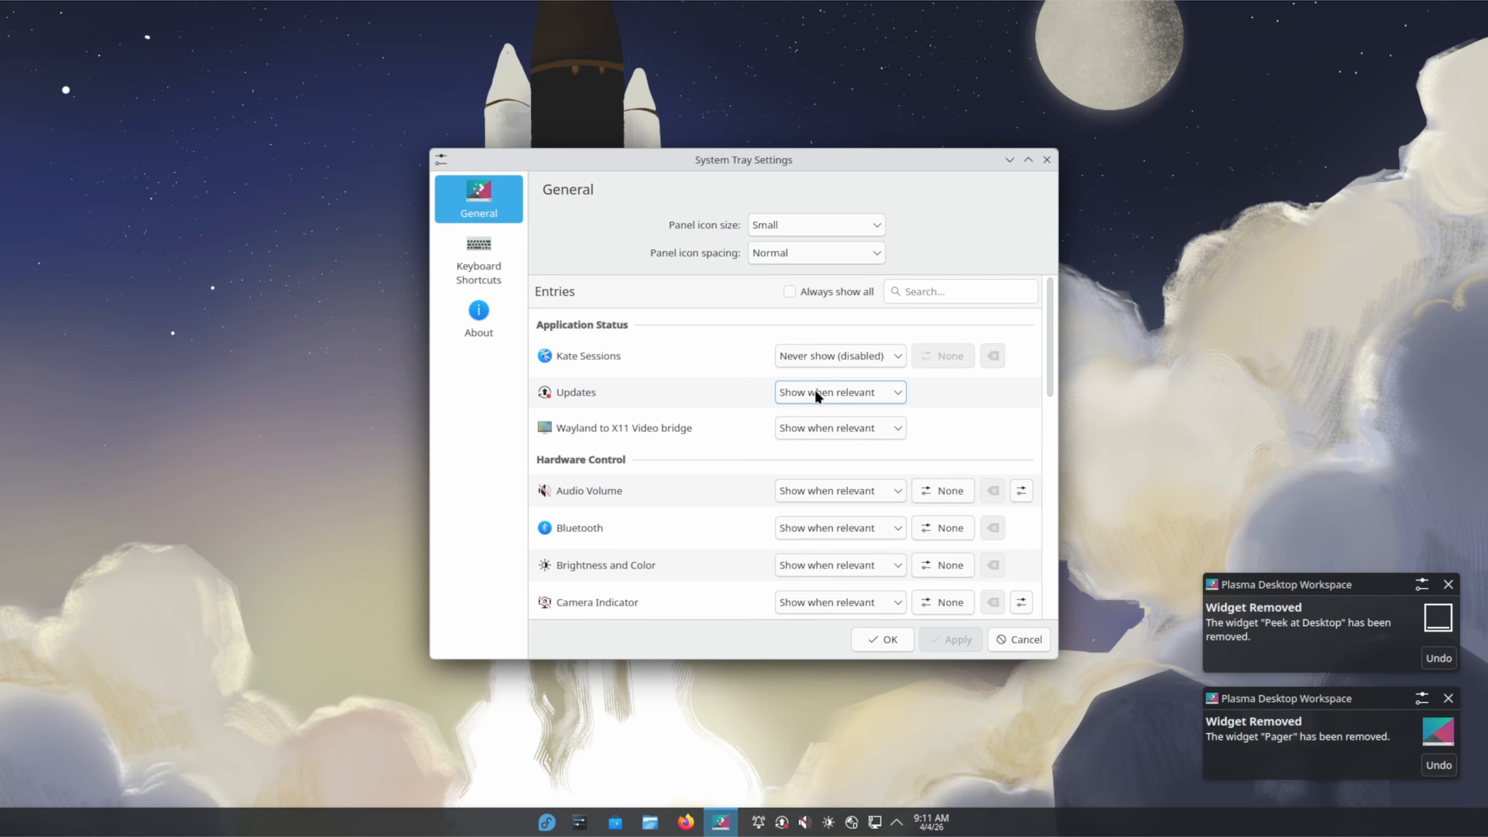
Set the Updates tray entry to Show only in popup, apply it, and check the hidden icons popup.
scroll(814, 390, "down", 1)
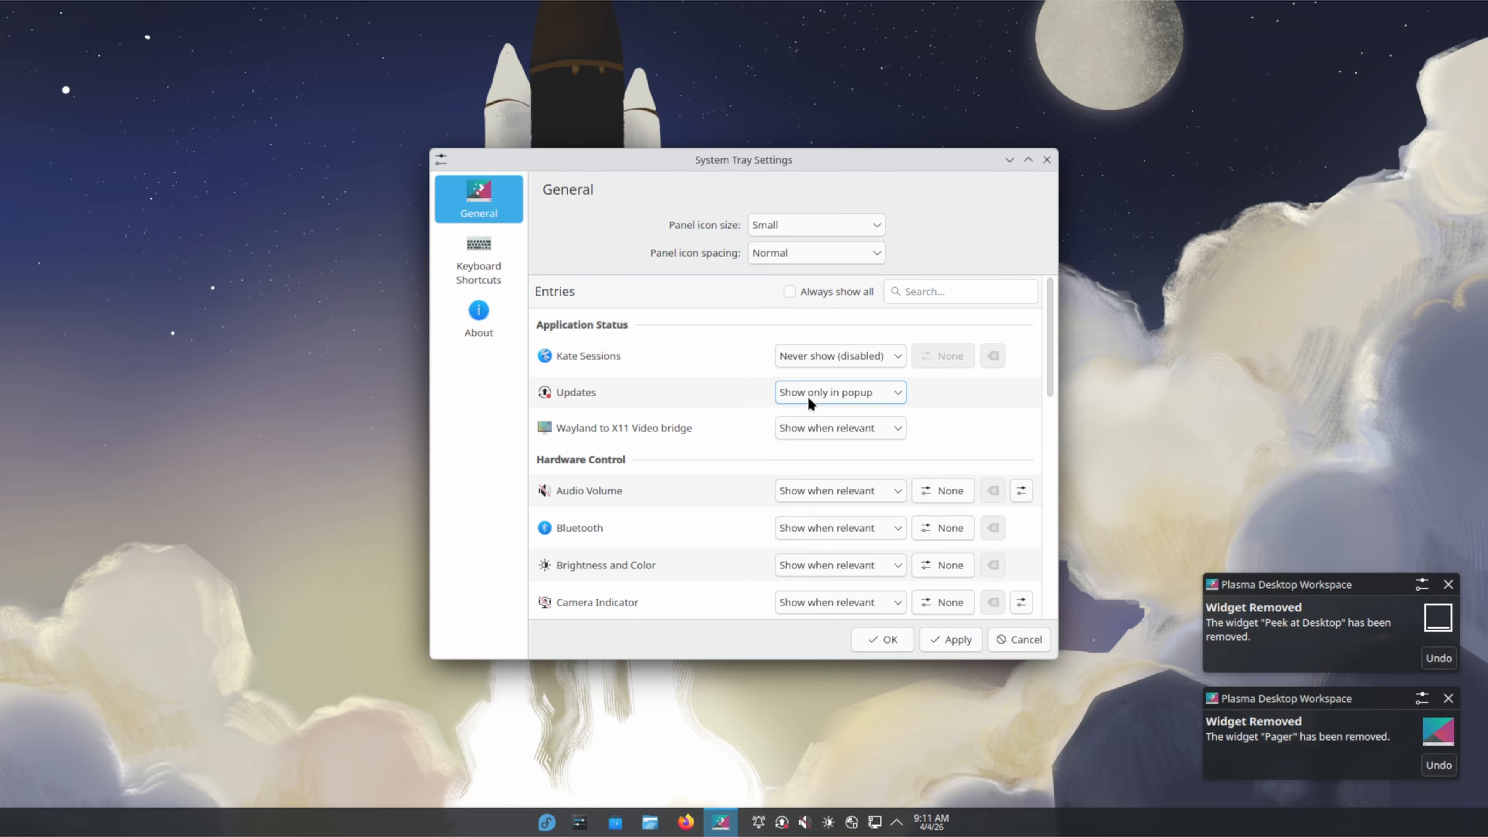
left_click(897, 823)
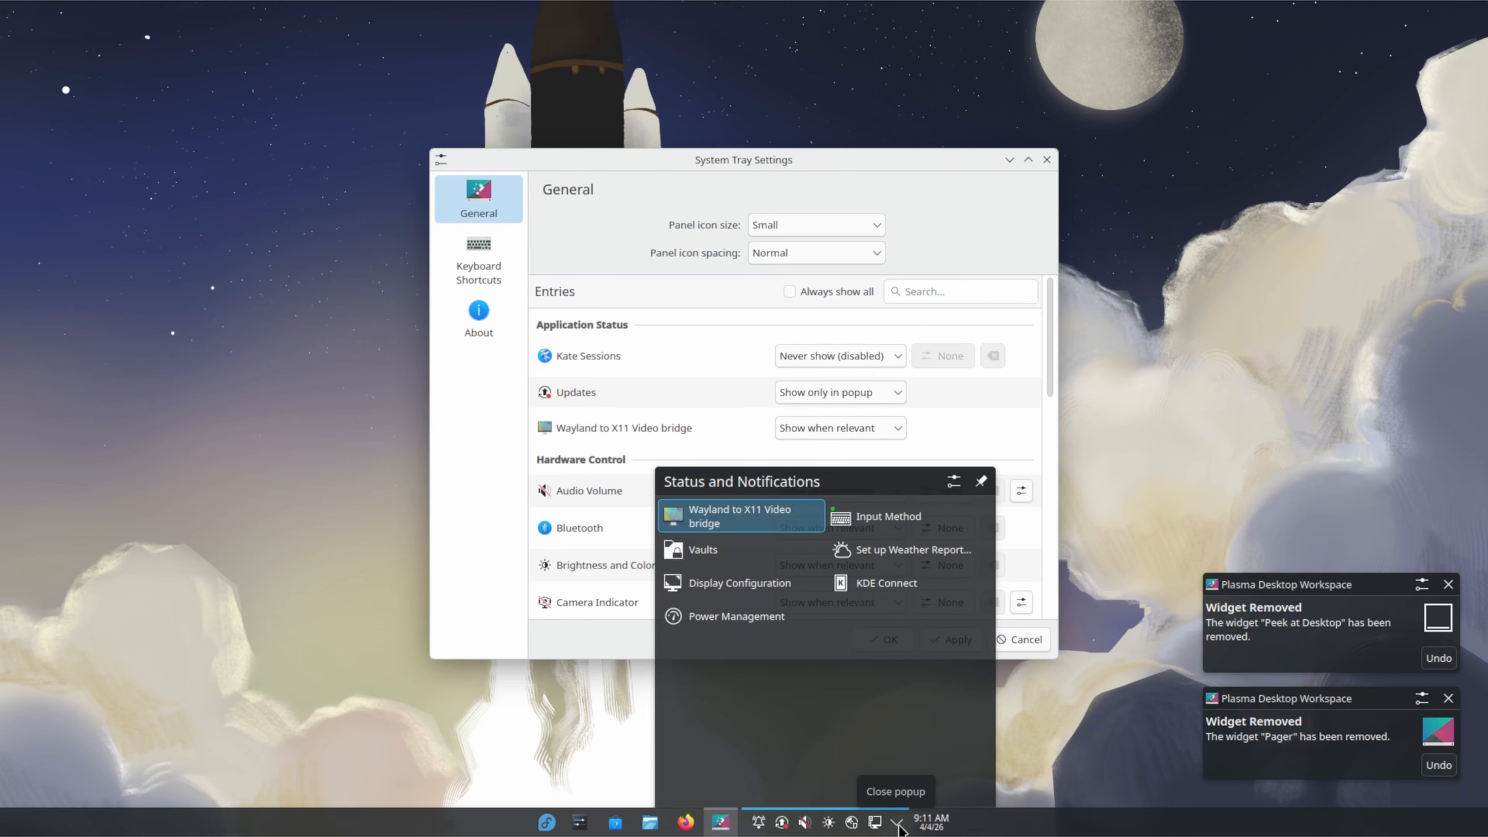
left_click(897, 823)
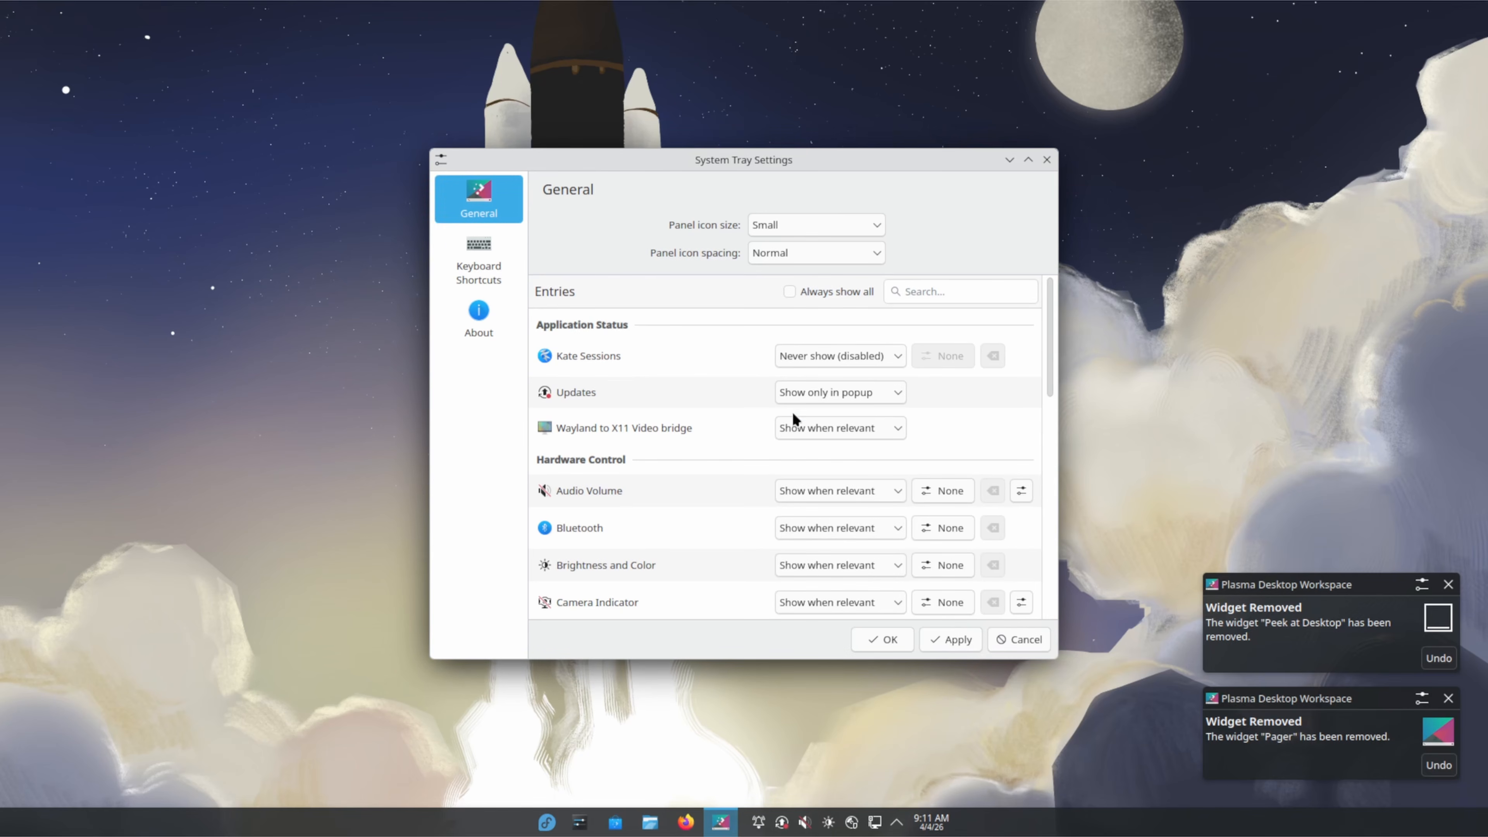
left_click(955, 646)
left_click(886, 823)
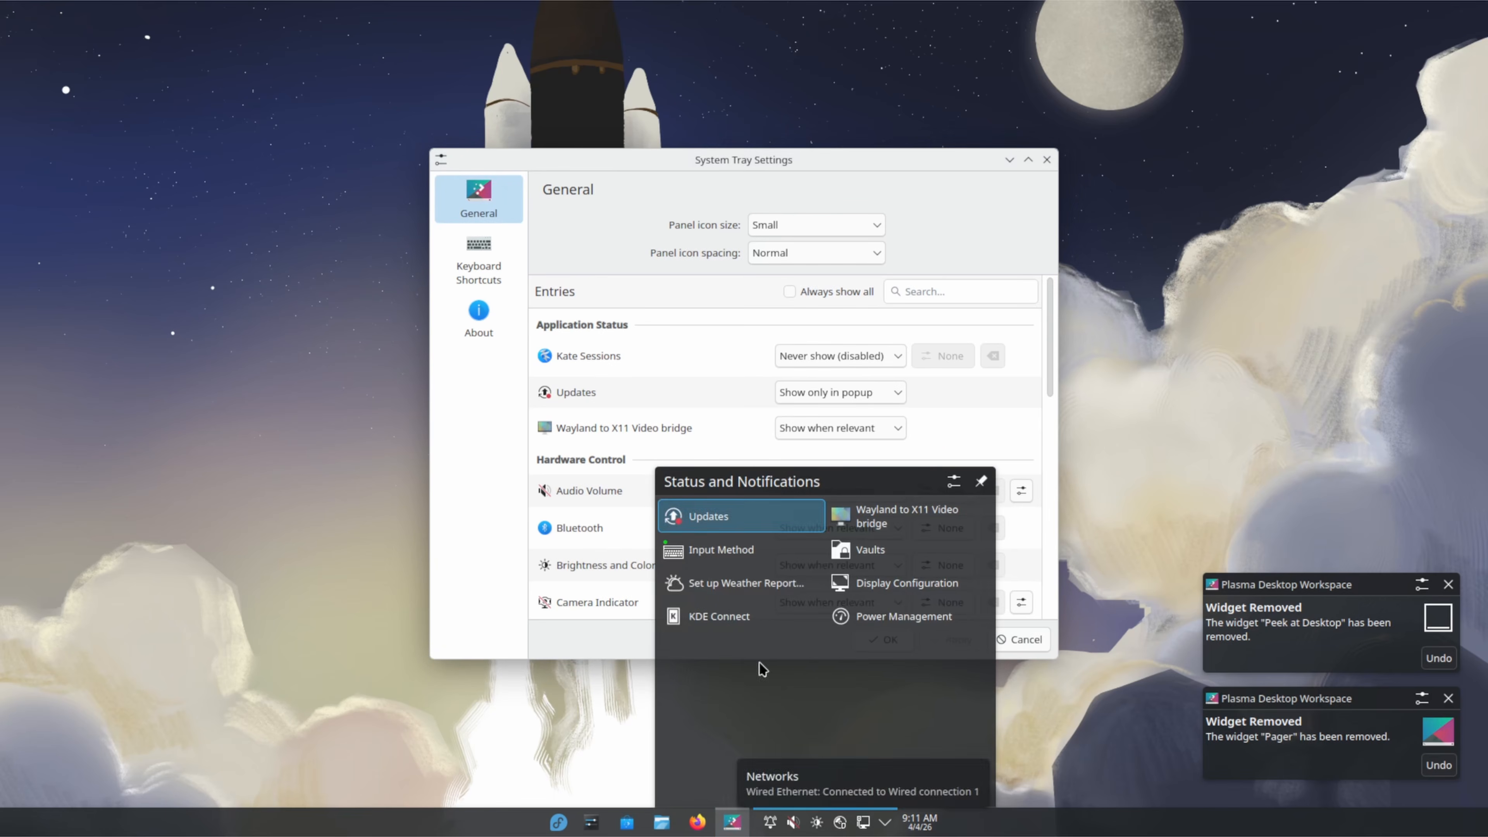
Set Audio Volume, Brightness and Color, Disks & Devices, Display Configuration, KDE Connect and Networks to Show only in popup and apply.
left_click(949, 403)
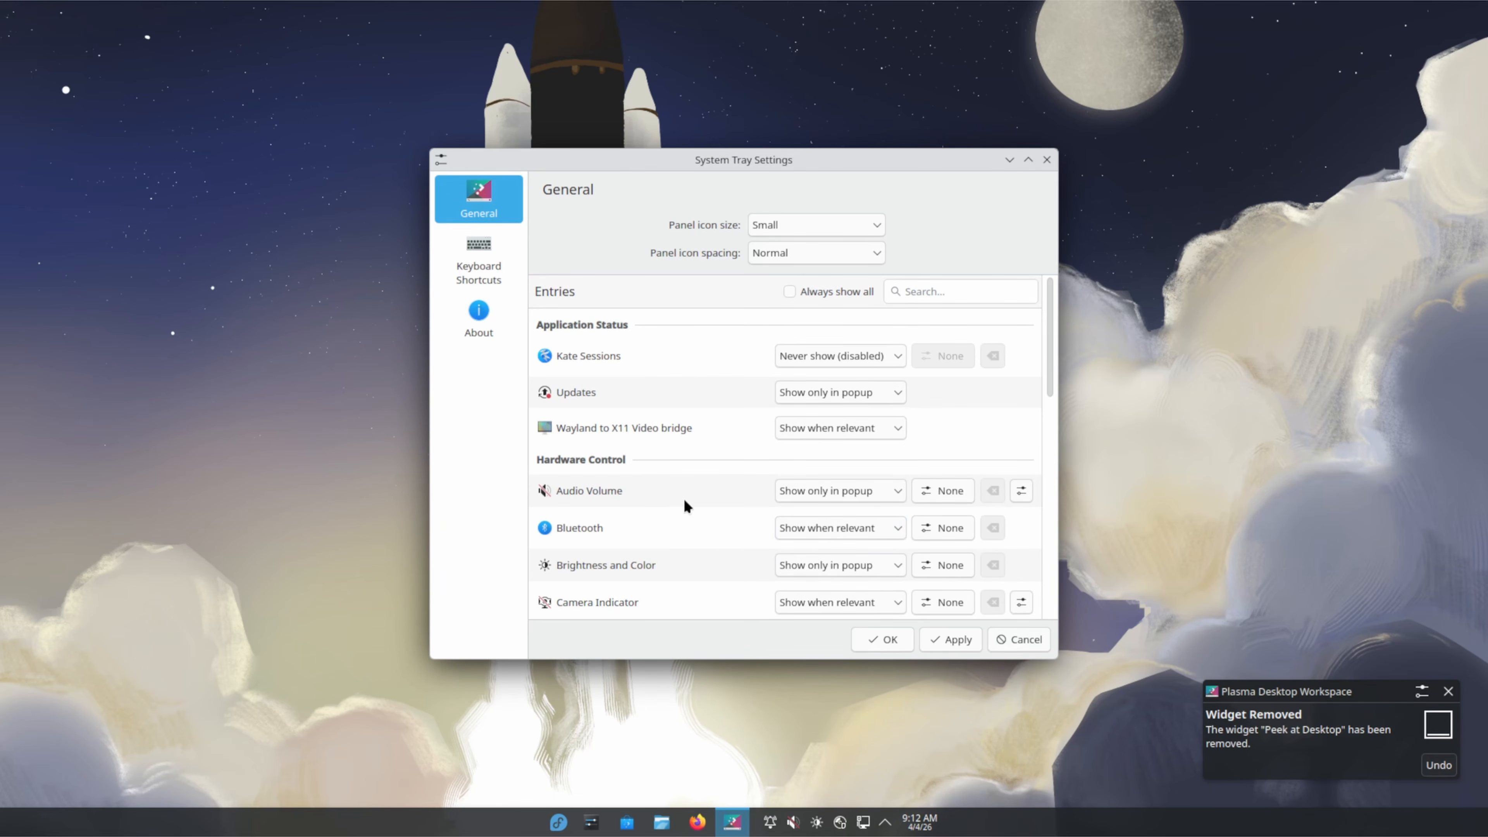
scroll(711, 498, "down", 3)
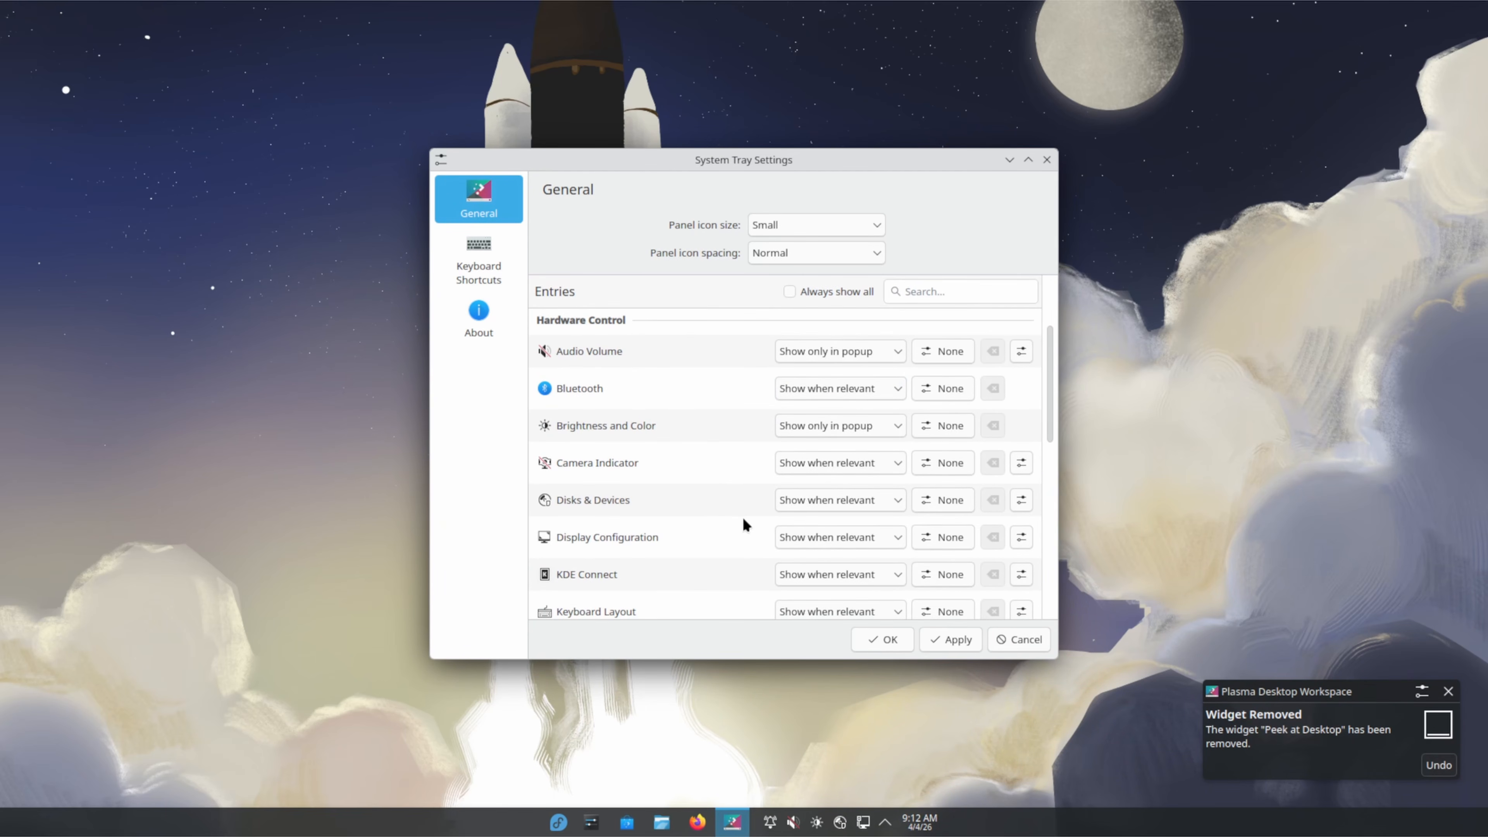
scroll(838, 500, "down", 1)
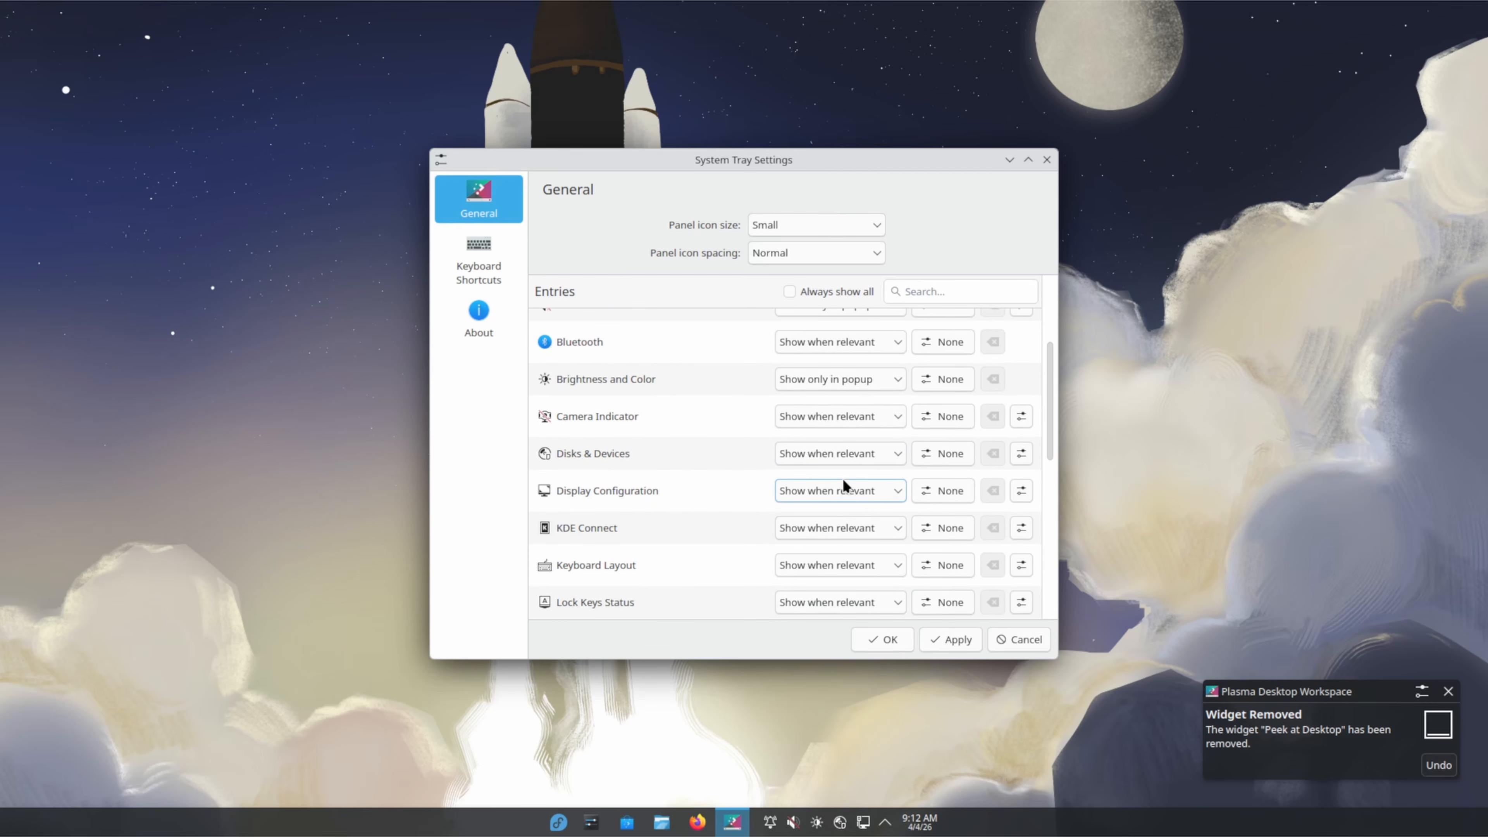
scroll(842, 451, "down", 2)
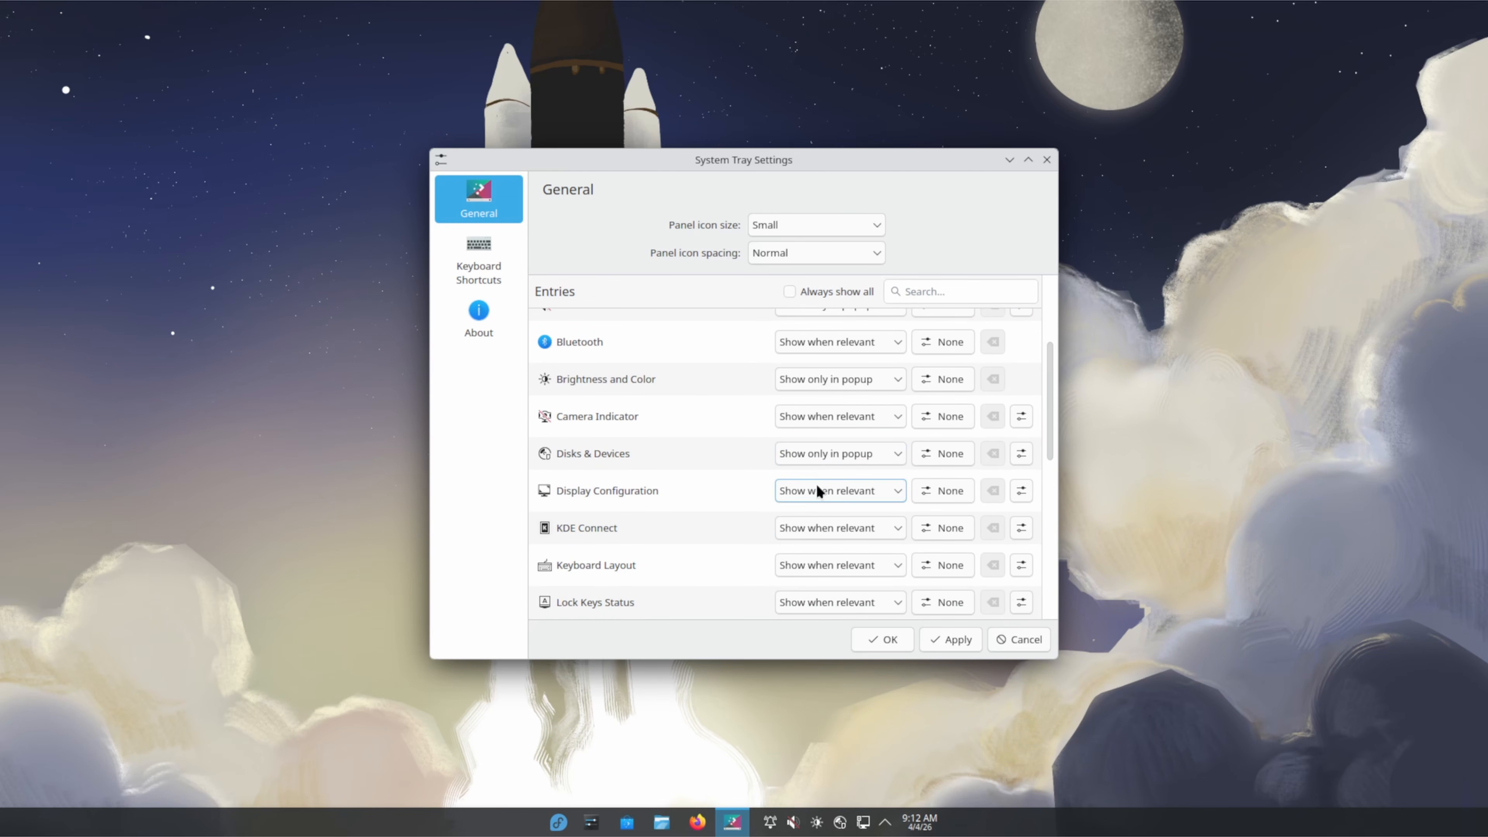
scroll(840, 492, "down", 1)
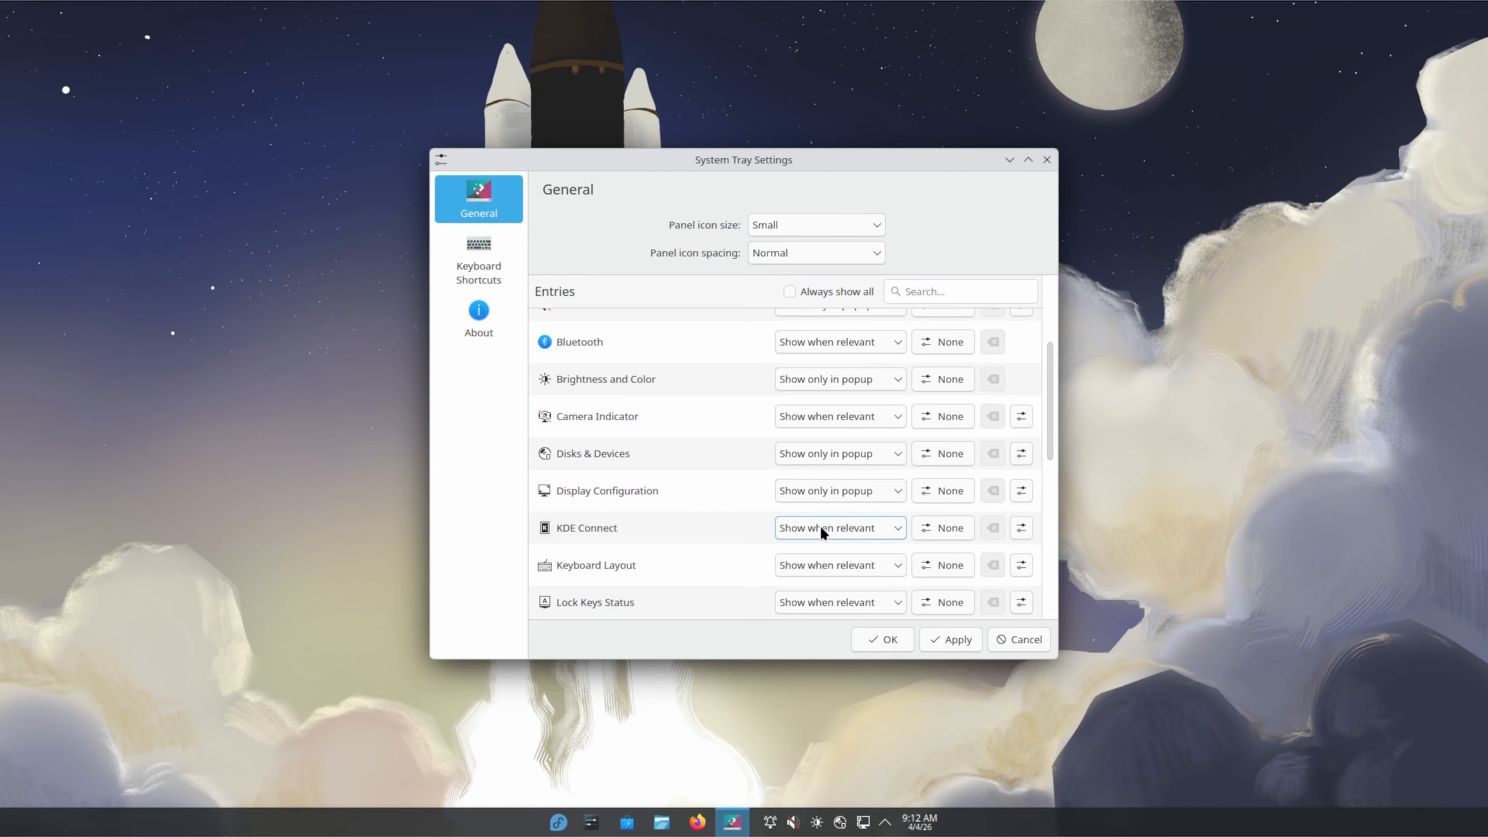
scroll(835, 531, "down", 2)
scroll(696, 514, "down", 1)
scroll(697, 517, "down", 2)
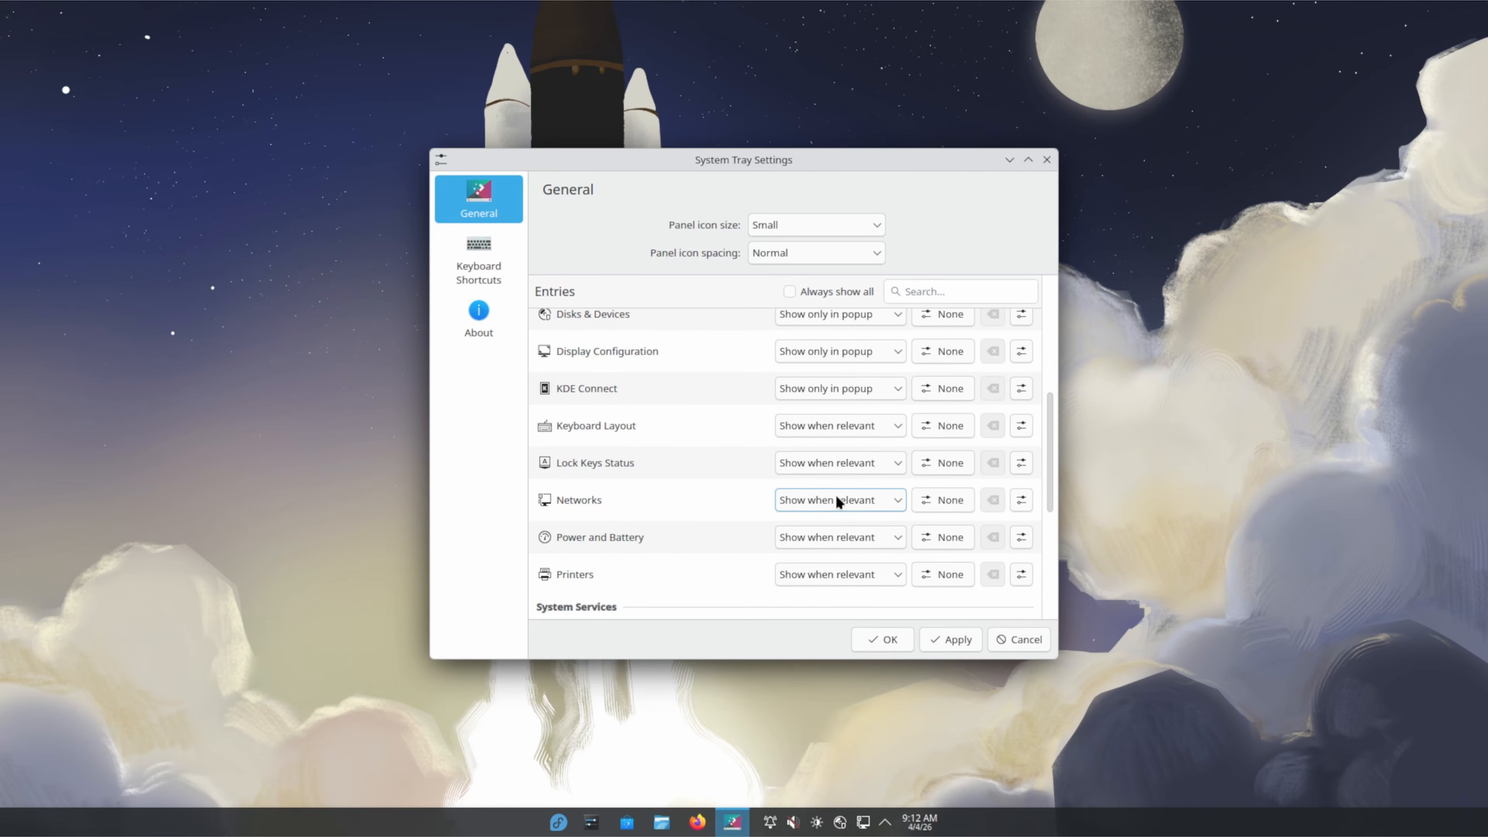
scroll(842, 503, "down", 2)
left_click(957, 640)
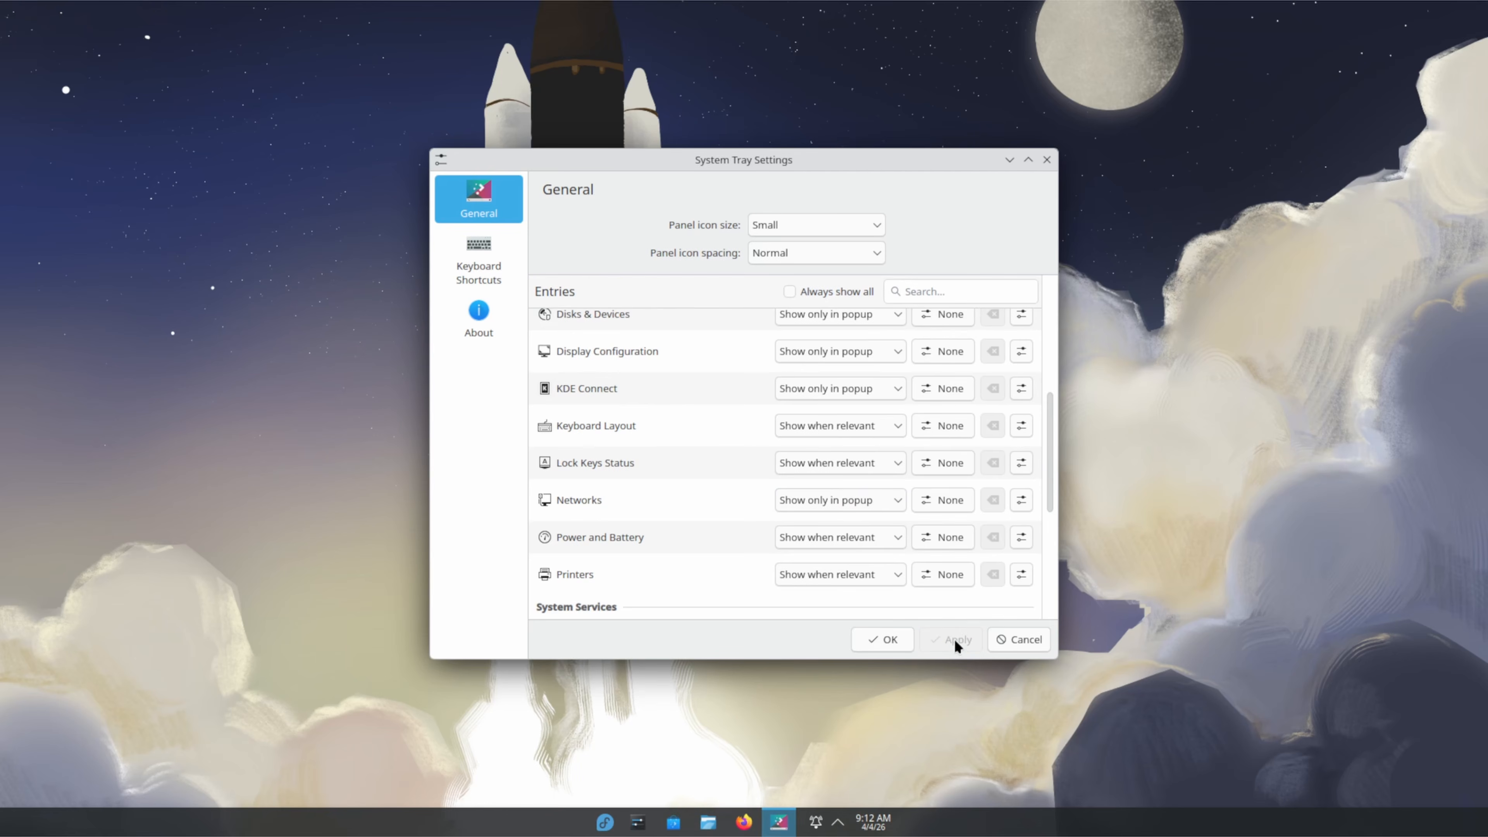
Set the Notifications tray entry to Show only in popup and apply the change.
scroll(696, 522, "down", 6)
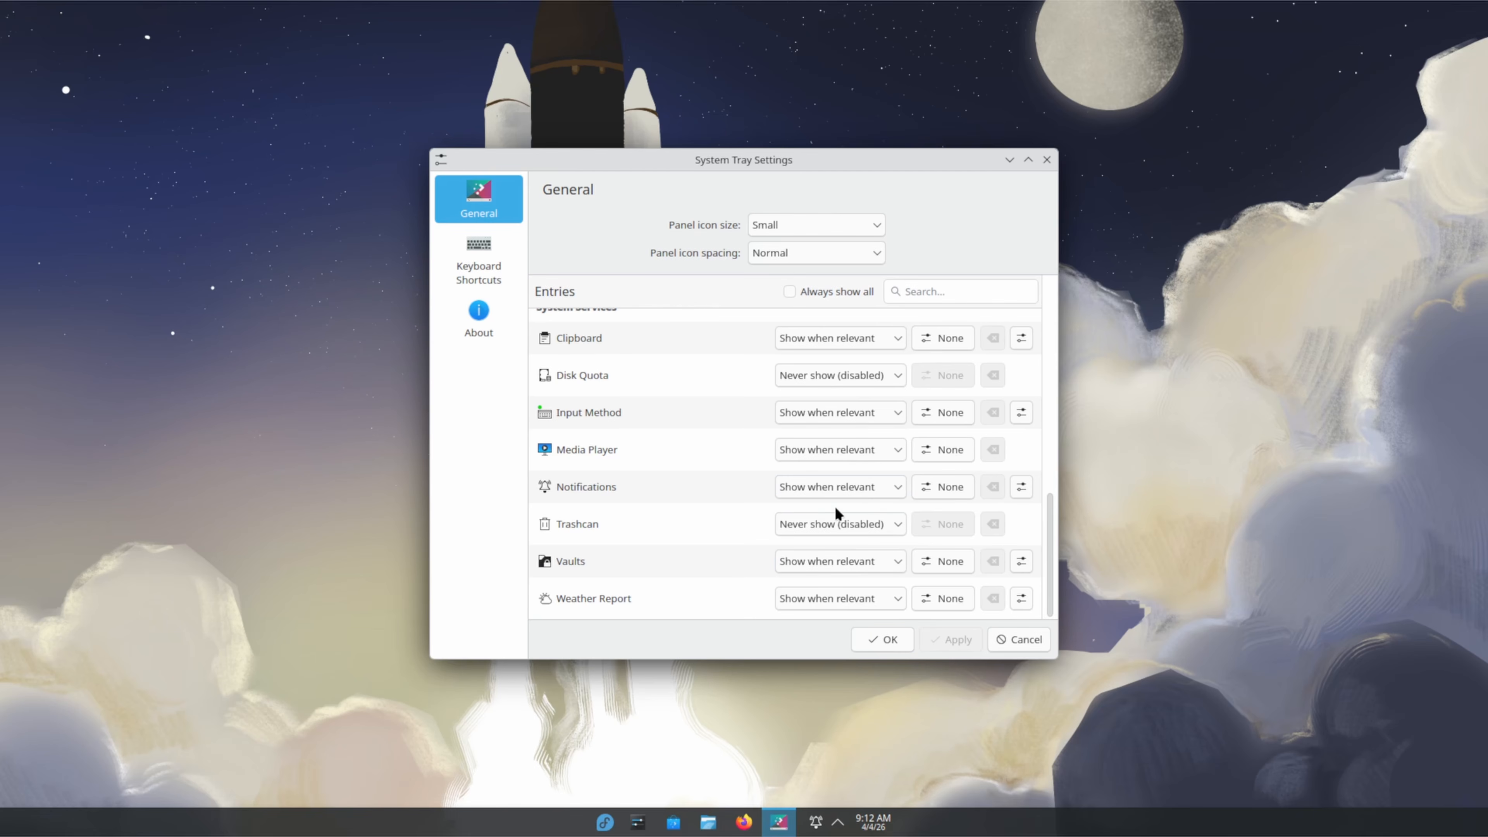
scroll(812, 489, "down", 1)
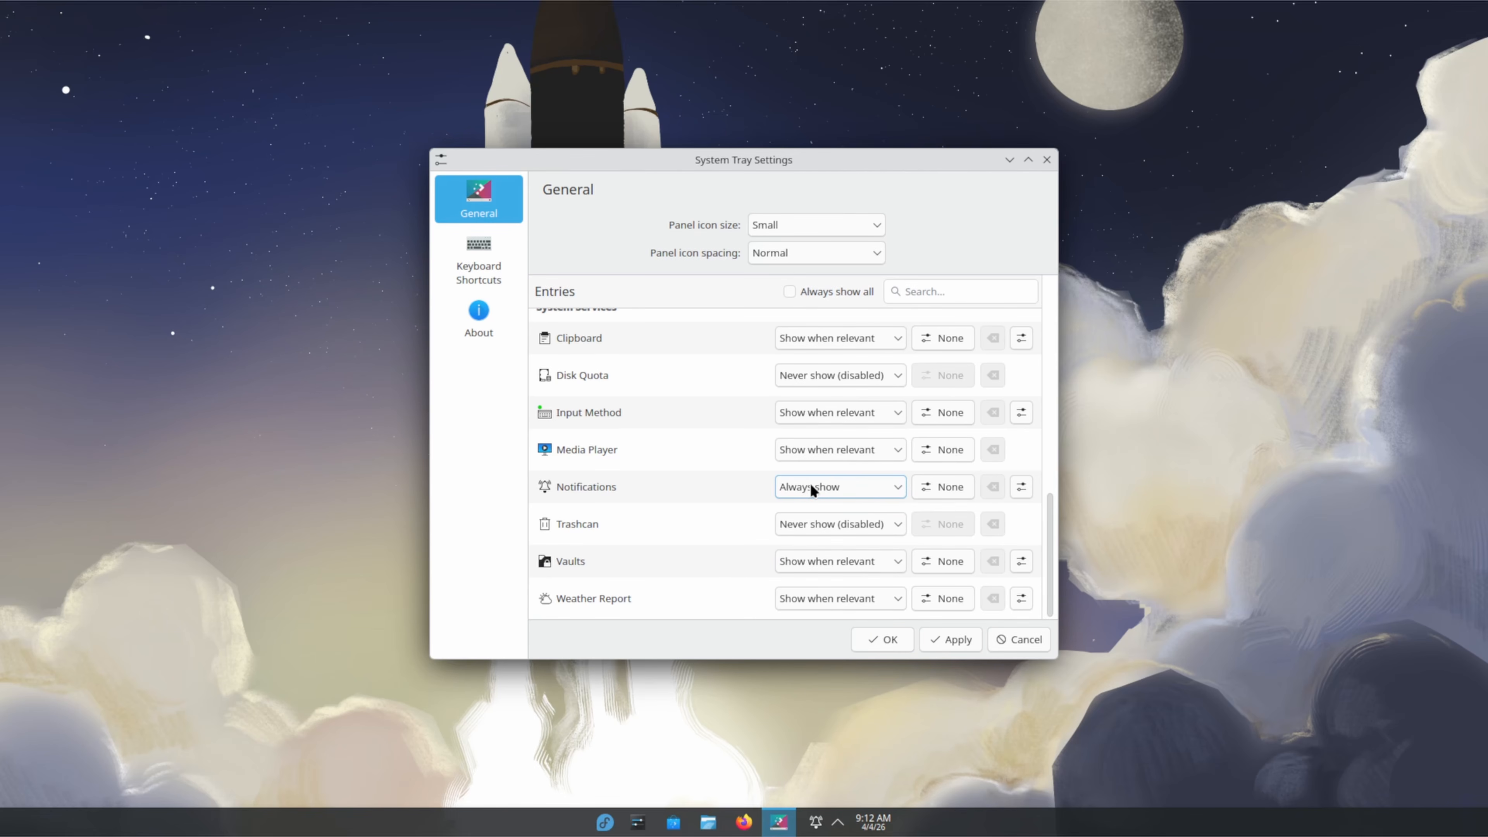
left_click(948, 647)
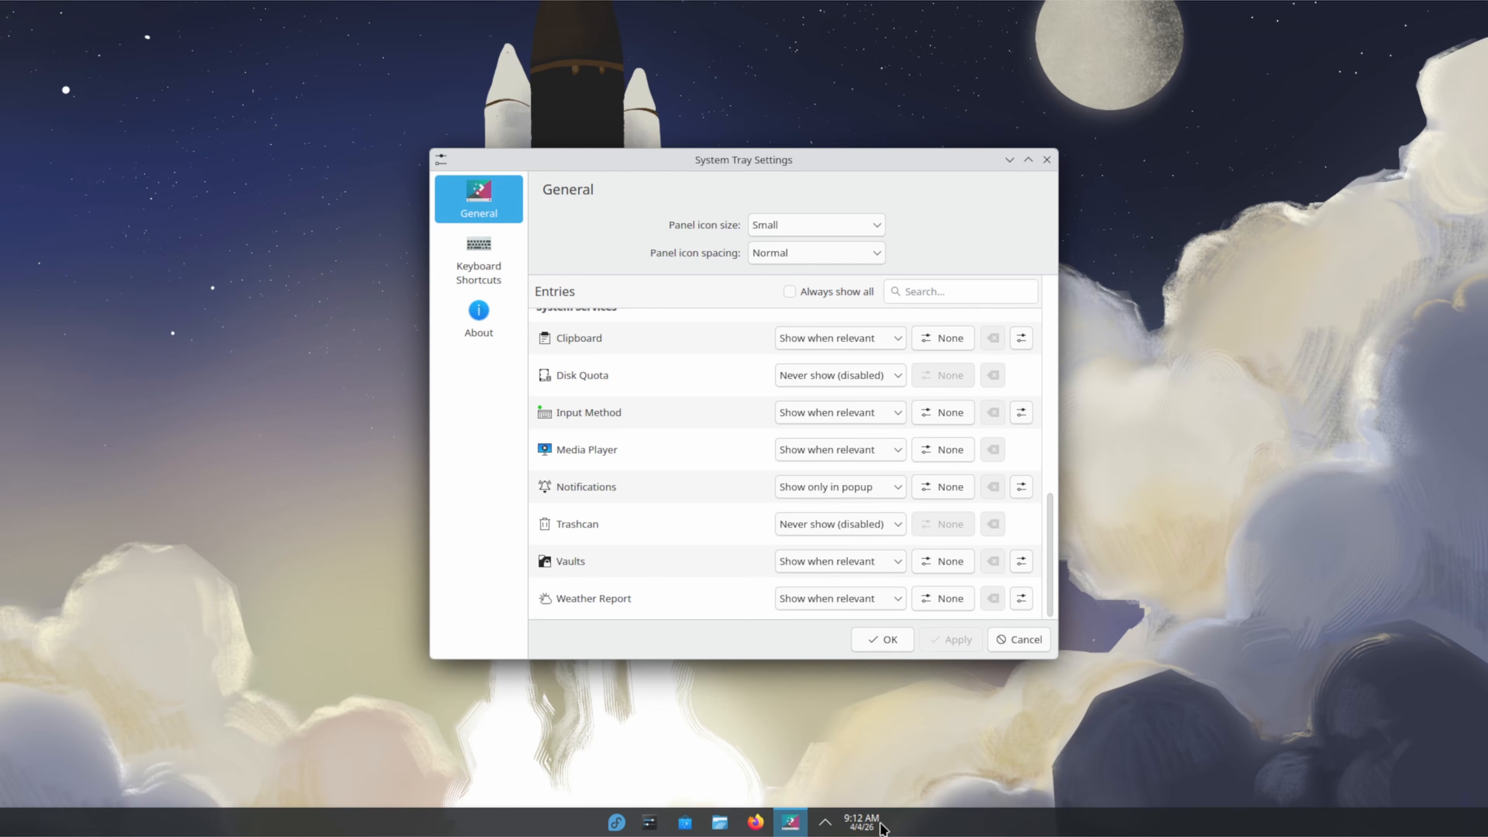
Open System Settings from the application launcher and apply the Breeze Dark theme.
mouse_move(877, 829)
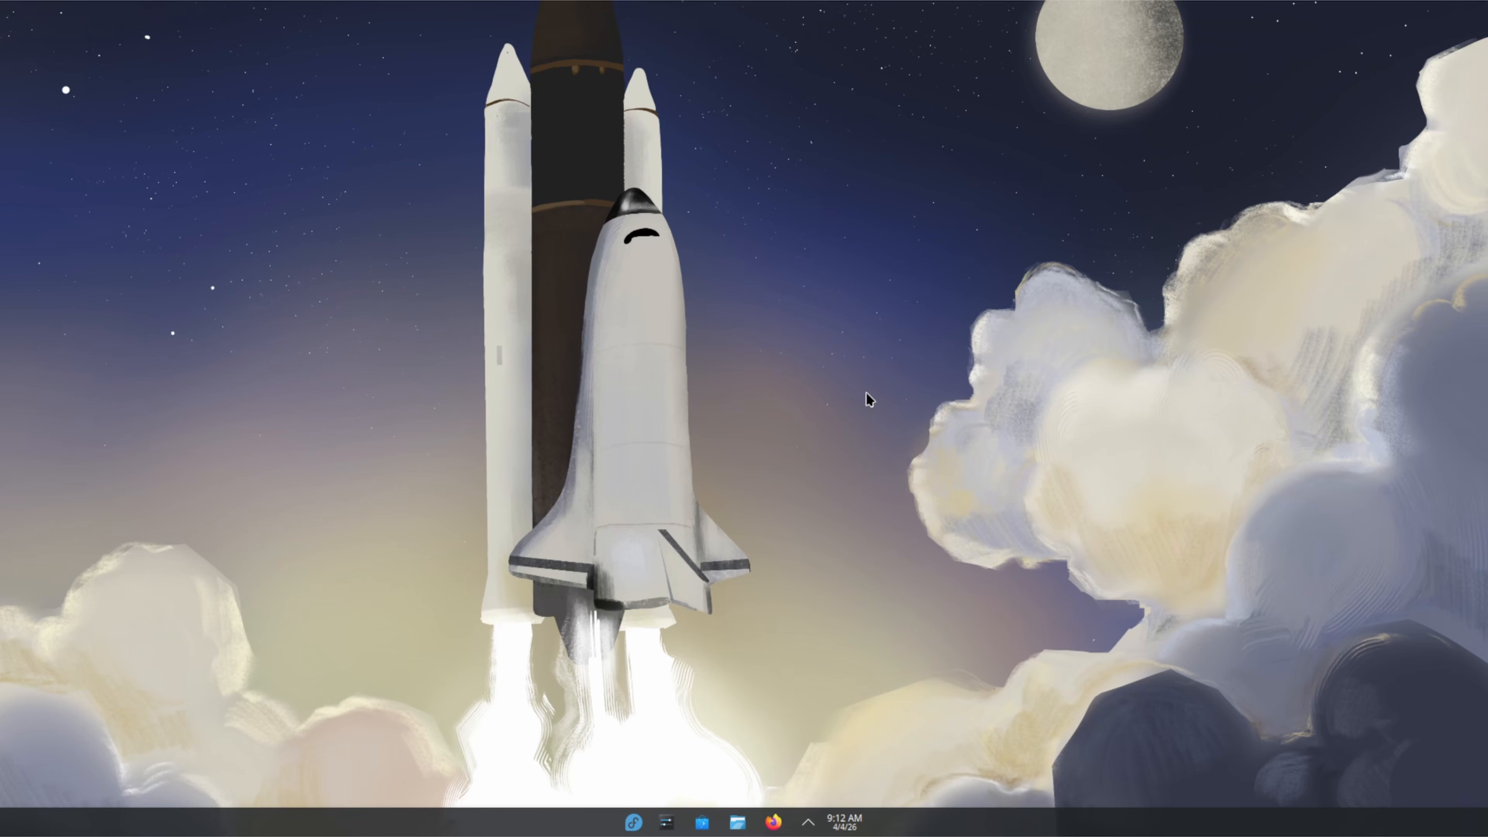
key("super")
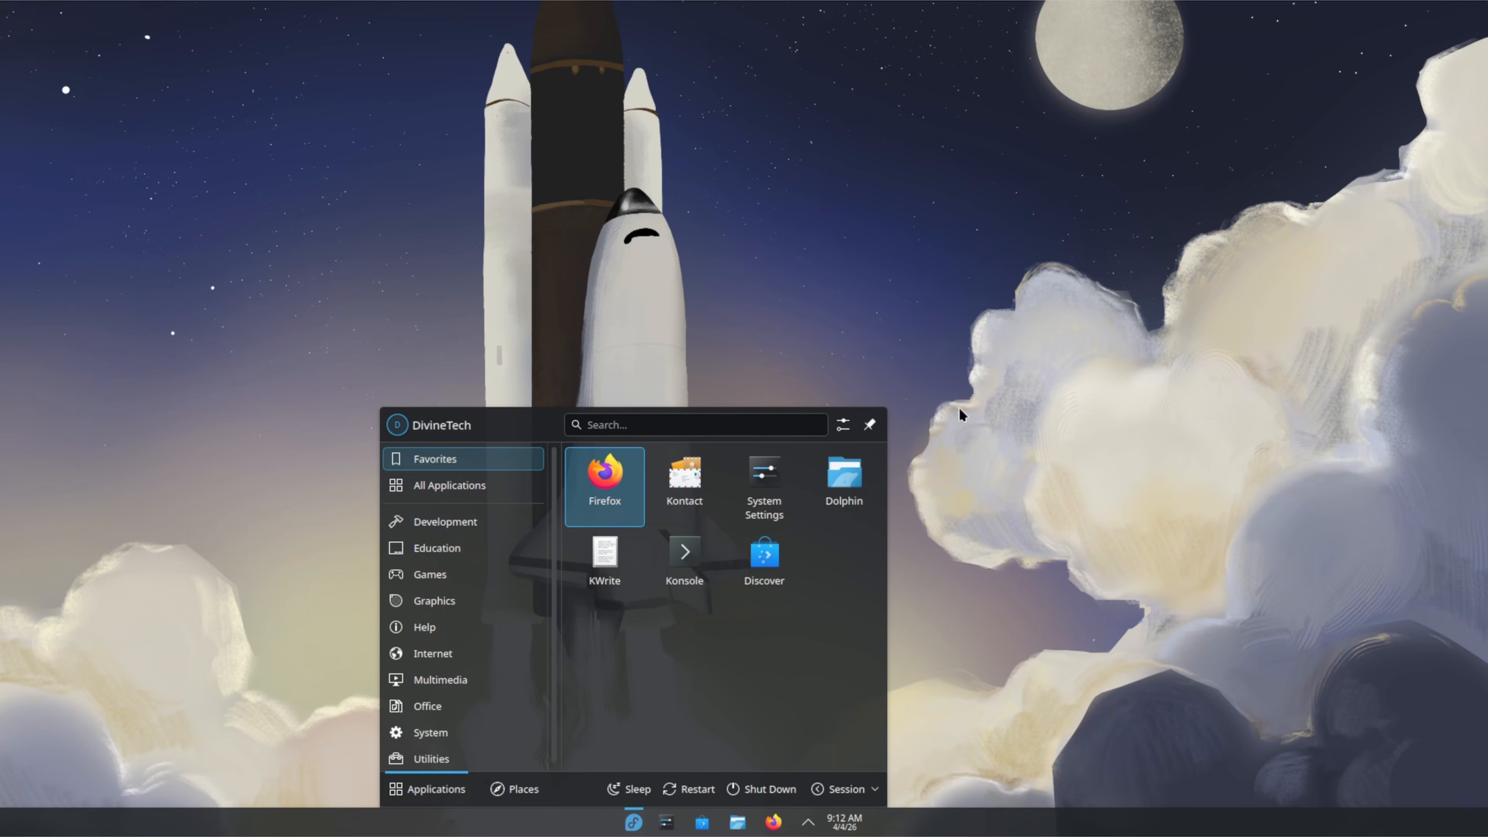
left_click(776, 477)
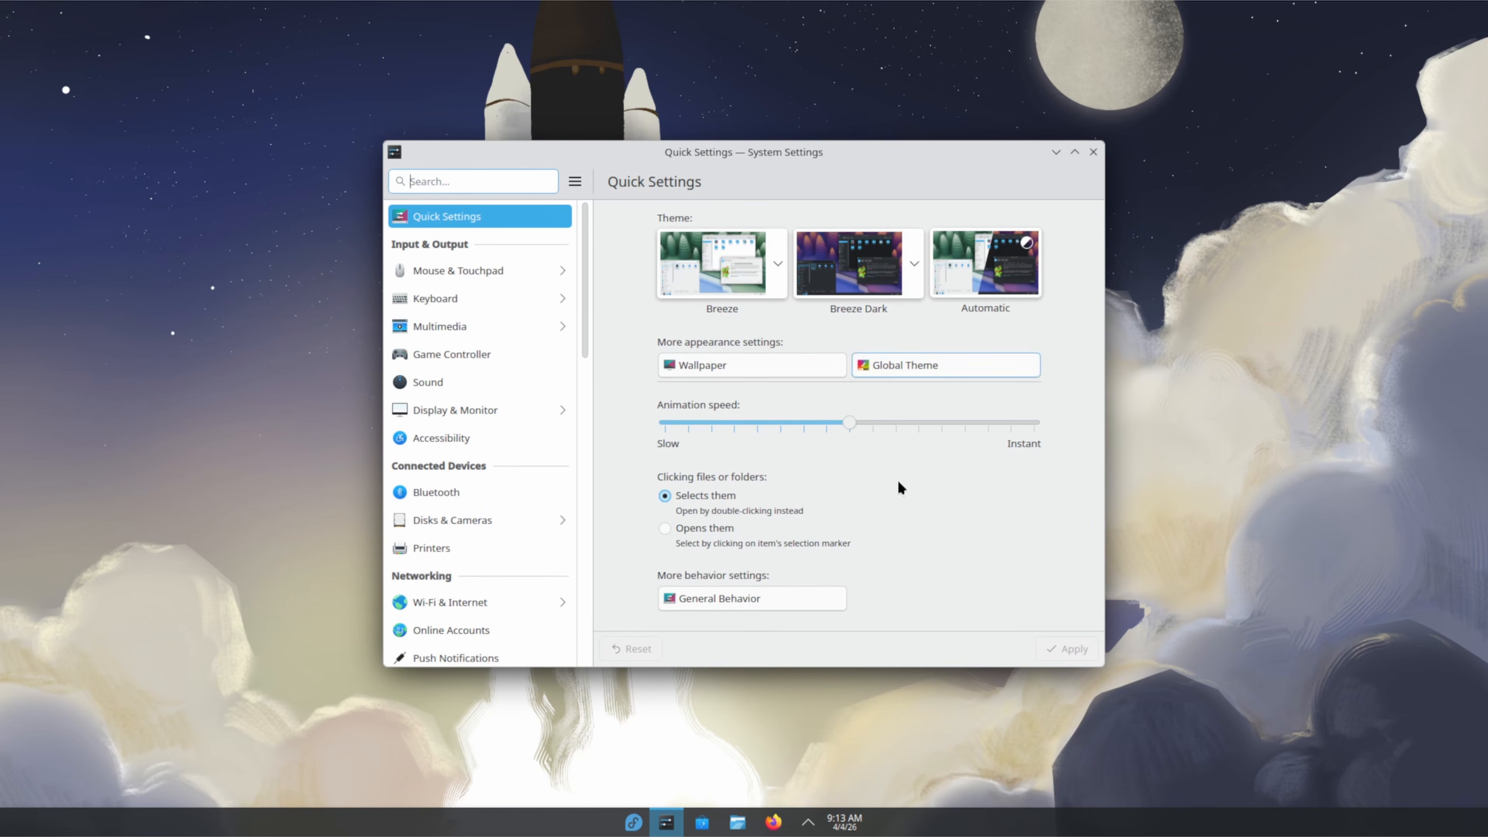
left_click(866, 275)
left_click(1066, 649)
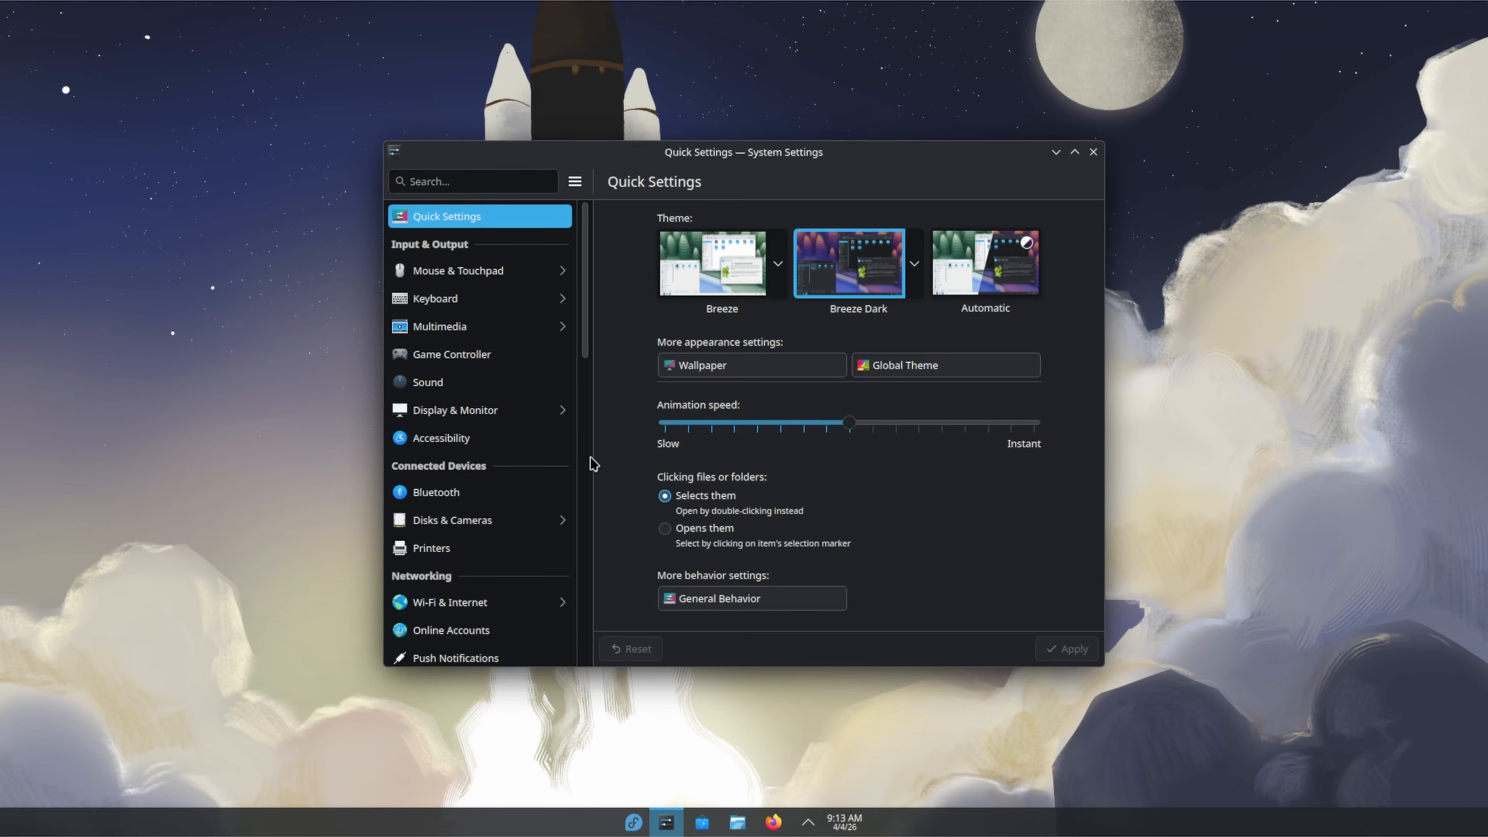
Apply the Fedora Dark global theme under Colors & Themes, including its desktop and window layout.
scroll(541, 411, "down", 5)
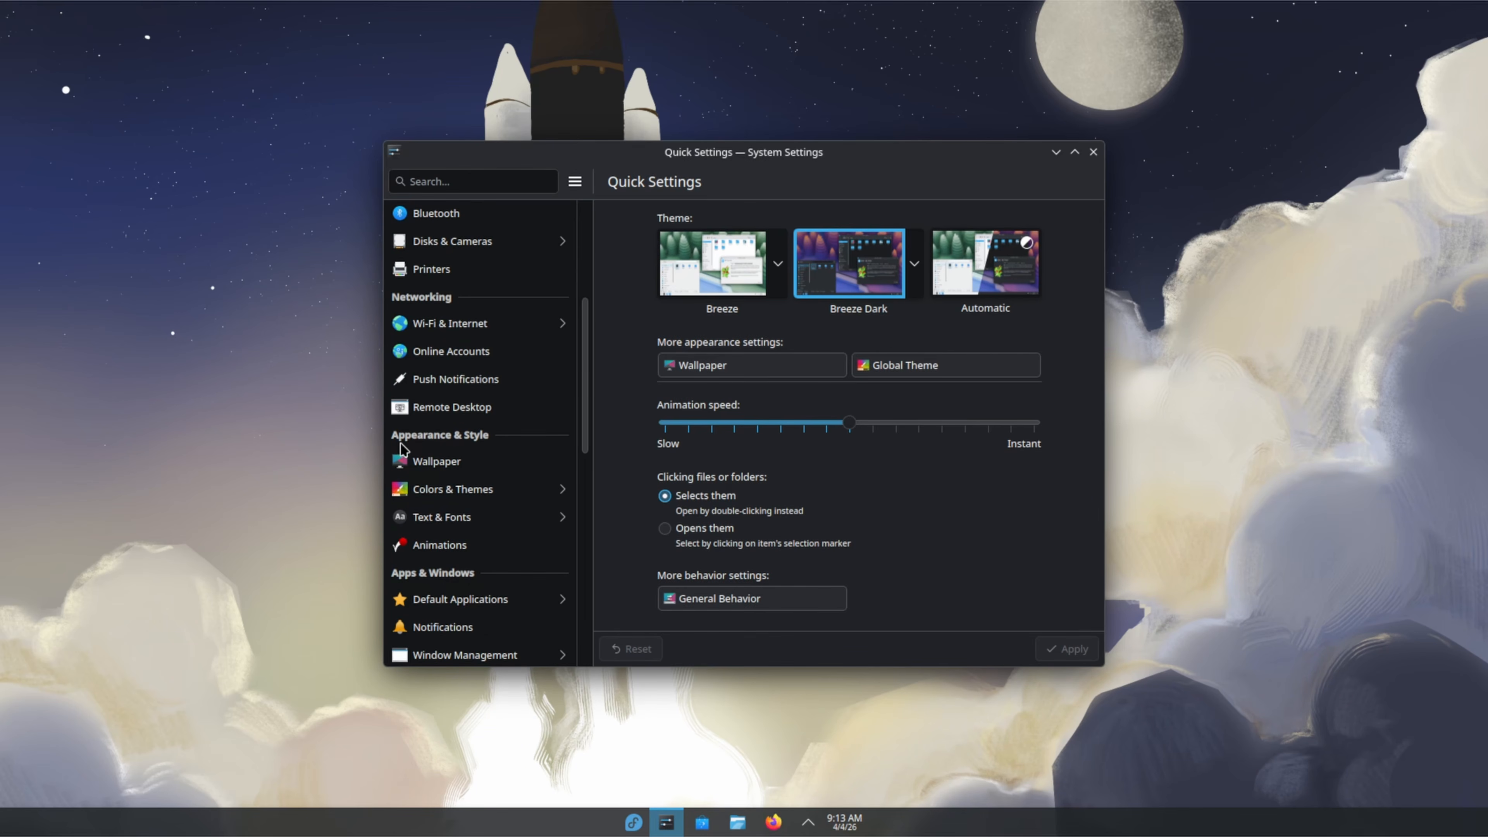
left_click(478, 493)
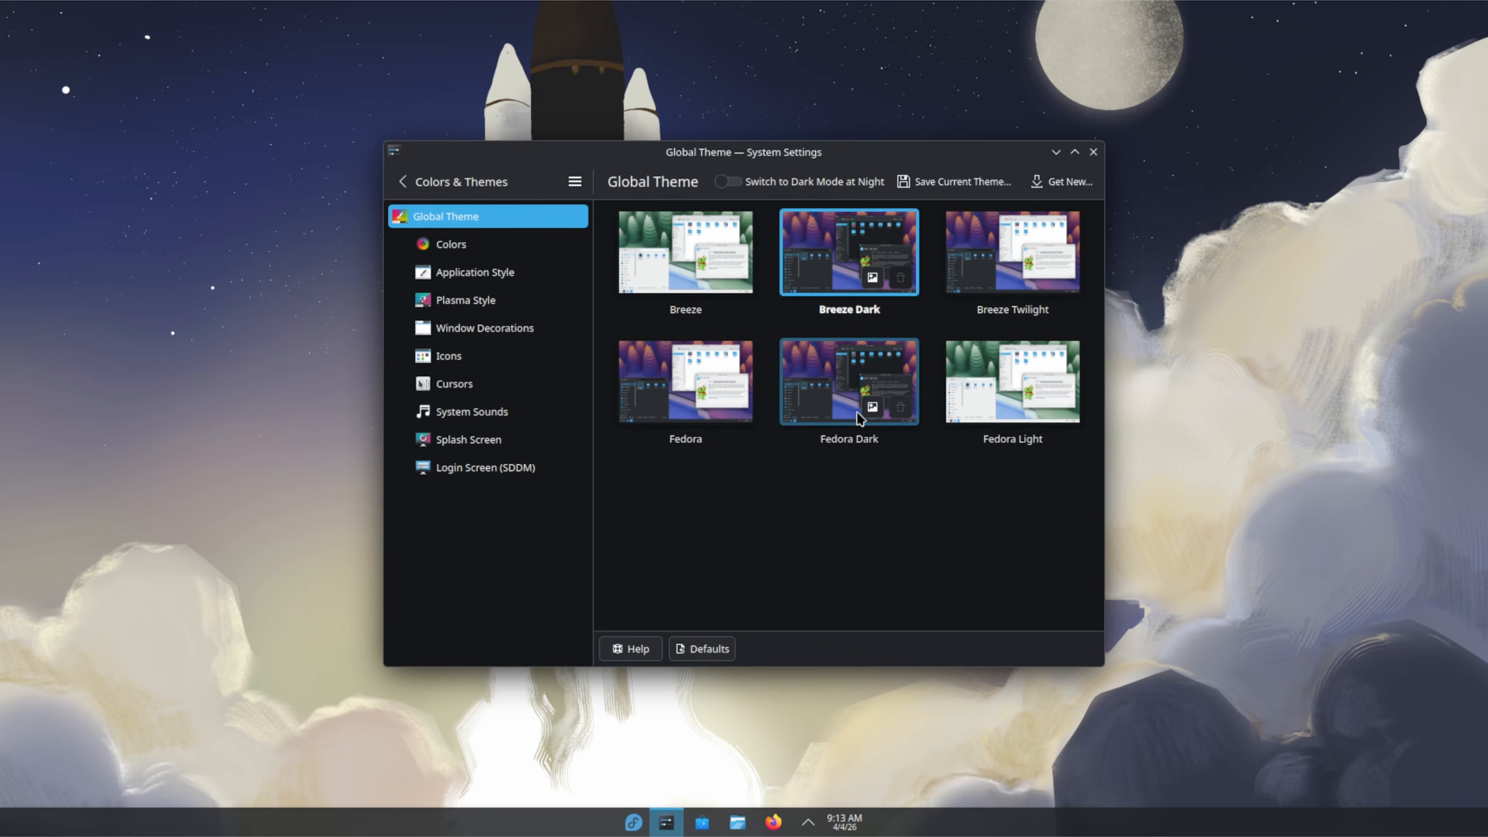
left_click(823, 407)
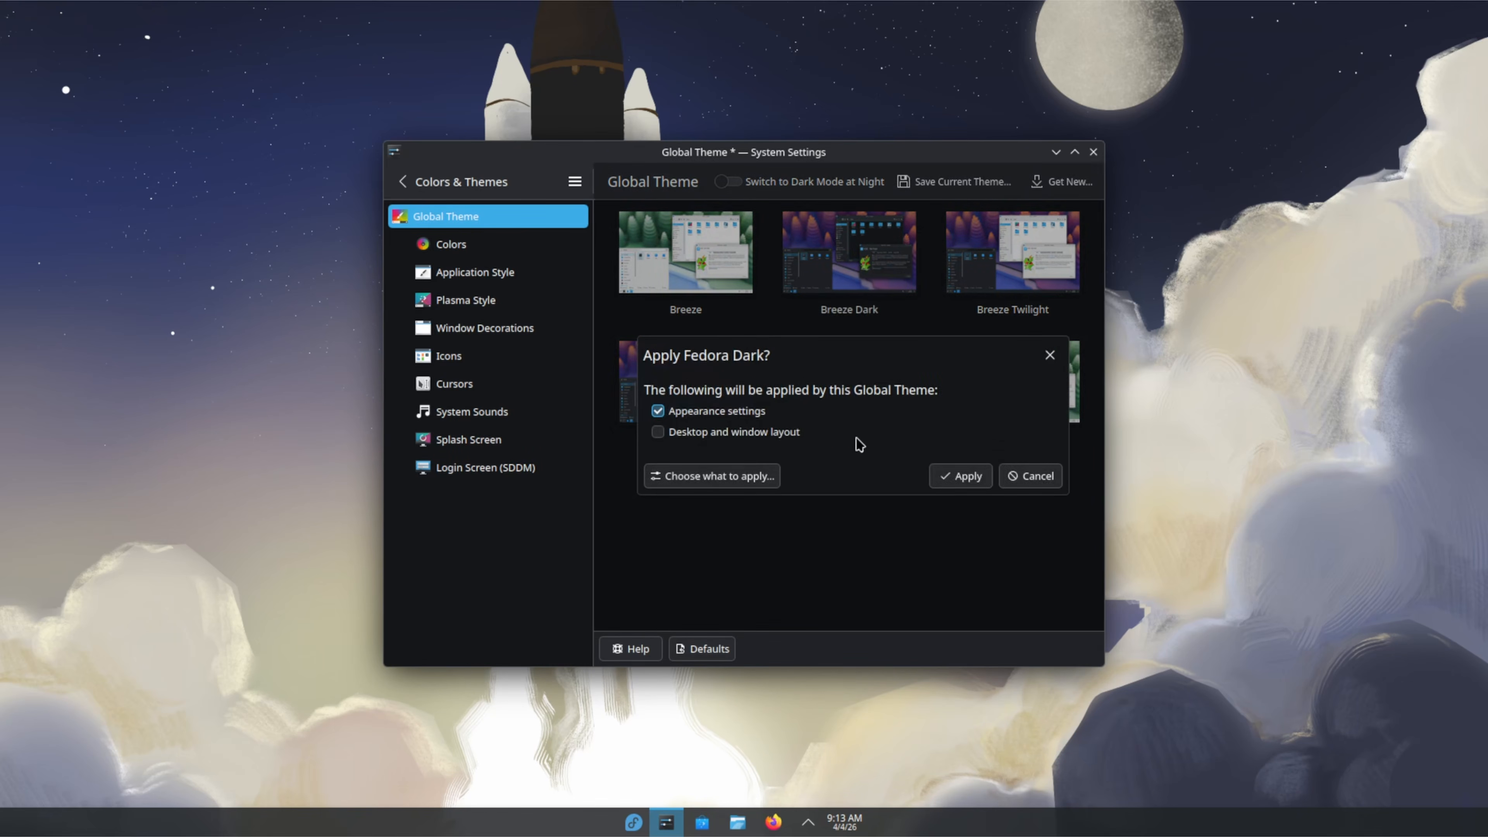
left_click(772, 432)
left_click(964, 503)
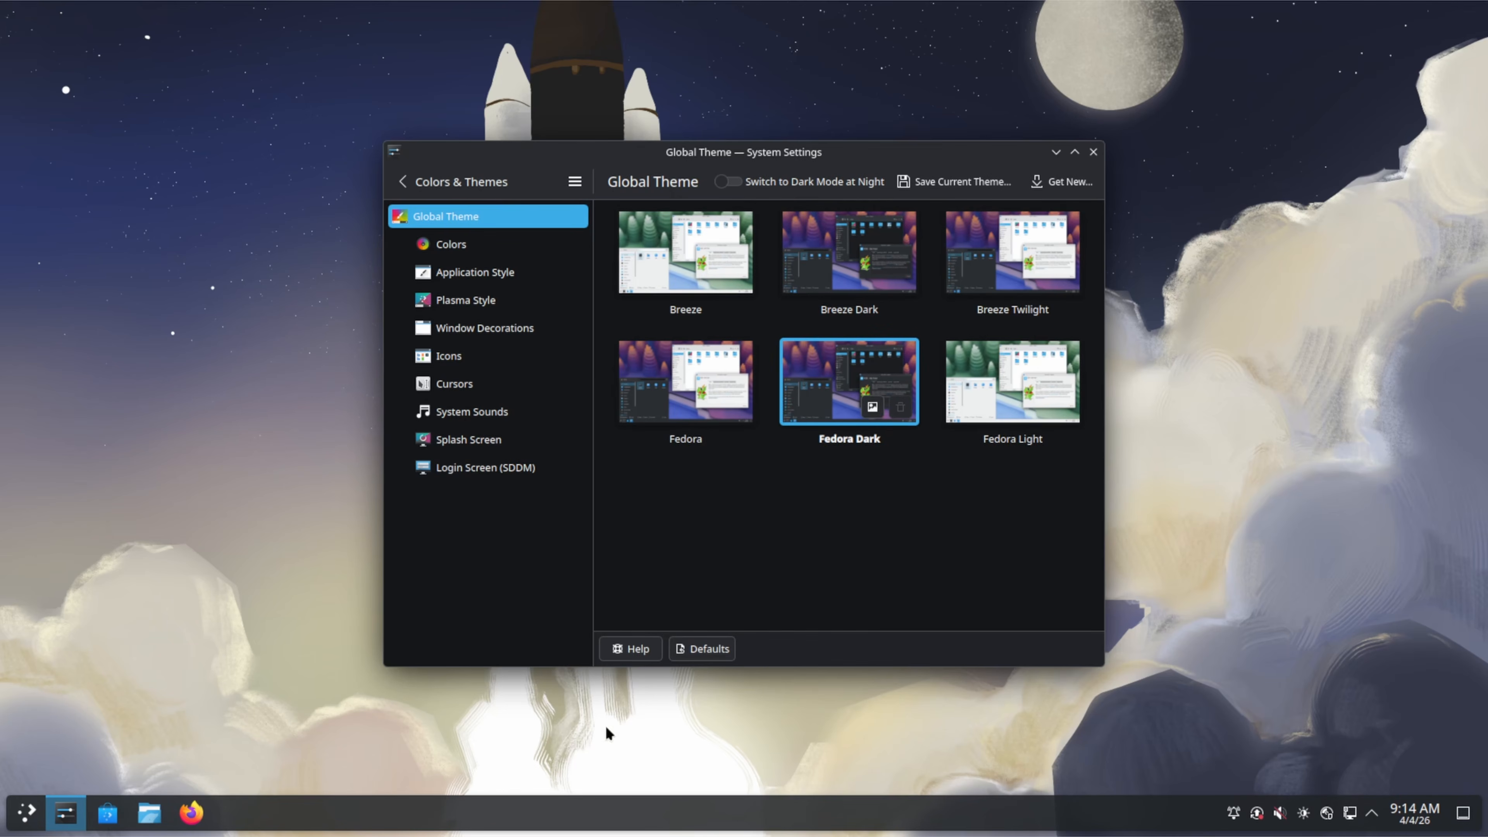
Disable floating for the reset panel, set its height to 38 and add spacers on both sides of its widgets.
right_click(681, 818)
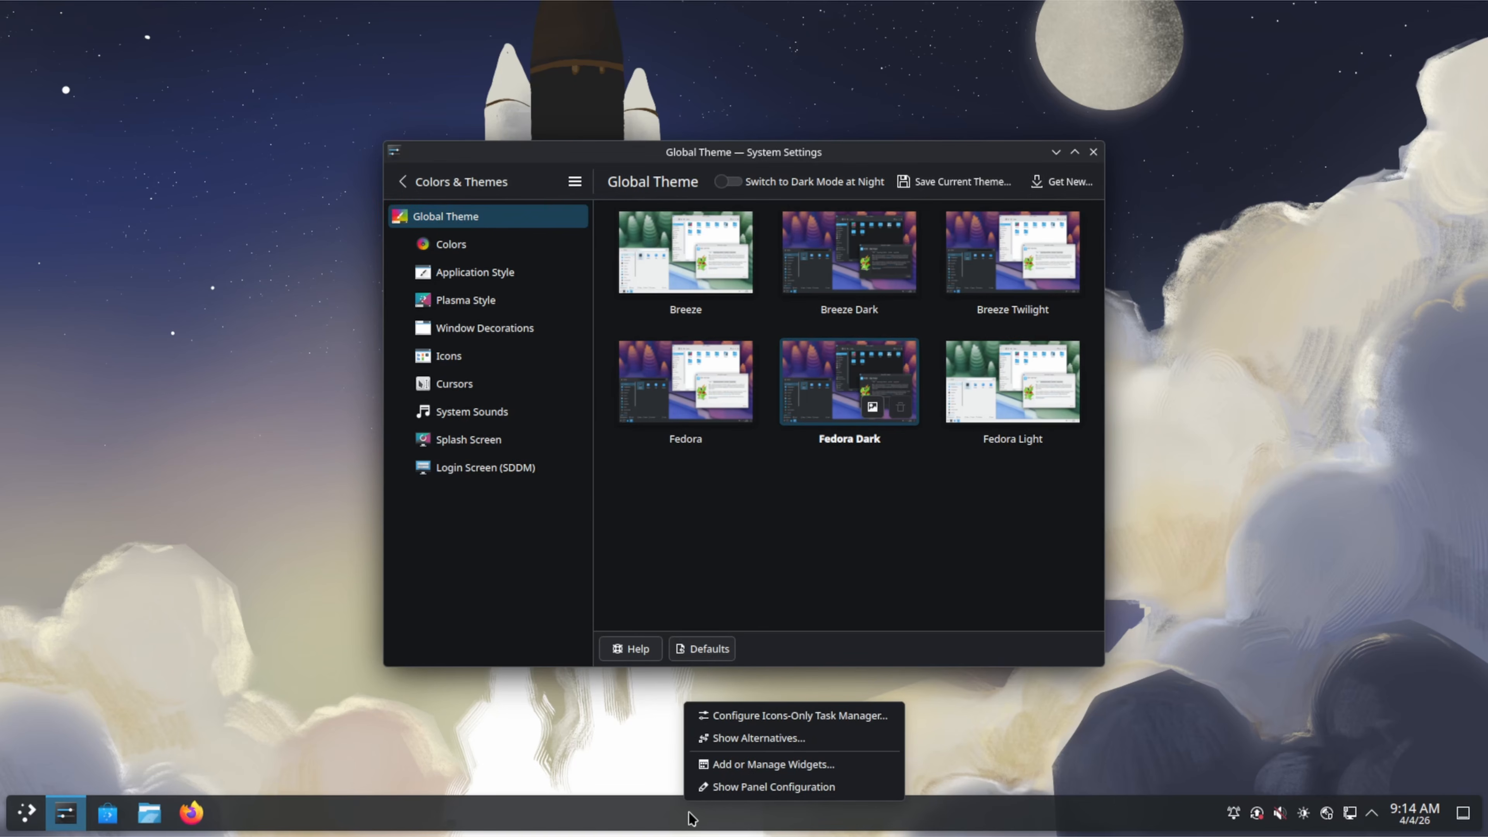
left_click(770, 788)
left_click(1418, 655)
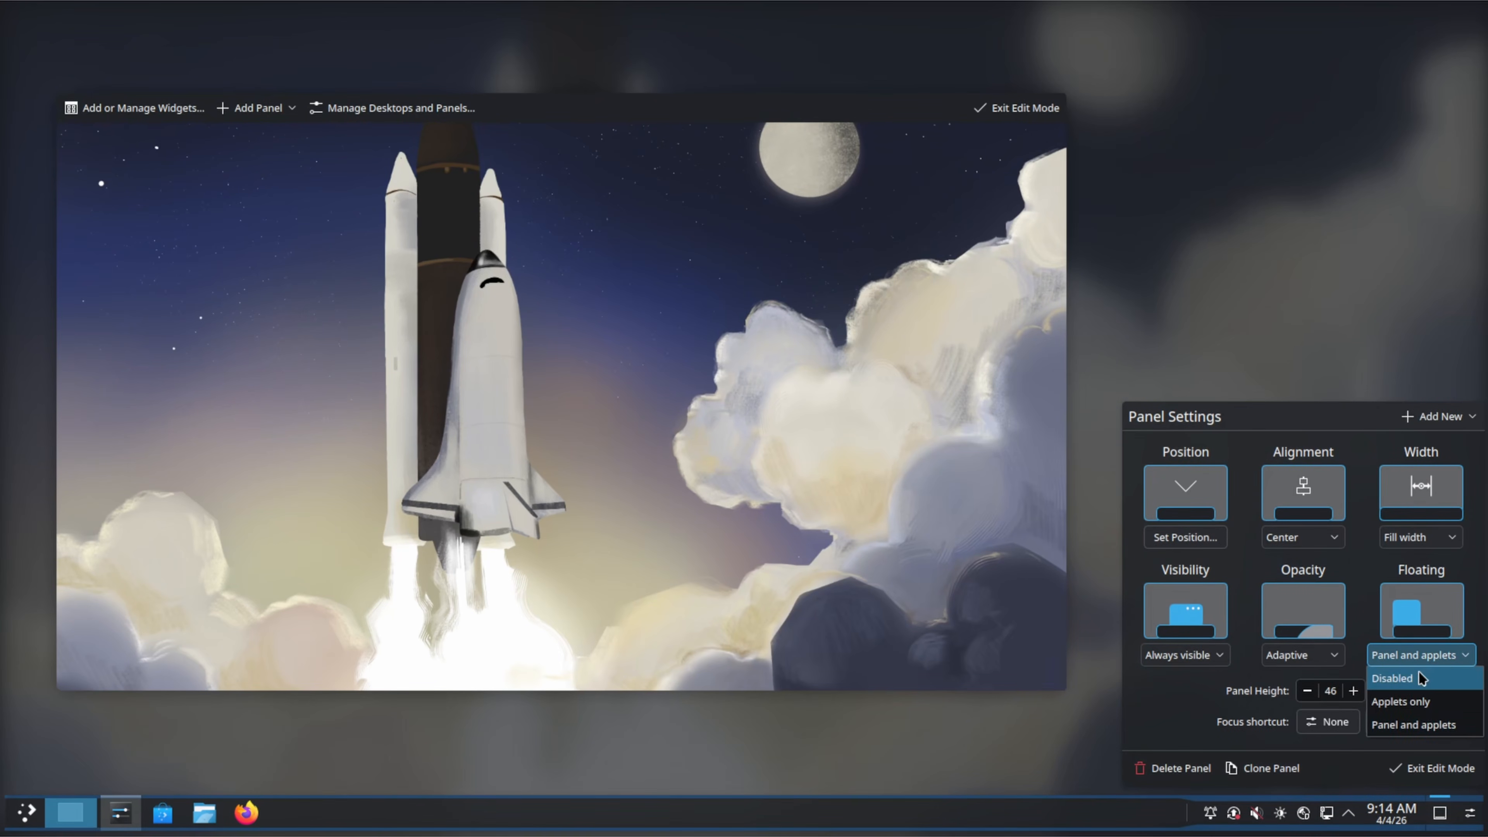
left_click(1409, 678)
scroll(1322, 694, "down", 8)
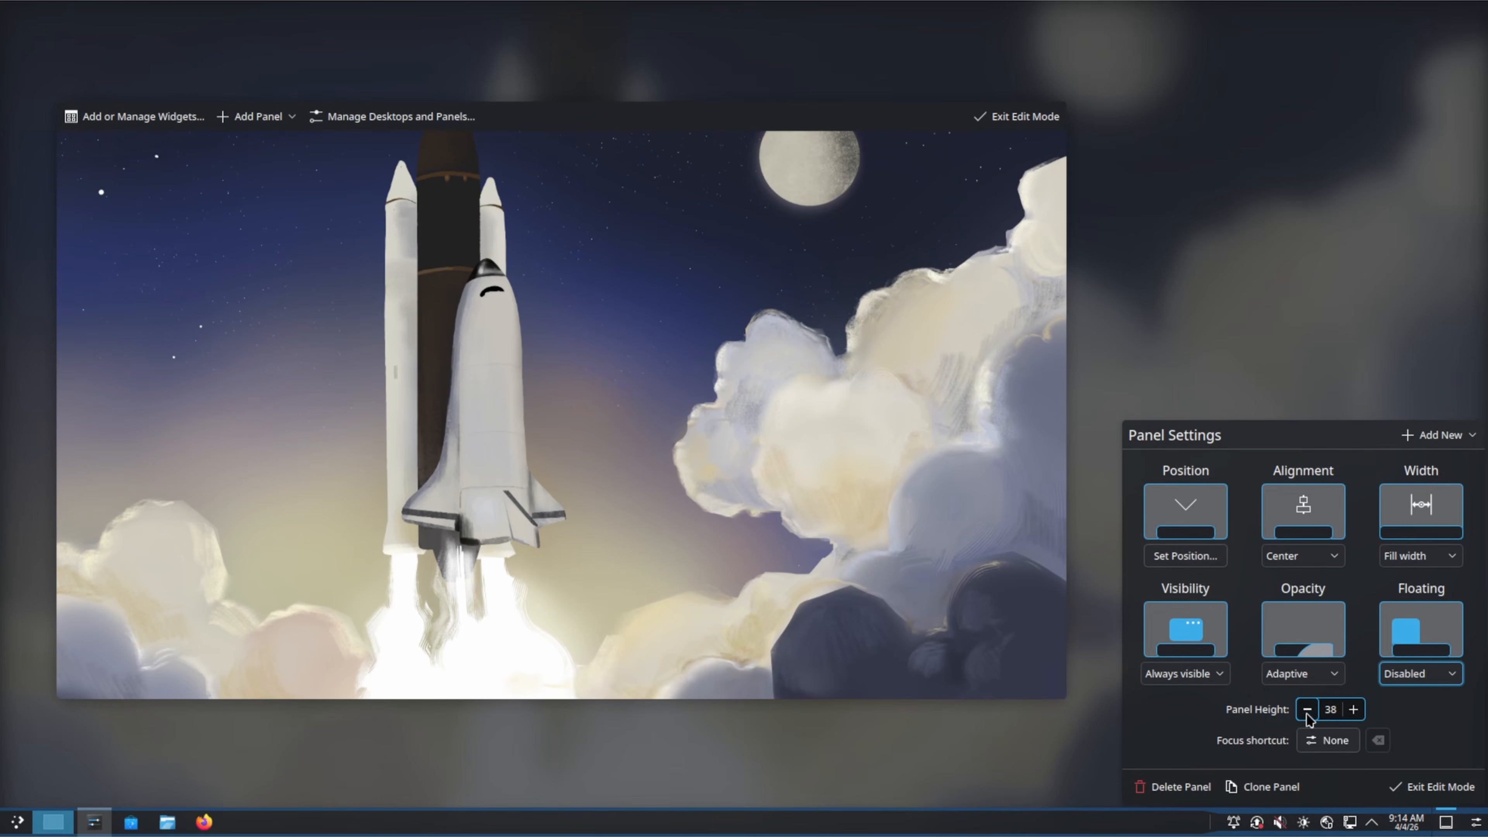
left_click(1436, 435)
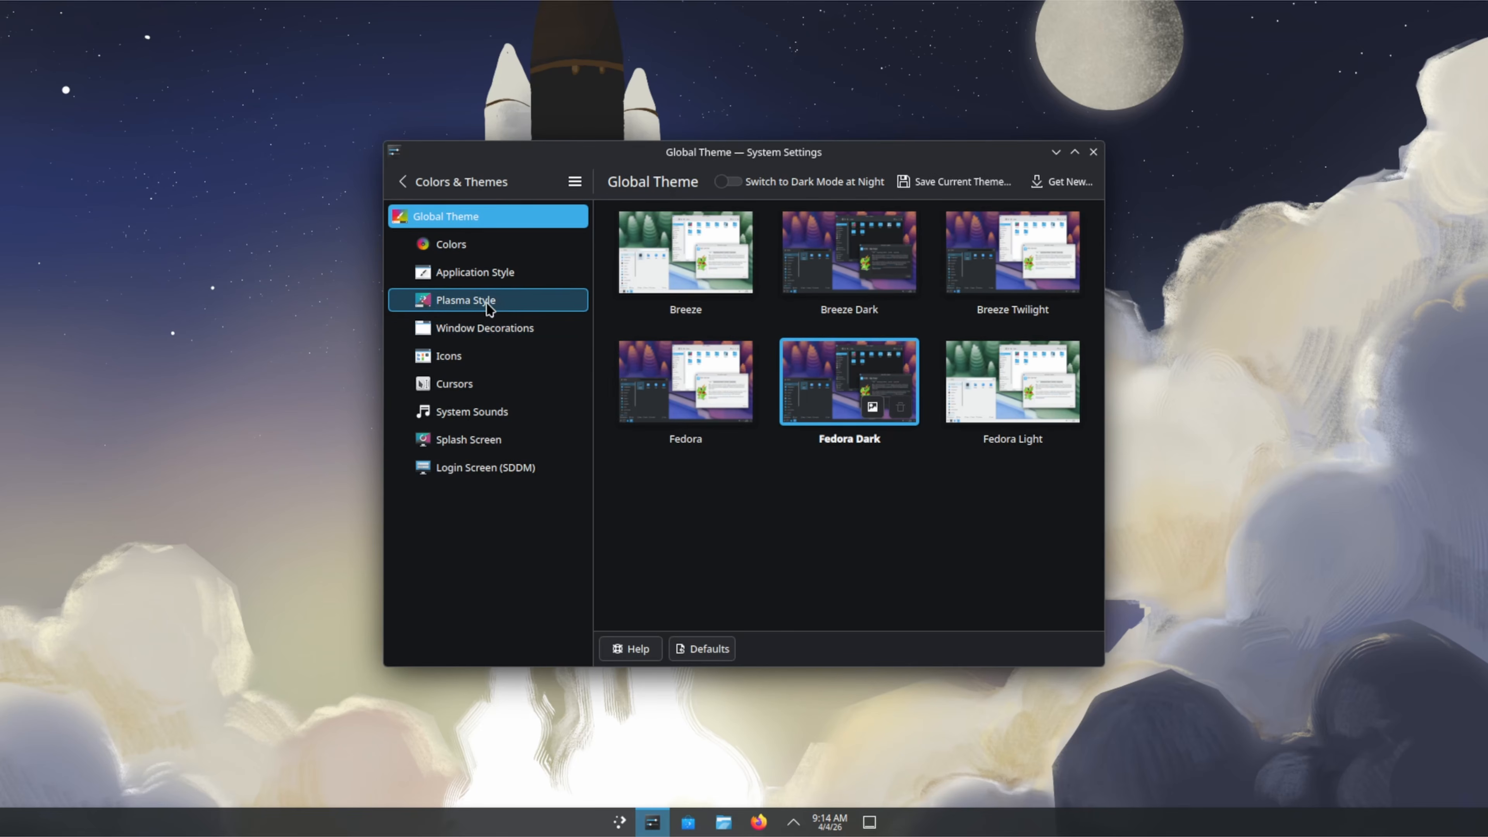
Download and install the Layan aurorae theme for window decorations.
left_click(505, 337)
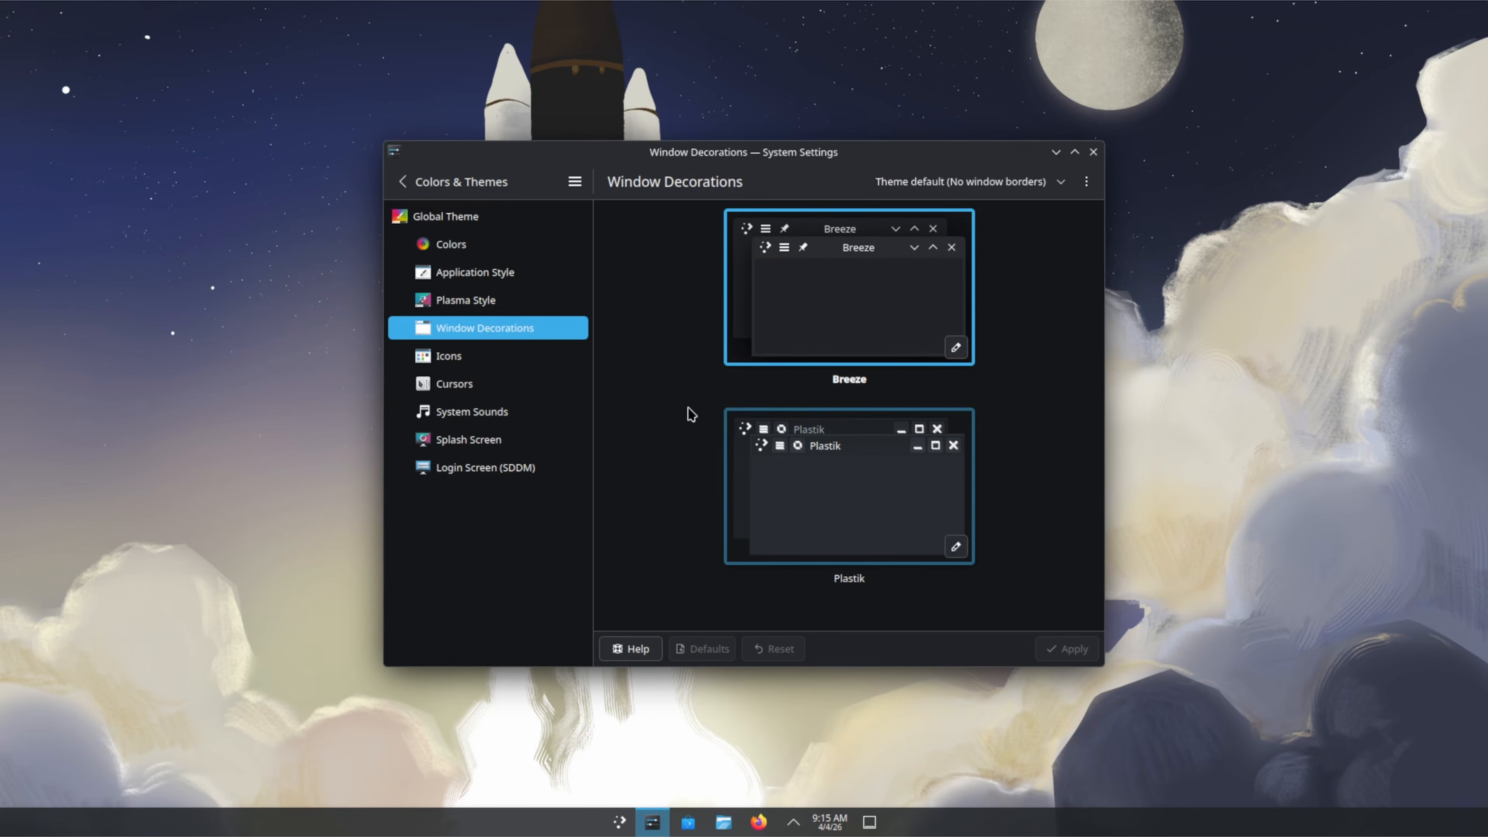
left_click(1087, 184)
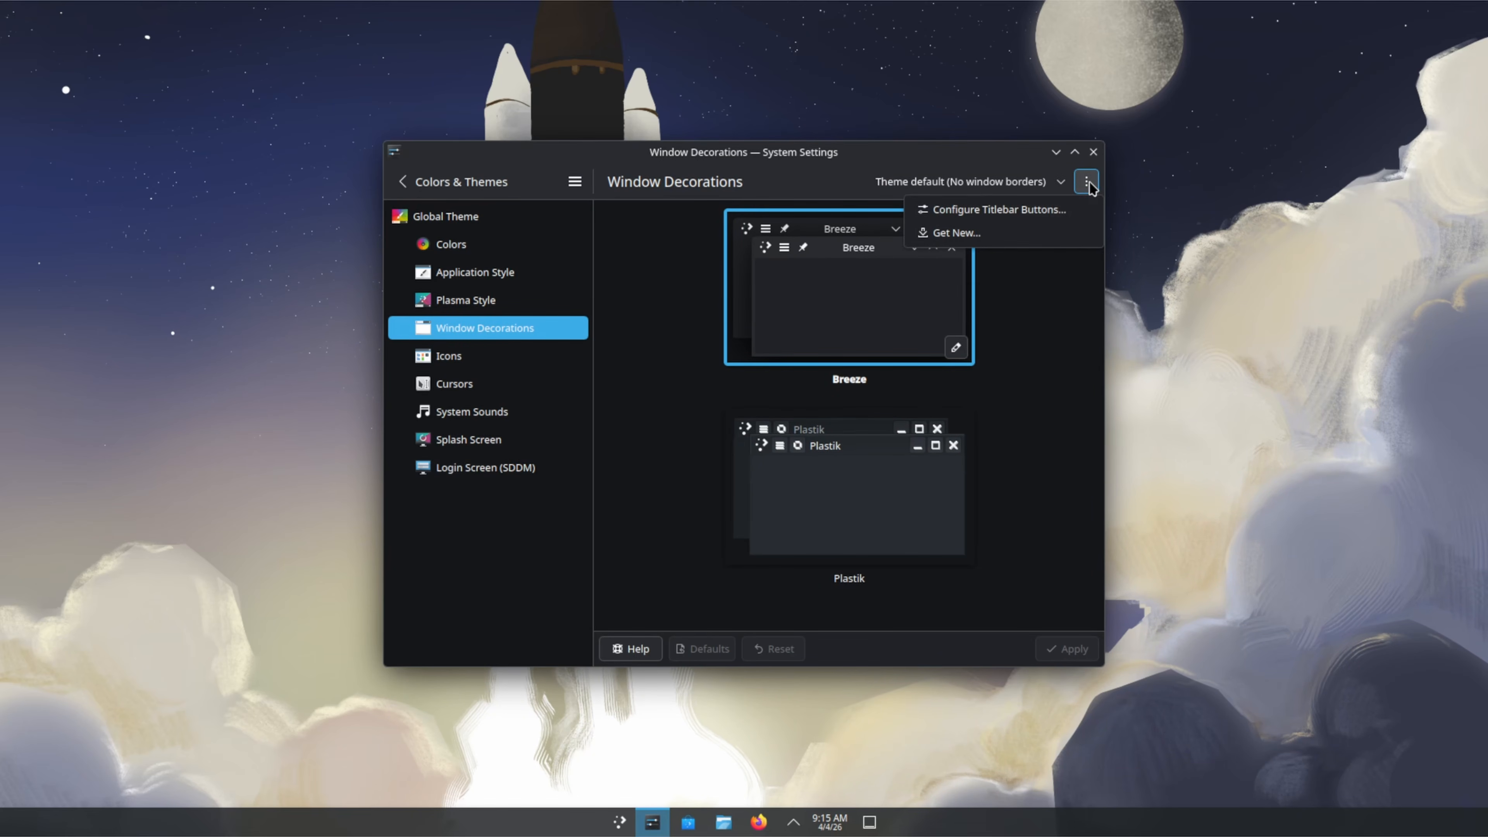
left_click(958, 234)
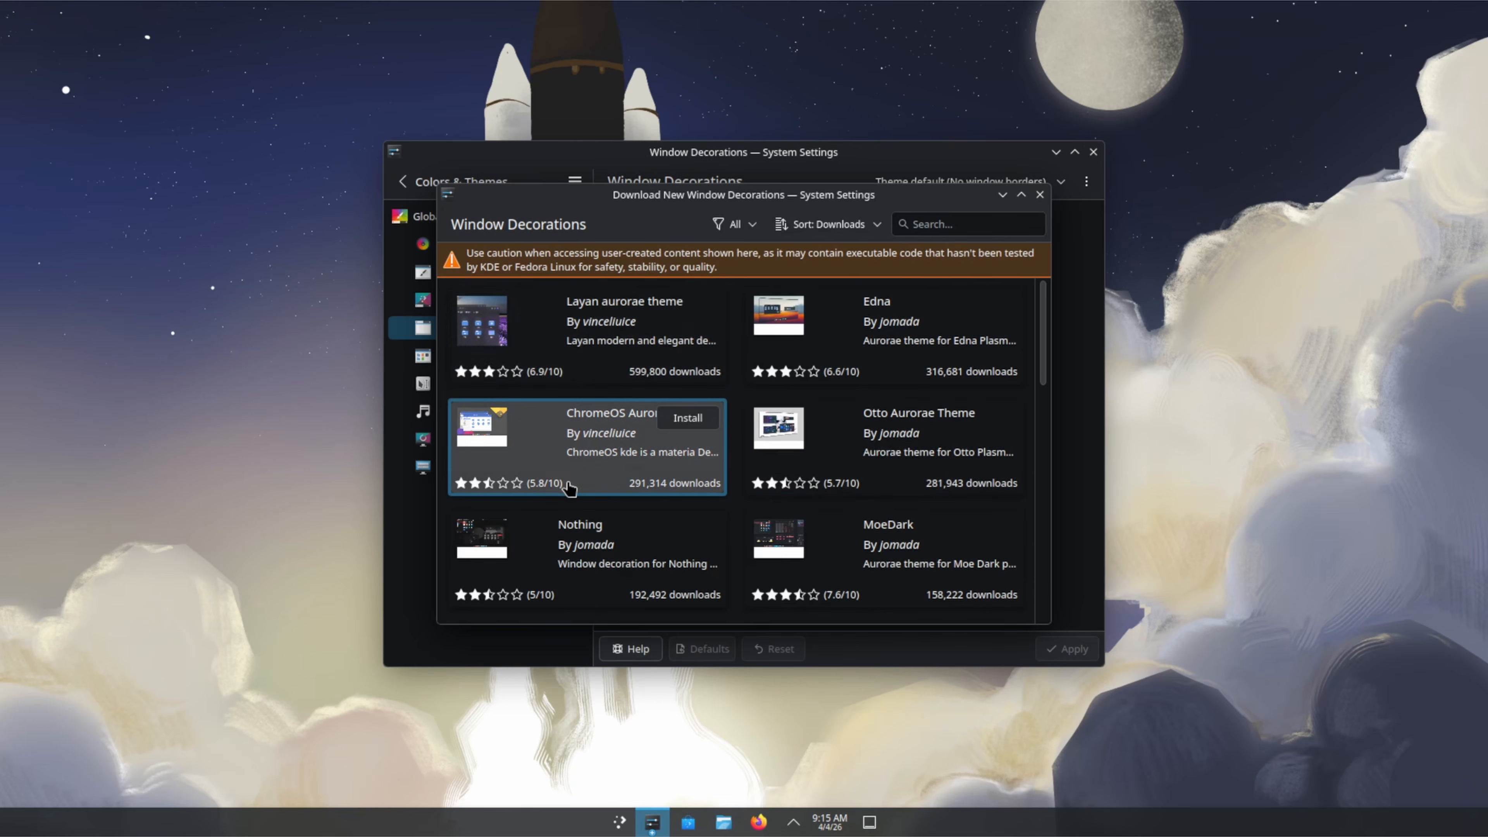
left_click(685, 306)
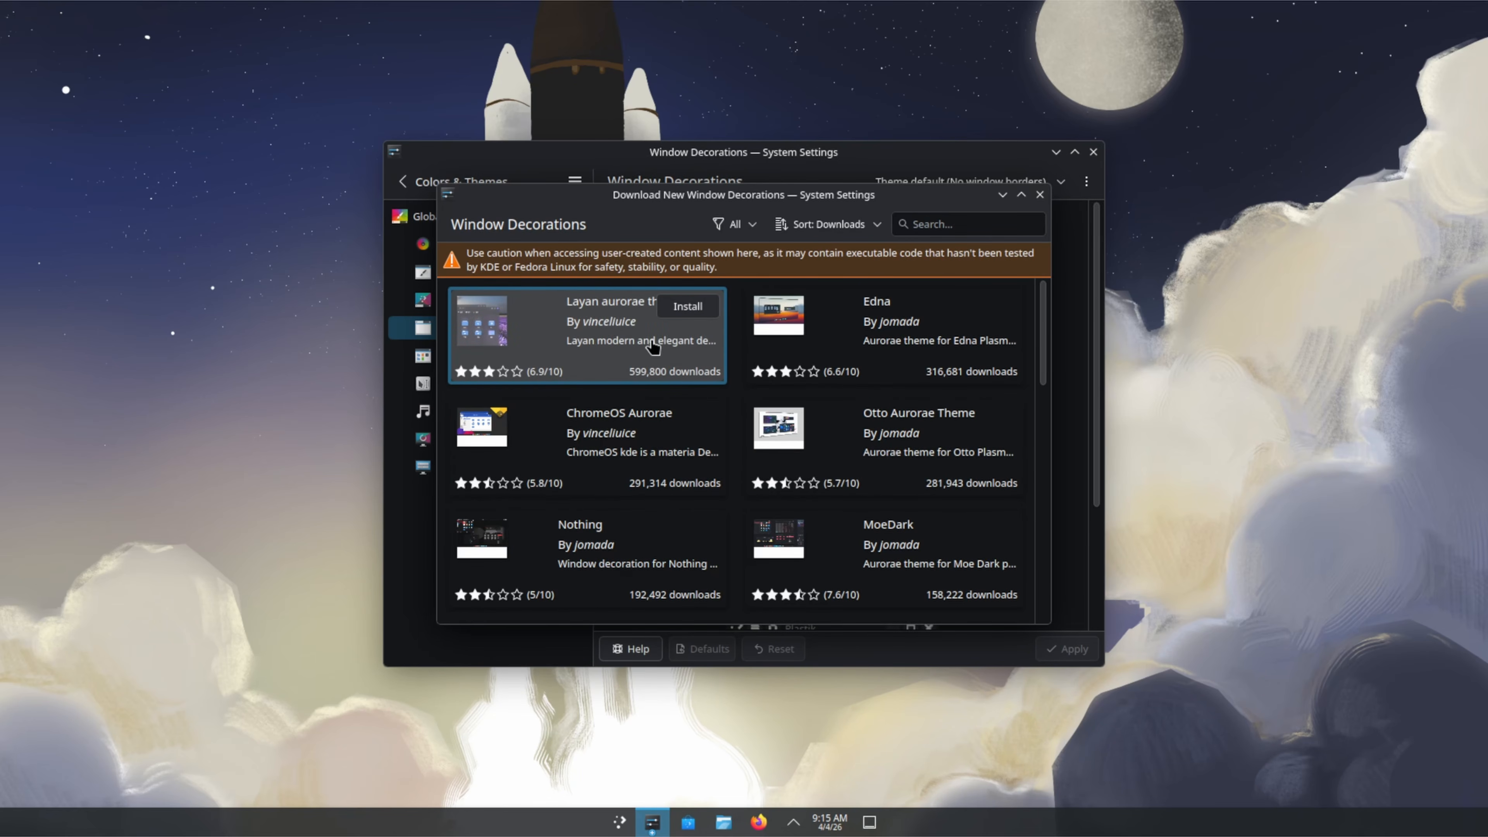
left_click(706, 355)
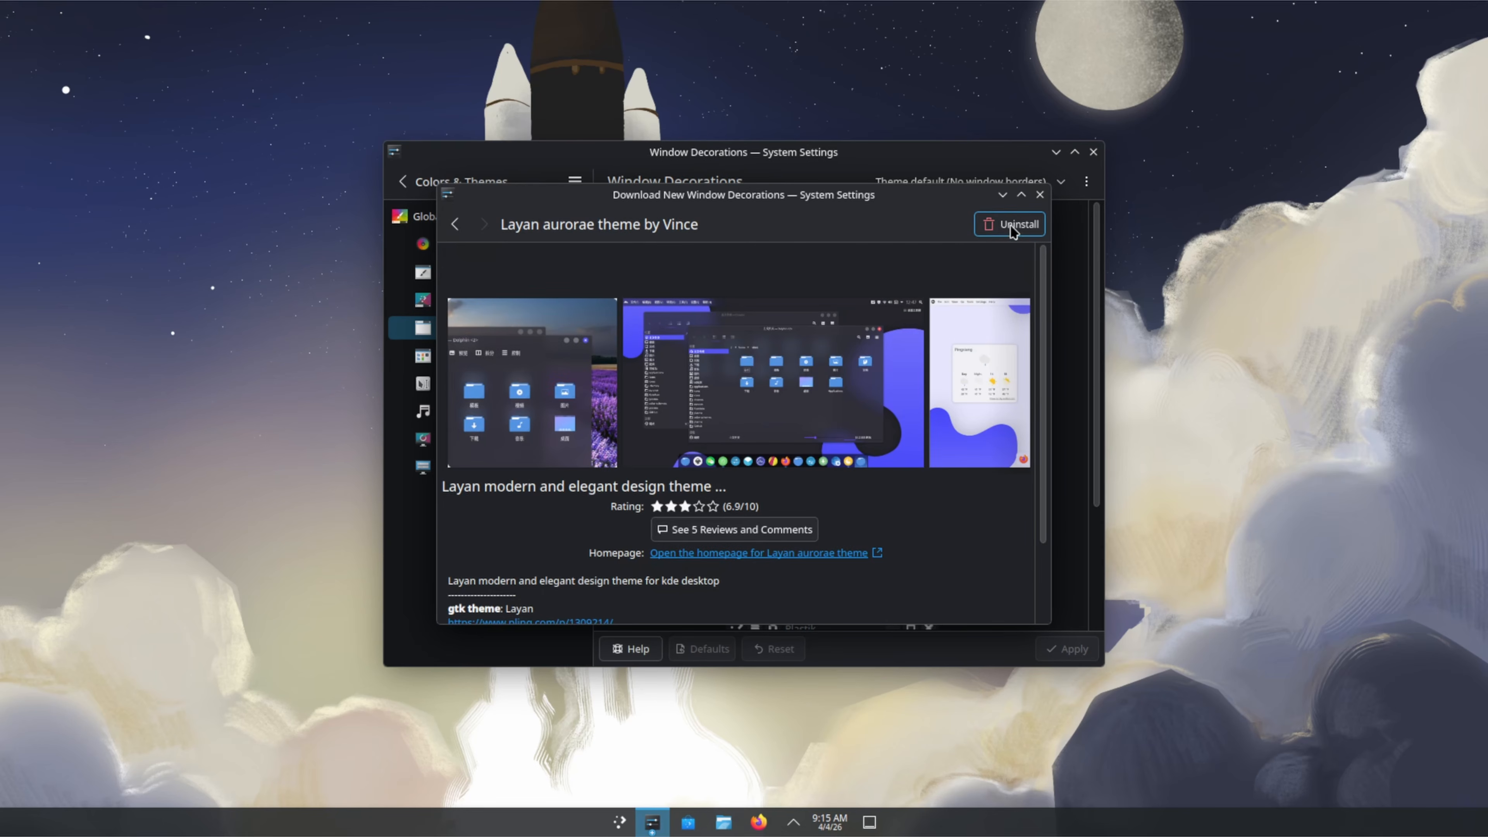
left_click(1040, 194)
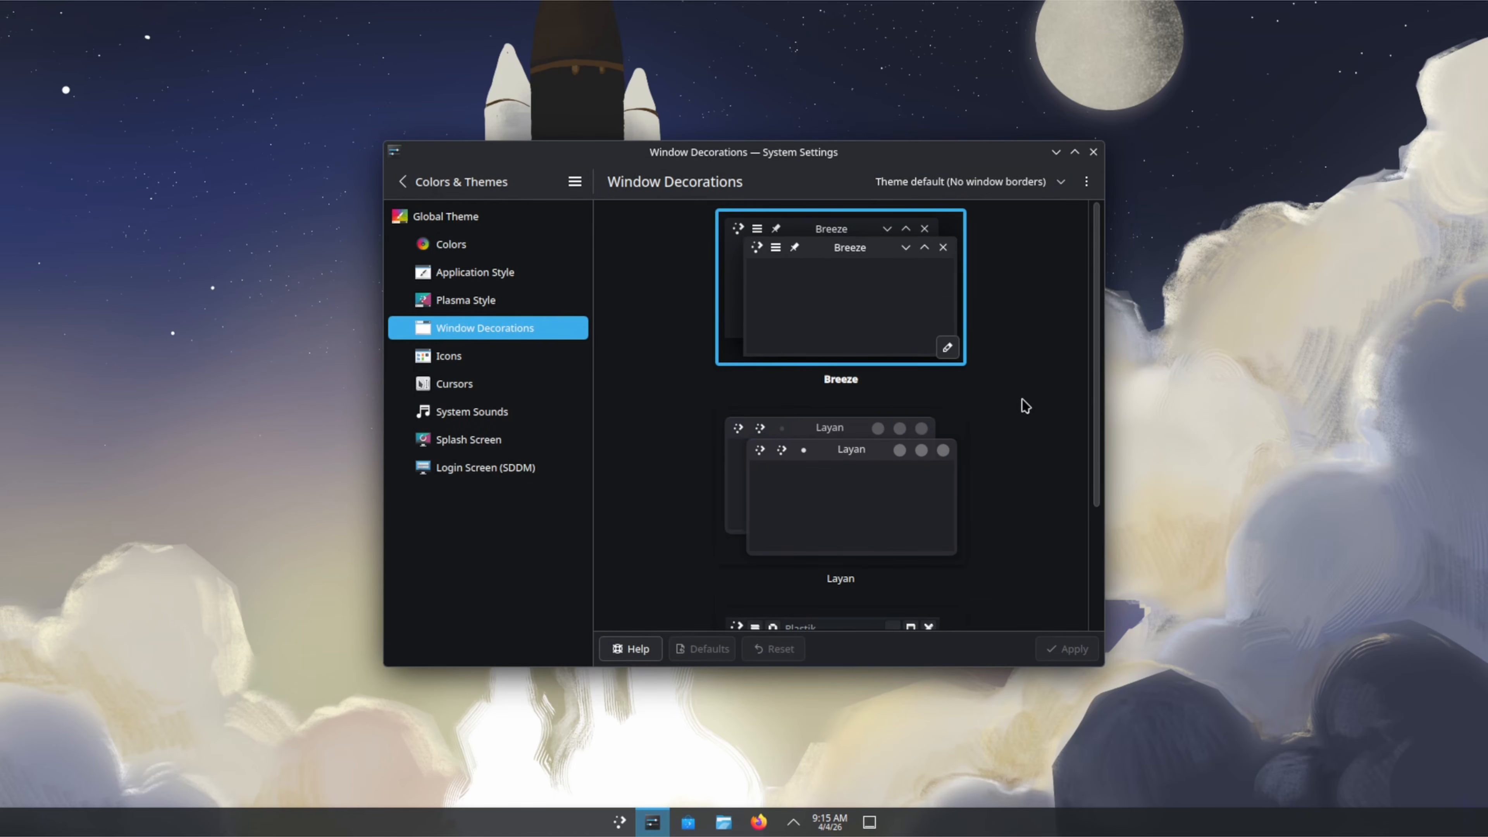
Apply the Layan window decoration and move the settings window up to try it out.
scroll(863, 462, "down", 1)
left_click(812, 470)
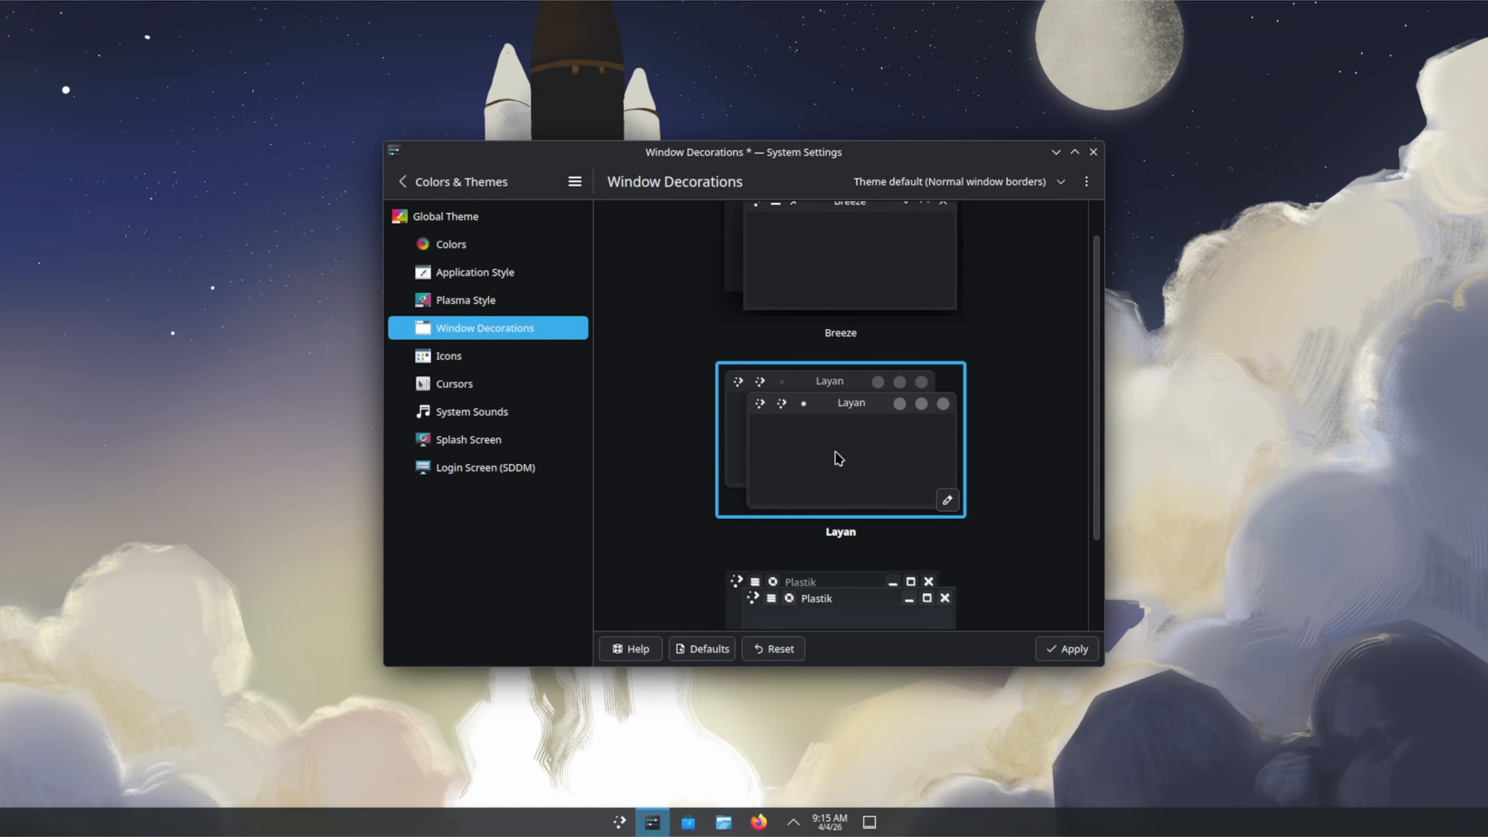
left_click(1072, 657)
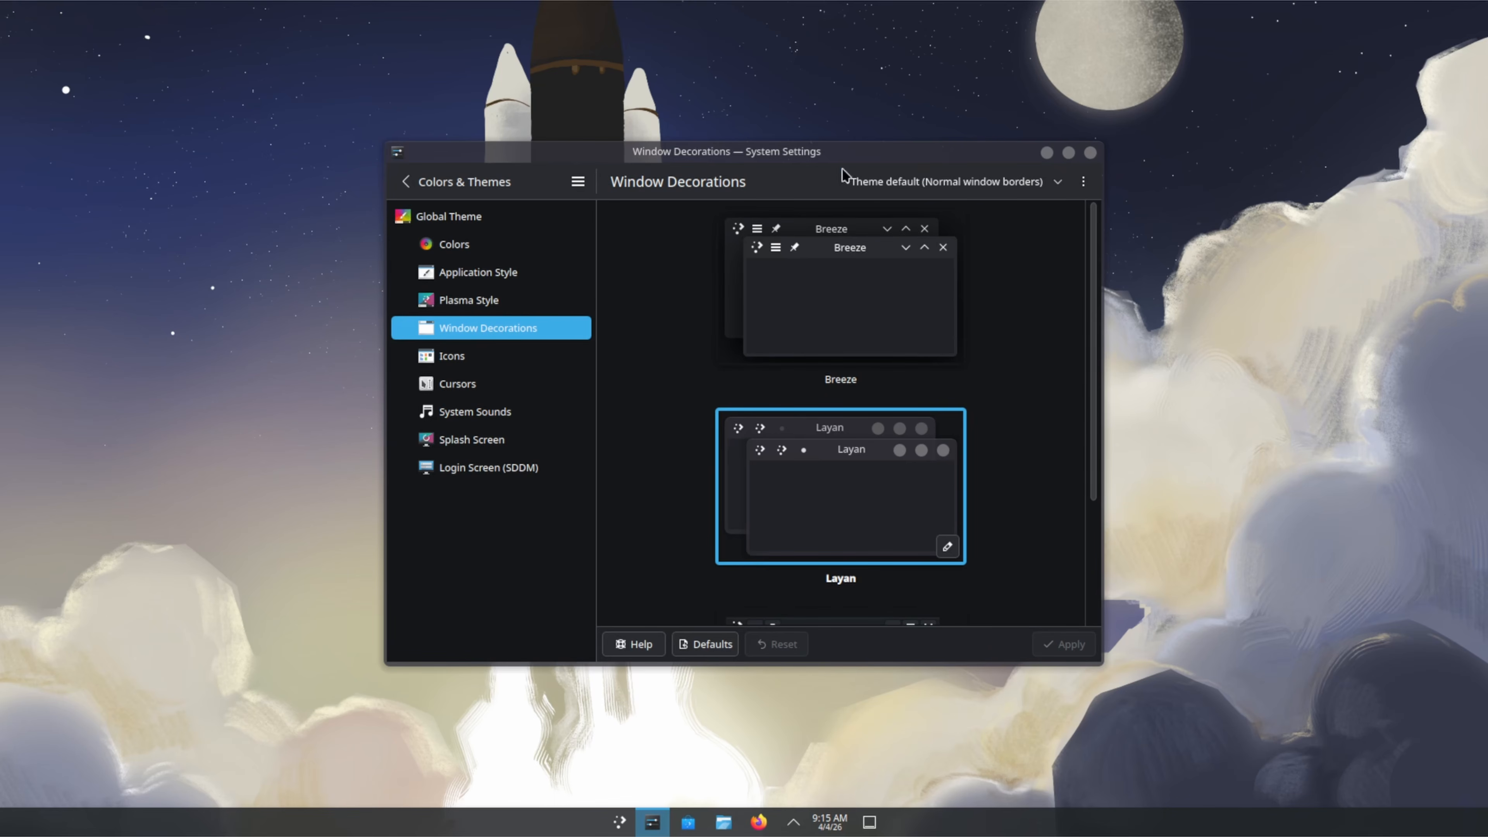
left_click_drag(844, 148, 803, 81)
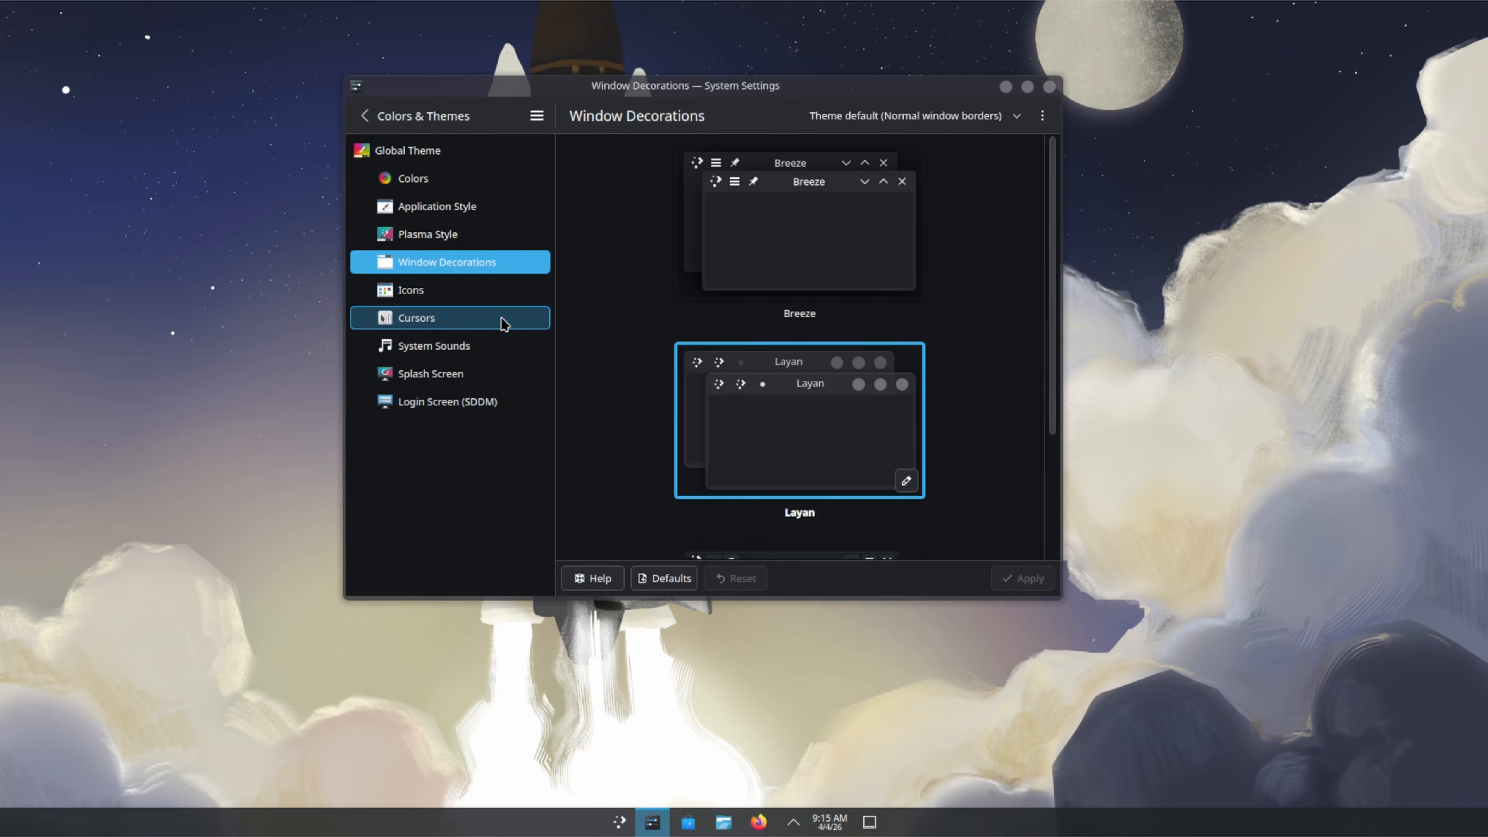
Open the Cursors settings and apply the Breeze Light cursor theme.
left_click(502, 321)
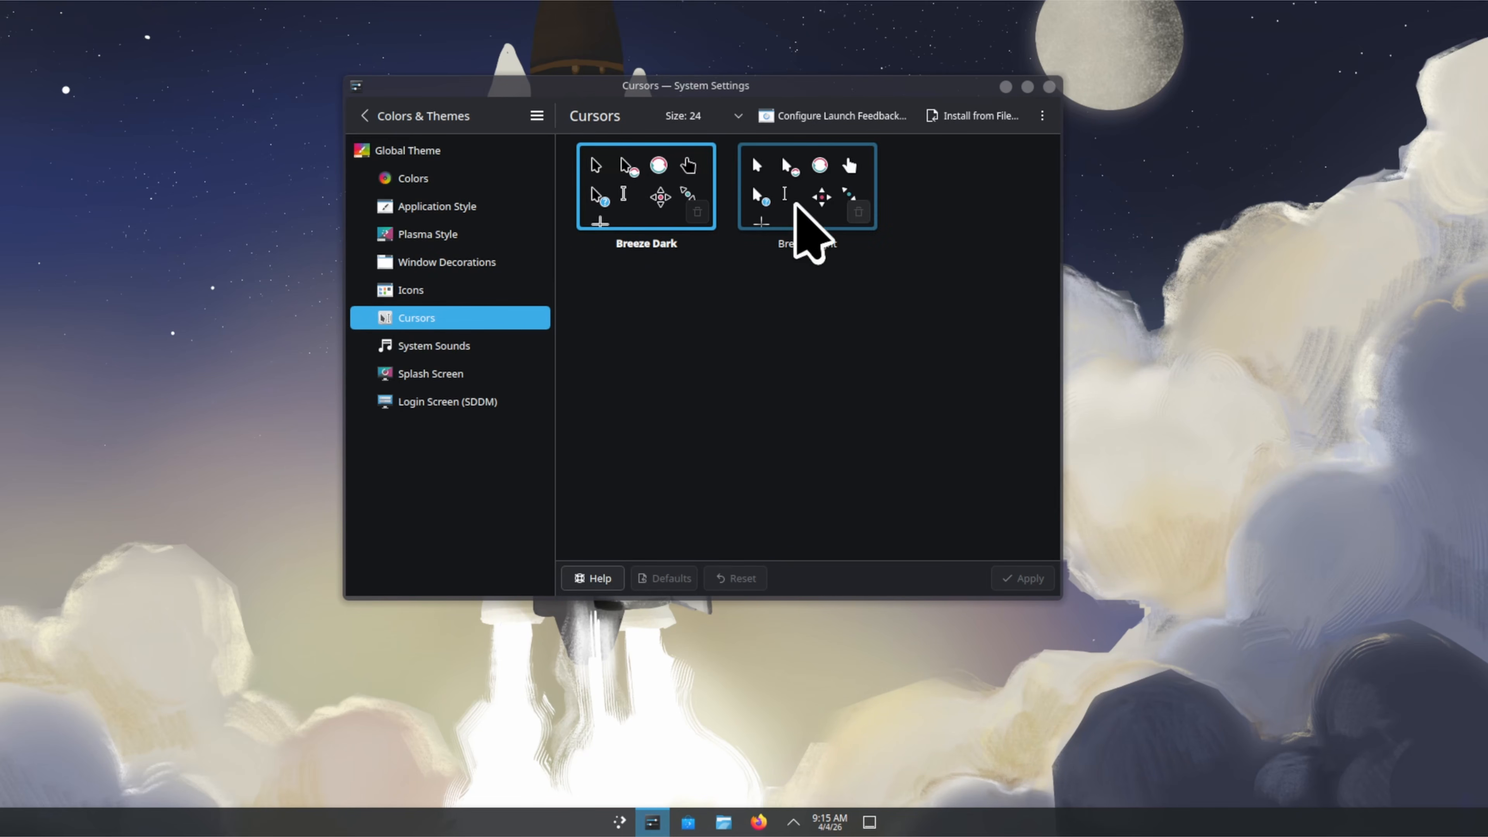
left_click(797, 203)
left_click(1027, 579)
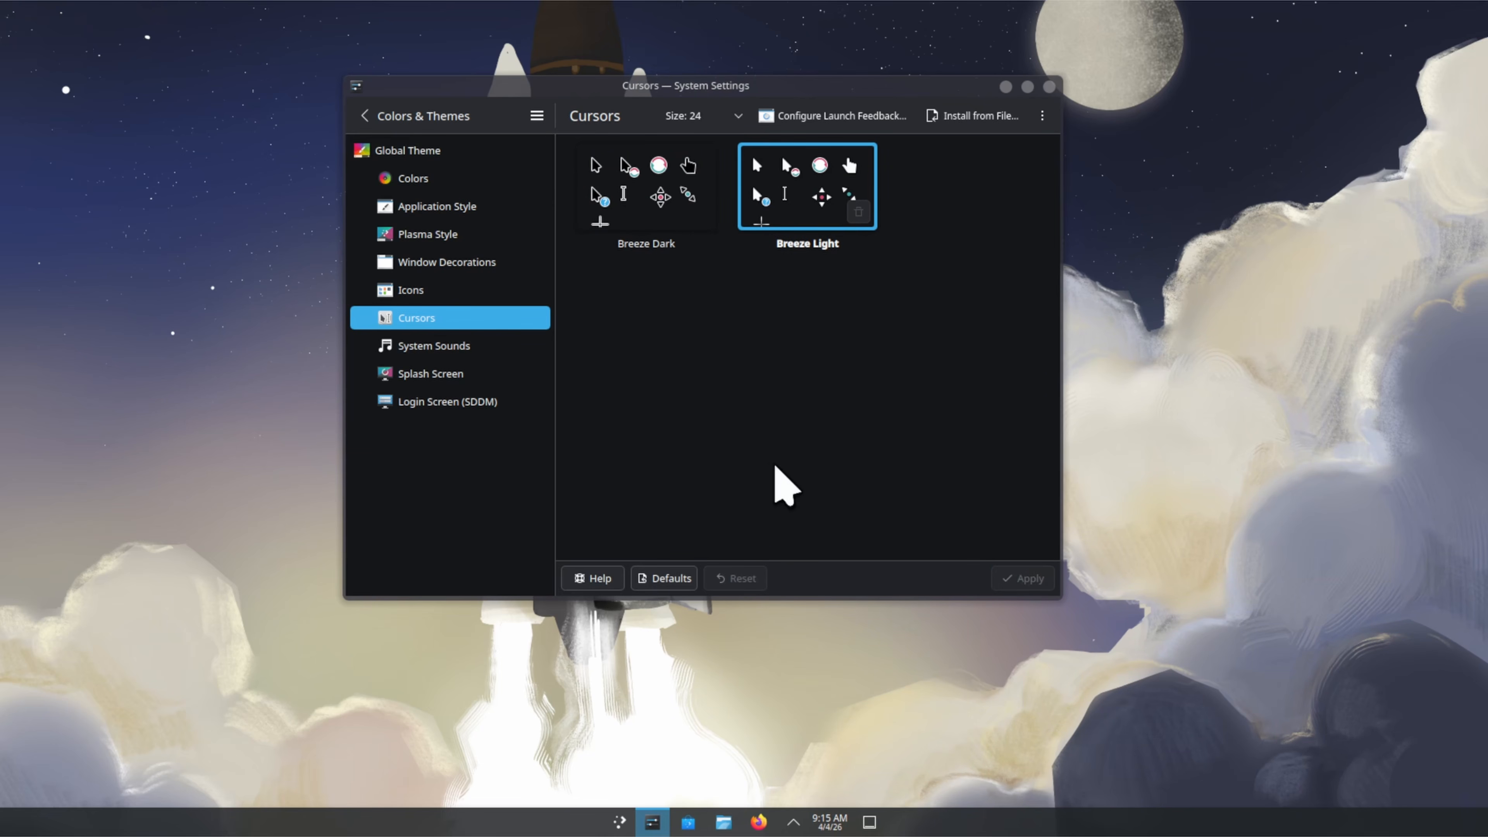
Download Volantes Cursors from the online cursor themes, installing the volantes-light-cursors.tar.gz option.
left_click(1041, 120)
left_click(957, 145)
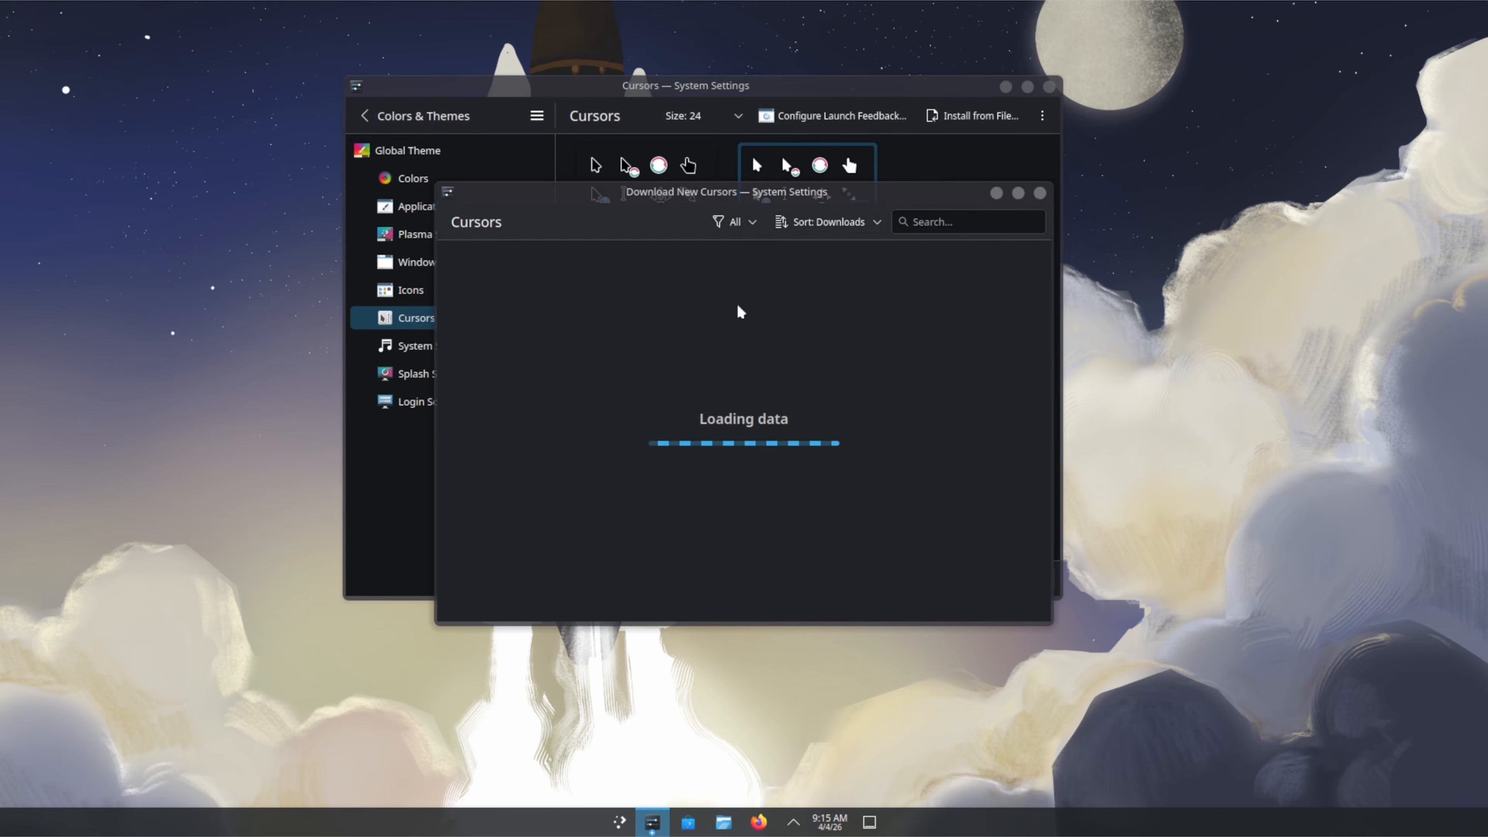
left_click(982, 448)
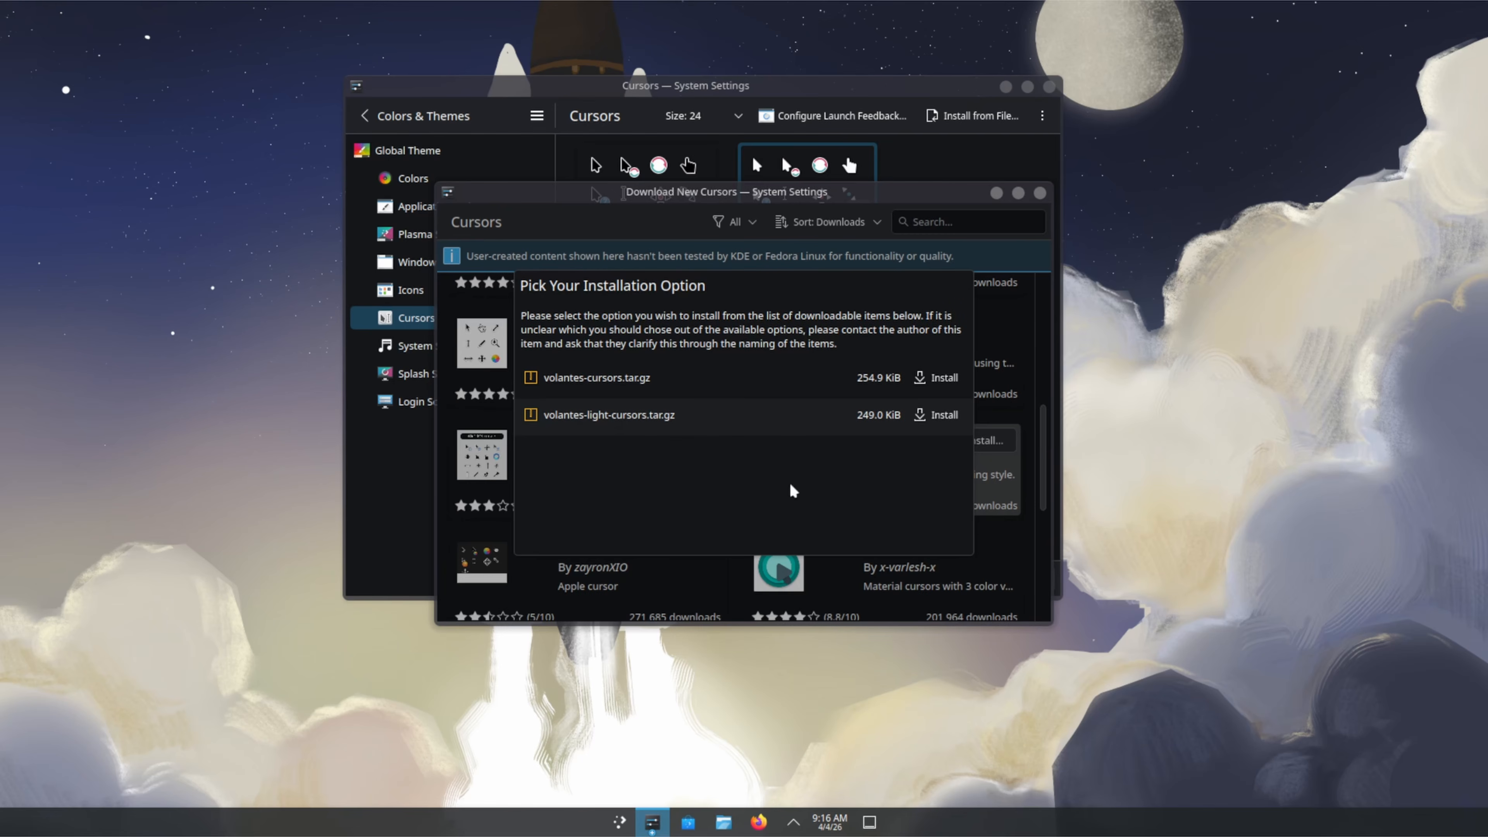
left_click(943, 417)
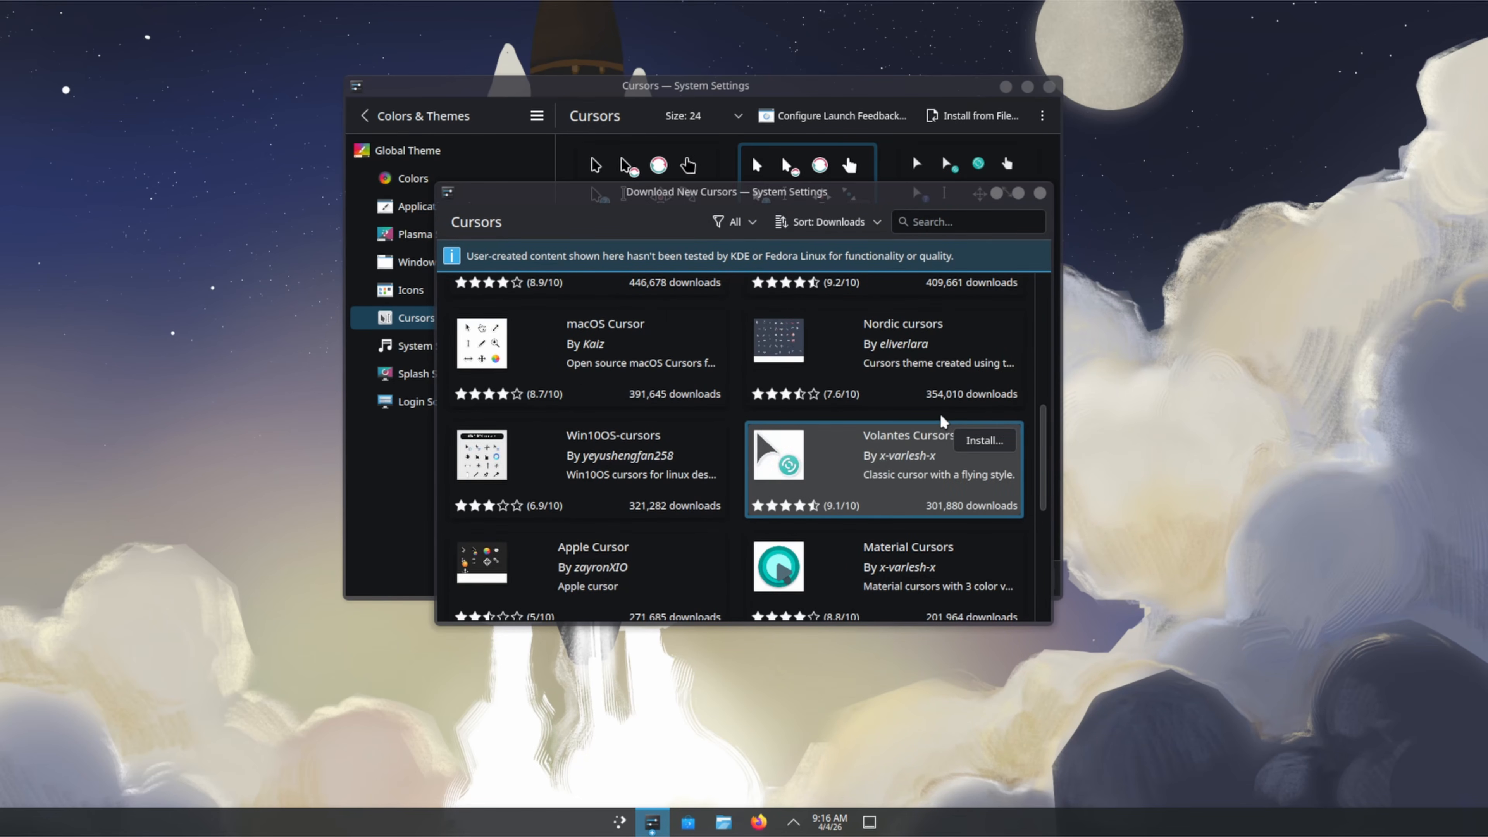
Apply the Volantes Light Cursors theme and close System Settings.
left_click(1039, 193)
left_click(959, 178)
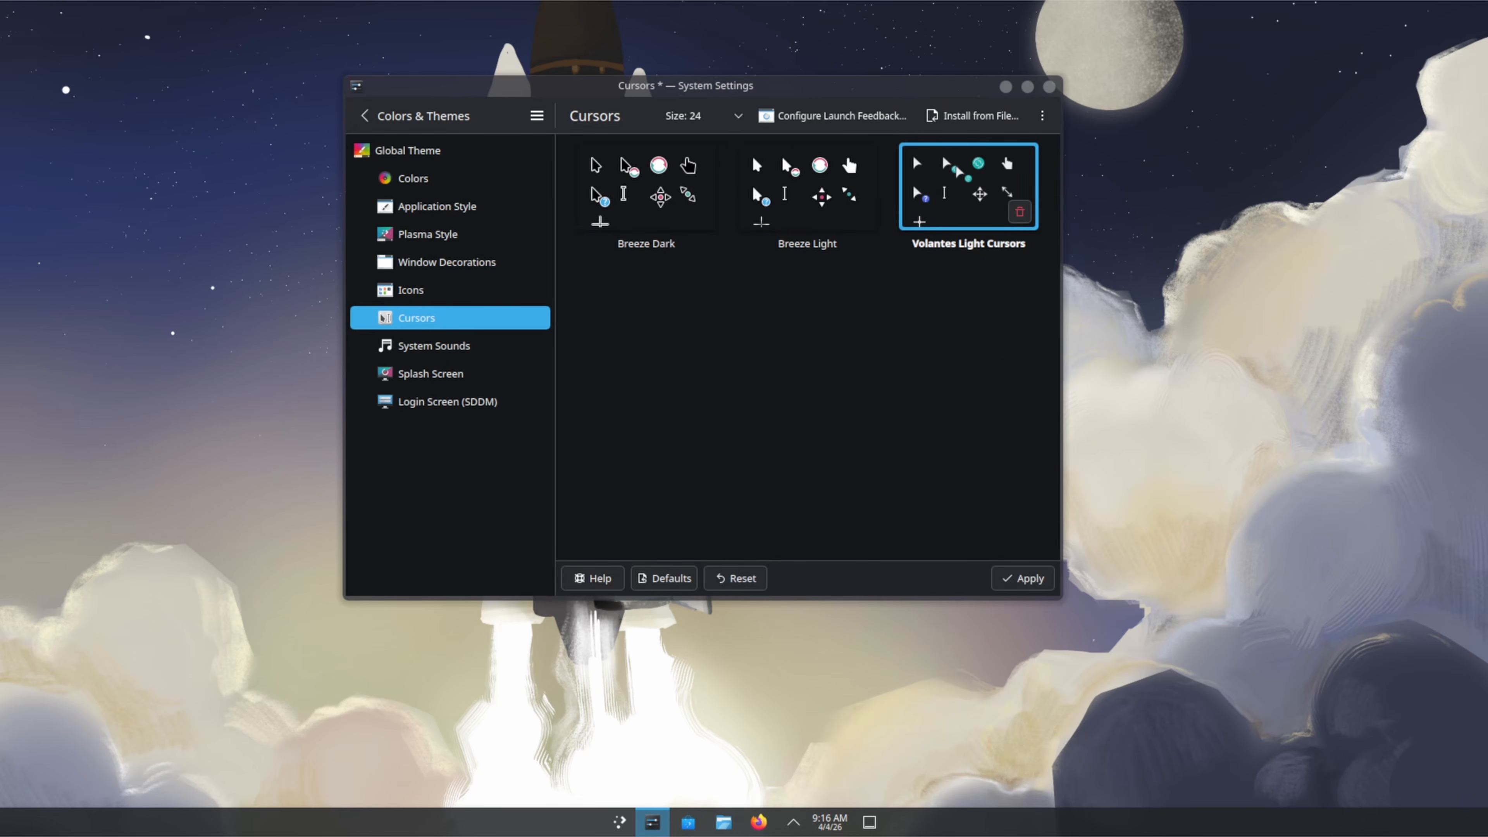
left_click(1019, 579)
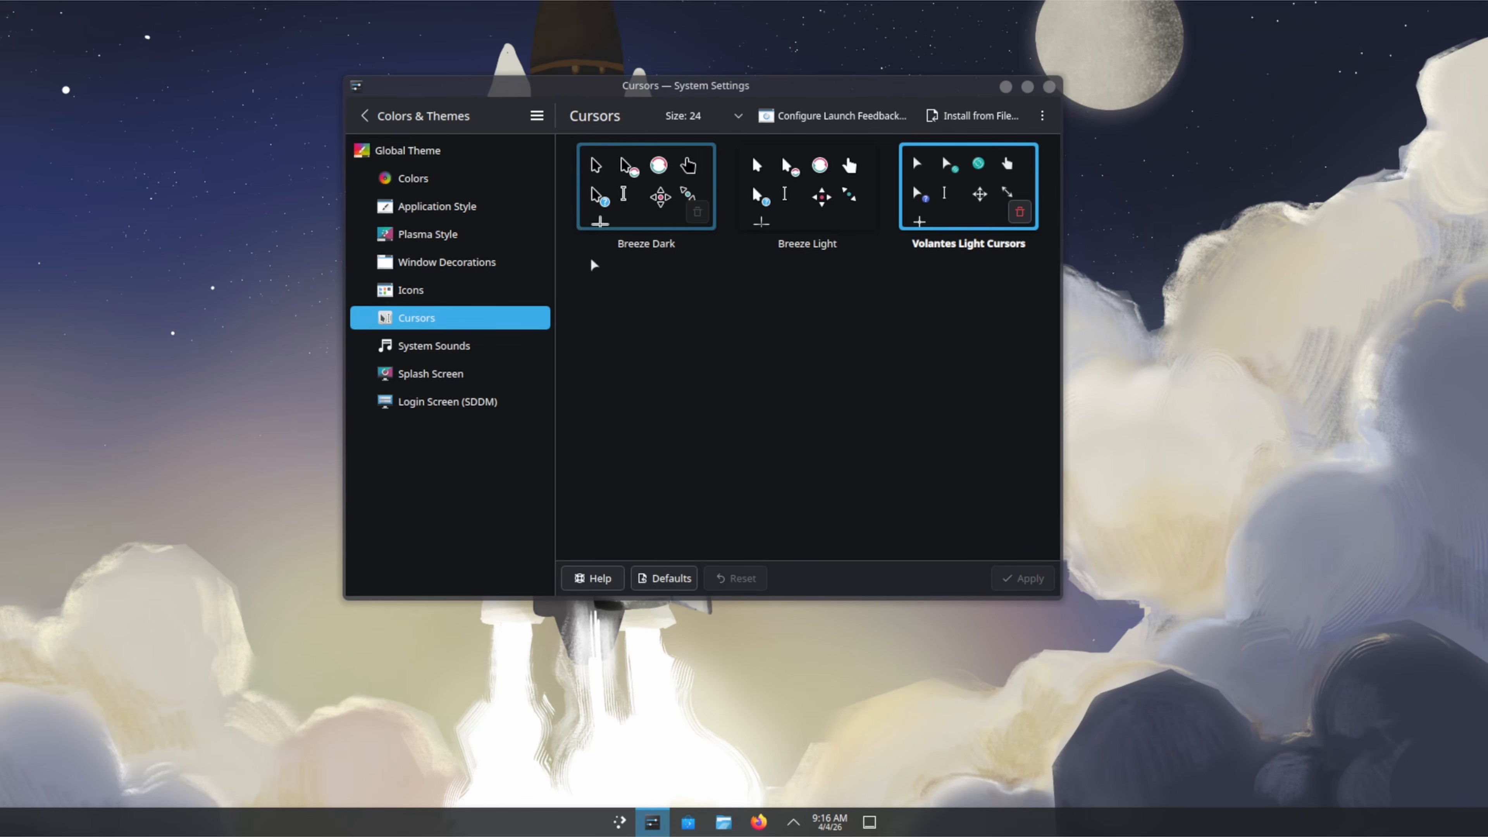
left_click(365, 118)
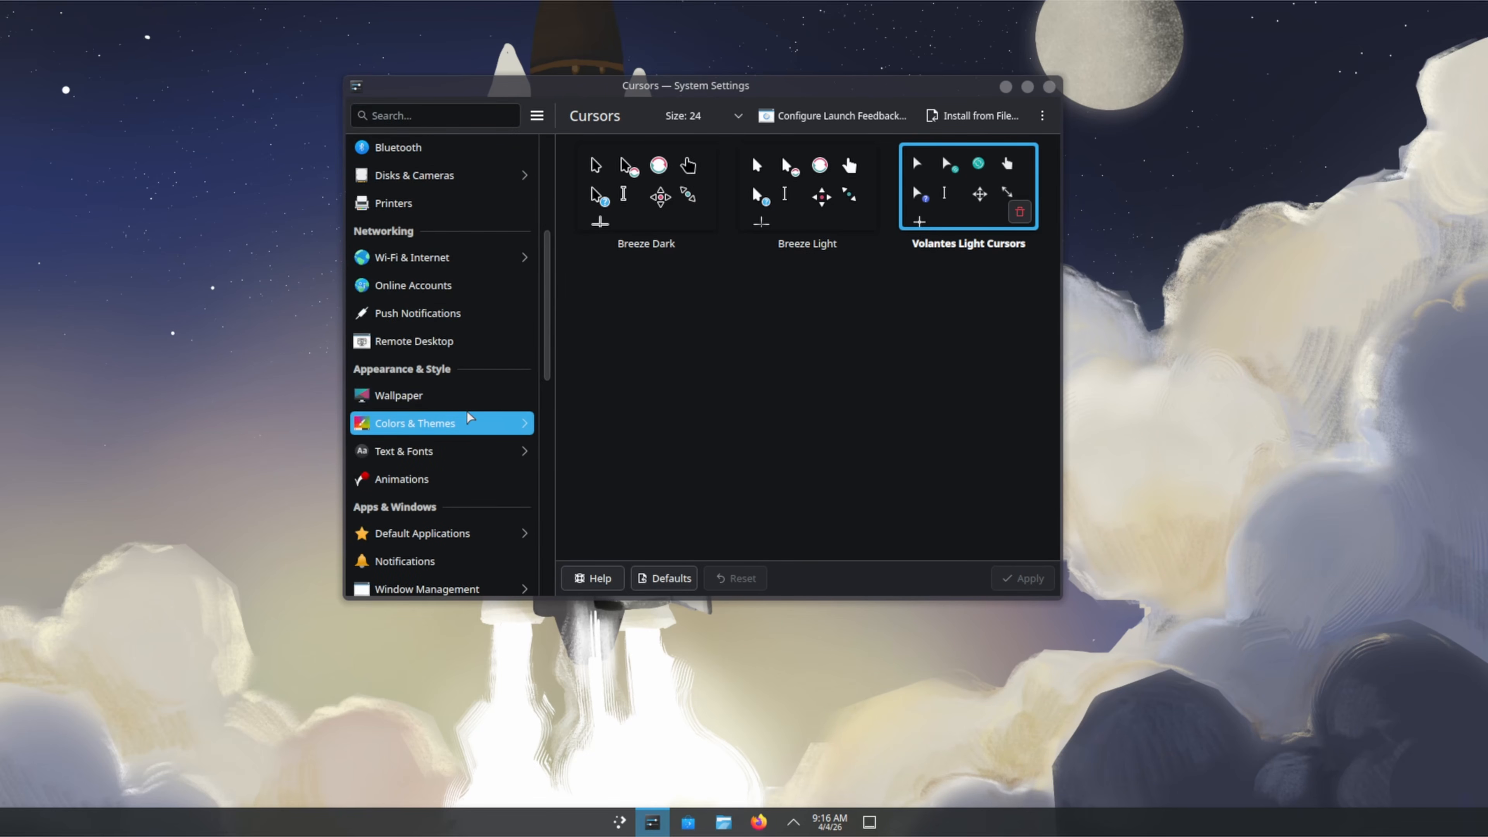
scroll(471, 415, "down", 3)
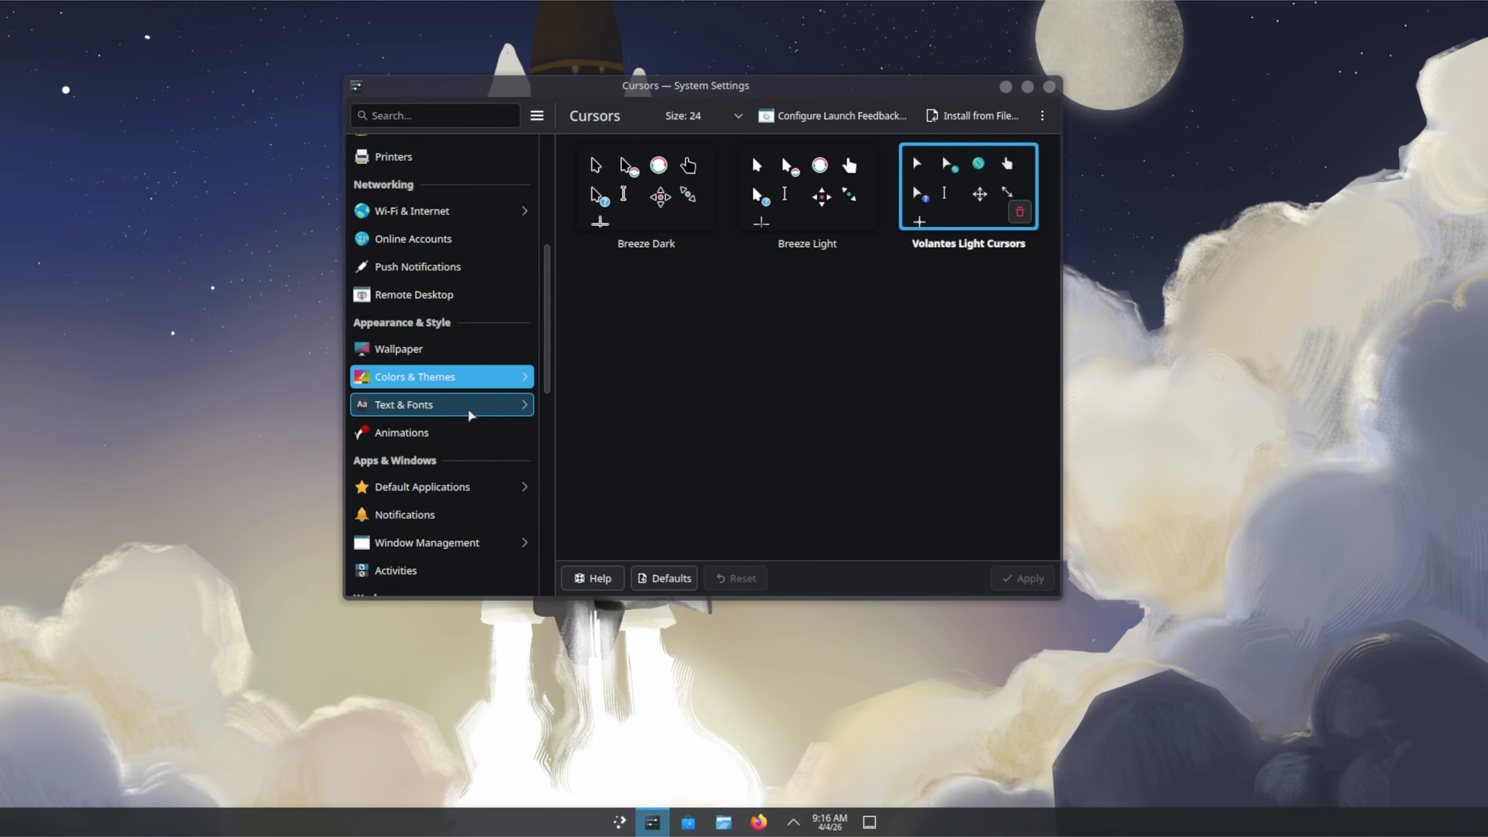
left_click(1049, 87)
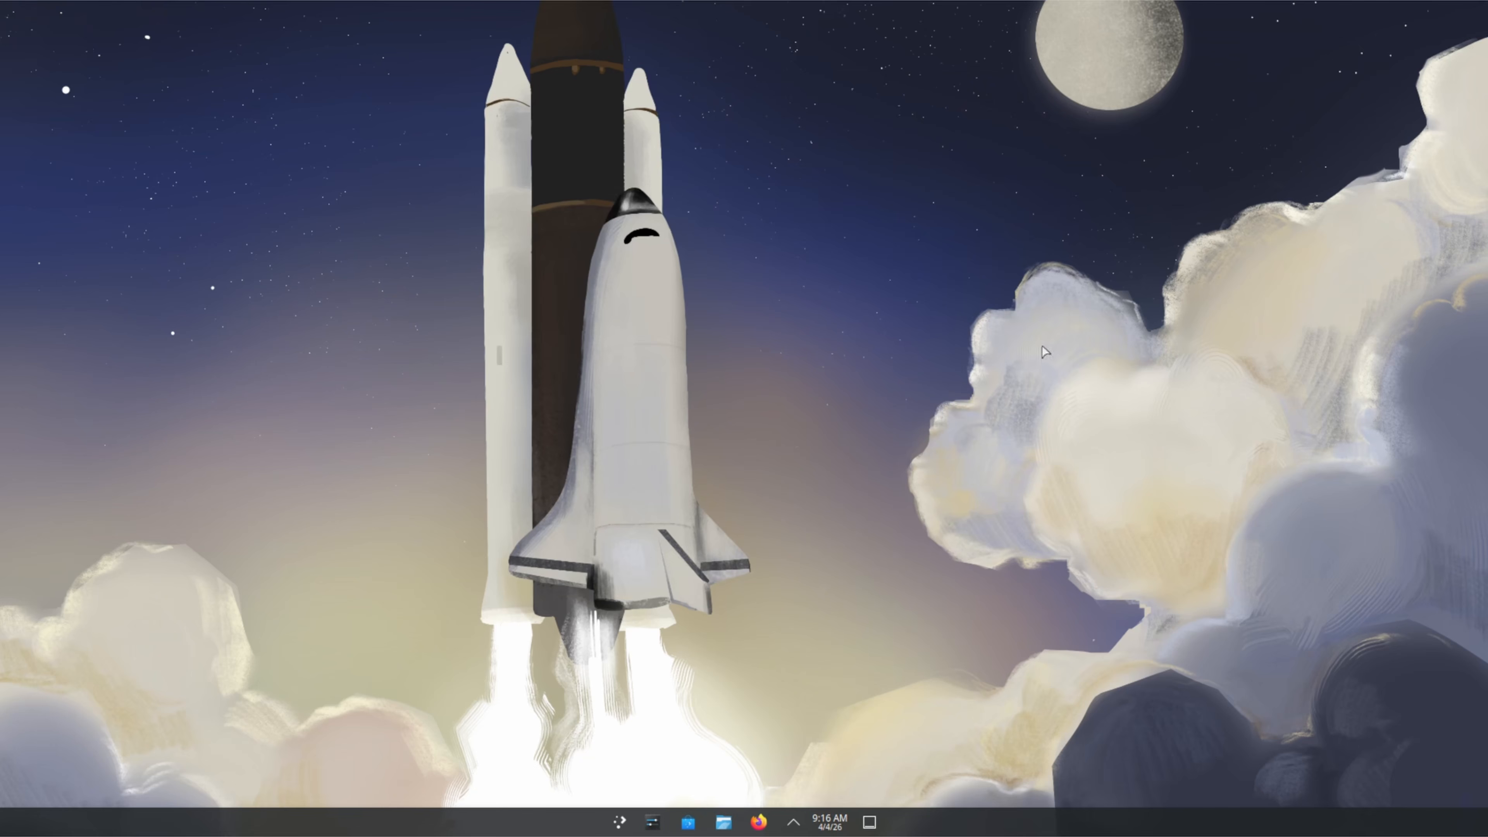
Enter panel edit mode, open the online Plasma widget downloads and enlarge the Get New Widgets window.
right_click(973, 830)
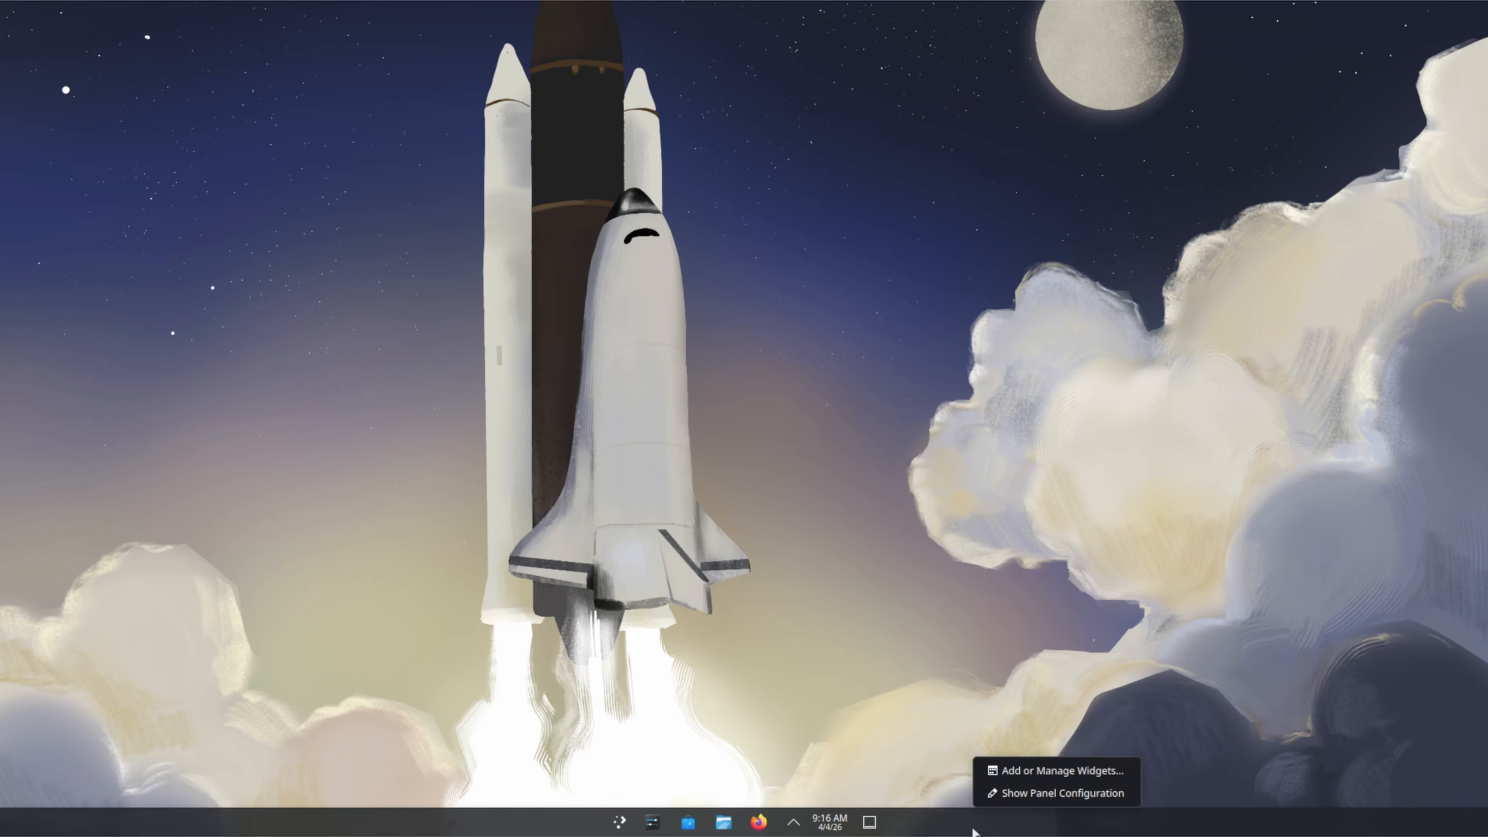
left_click(1049, 794)
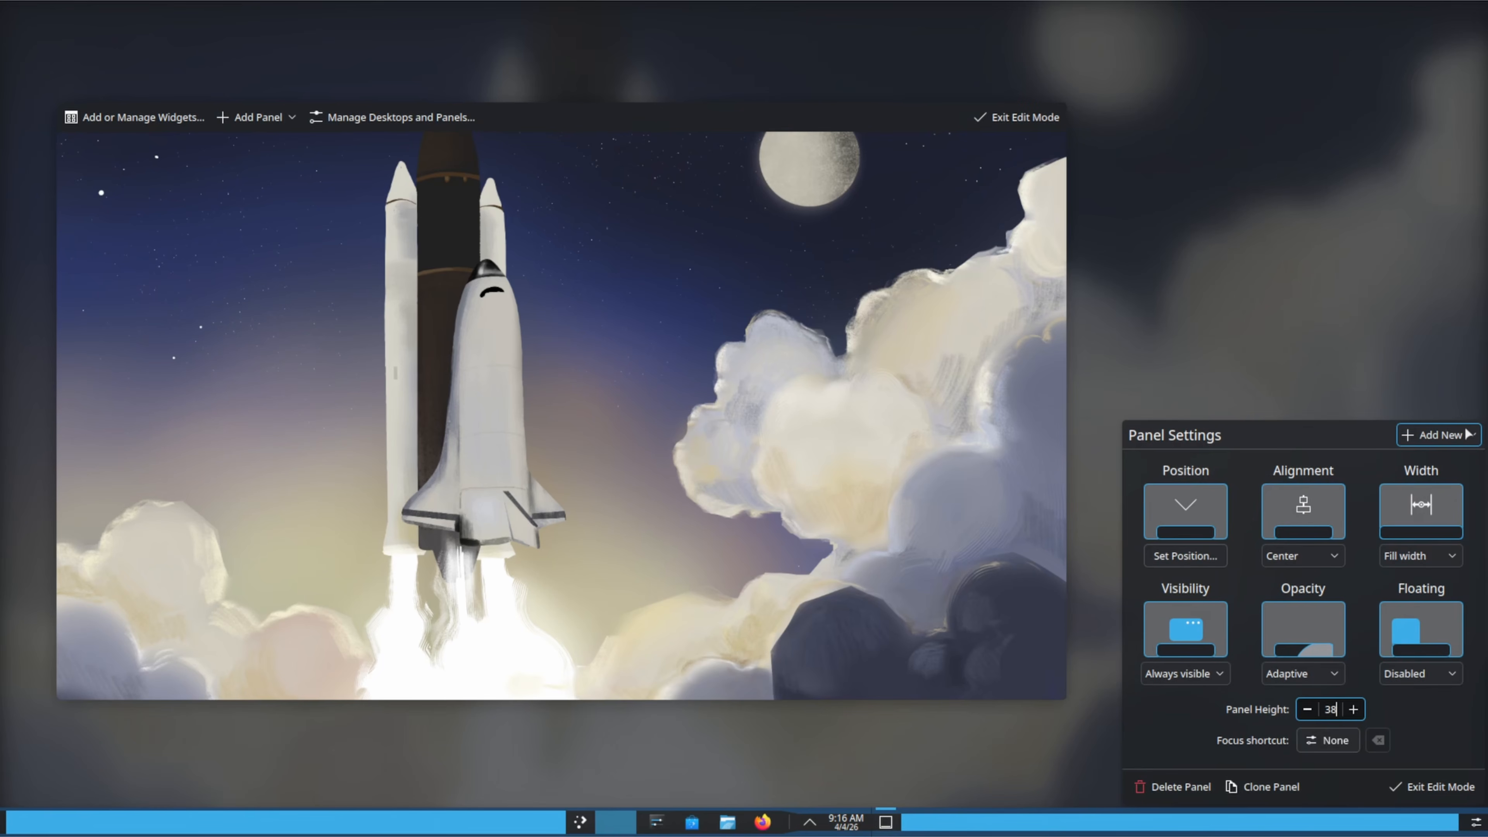
left_click(128, 119)
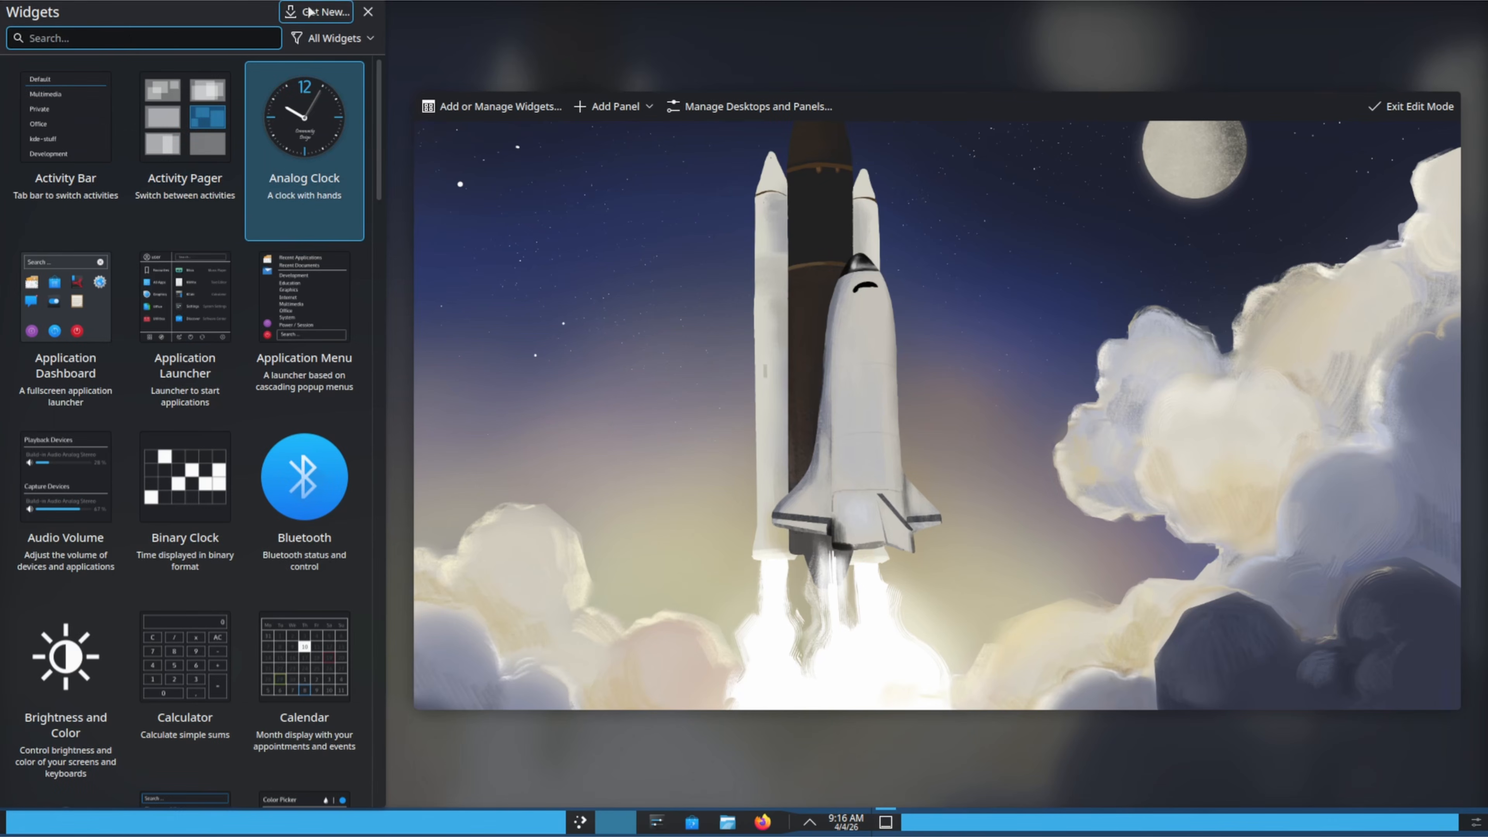
left_click(318, 17)
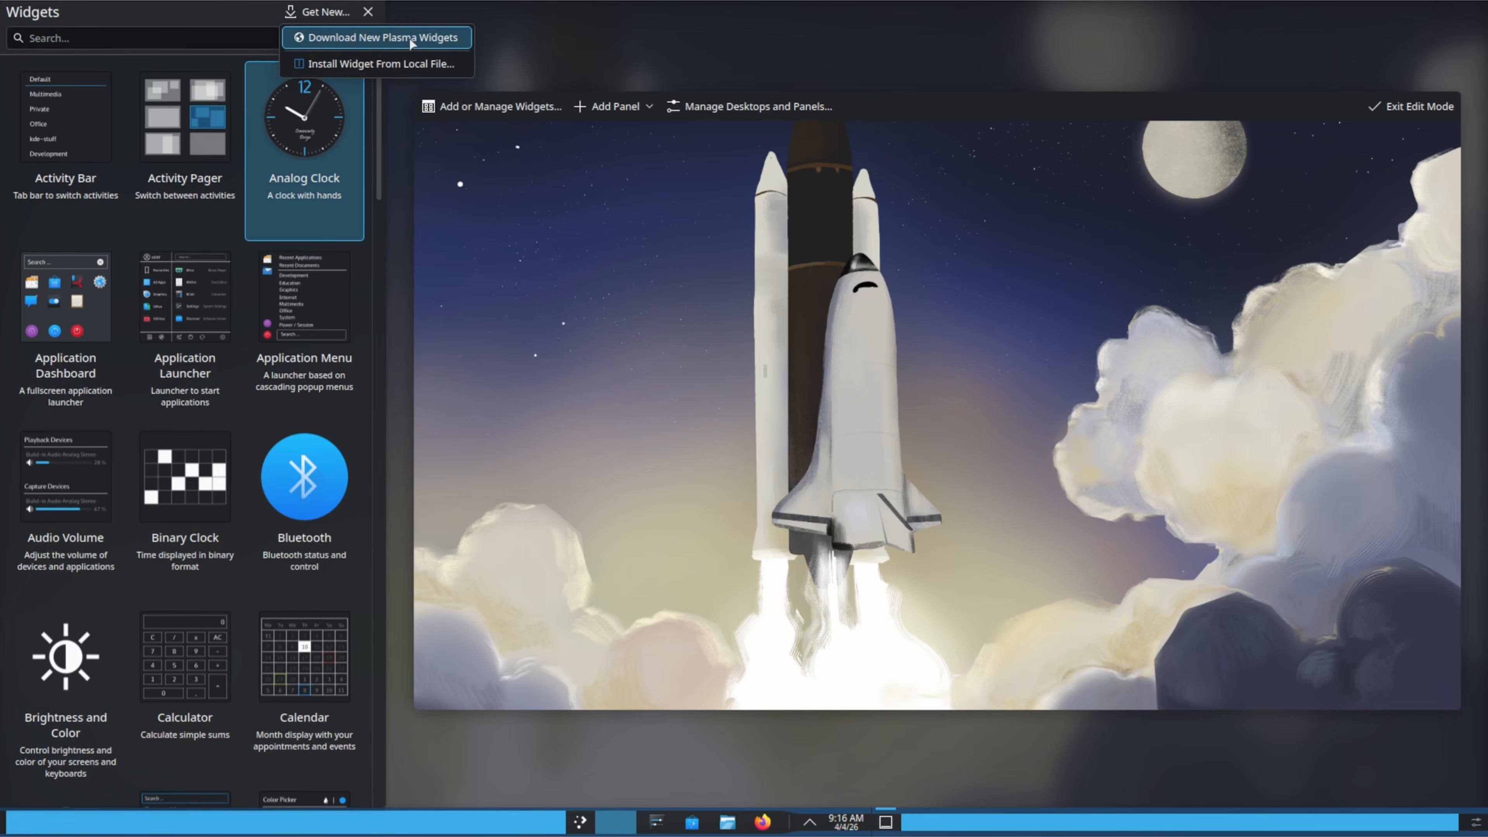
left_click(383, 37)
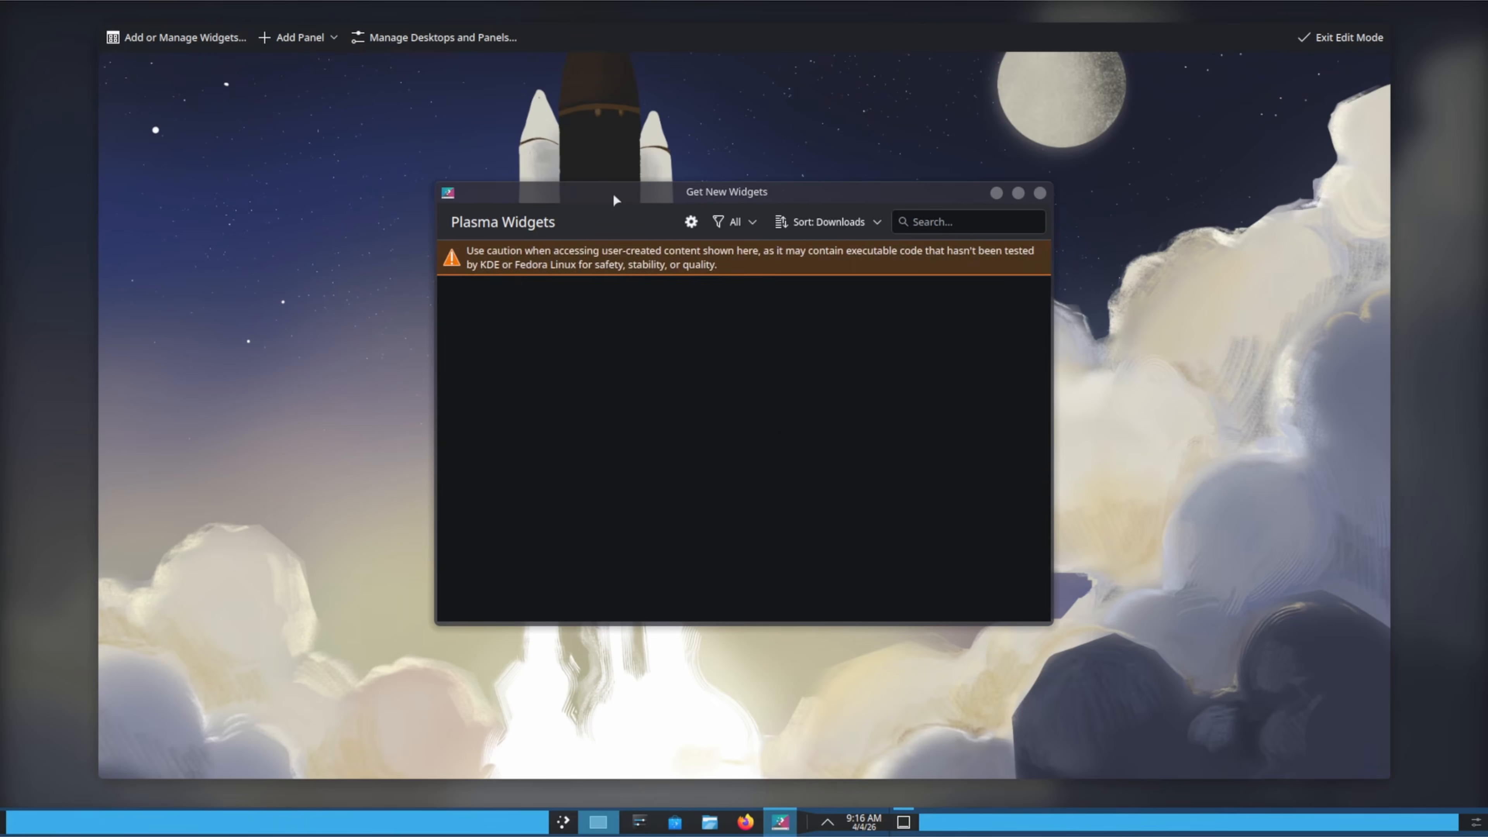
left_click_drag(971, 603, 1214, 757)
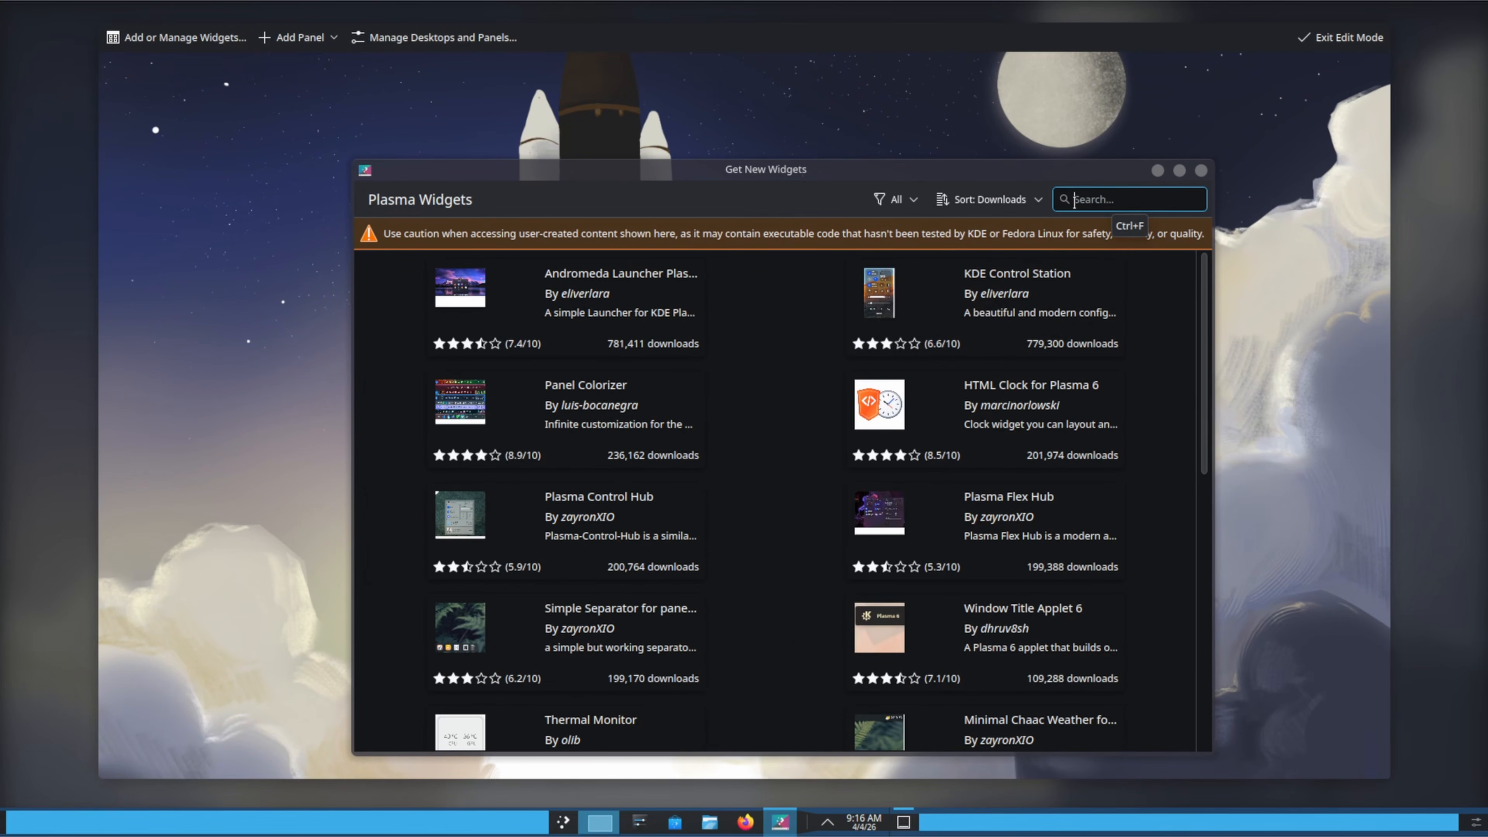
Search the online widgets for "Menu 11" and install Menu11 - Next.
left_click(1074, 202)
type("Mn")
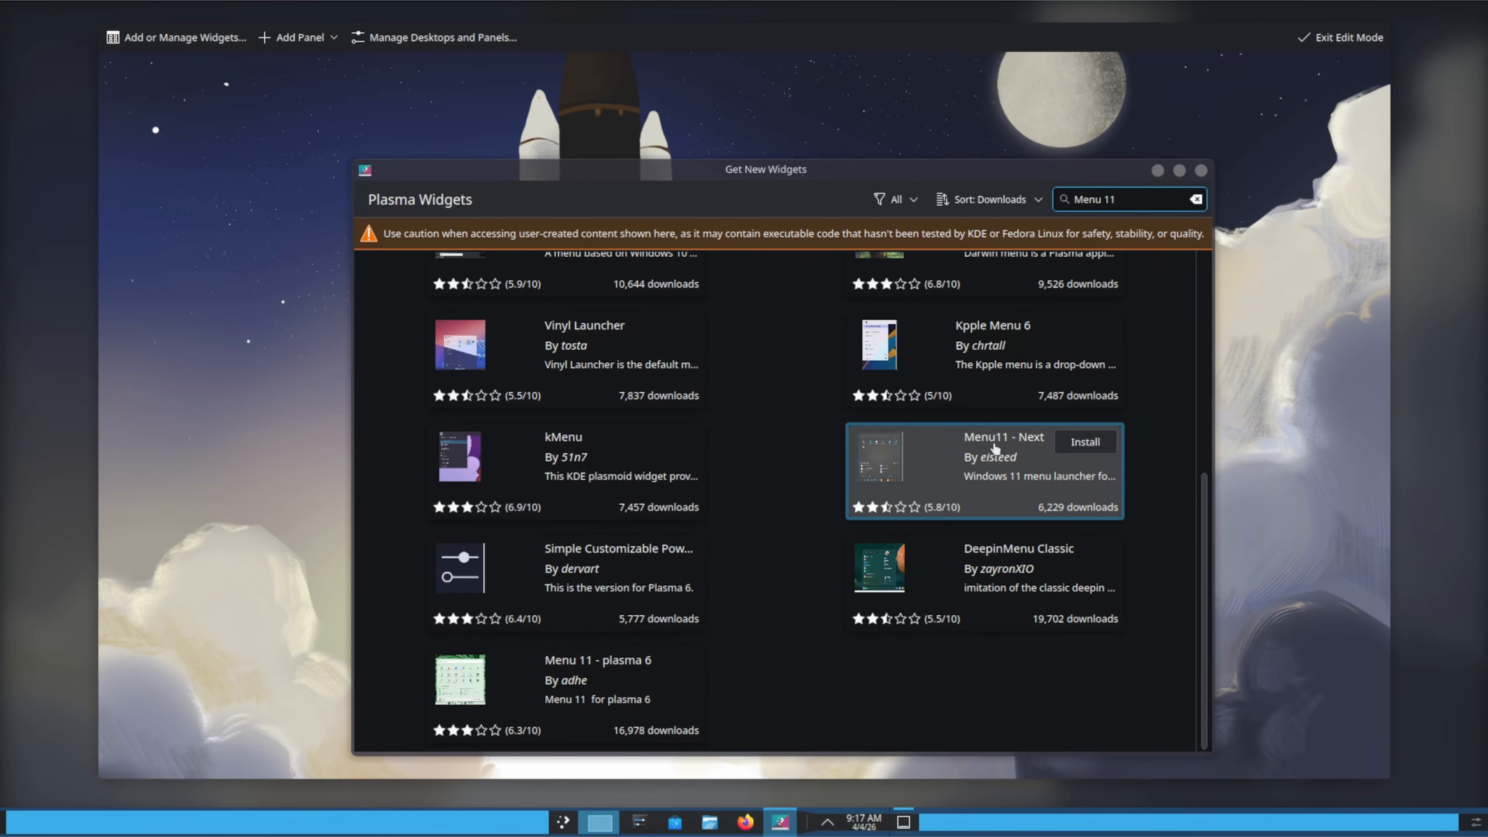
left_click(1085, 444)
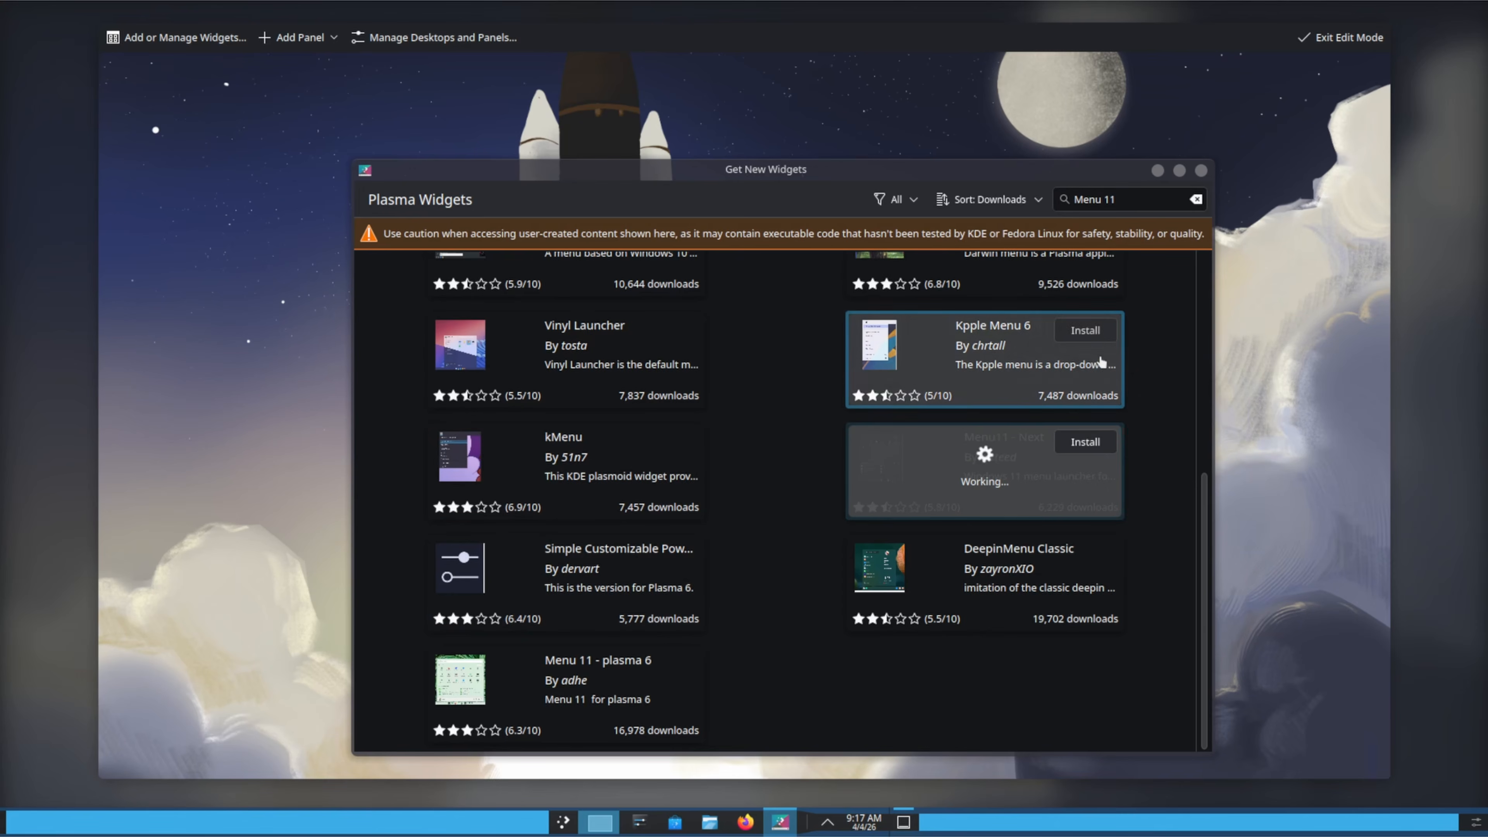
Search for "andromeda launcher", install Andromeda Launcher Plasma 6 from its details page and return to the widget list.
triple_click(1133, 200)
key("BackSpace")
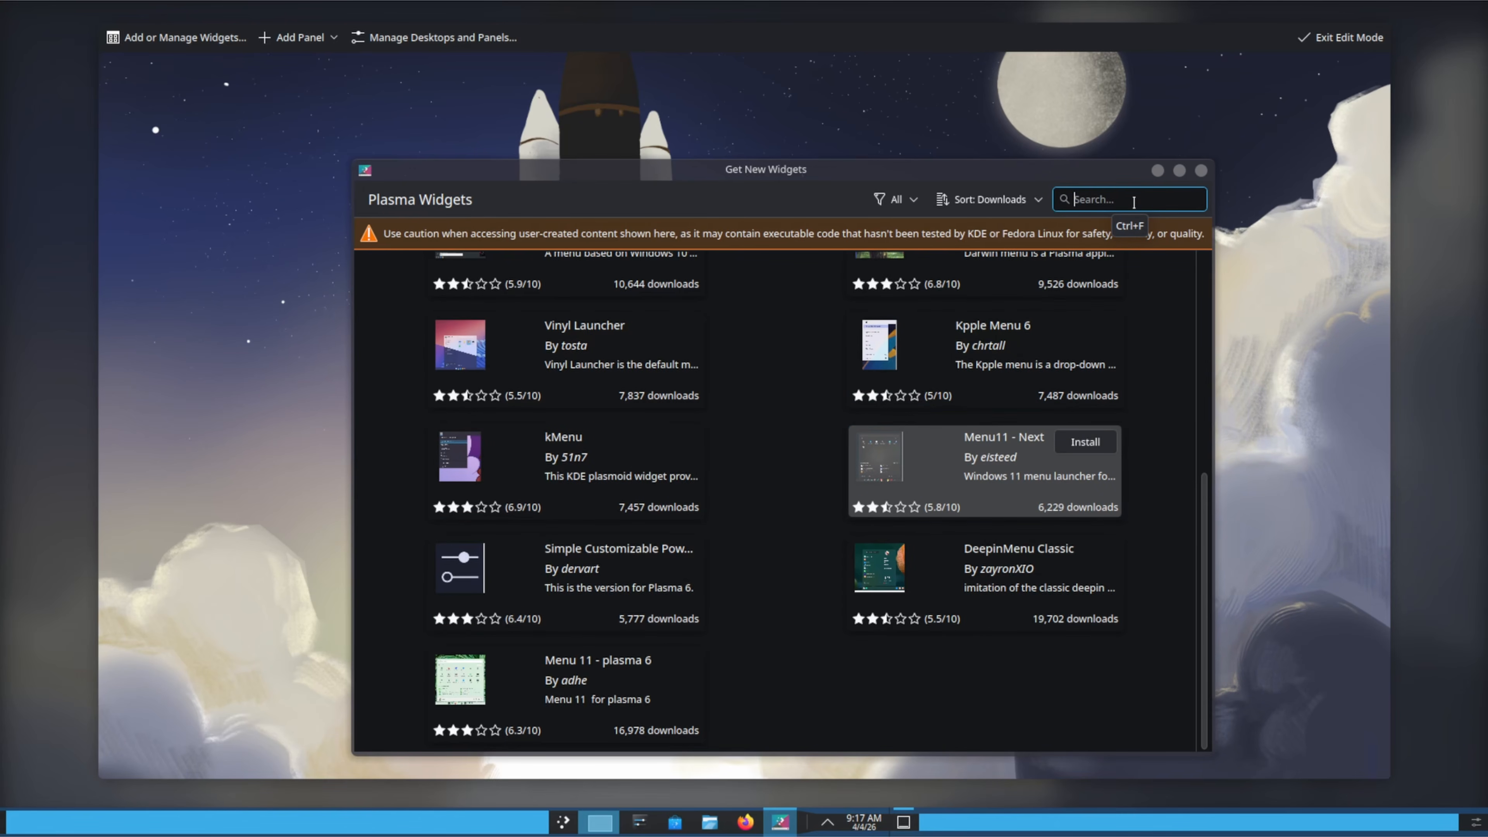
type("andromeda launcher")
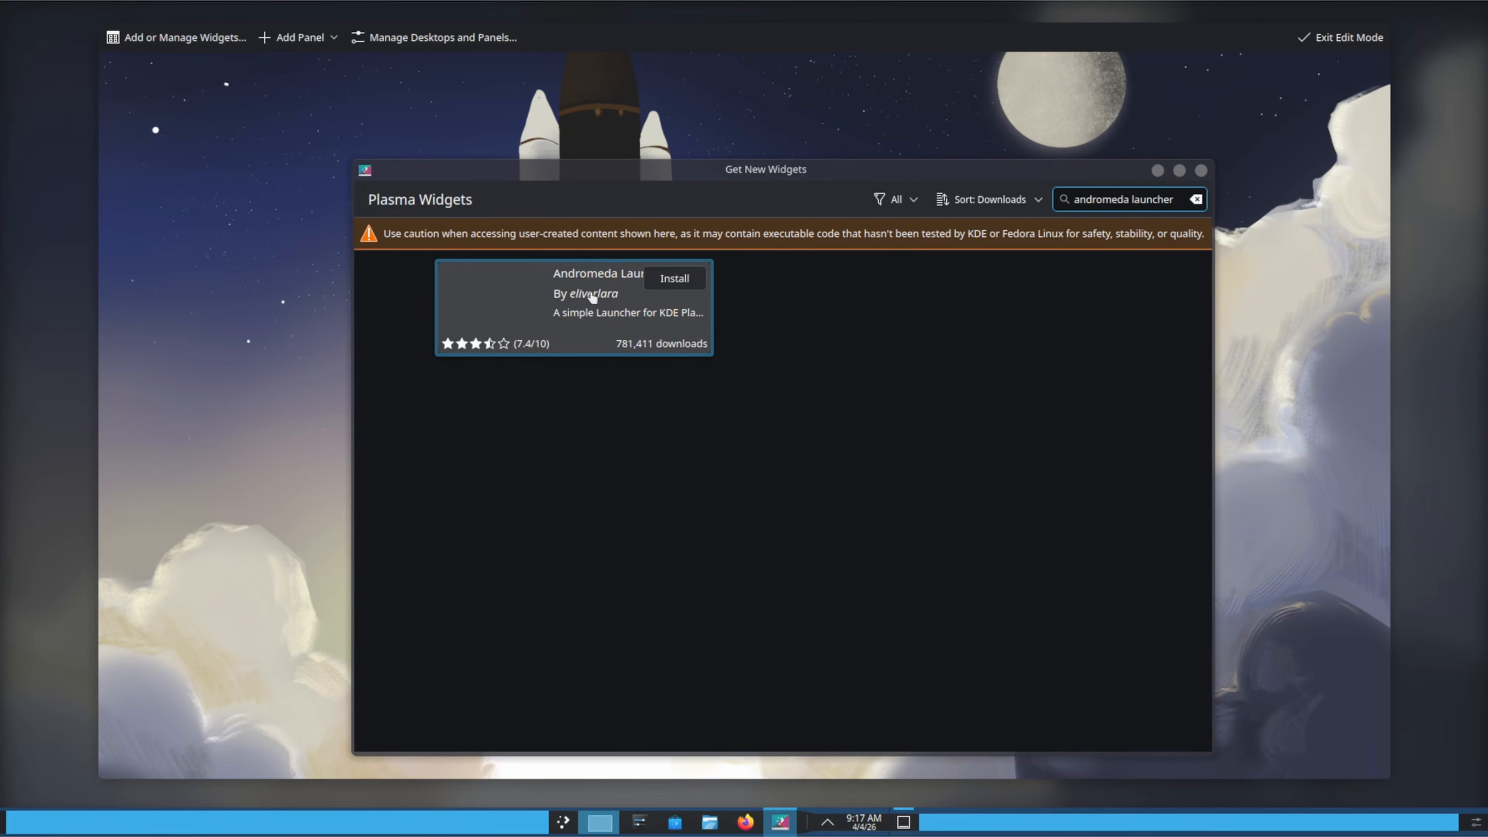
left_click(601, 296)
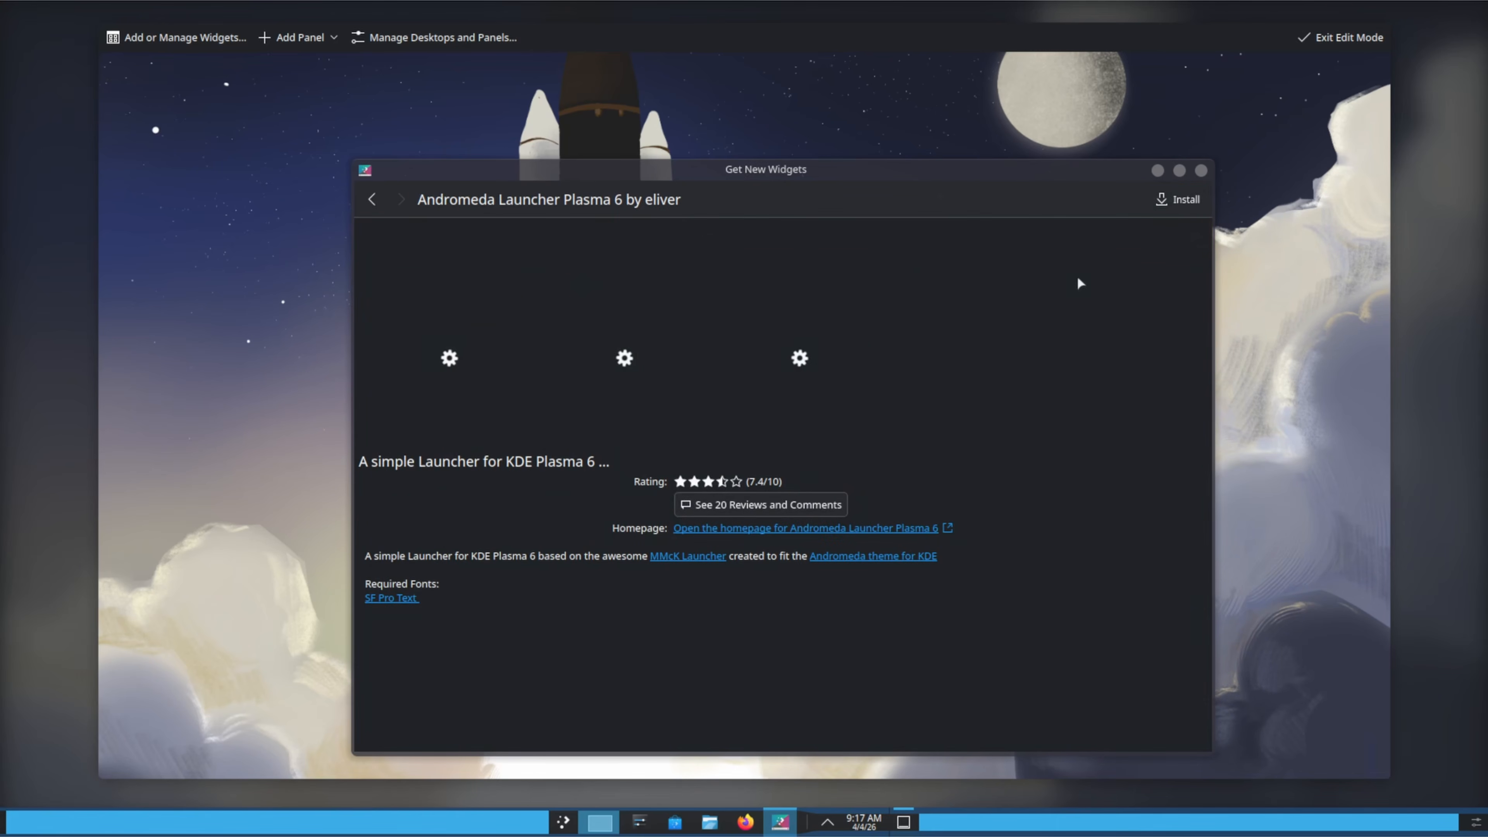
left_click(1178, 199)
key("super")
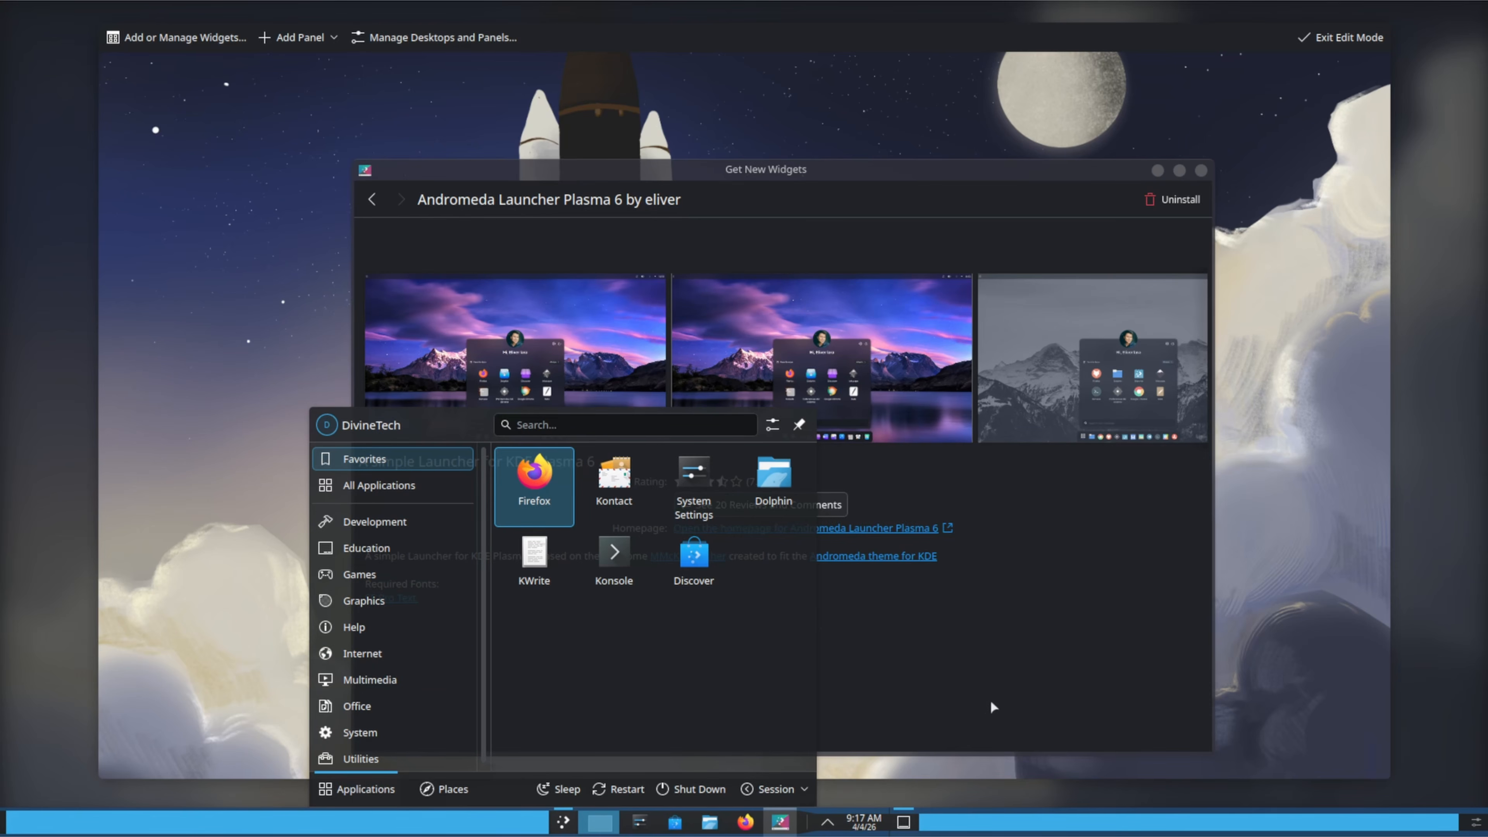
left_click(1058, 690)
key("alt+Left")
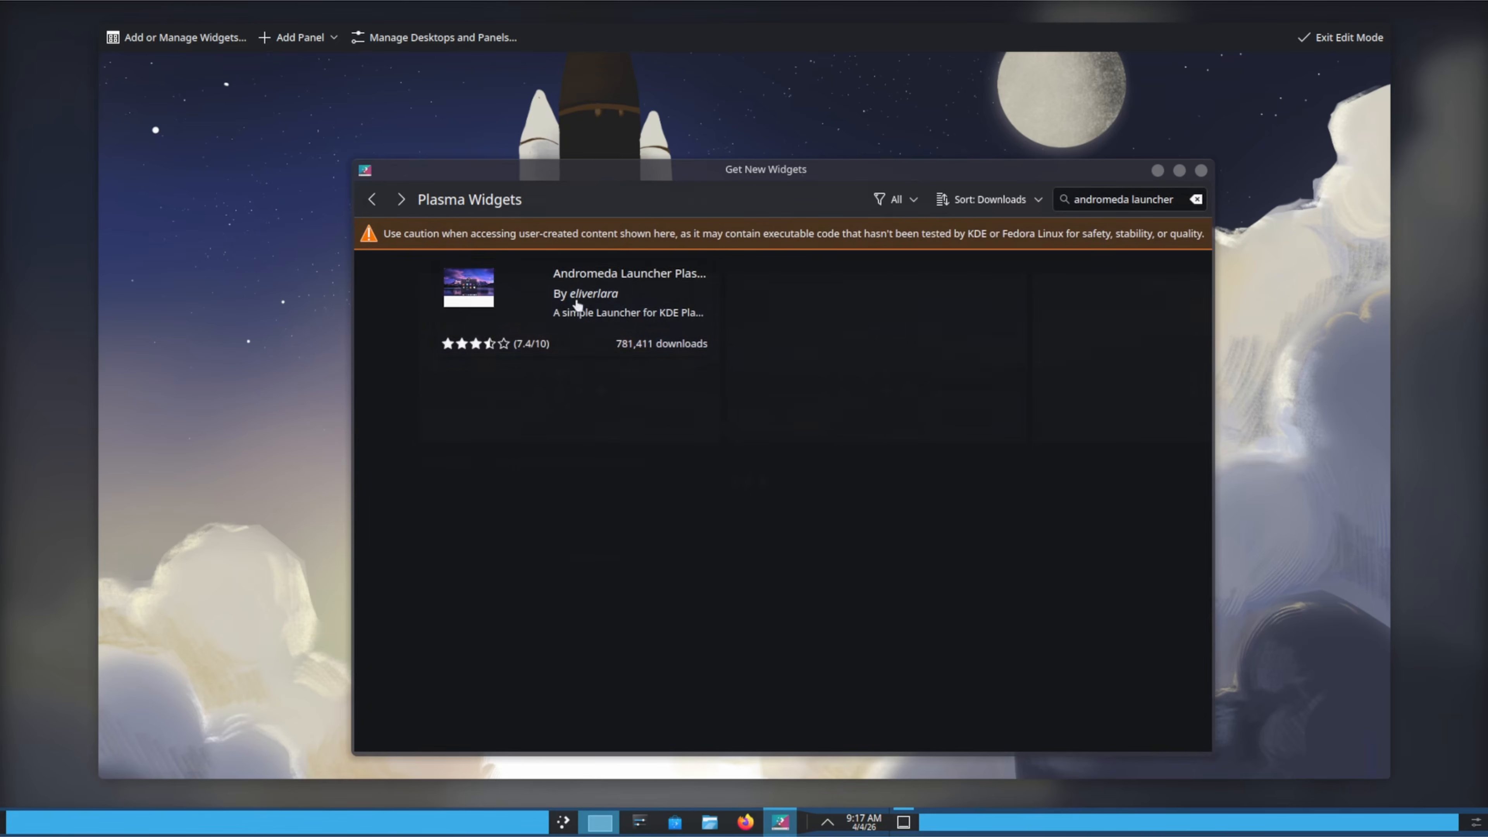
Search the online widgets for "clock" and install the Vector Clock widget.
left_click(1196, 199)
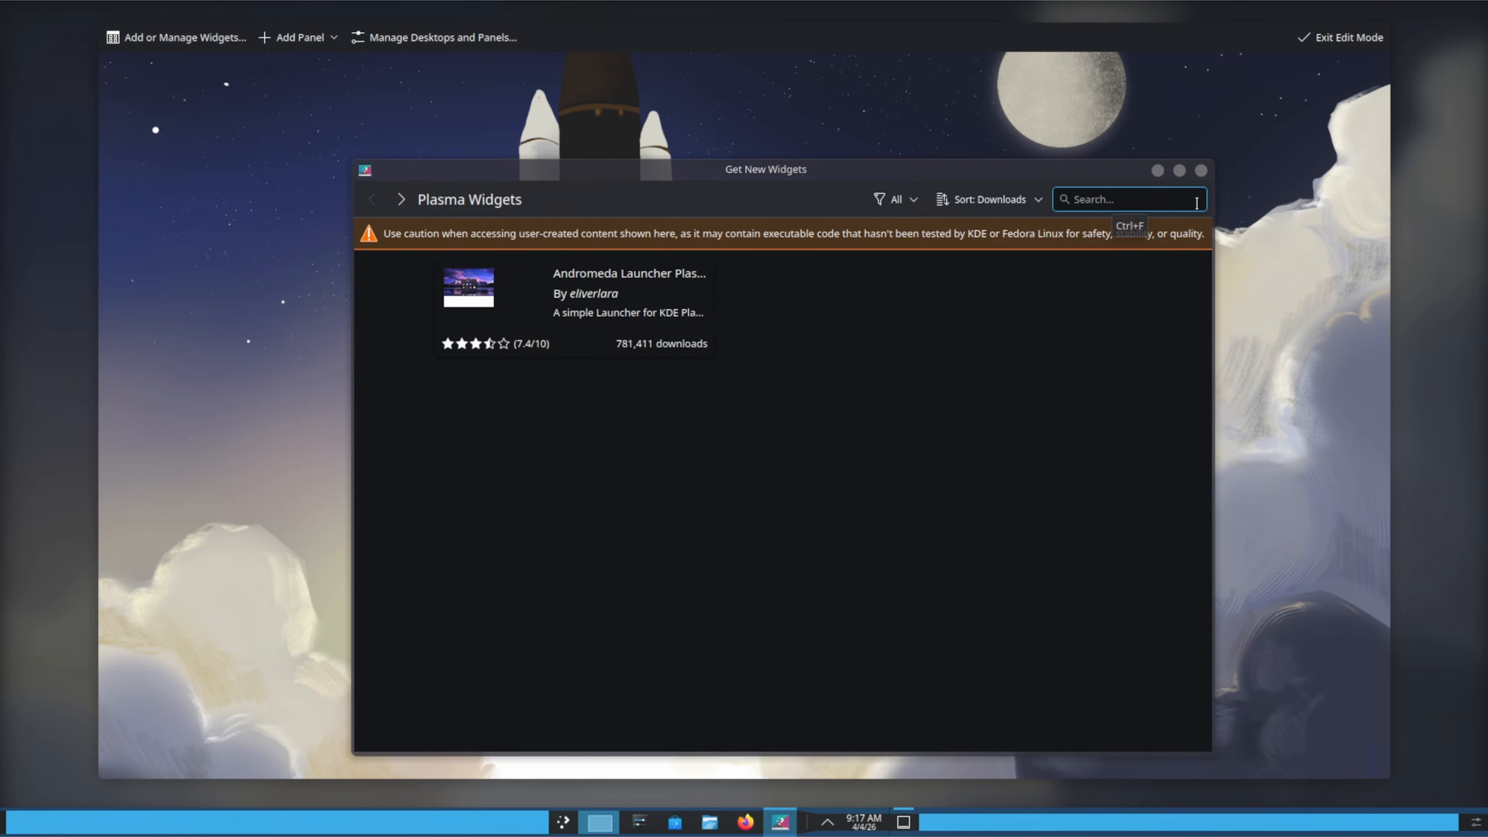
type("clock")
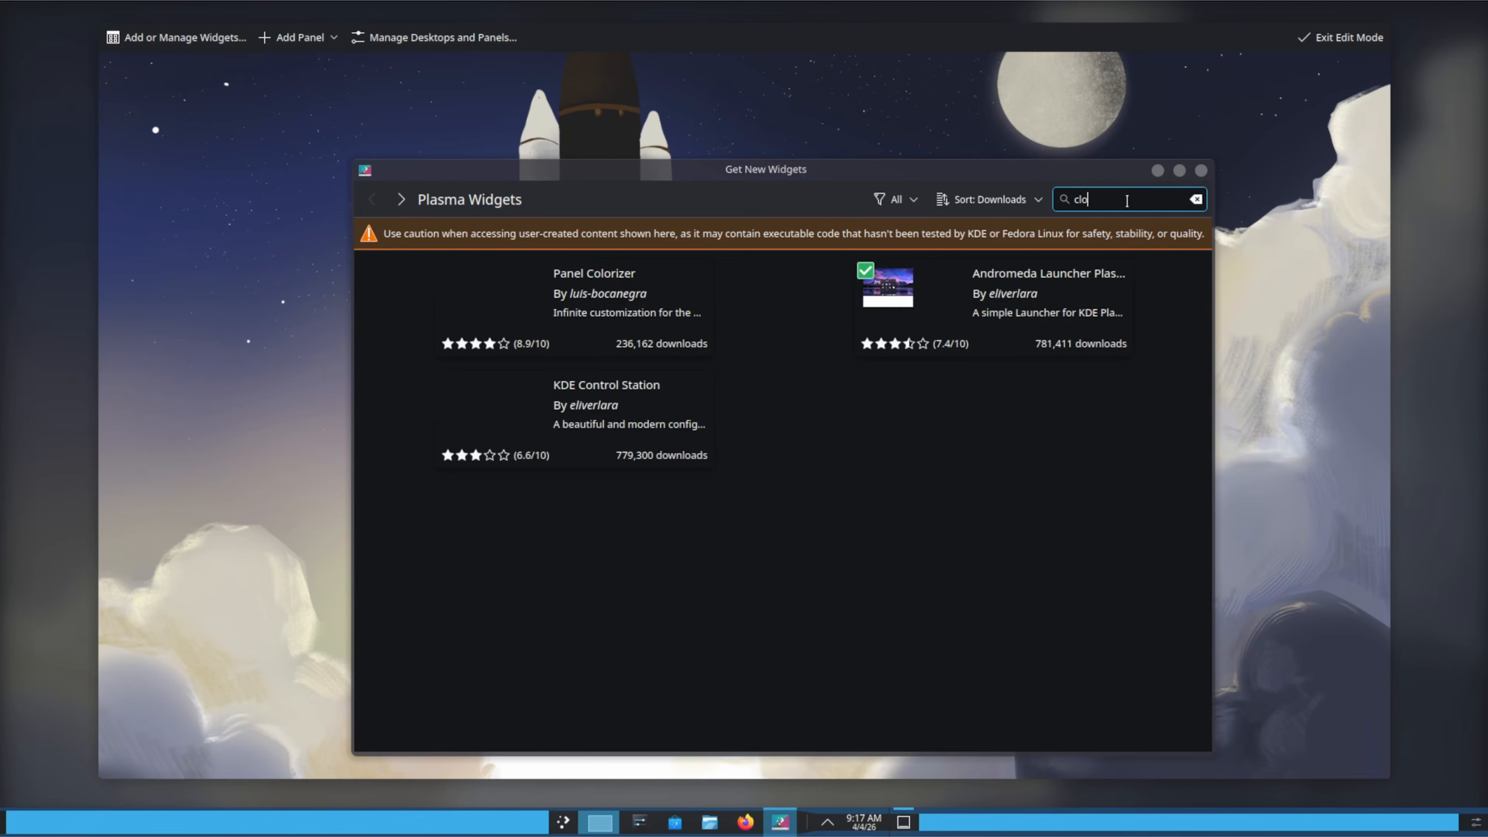
mouse_move(538, 518)
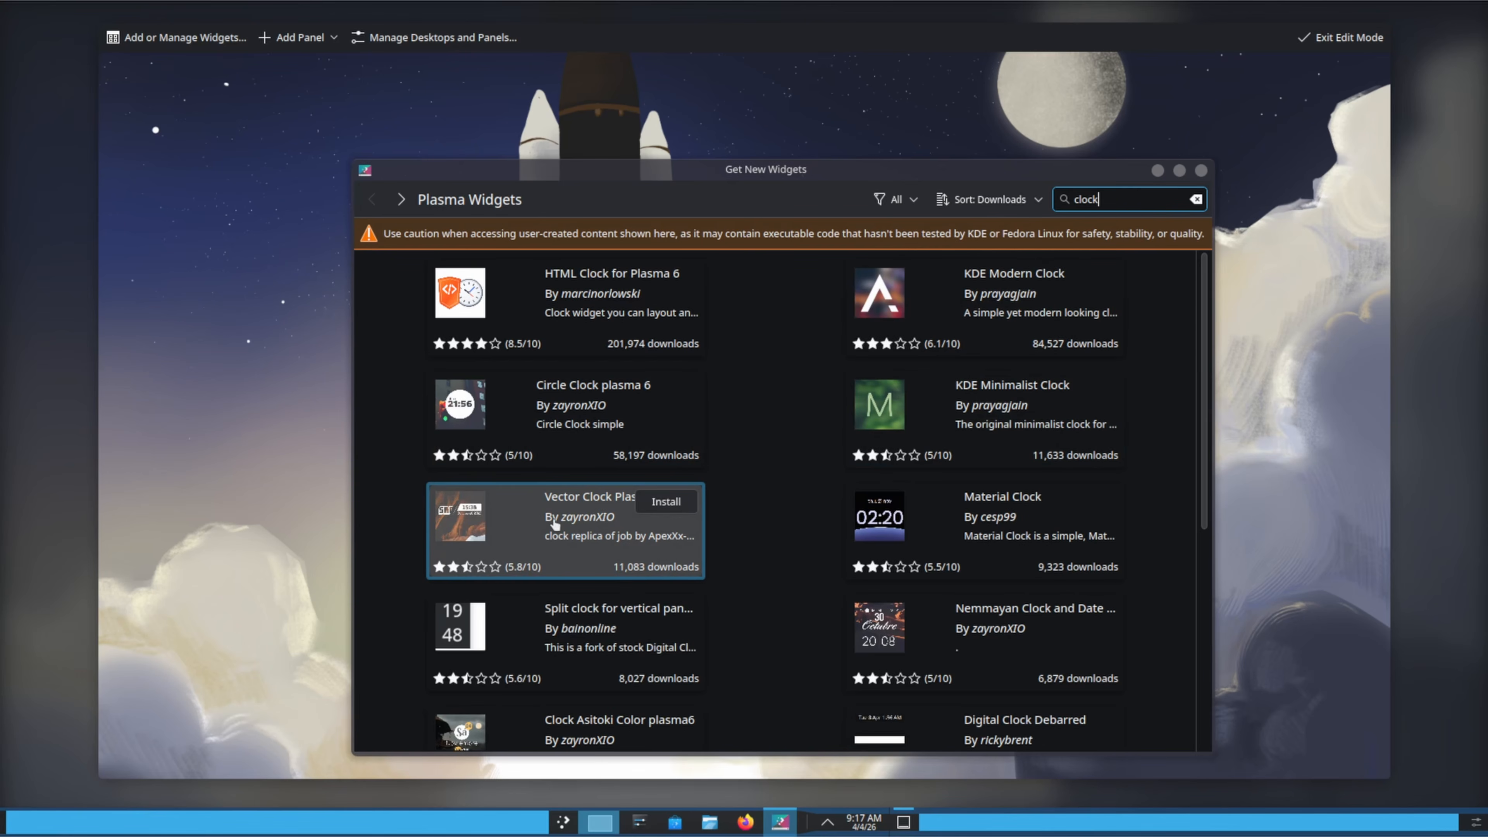
left_click(675, 503)
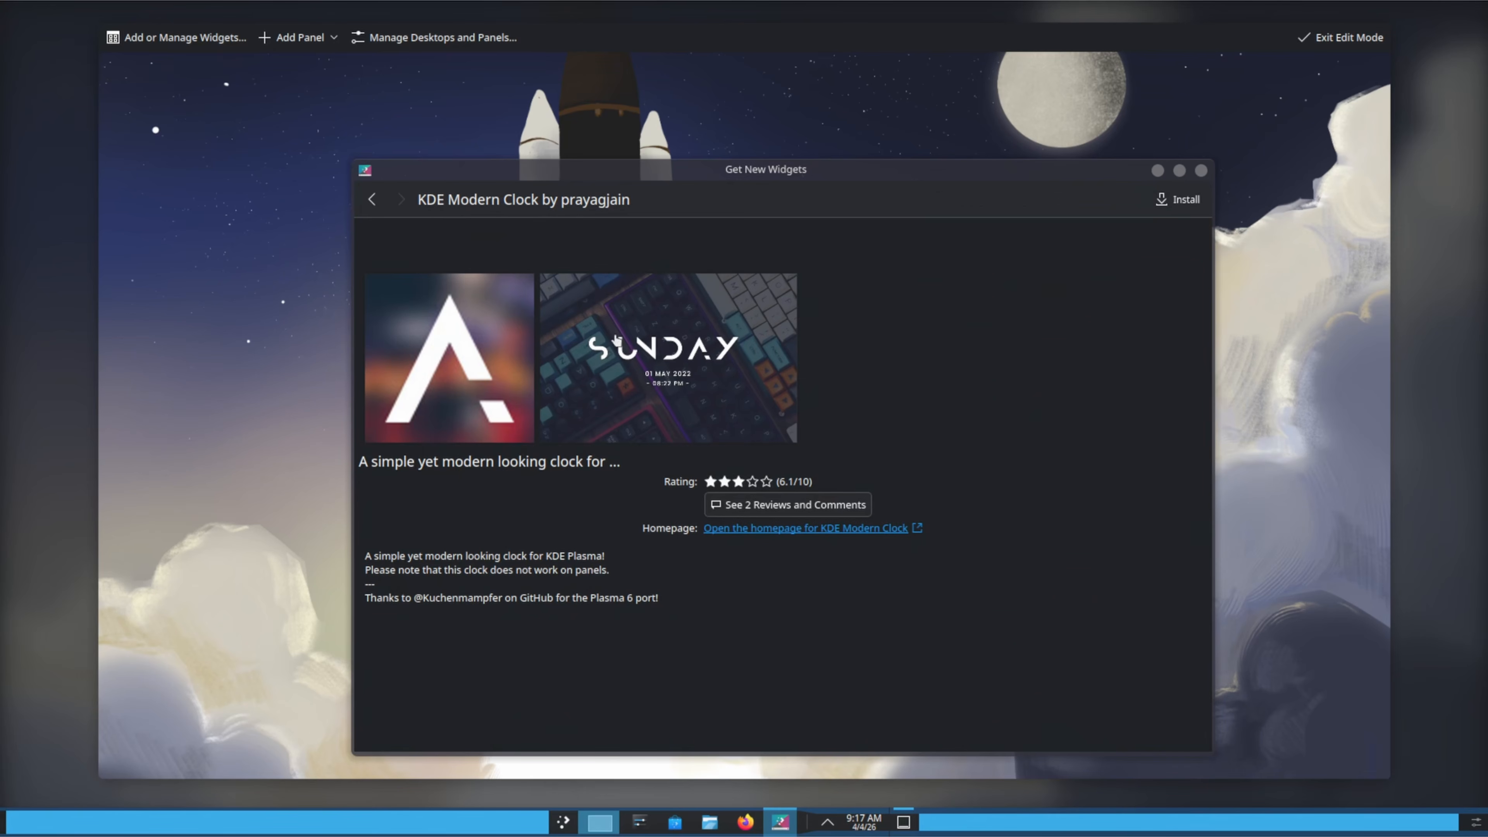
Install KDE Modern Clock from its details page and close the Get New Widgets window.
mouse_move(430, 200)
left_mouse_down()
mouse_move(522, 203)
mouse_move(443, 198)
left_mouse_up()
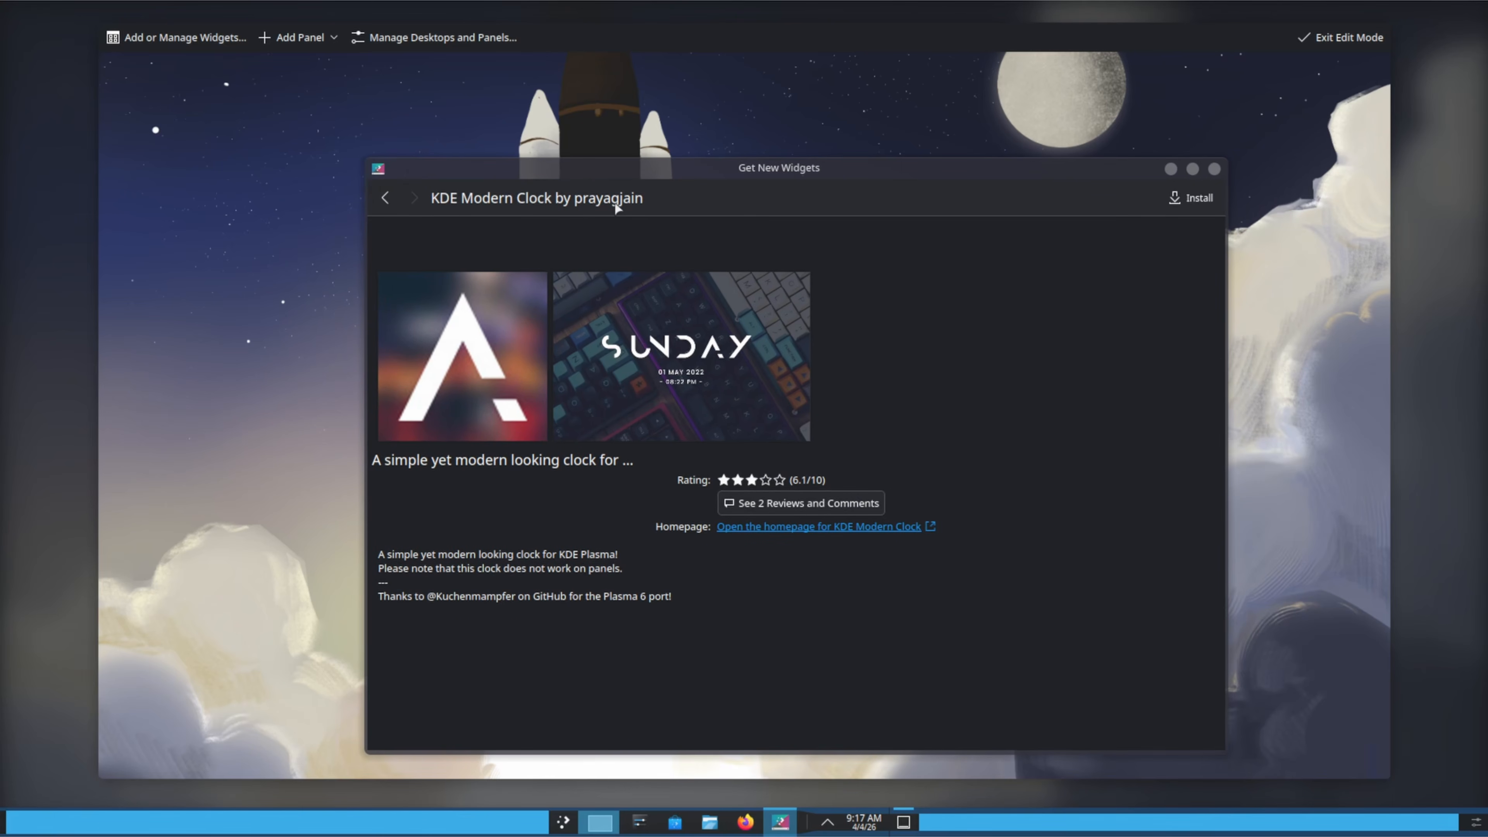
left_click(1191, 198)
left_click(385, 198)
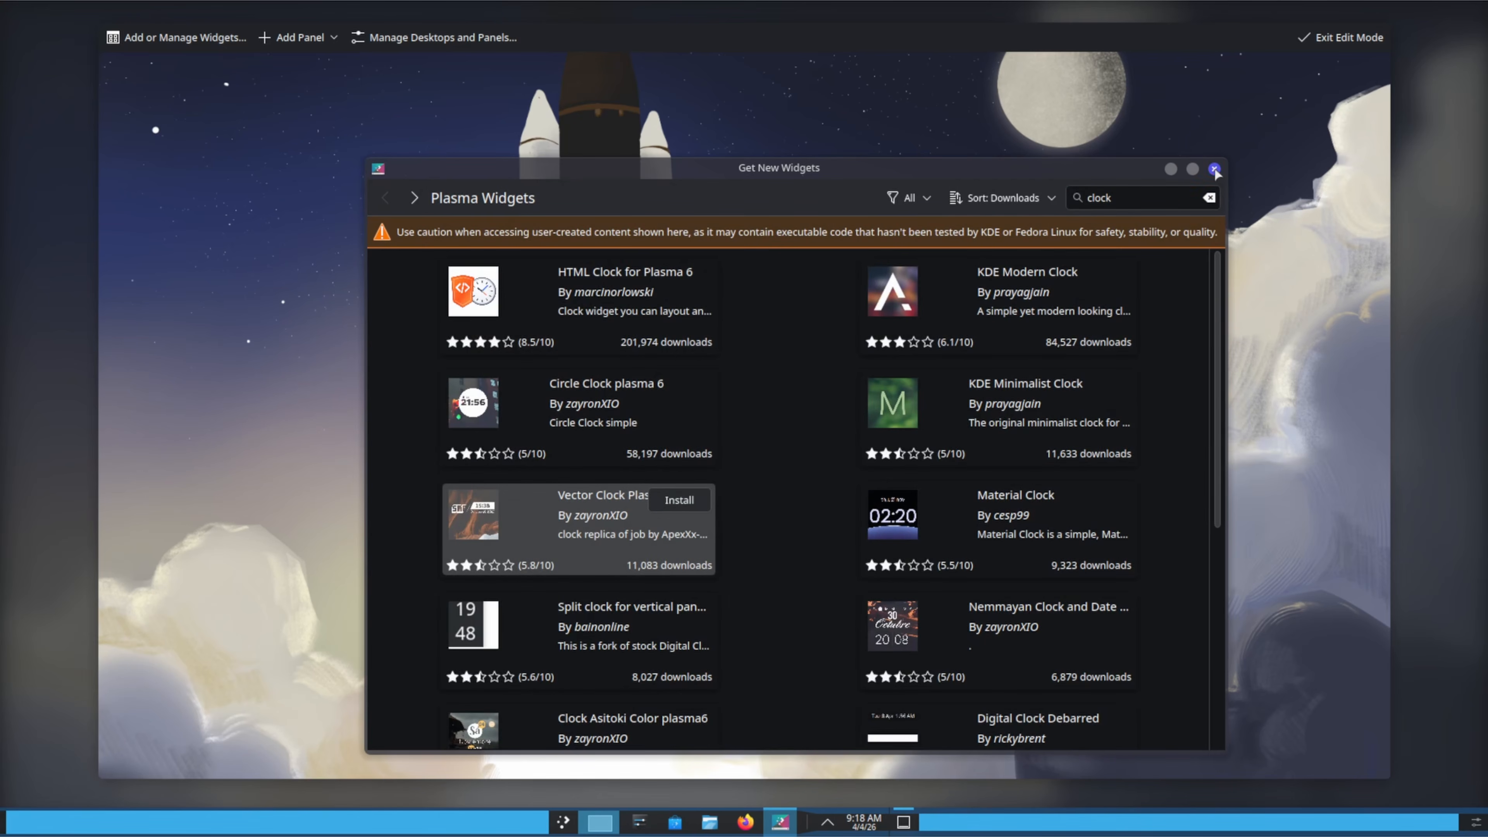
left_click(1215, 170)
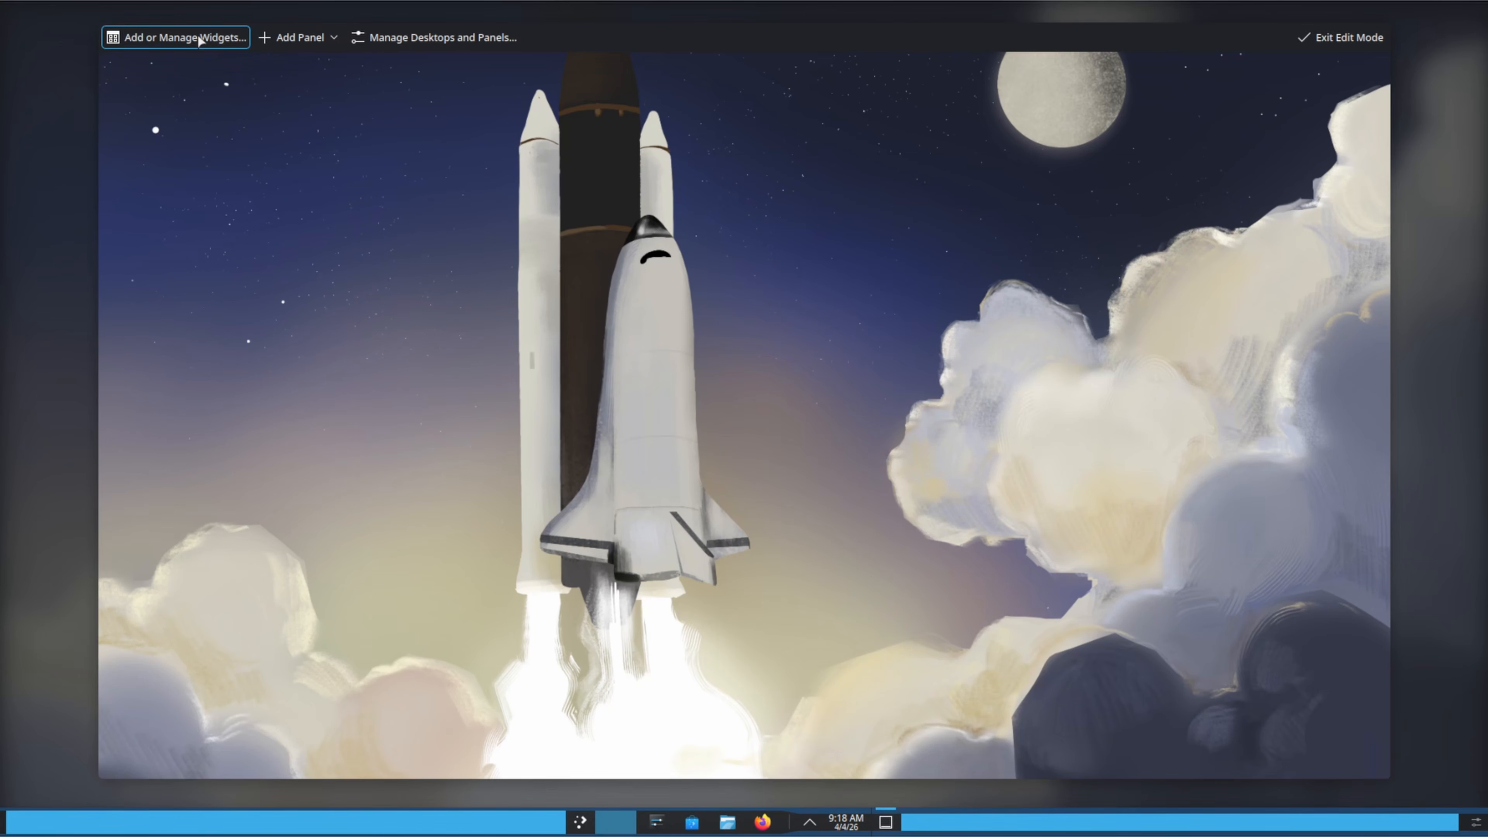
Check the newly installed widgets in the widget list and exit edit mode.
left_click(174, 39)
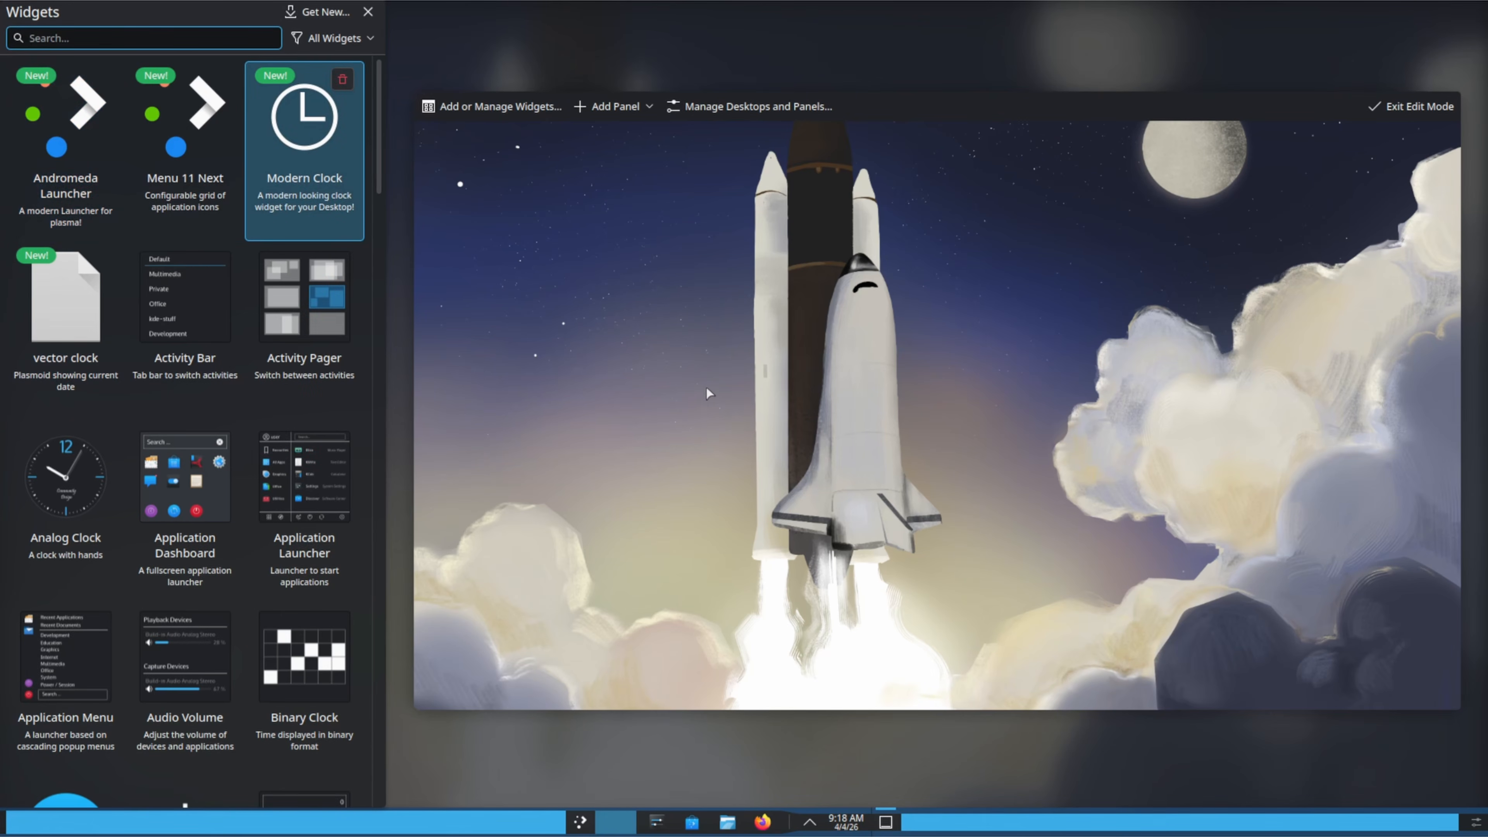
left_click(664, 376)
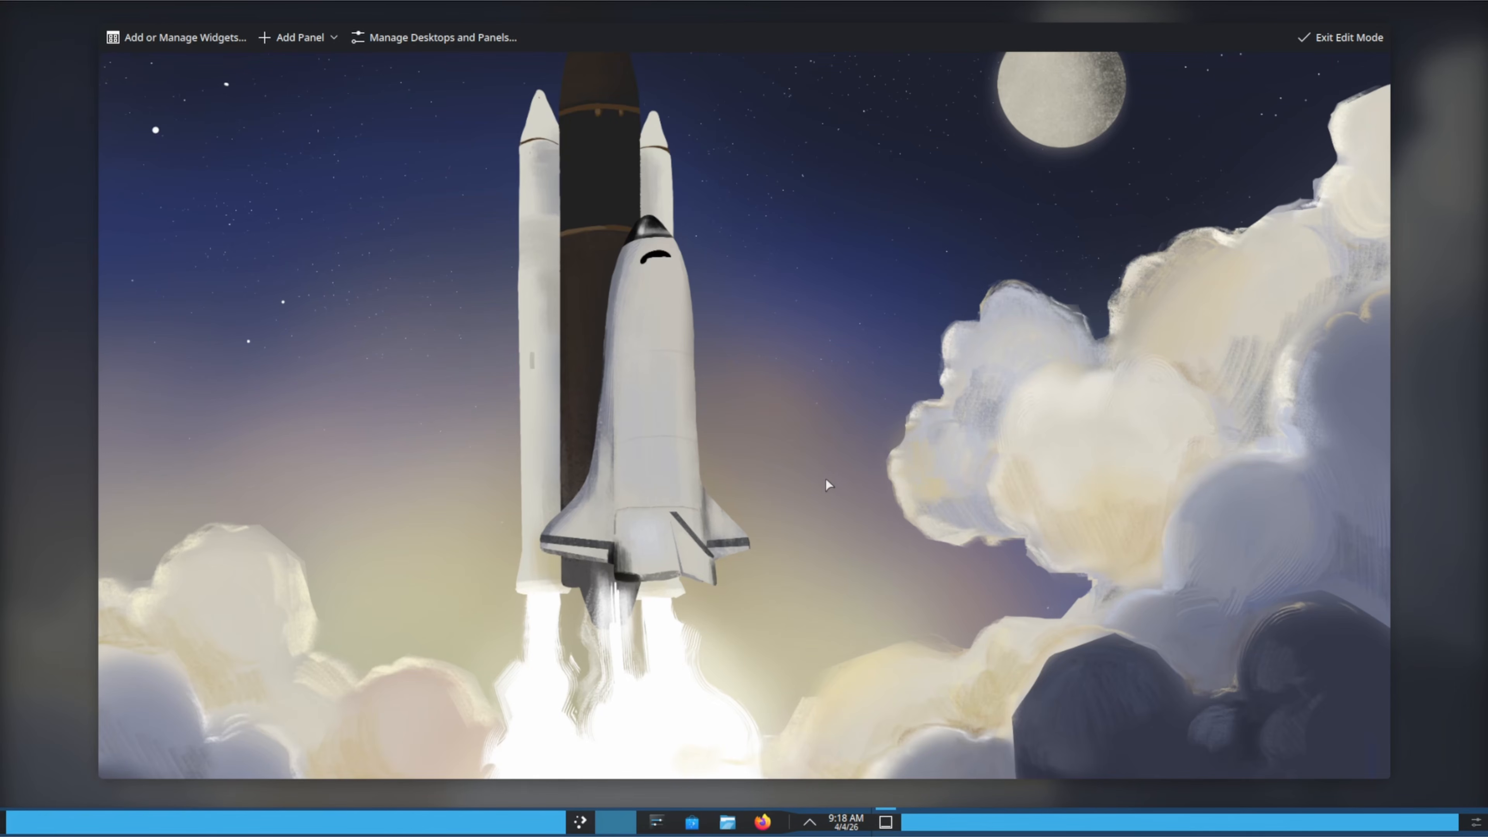
left_click(1342, 38)
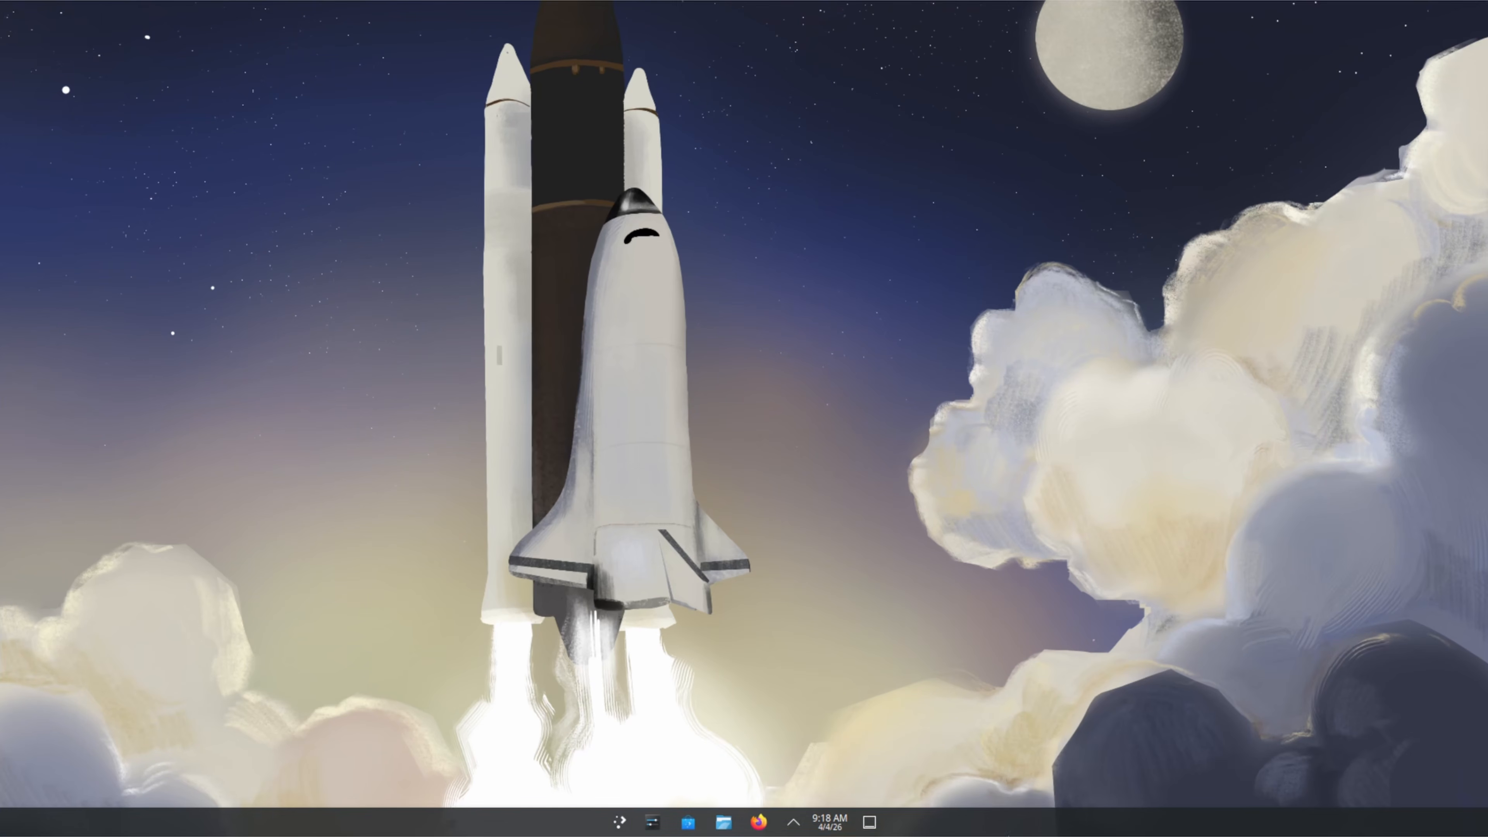
Open the panel configuration again and remove the Pager widget from the panel.
right_click(1008, 829)
left_click(1063, 797)
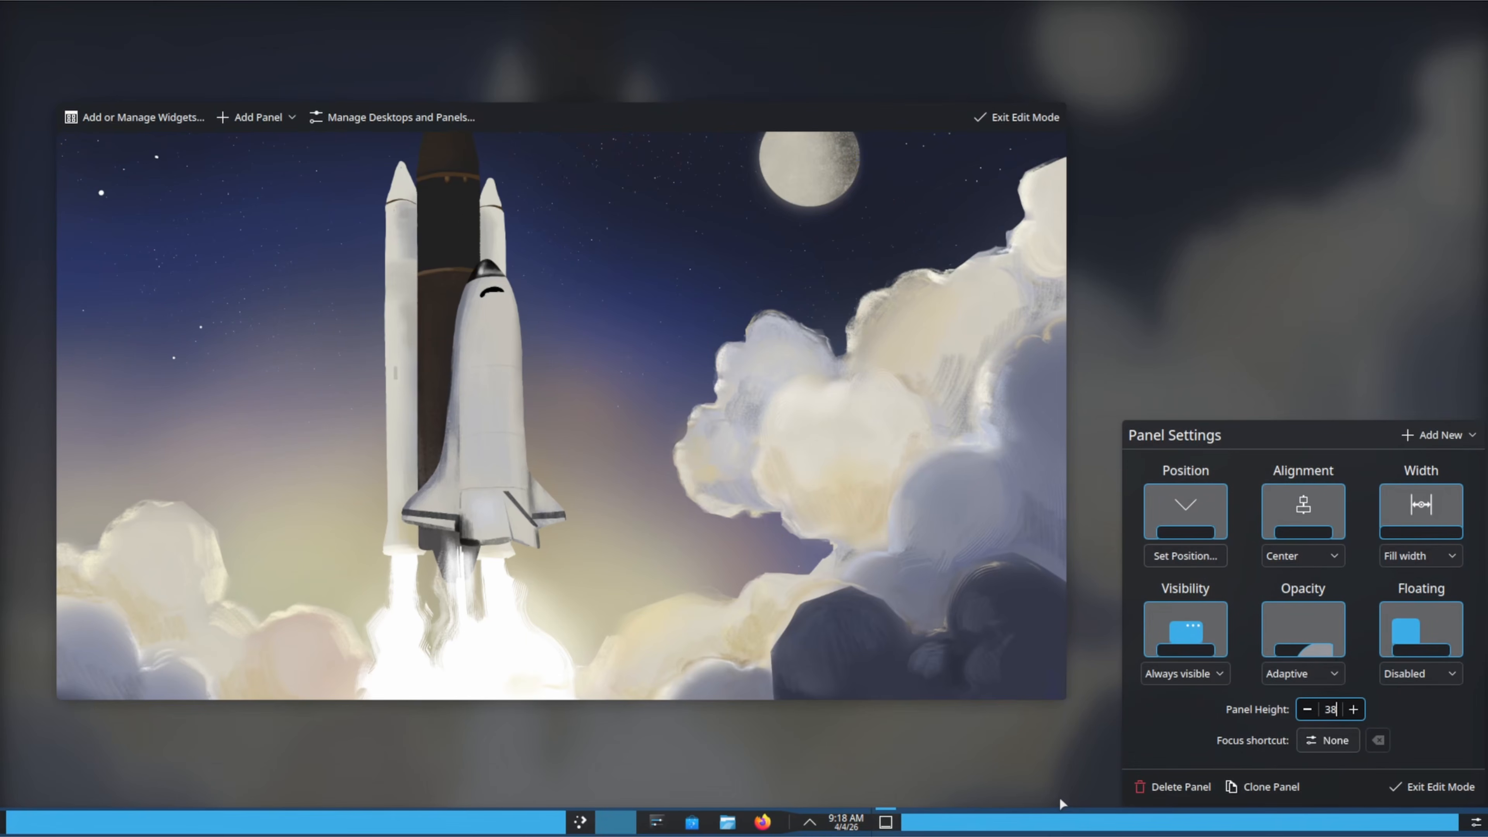
mouse_move(616, 822)
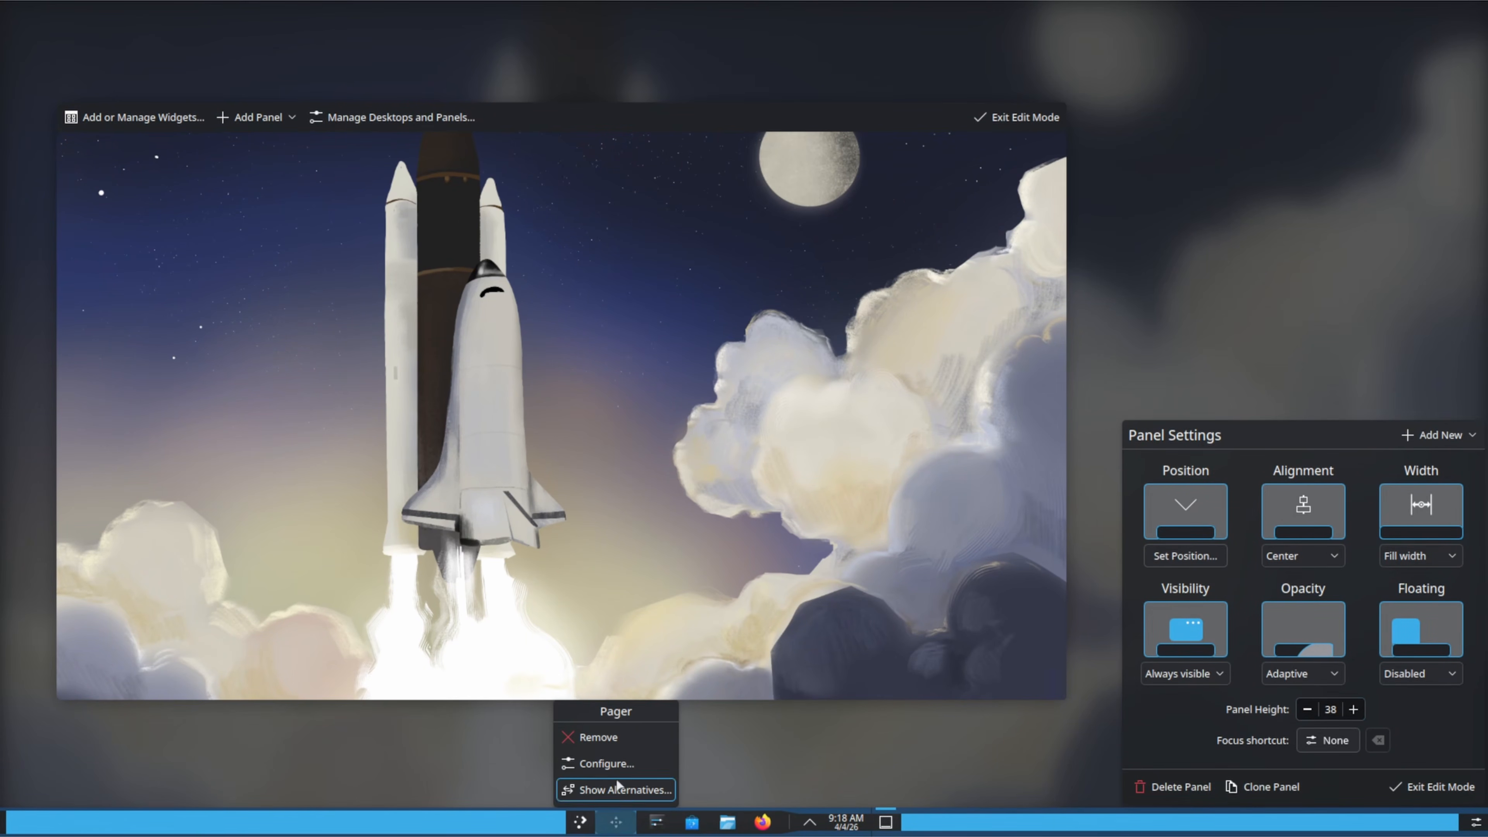
left_click(599, 736)
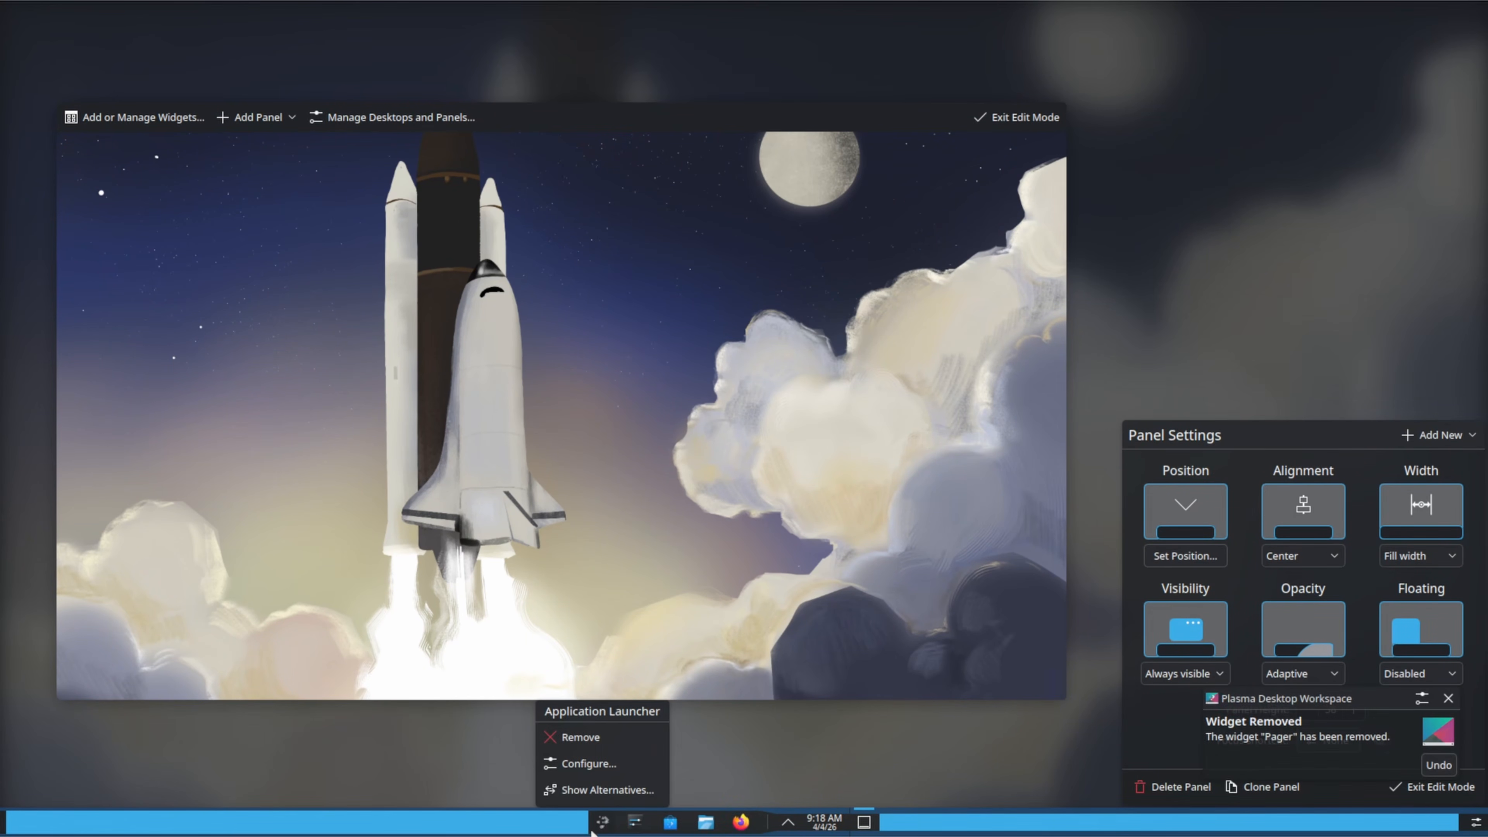
Replace the panel's Application Launcher with the Menu 11 Next alternative and open the new menu.
left_click(608, 790)
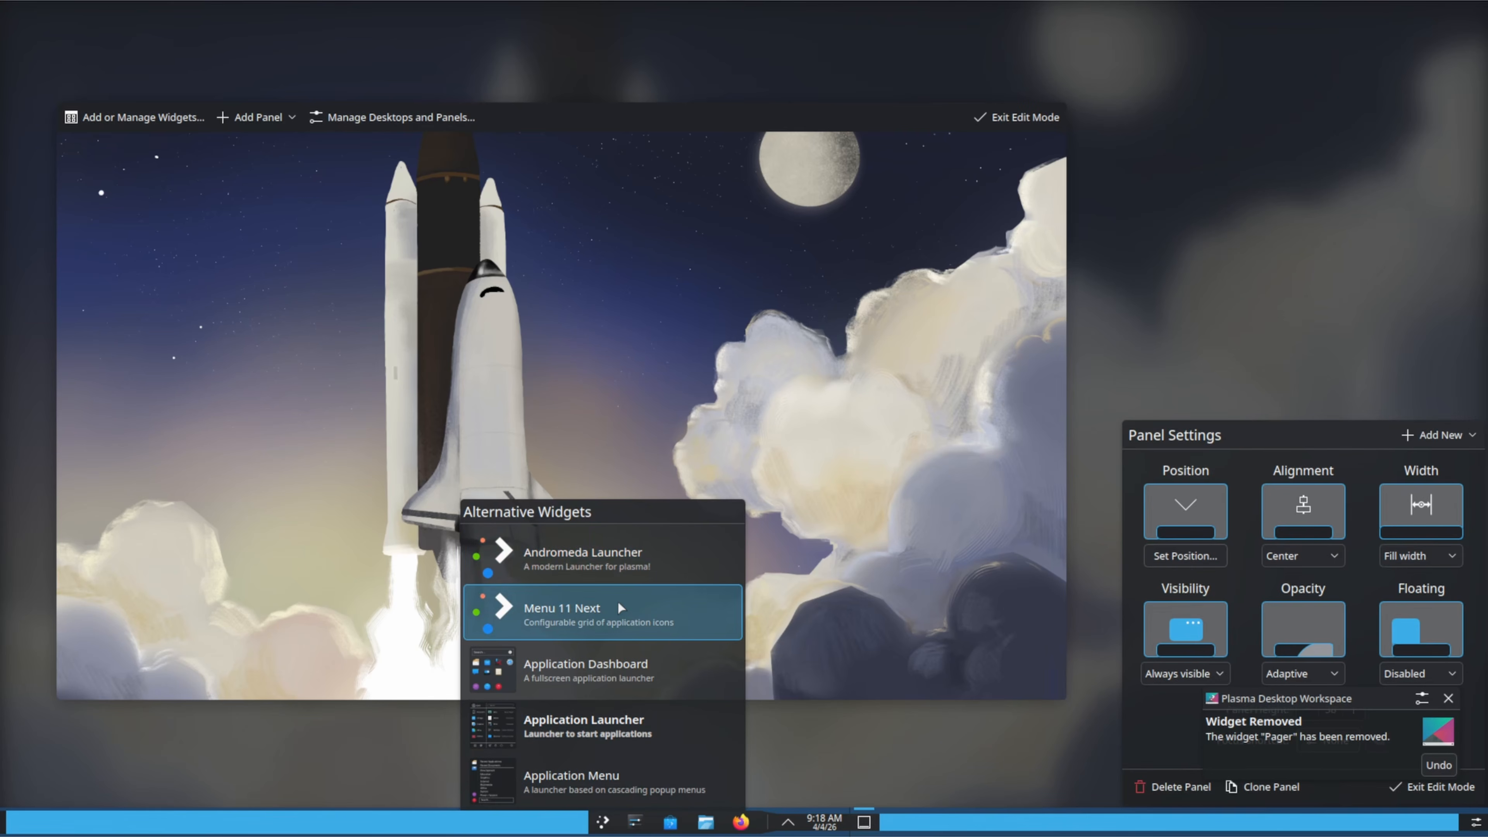
left_click(617, 622)
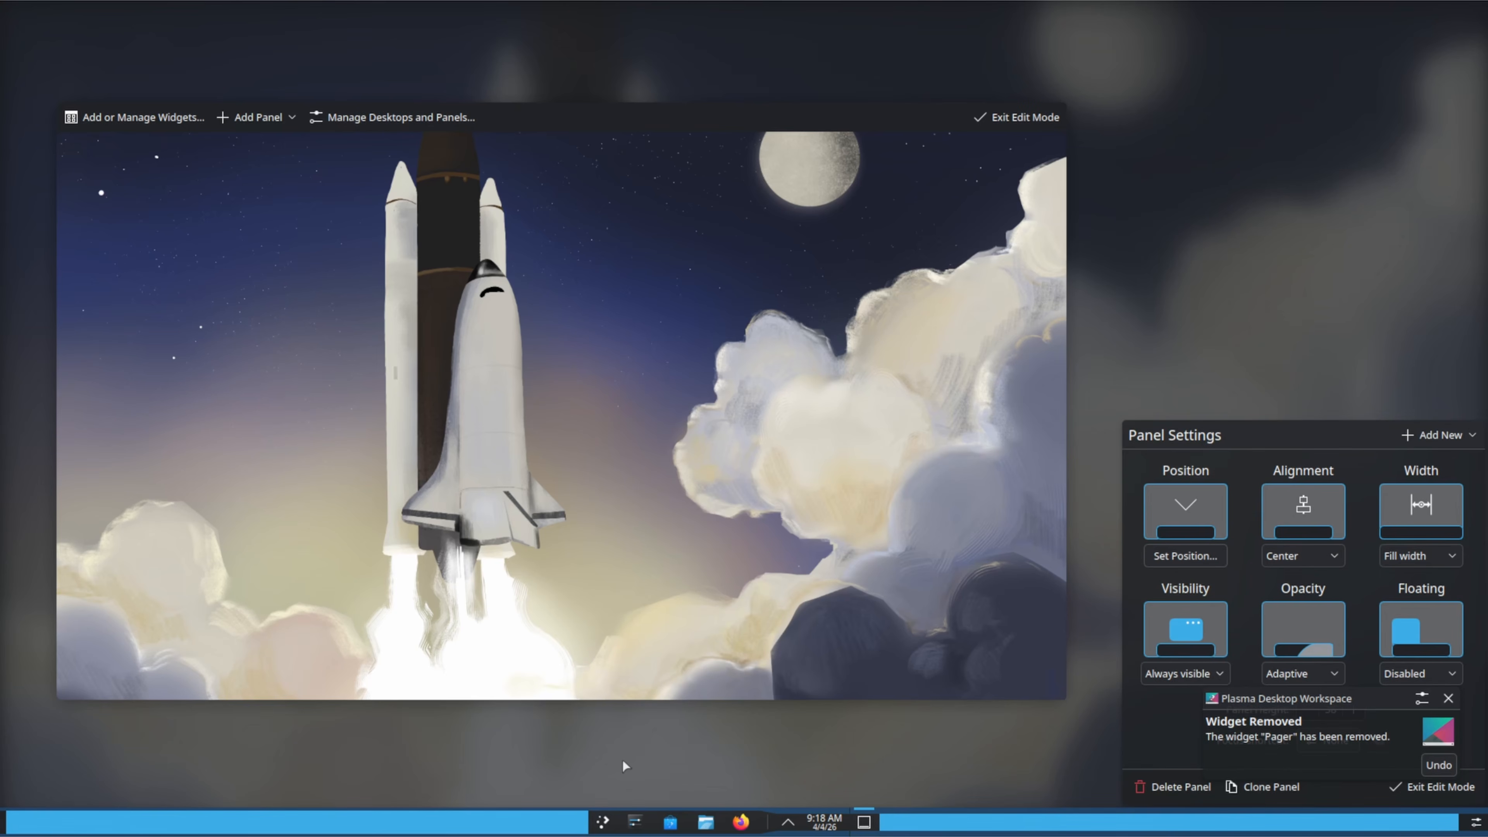
left_click(606, 826)
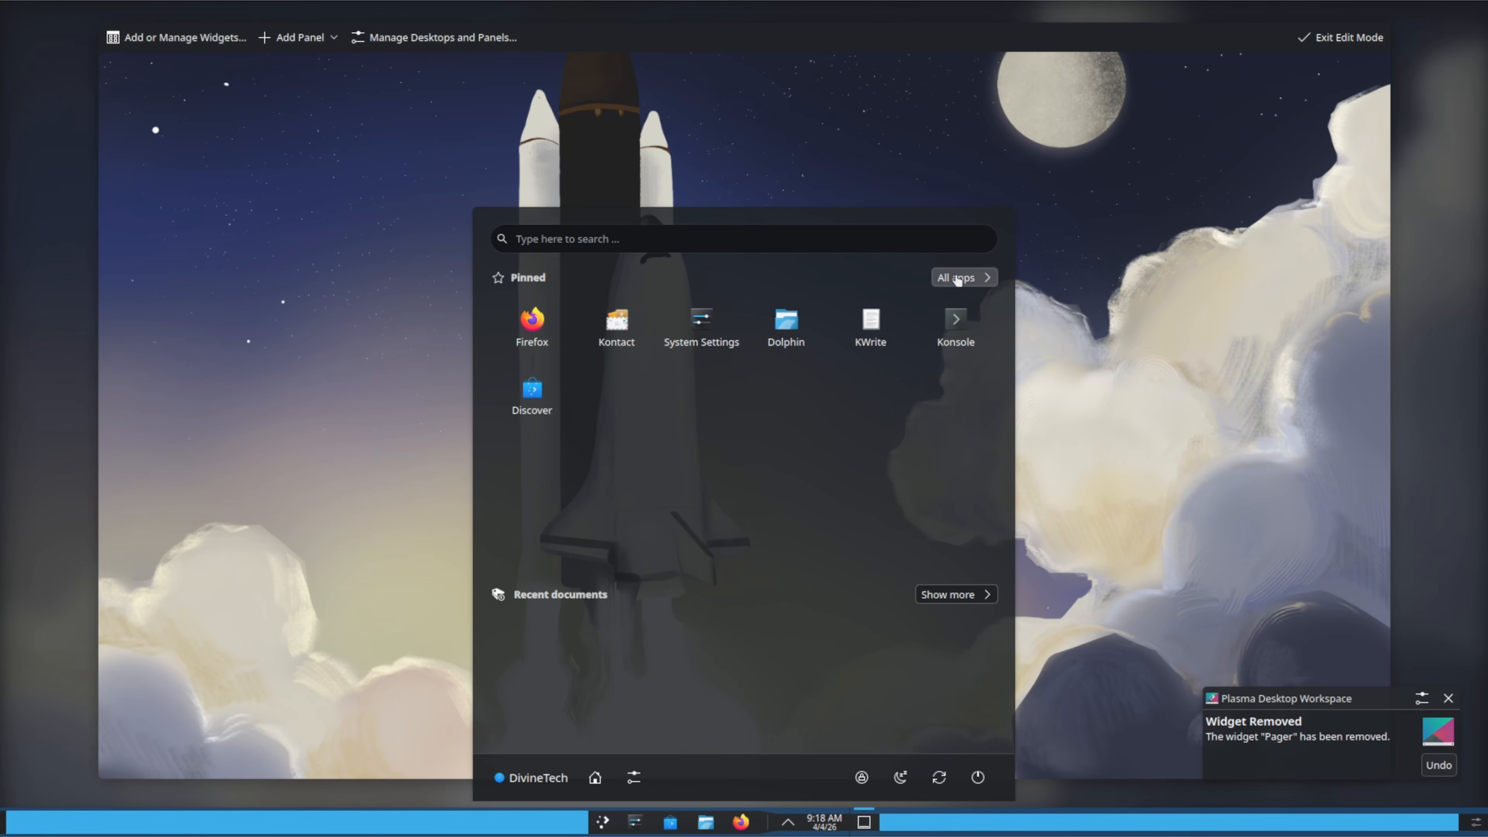
Browse the full application list in Menu 11 Next, check its pinned apps page and close the menu.
left_click(957, 278)
scroll(744, 491, "down", 5)
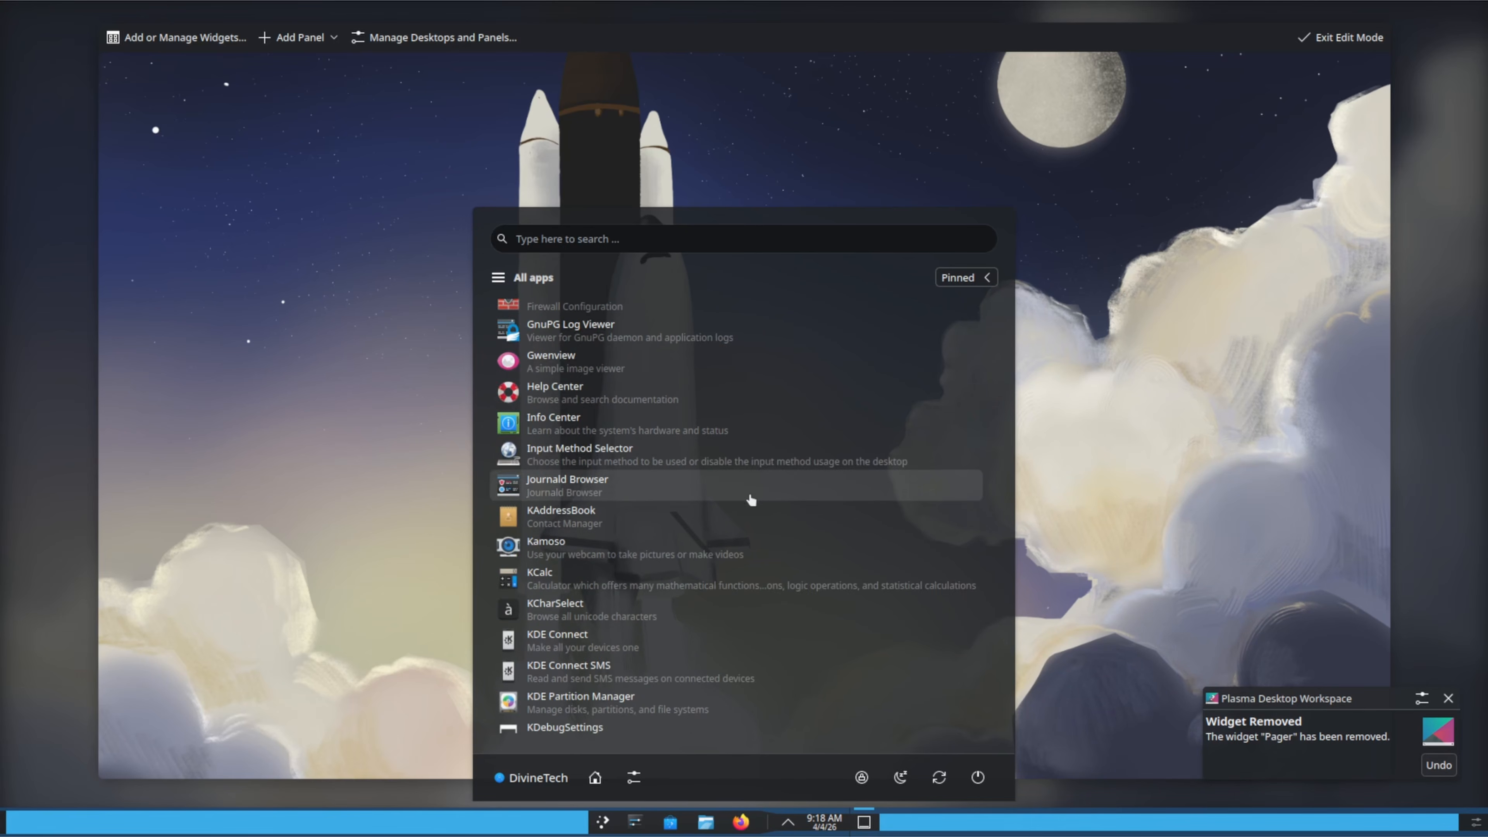
scroll(750, 497, "up", 5)
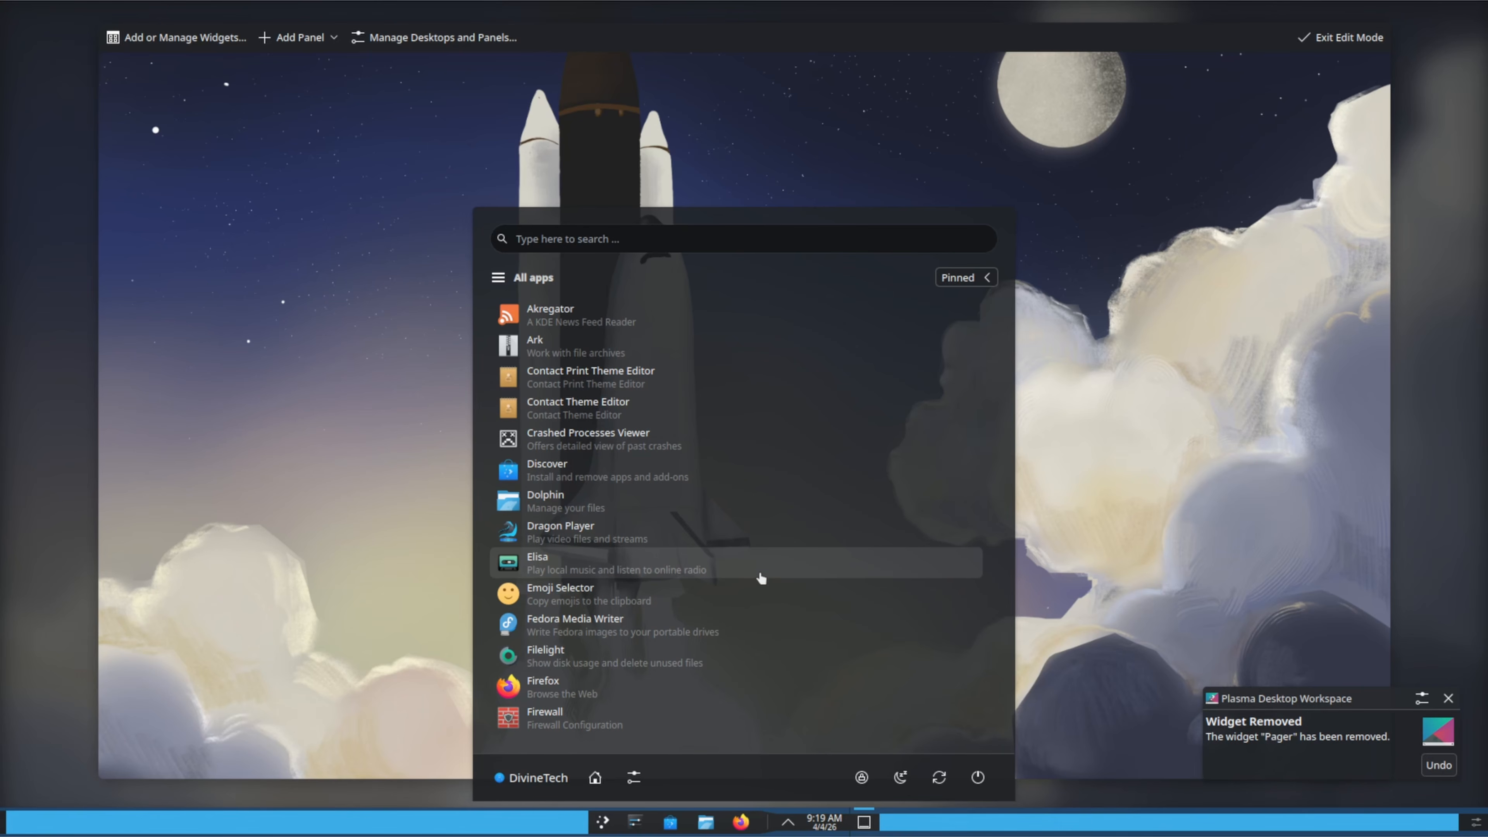
key("super")
key("super")
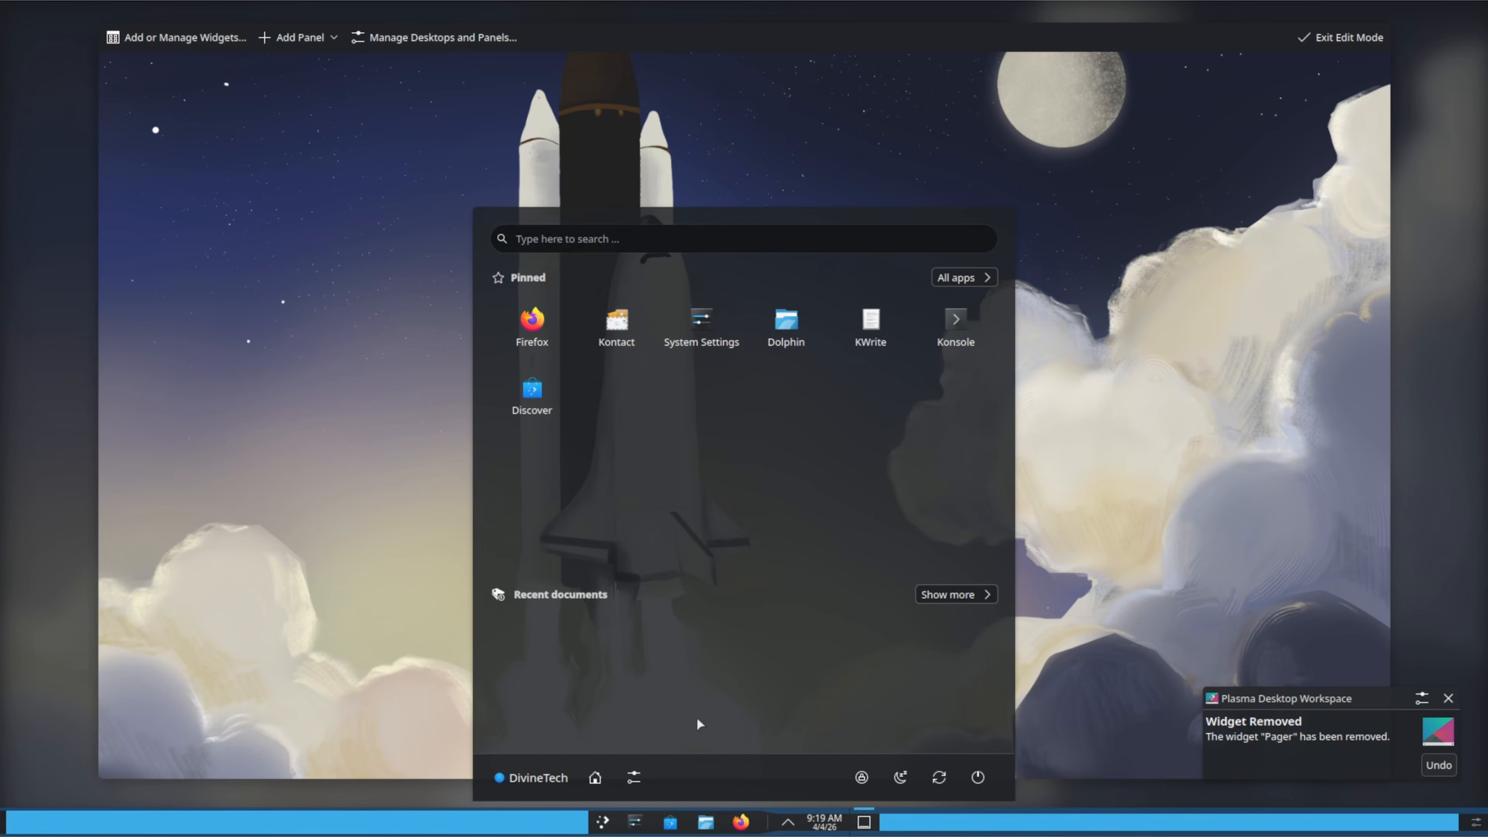
key("super")
Set the Menu 11 Next launcher's icon to account-fastmail and save its settings.
right_click(600, 824)
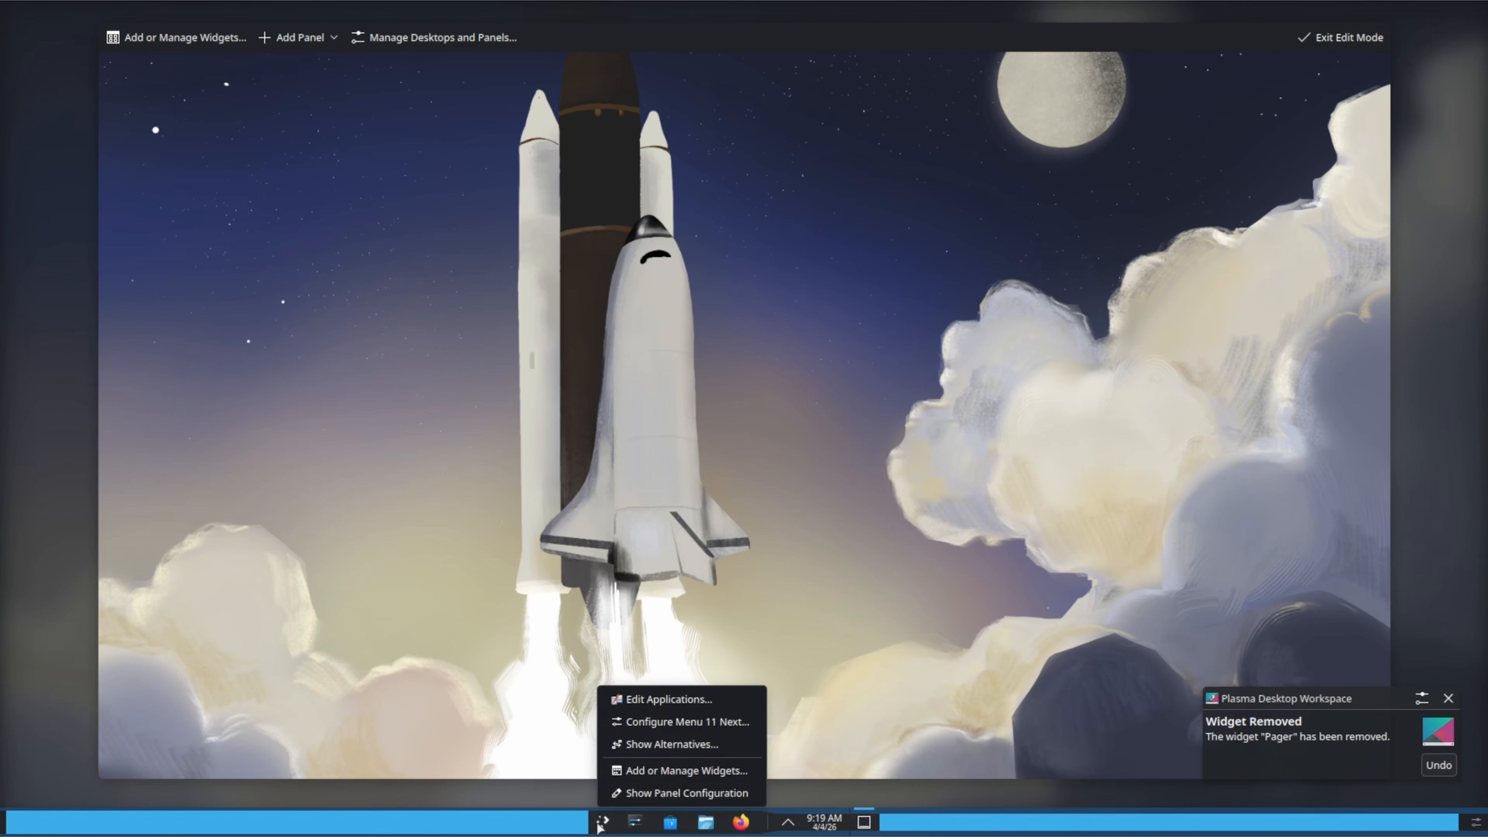
left_click(683, 722)
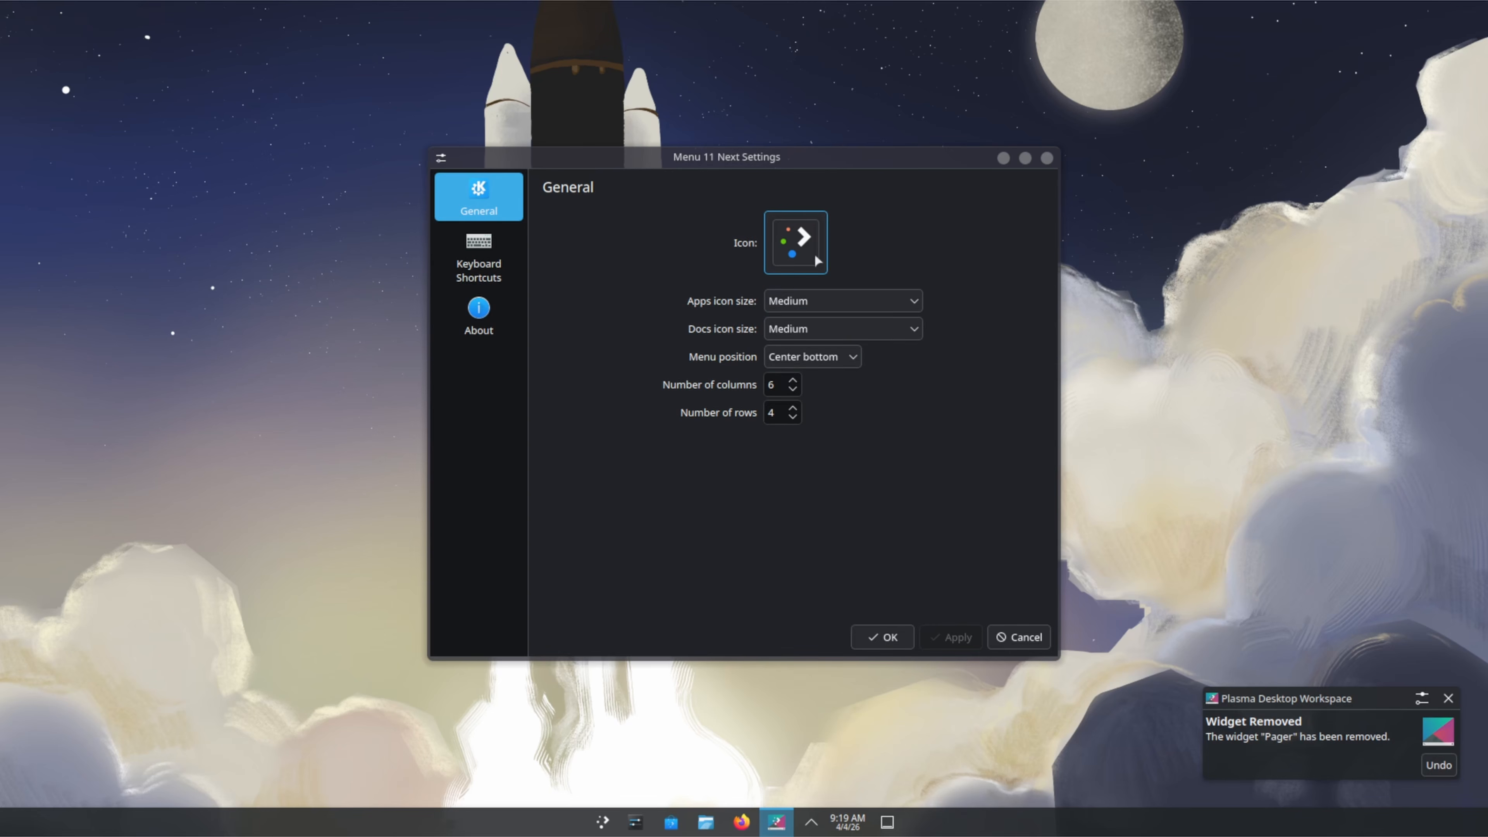
left_click(799, 241)
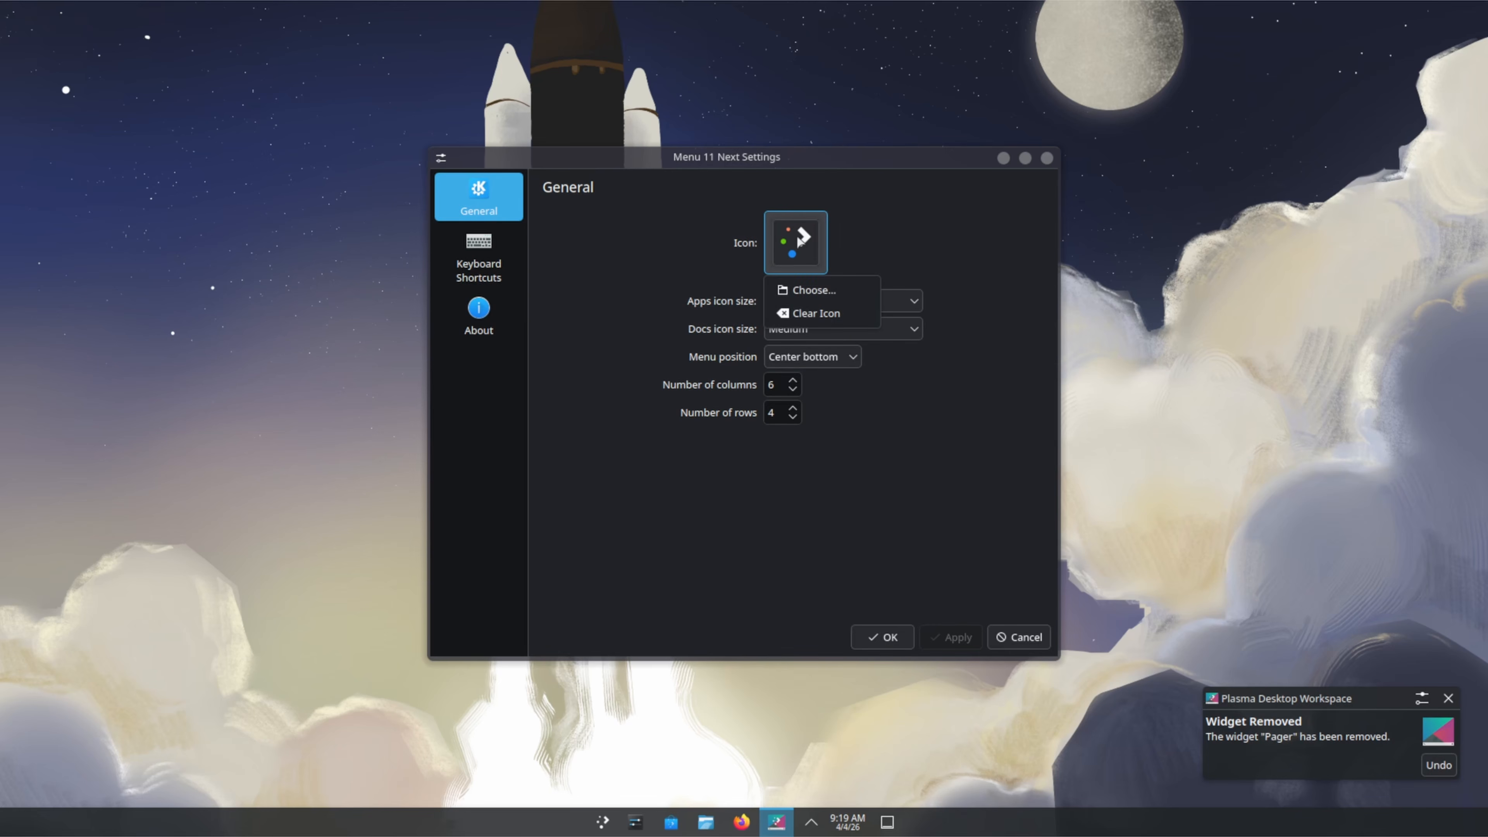
left_click(818, 291)
left_click(926, 422)
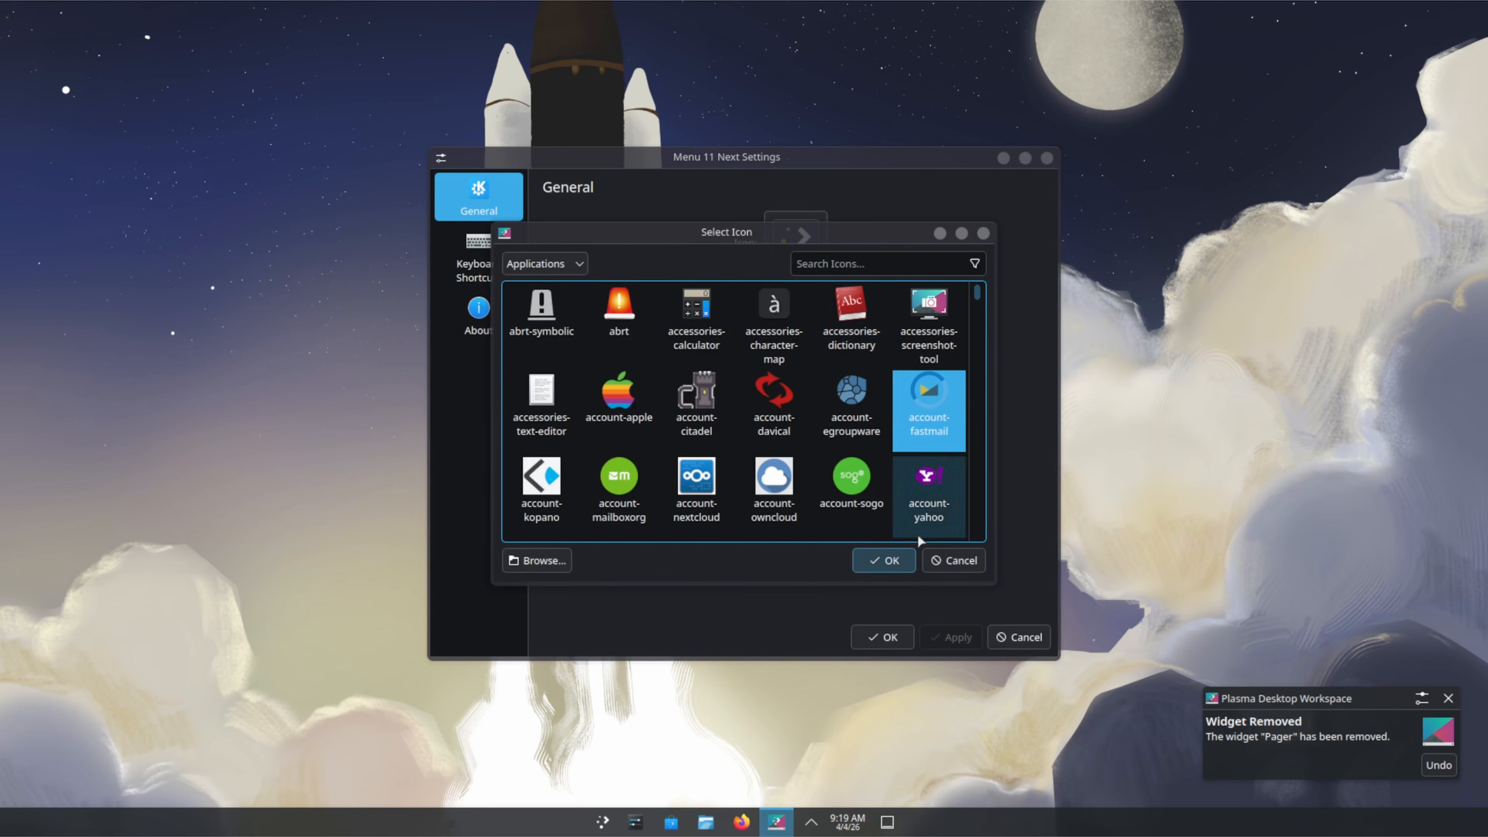
left_click(883, 560)
left_click(958, 637)
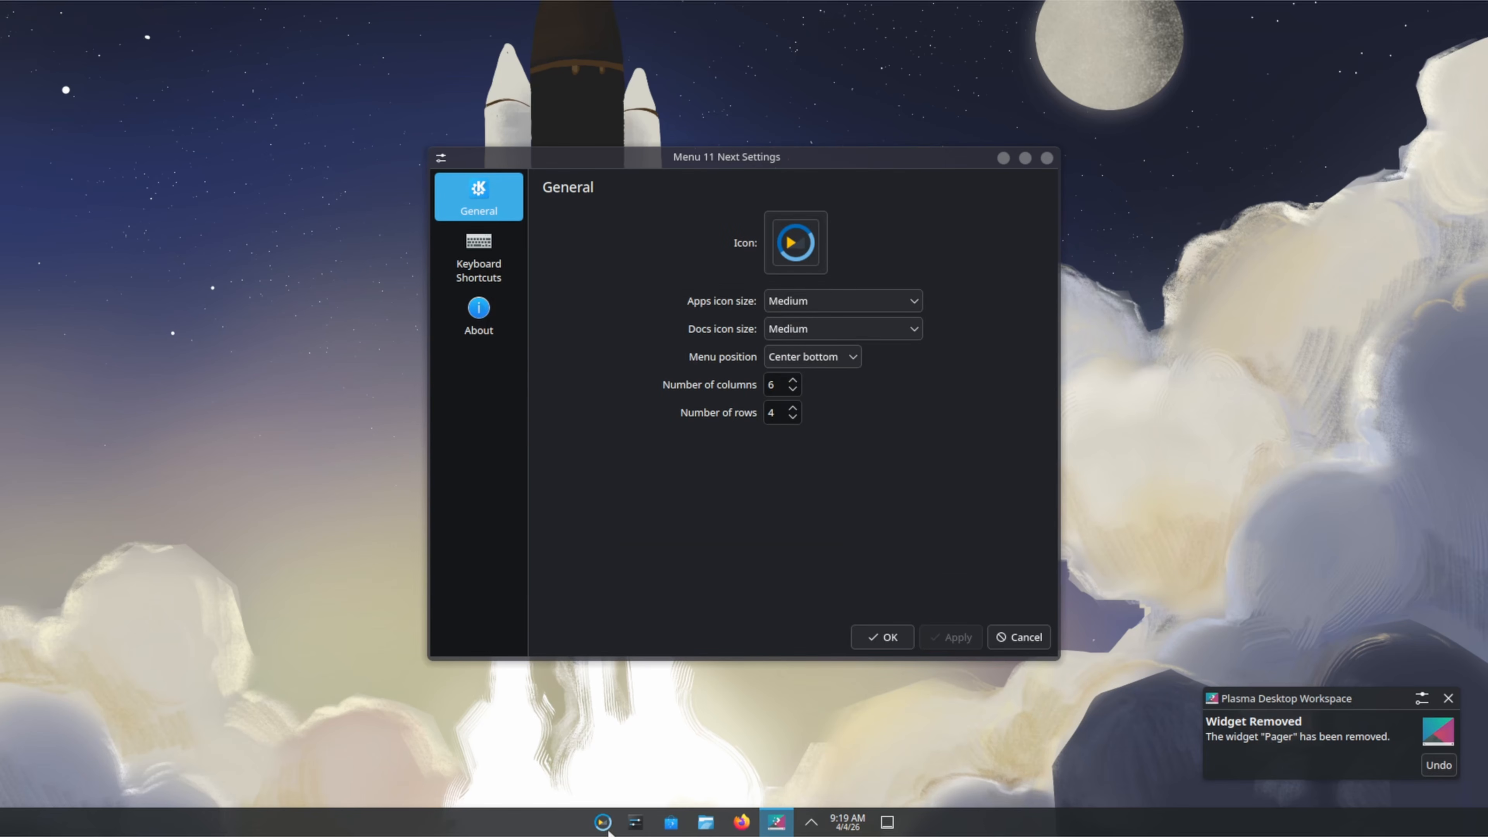
left_click(896, 639)
Open the panel configuration and replace Menu 11 Next with the Andromeda Launcher alternative.
right_click(588, 824)
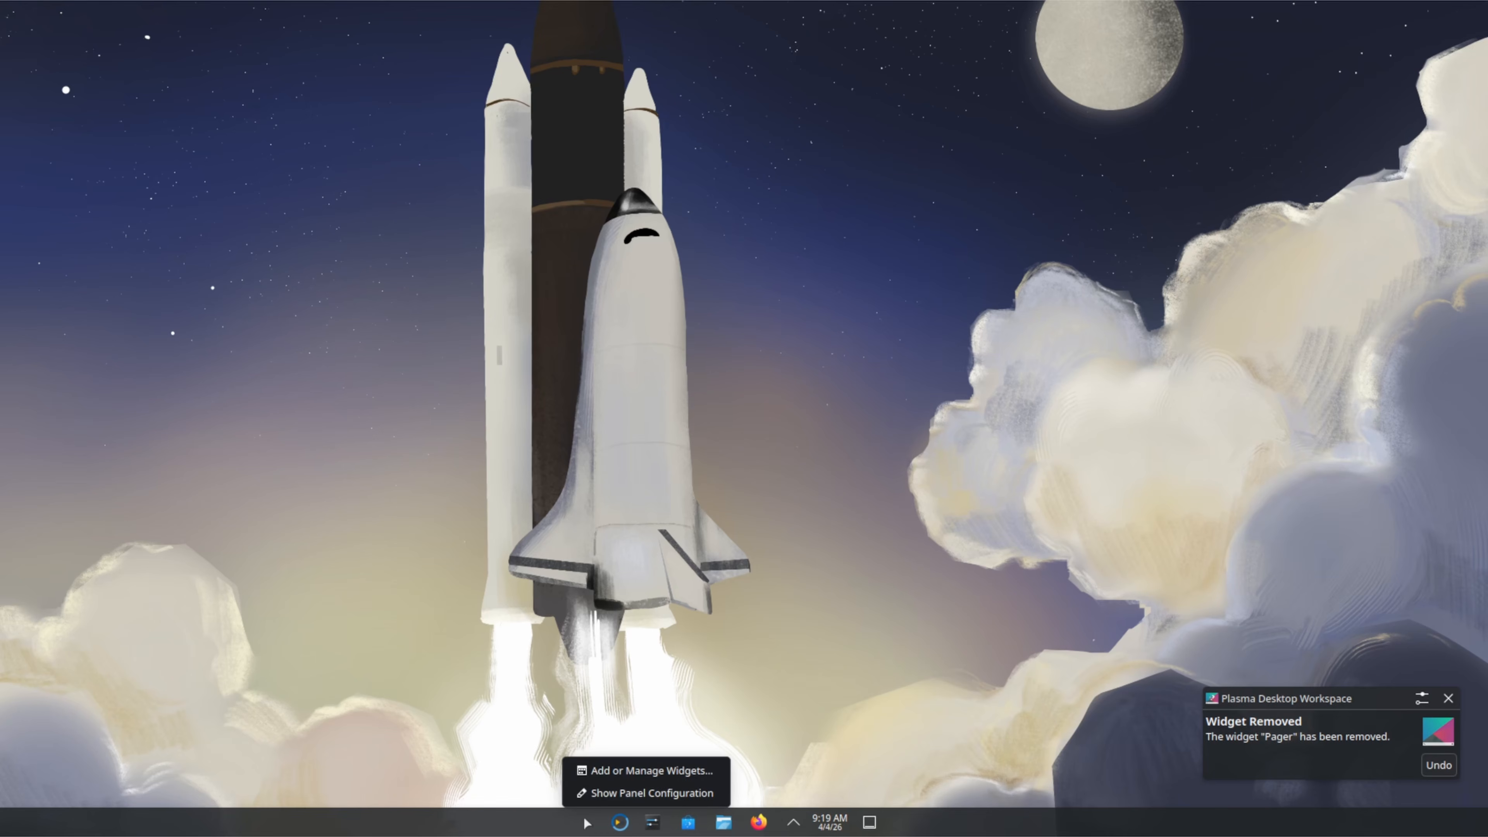
left_click(618, 793)
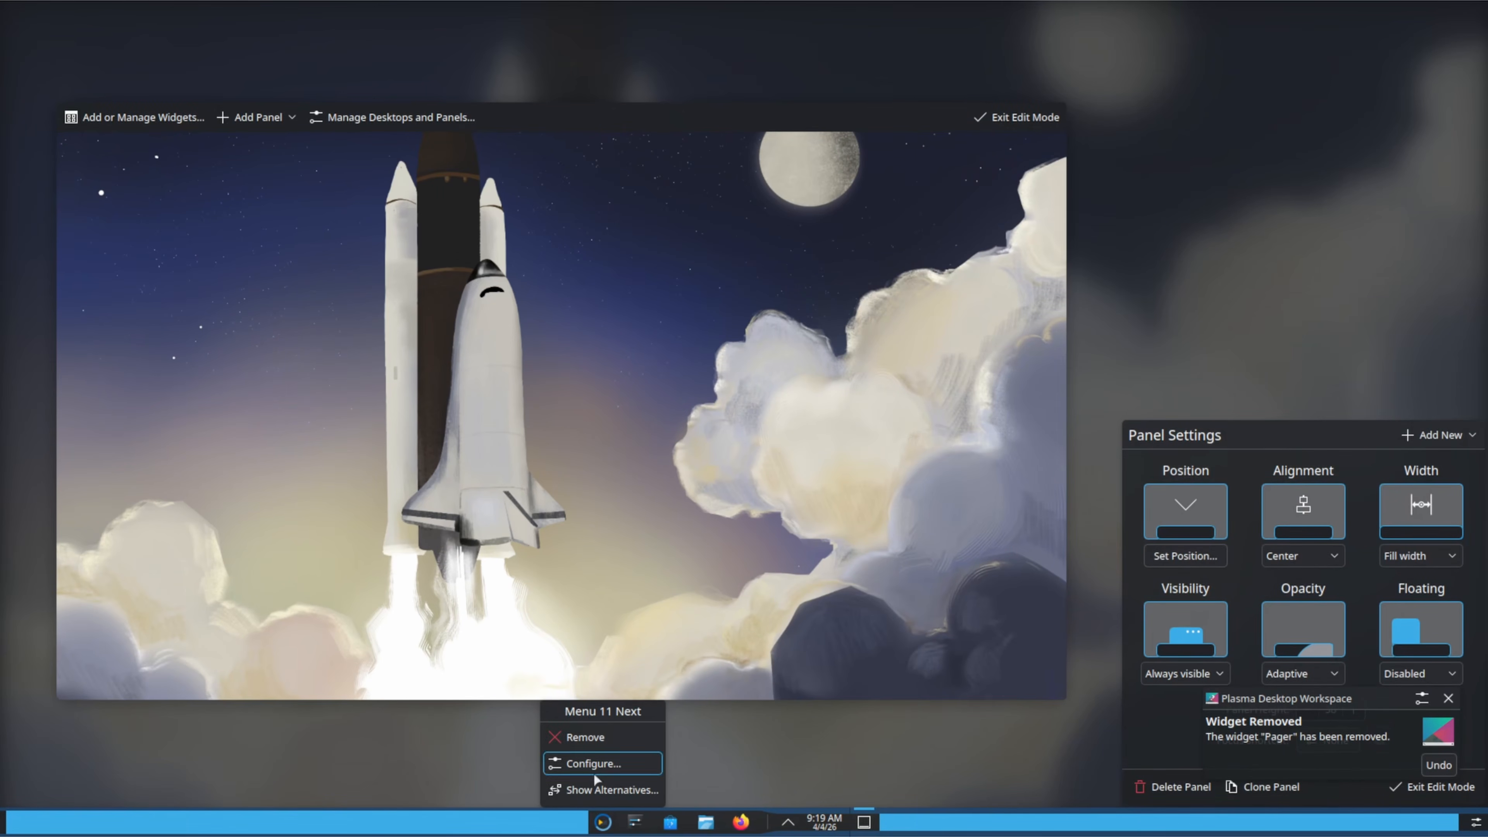
left_click(594, 789)
left_click(566, 560)
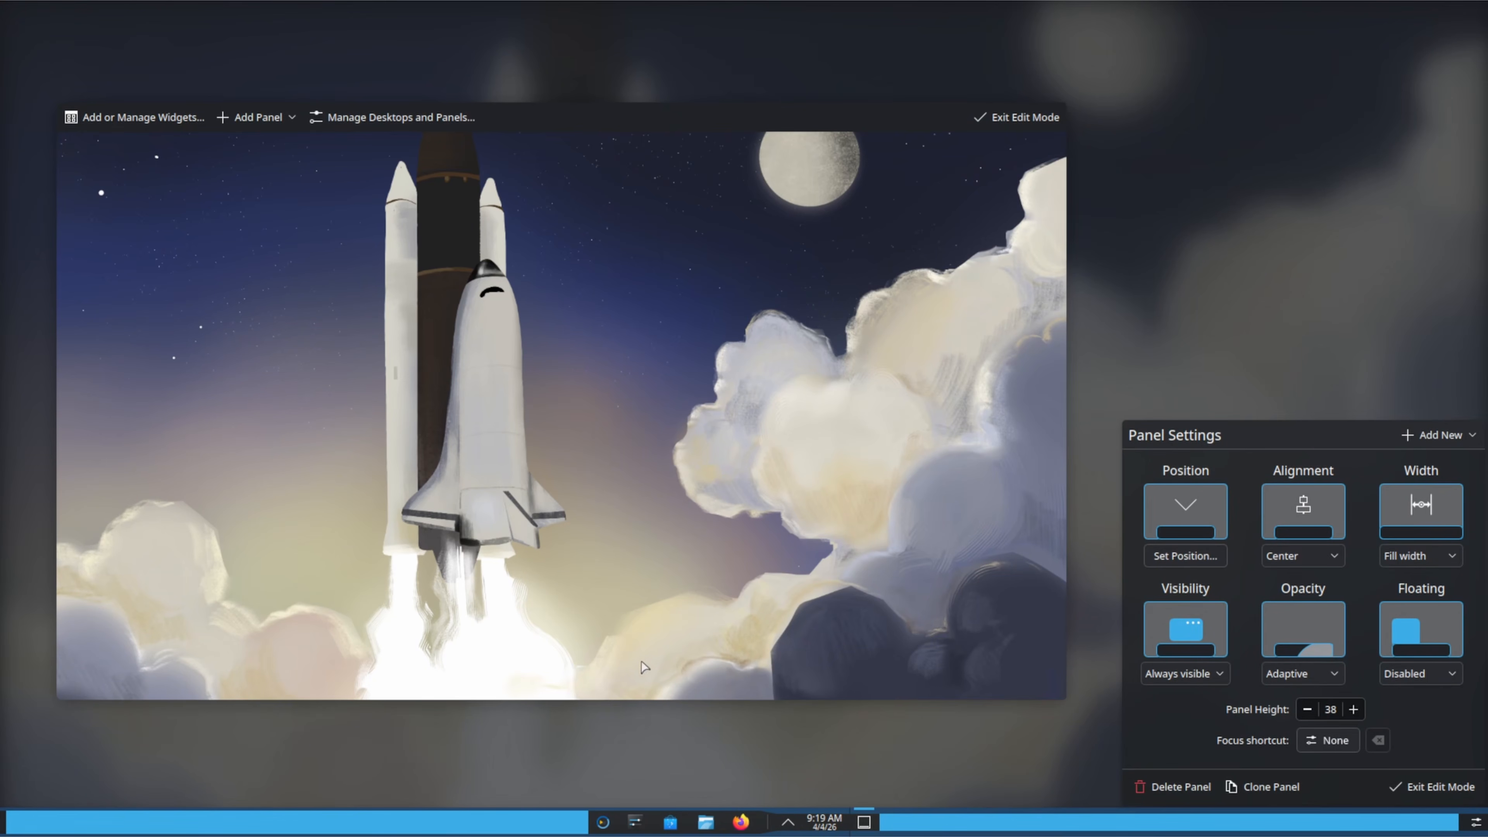
Set Andromeda Launcher's positioning to Horizontal Center, previewing the launcher menu, and close its settings.
right_click(603, 822)
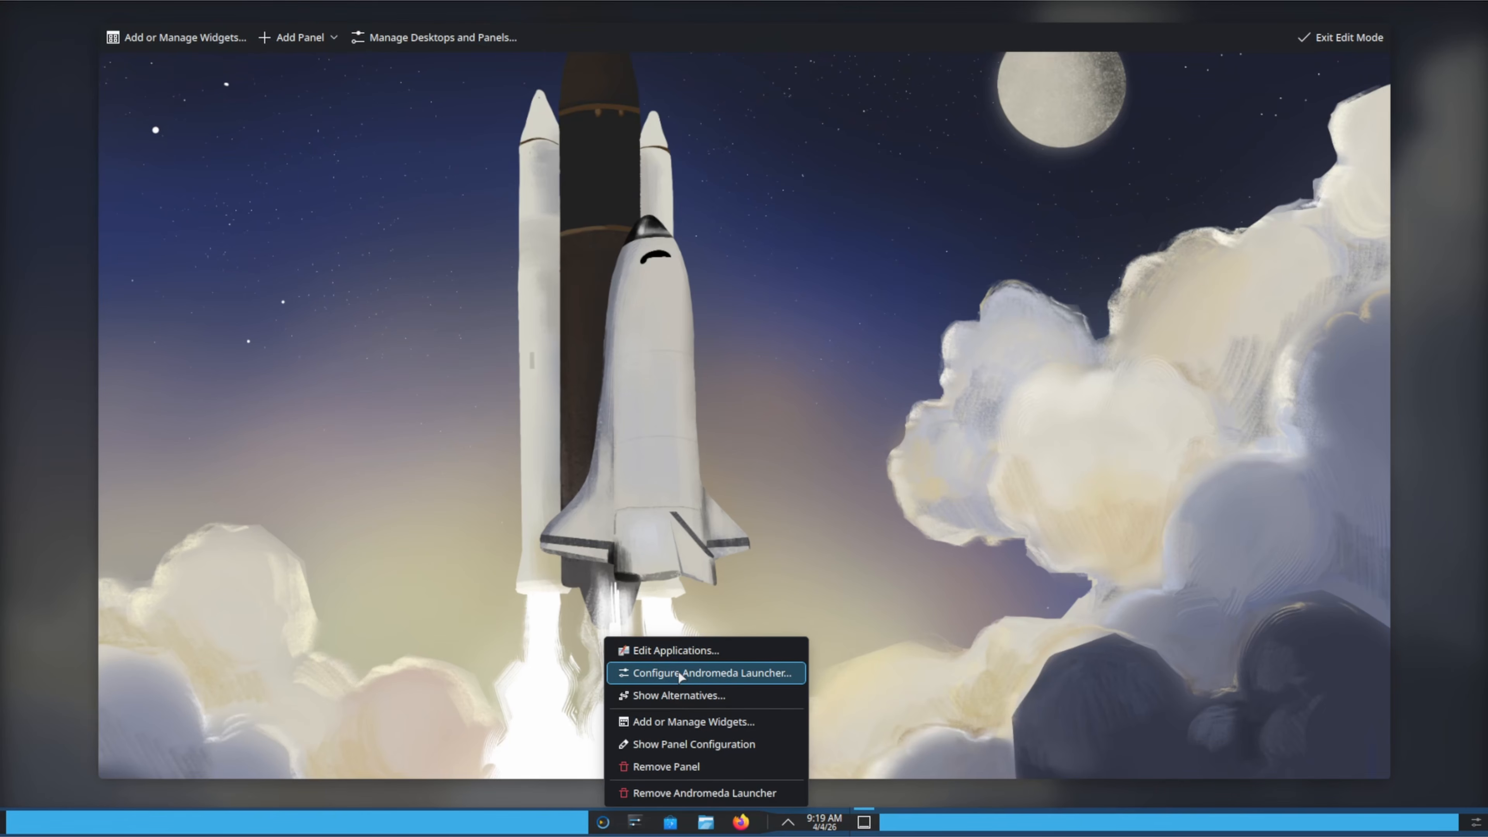
left_click(680, 668)
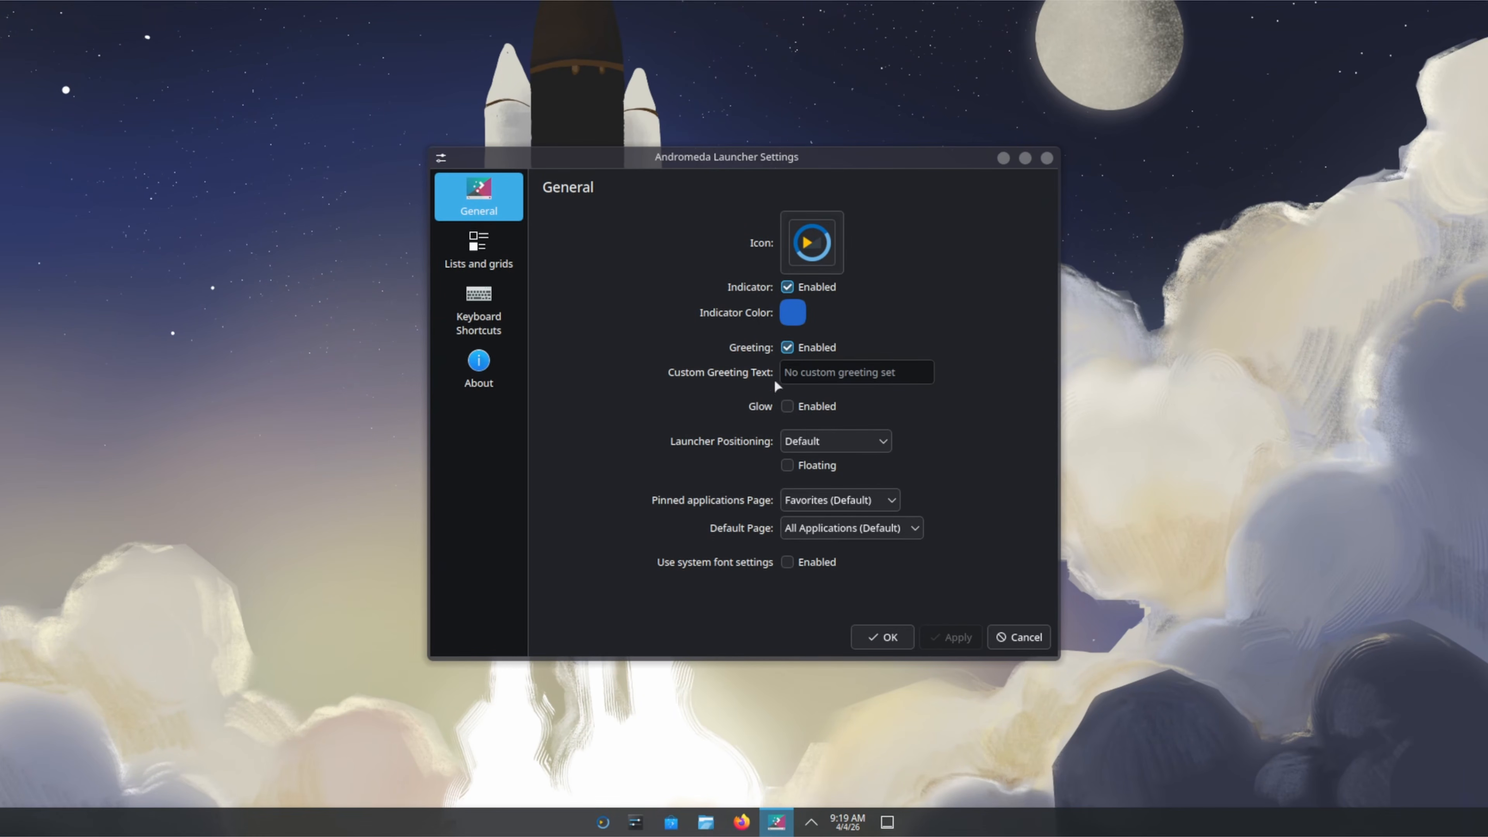
left_click(844, 442)
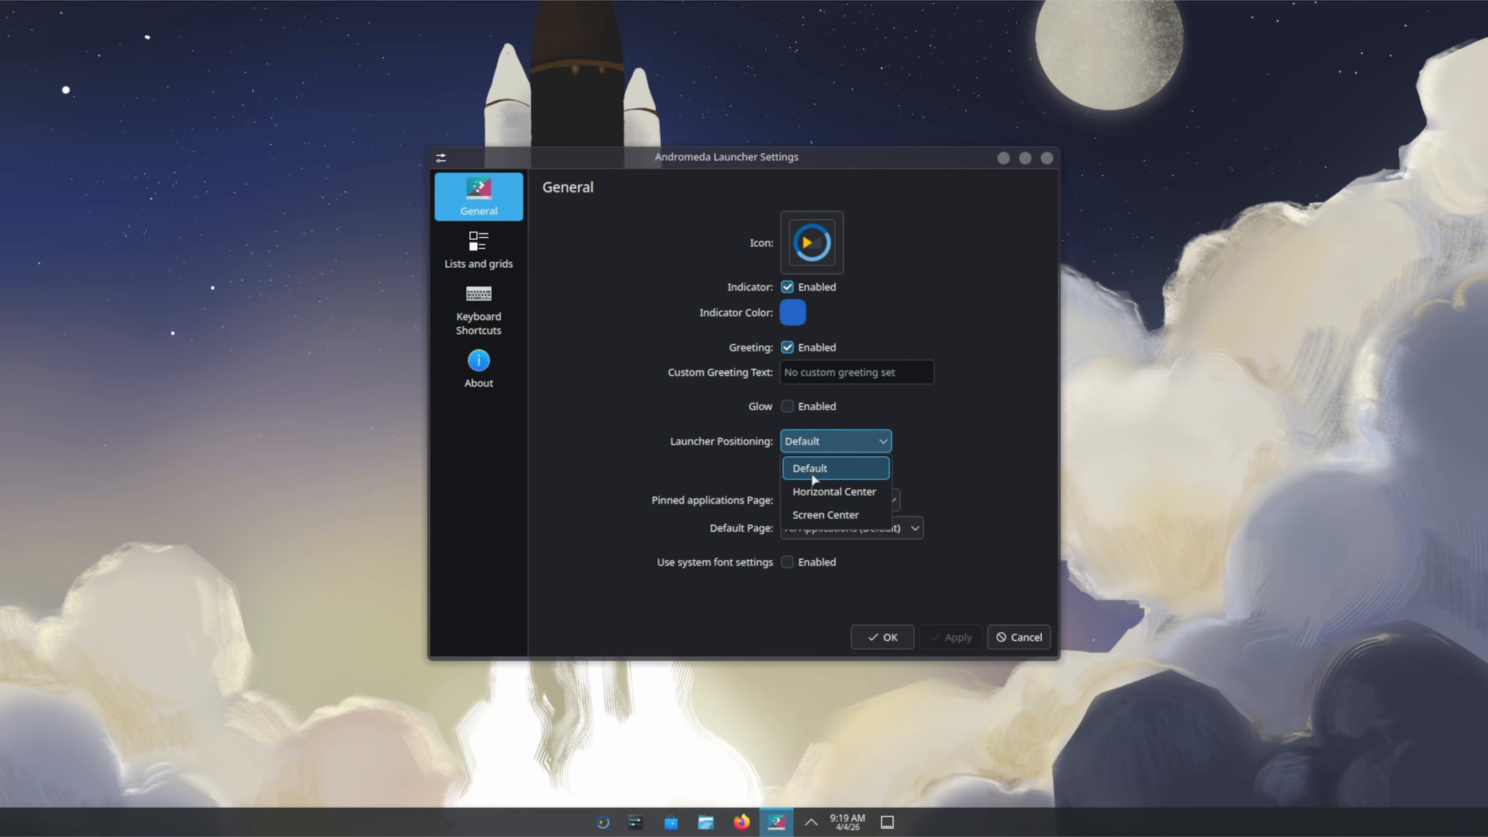
key("super")
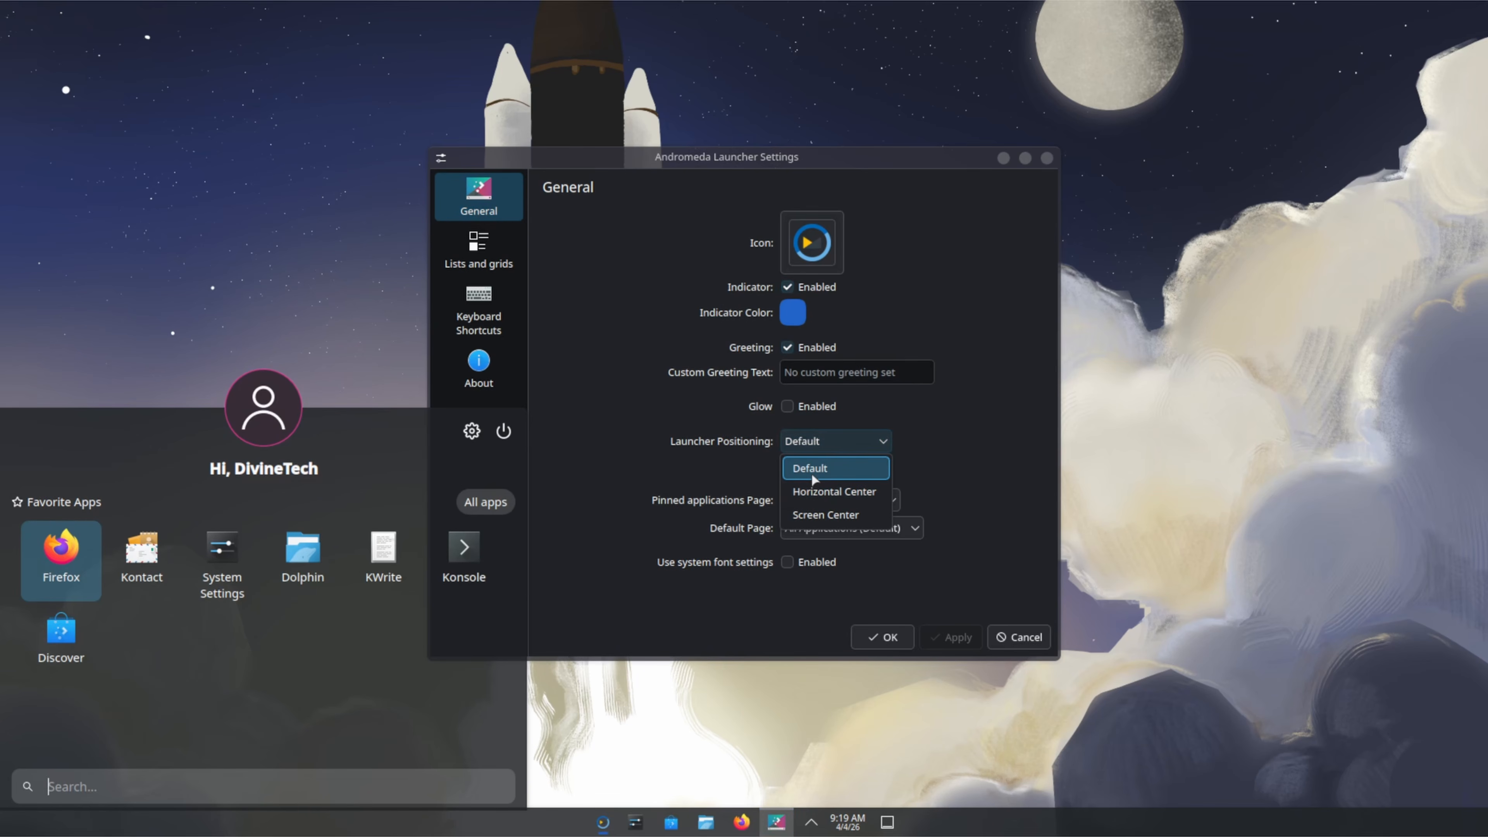
key("super")
key("super")
key("super")
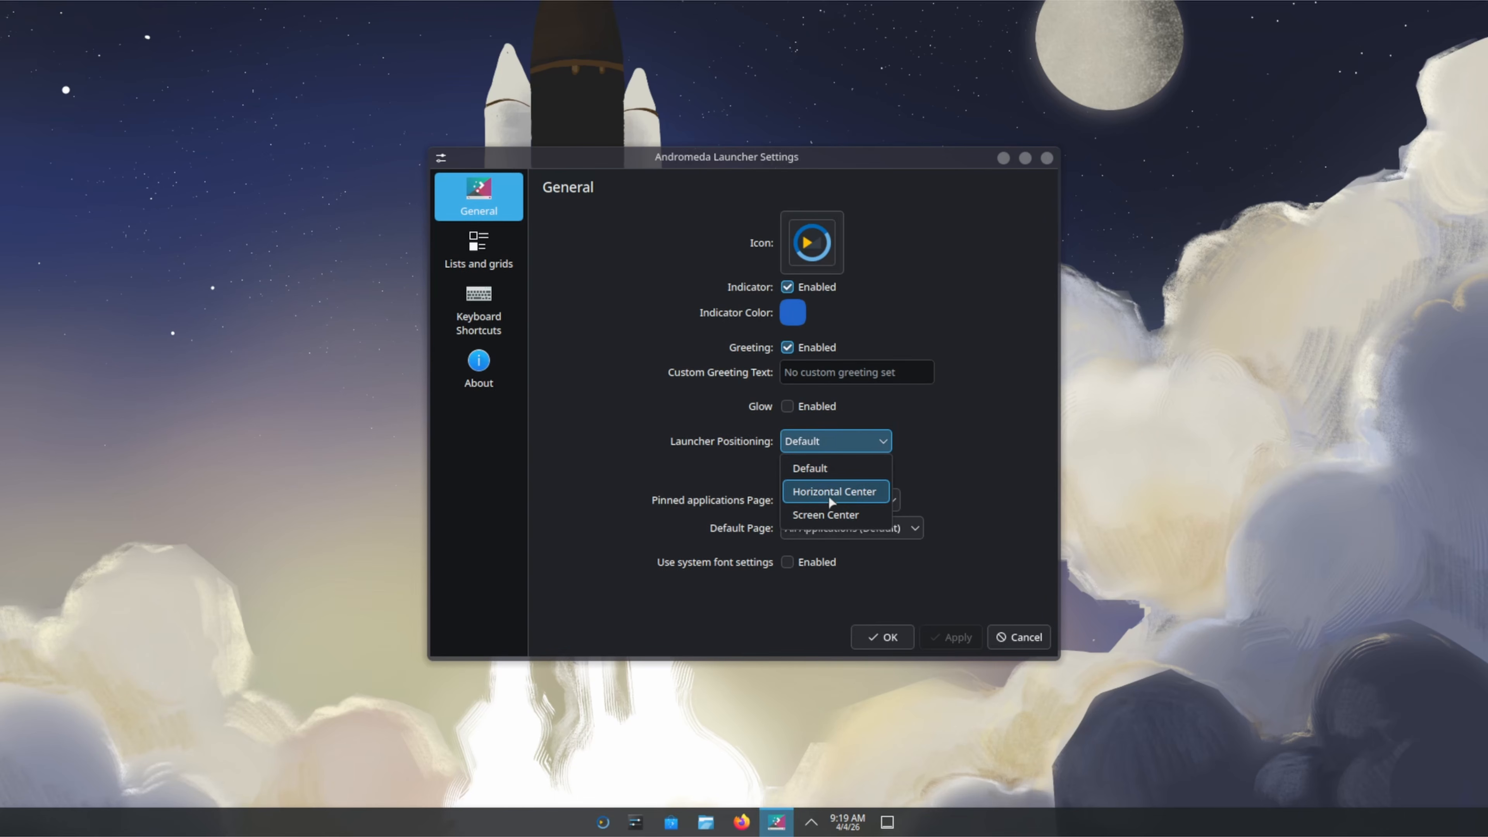
left_click(839, 493)
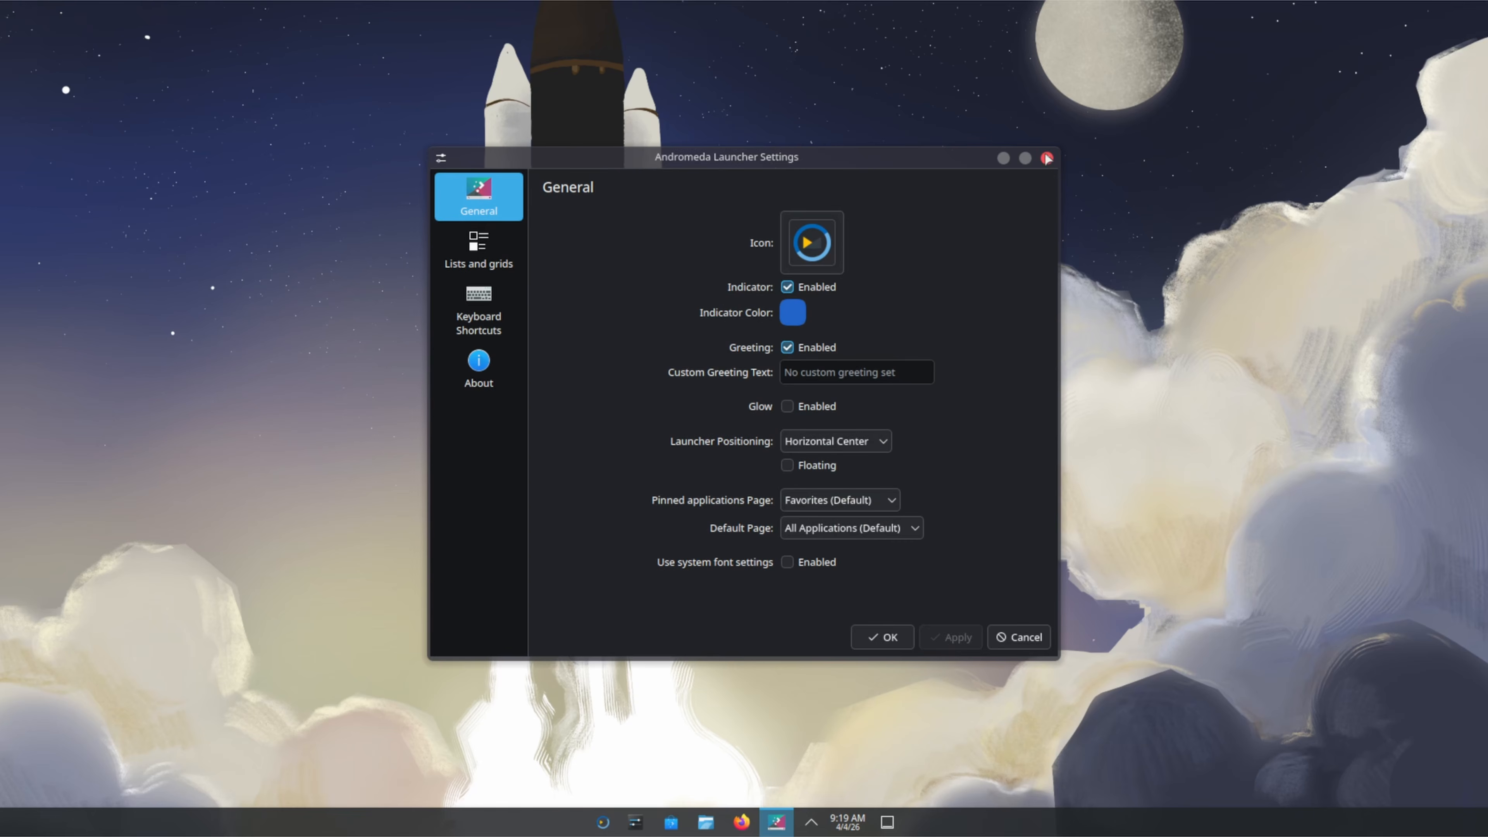
left_click(1046, 158)
key("super")
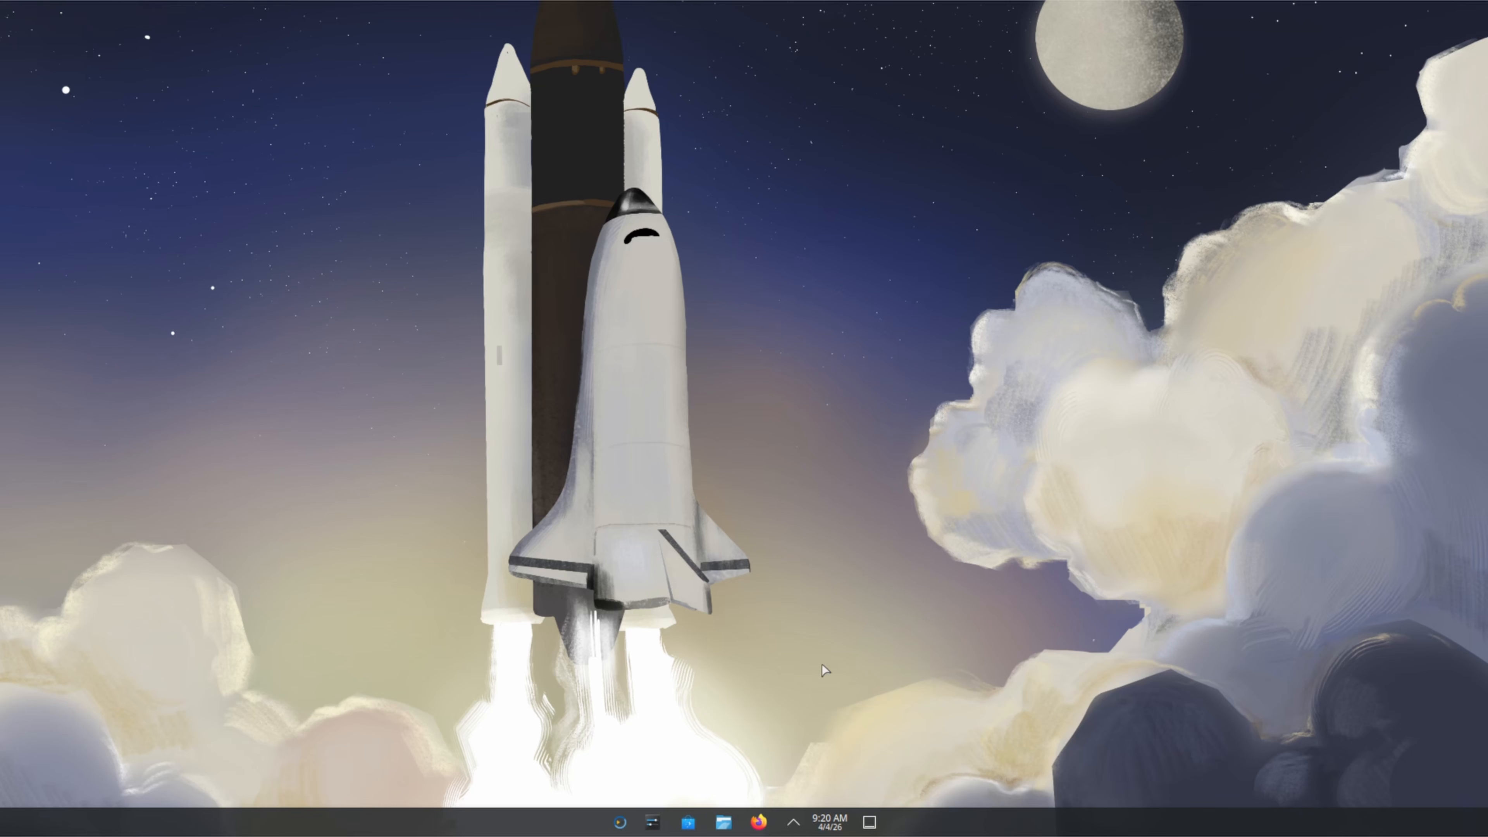
Switch to Firefox, close the welcome tab and search the web for ultrawide wallpapers.
left_click_drag(769, 833, 752, 544)
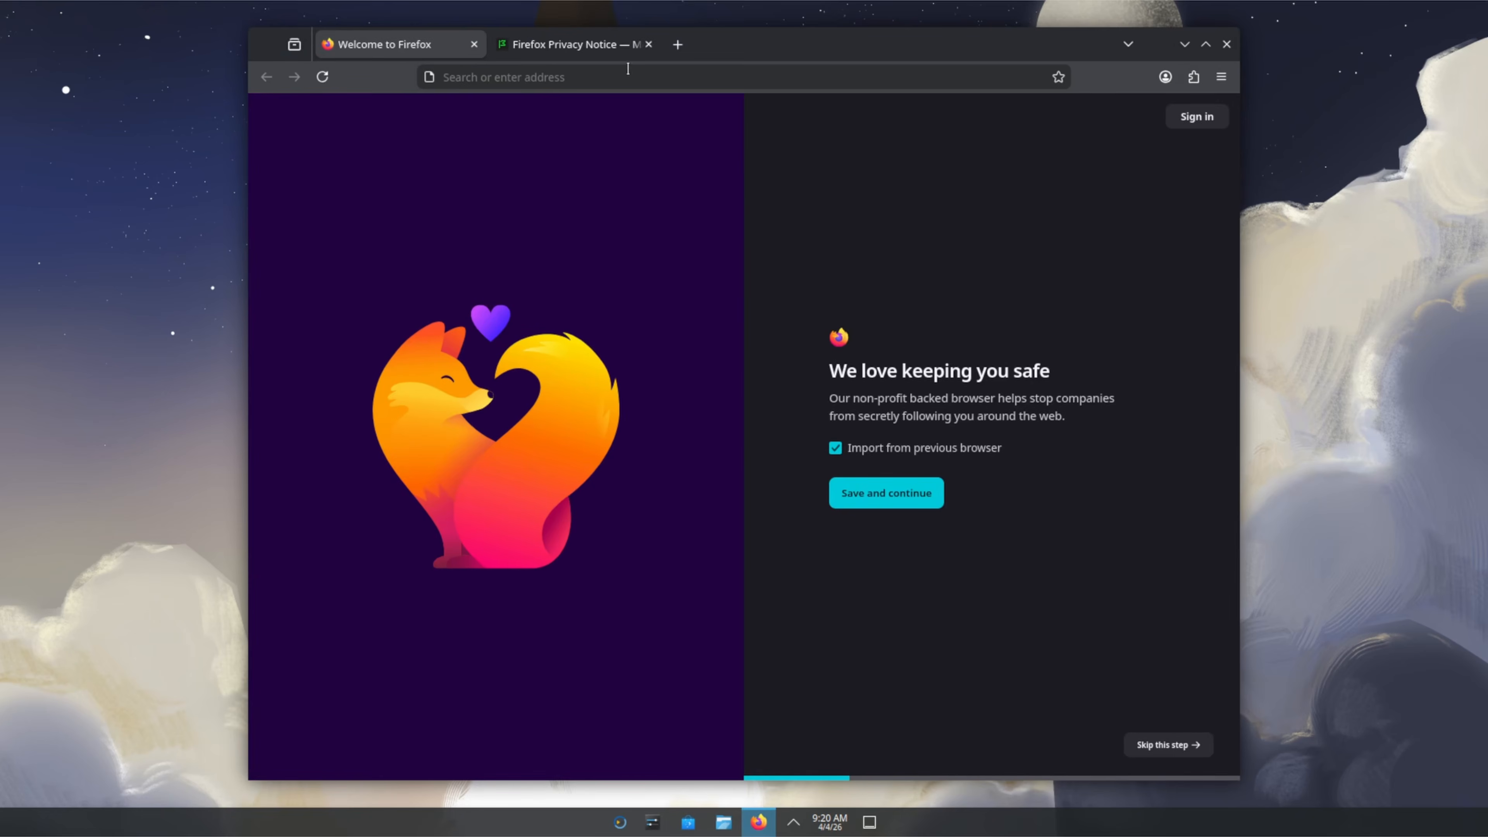
left_click(628, 71)
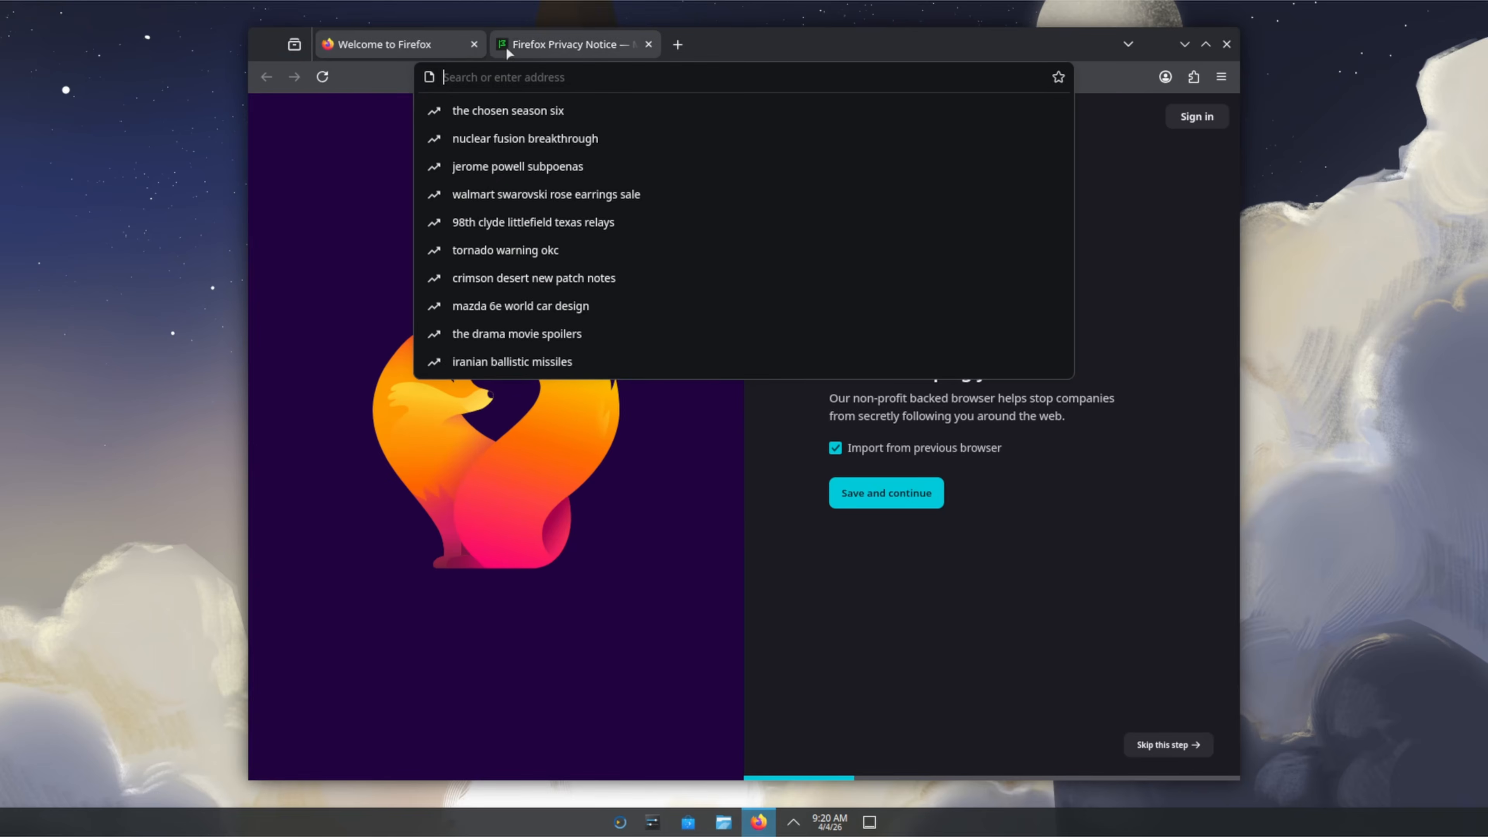
left_click(475, 45)
left_click(534, 78)
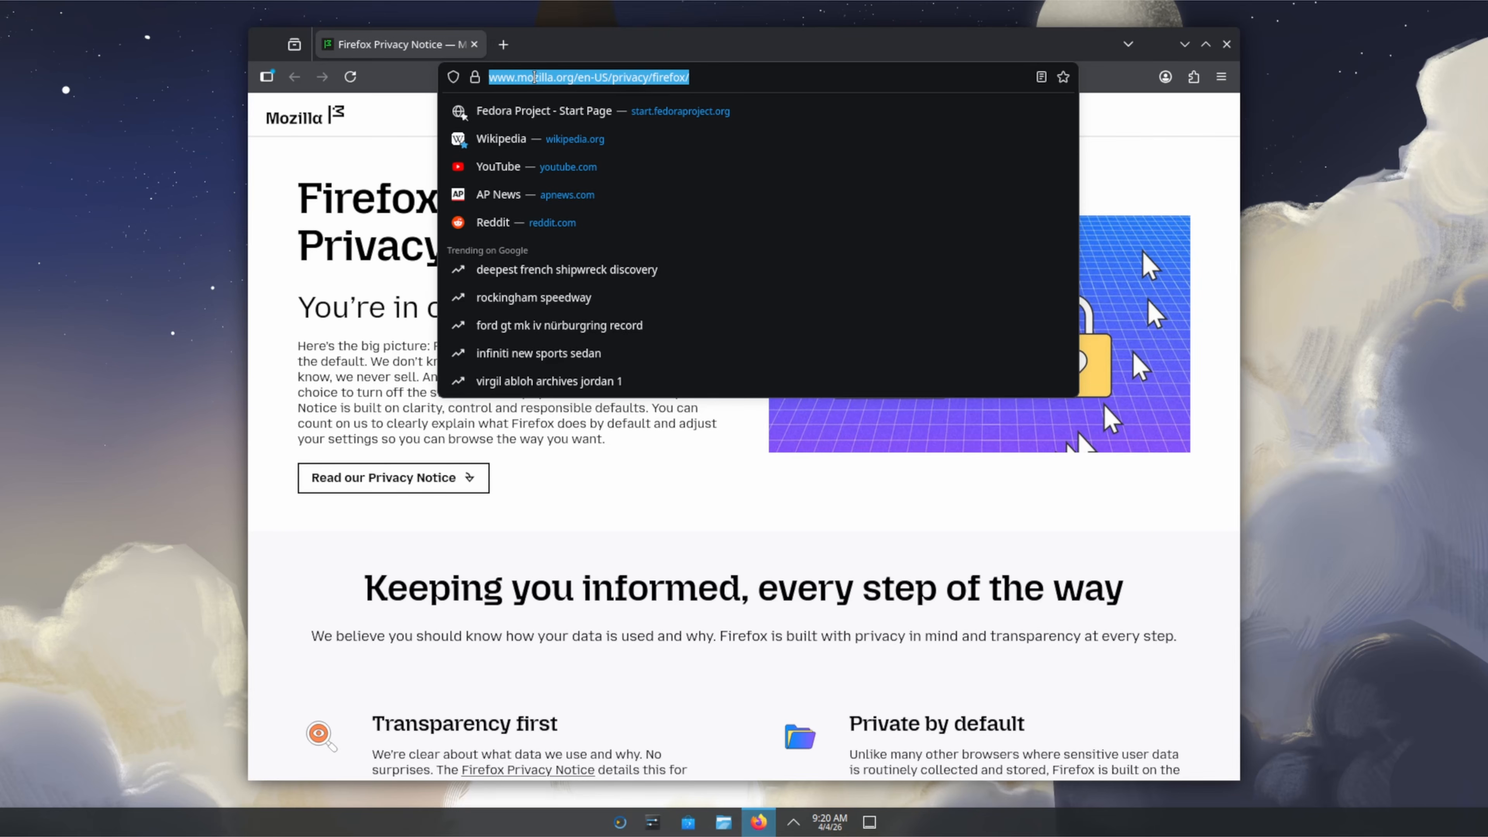
type("ultrawide wal")
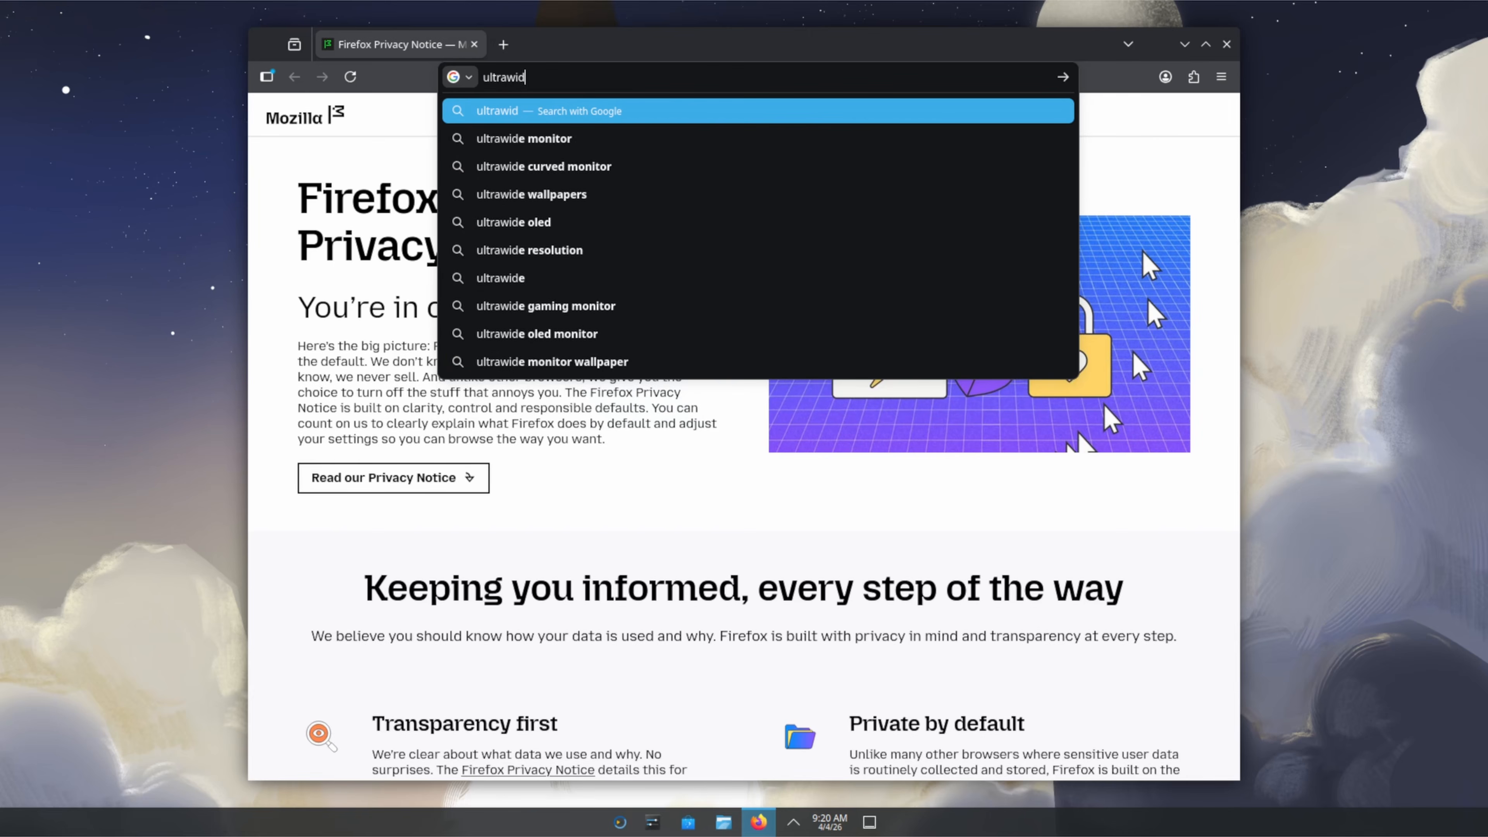
type("lpapers")
key("Return")
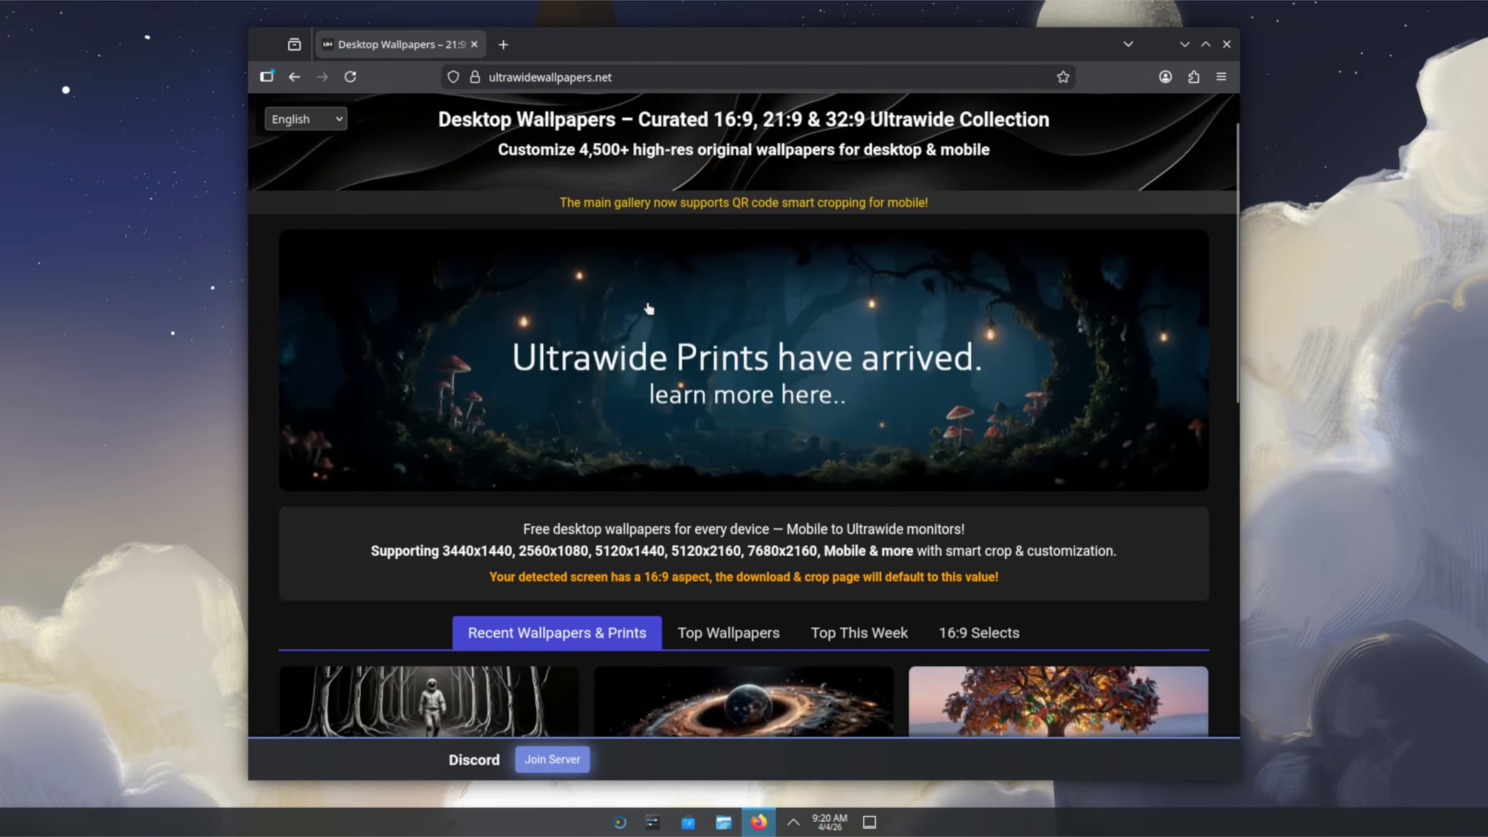
Pick the blue, pink and orange liquid wave image from Top Wallpapers on ultrawidewallpapers.net and open its crop and download page.
scroll(654, 309, "down", 7)
left_click(733, 187)
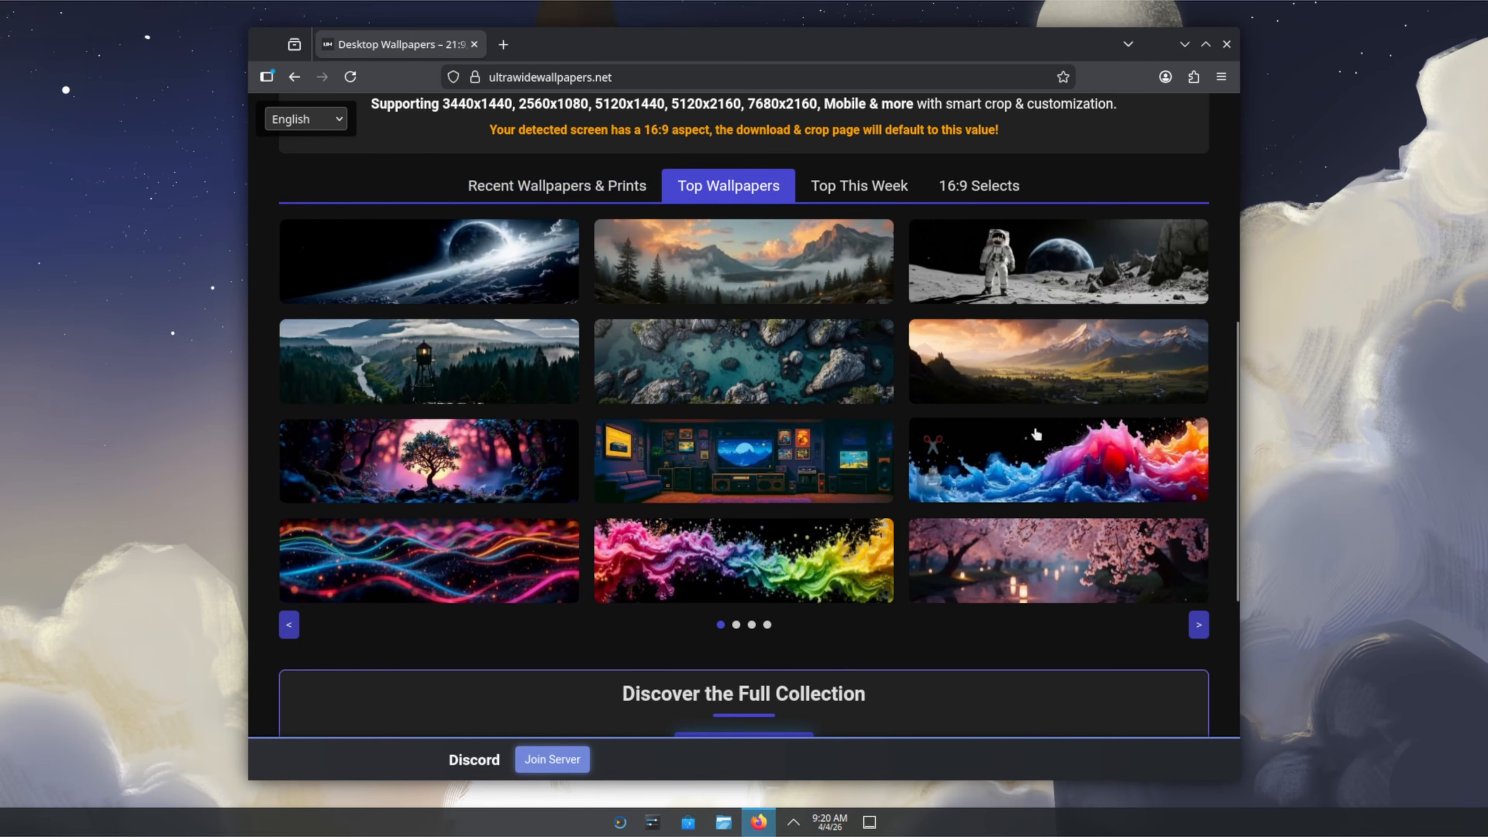
left_click(1047, 473)
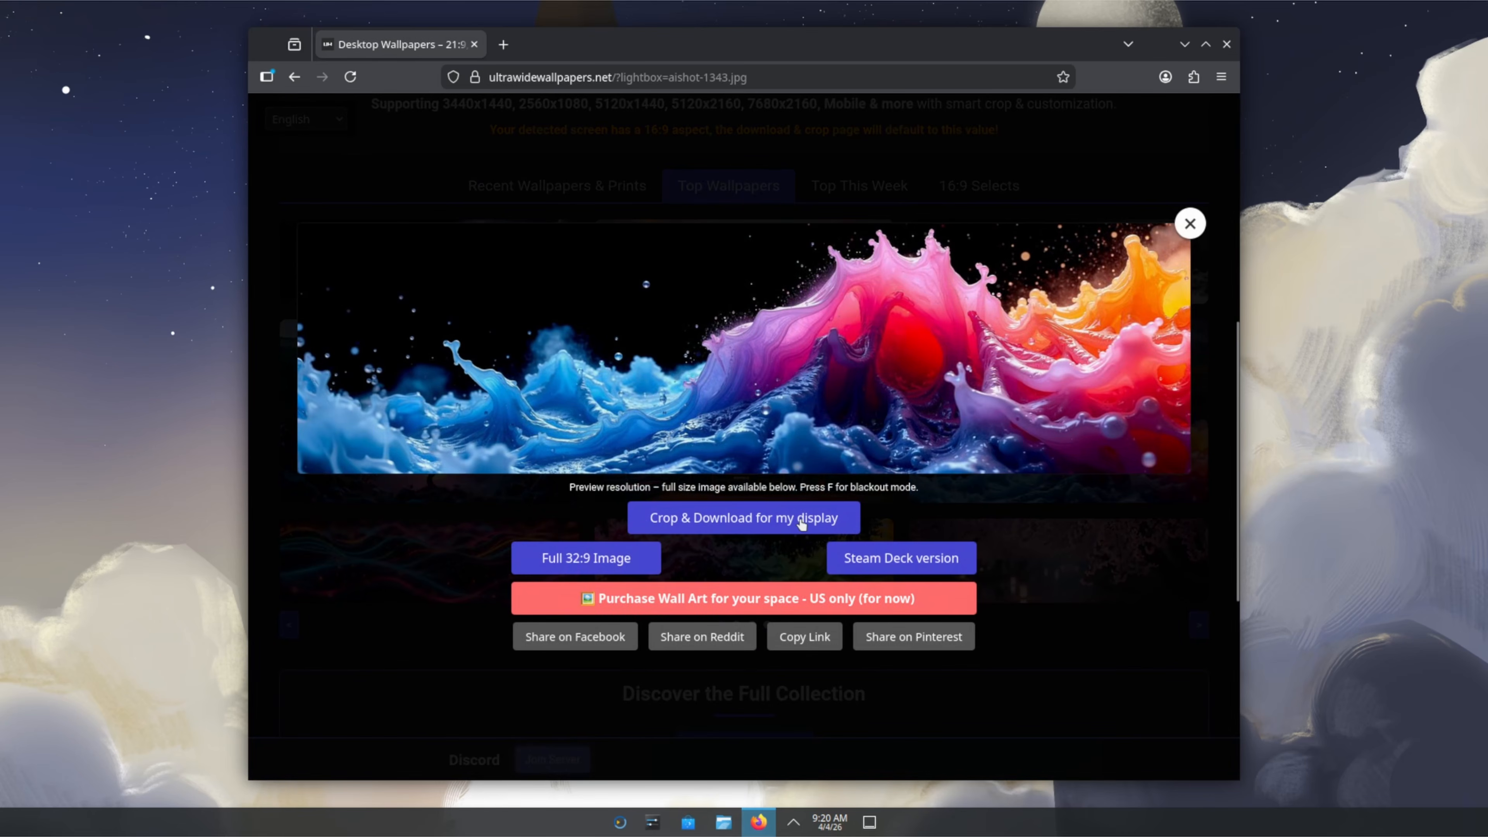
left_click(782, 526)
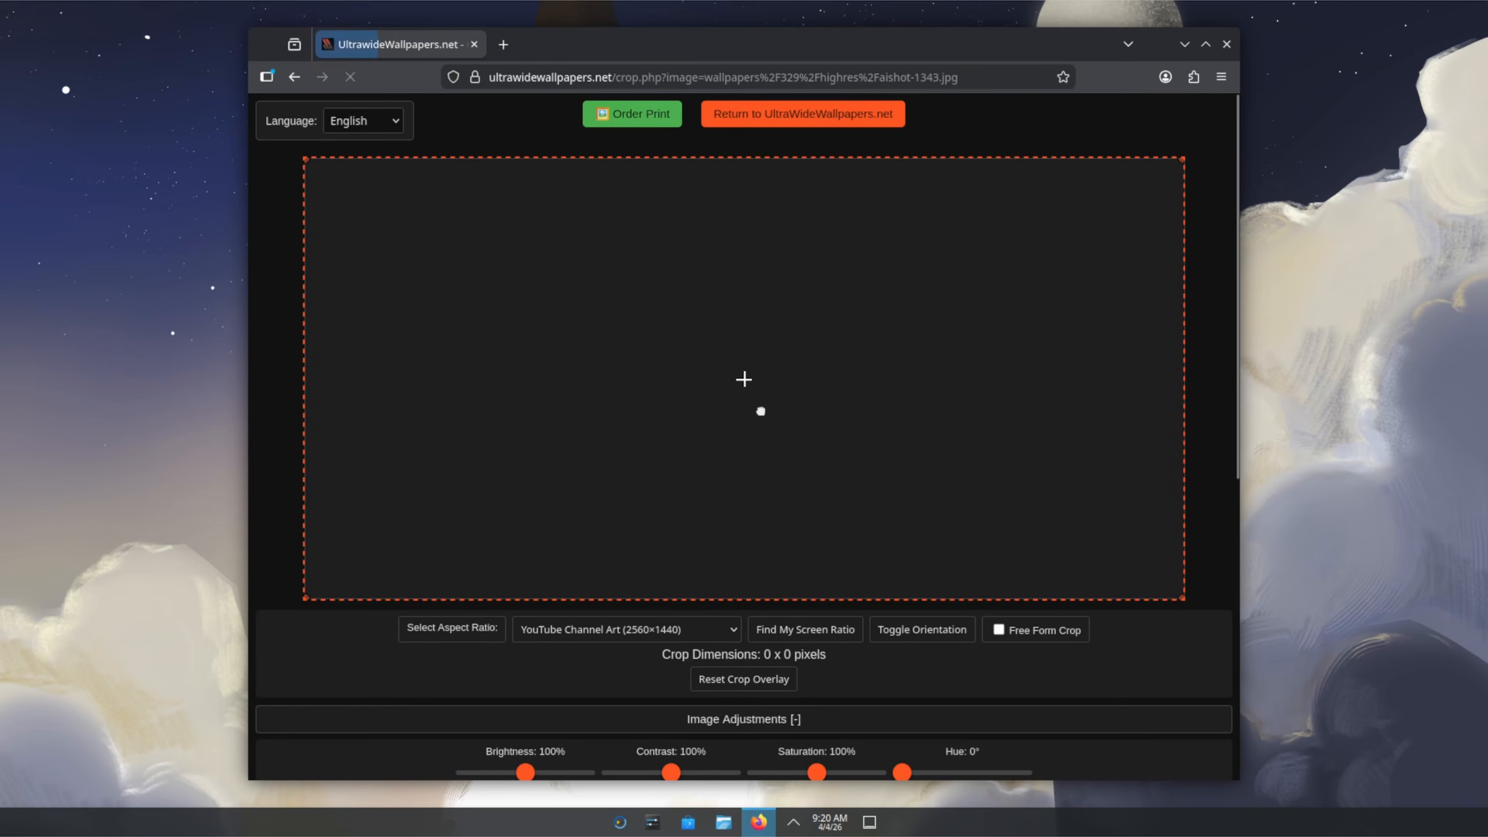
Position the crop frame over the middle of the wave image and download the wallpaper as JPG.
left_click_drag(745, 283, 528, 283)
left_click_drag(392, 273, 657, 301)
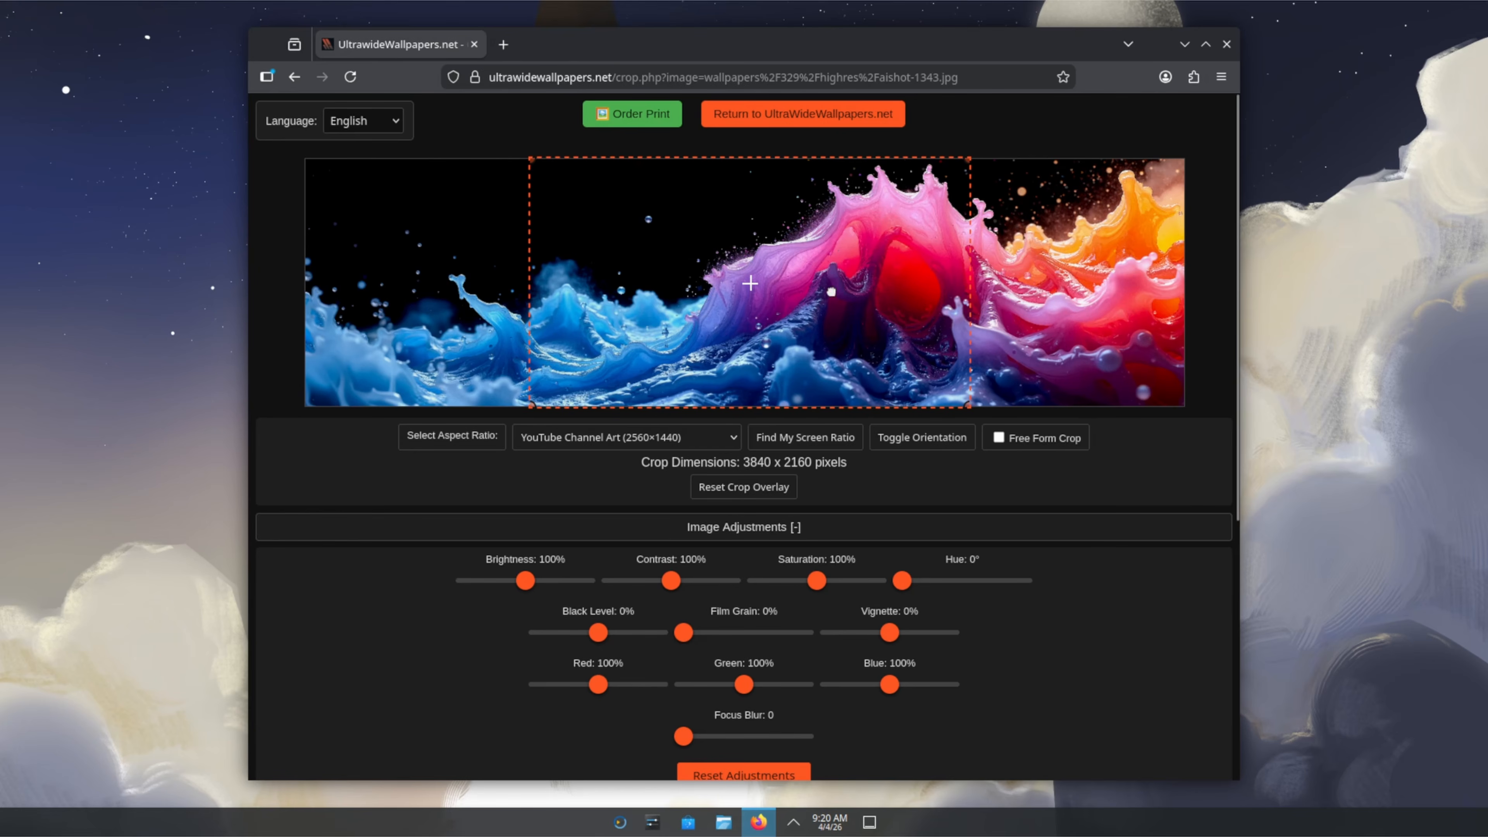
scroll(996, 533, "down", 5)
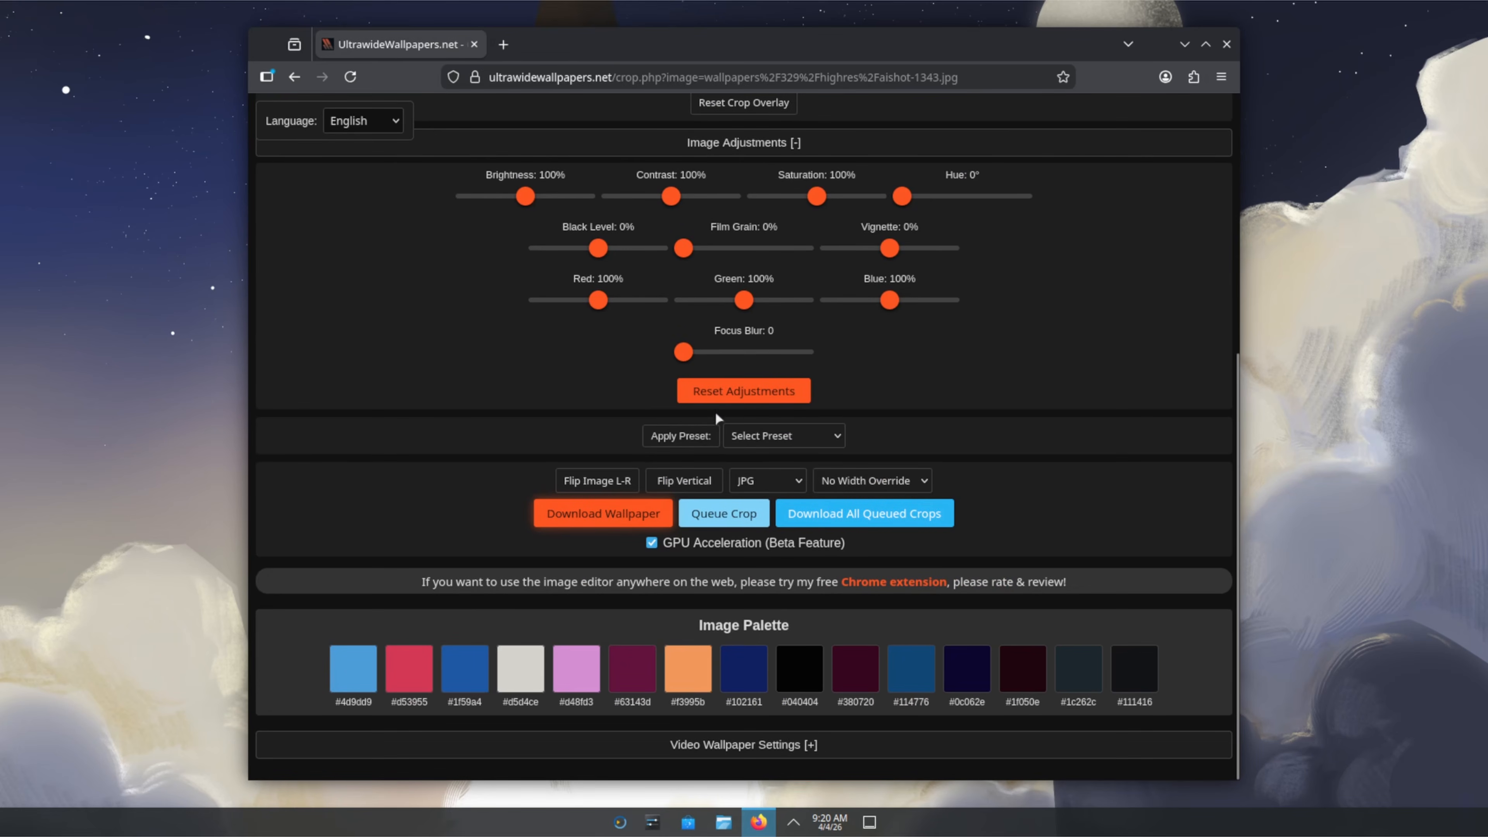
left_click(597, 524)
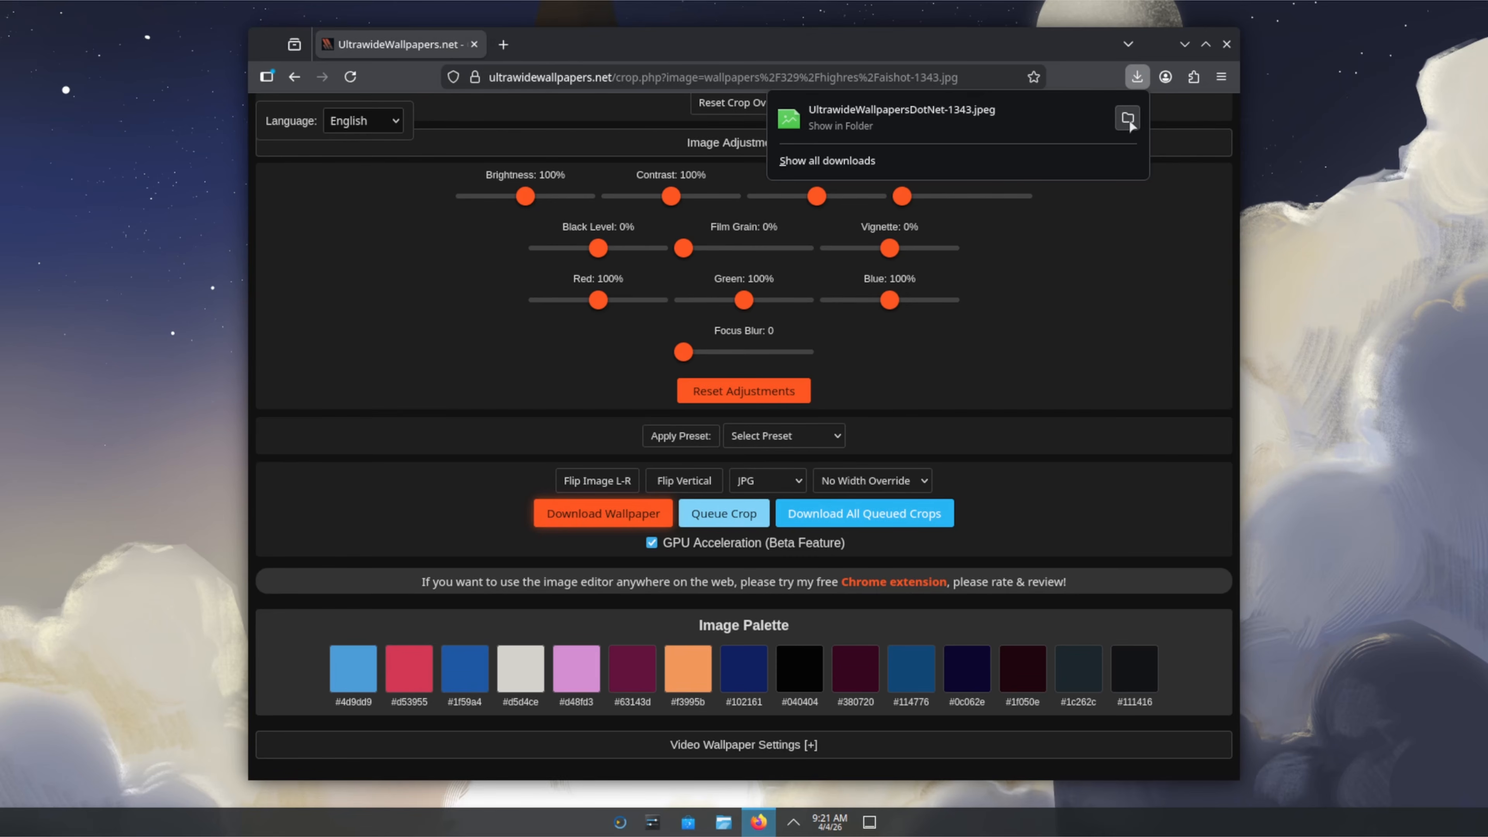
Show the downloaded UltrawideWallpapersDotNet-1343.jpeg in its folder, set it as the desktop wallpaper and reveal the desktop.
left_click(1128, 118)
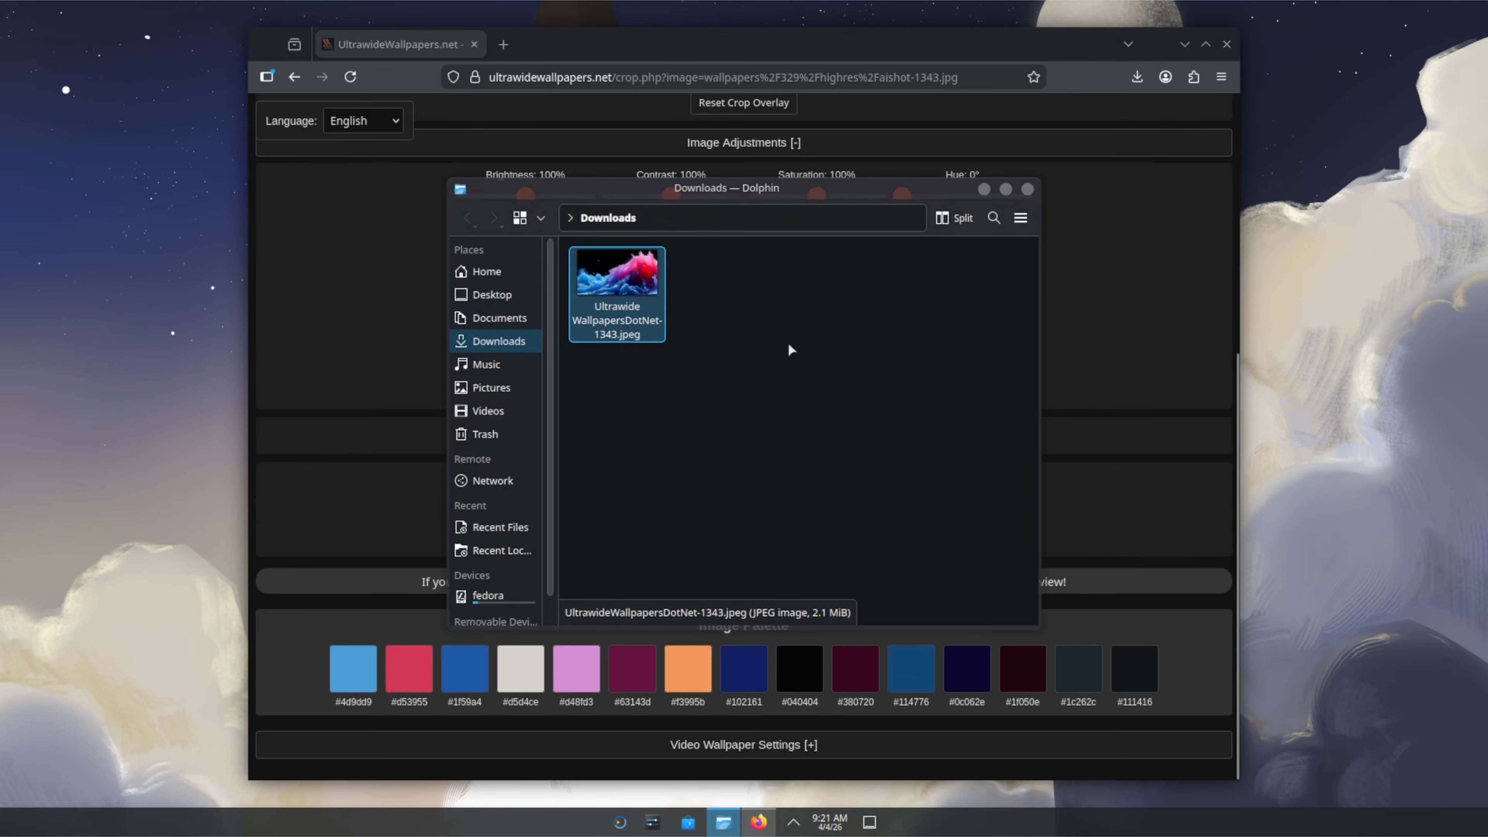
right_click(612, 283)
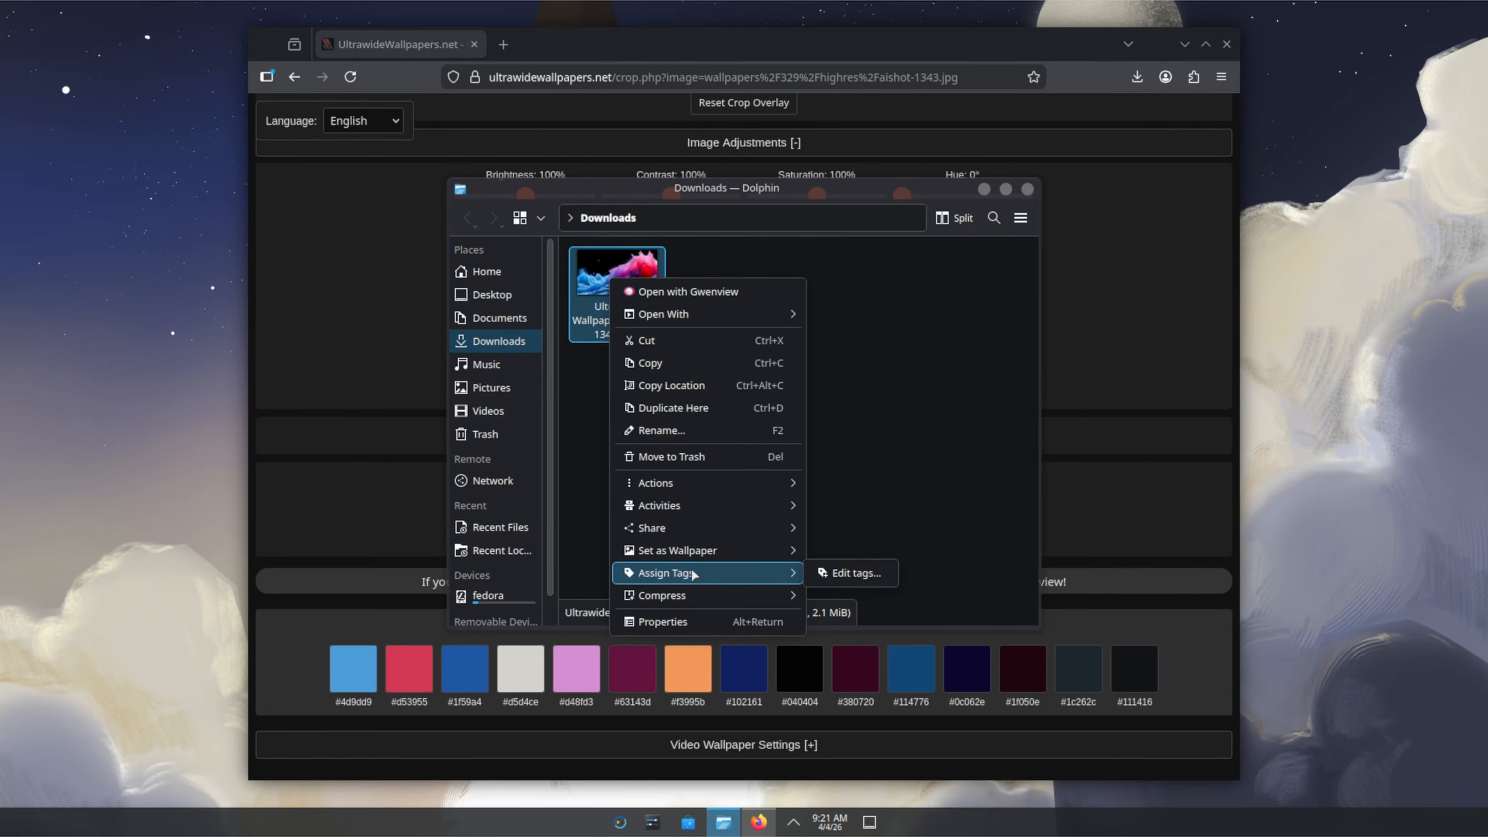
mouse_move(694, 554)
left_click(838, 550)
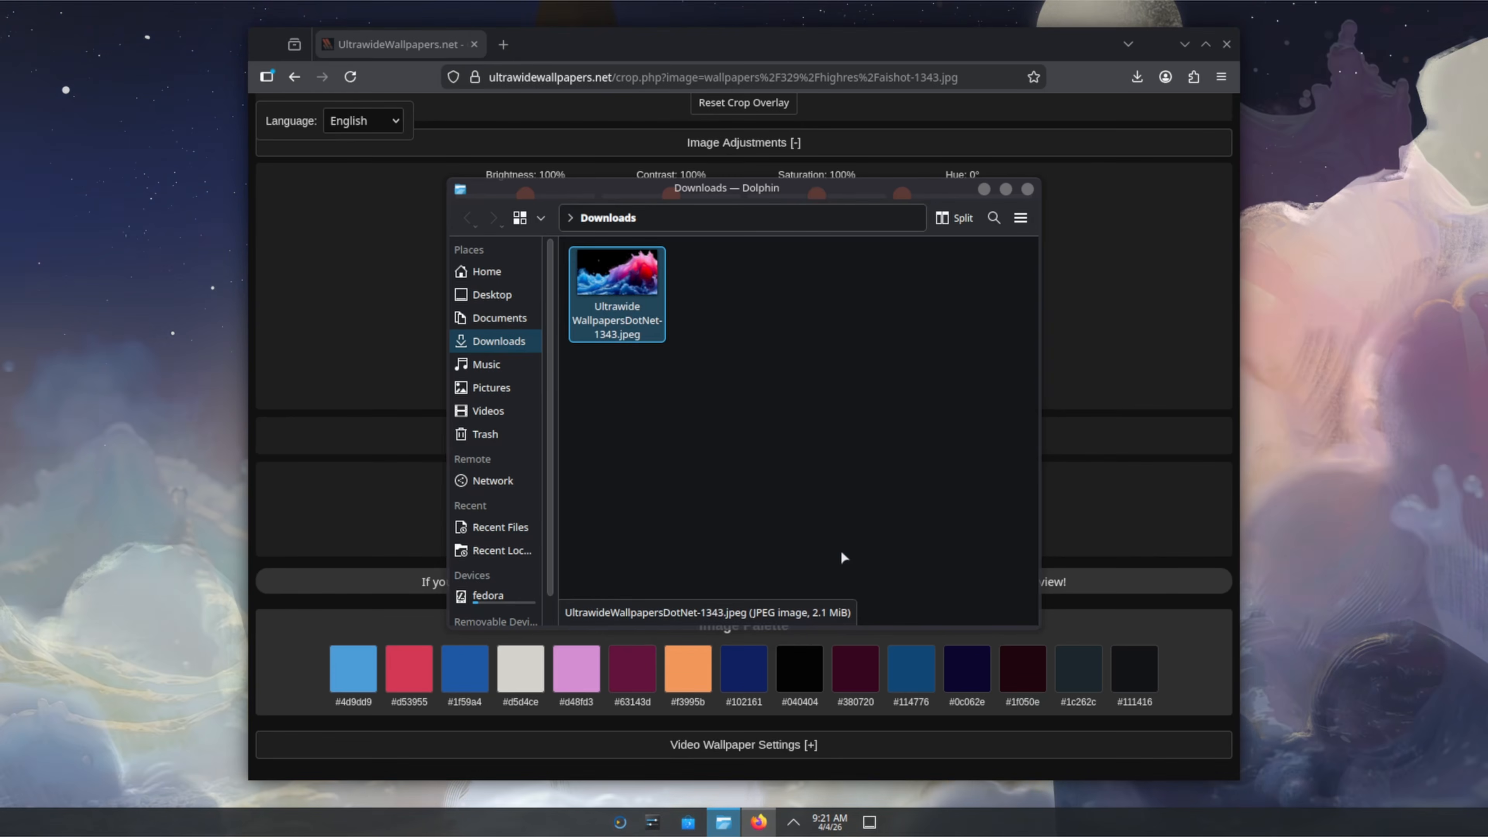
key("super+d")
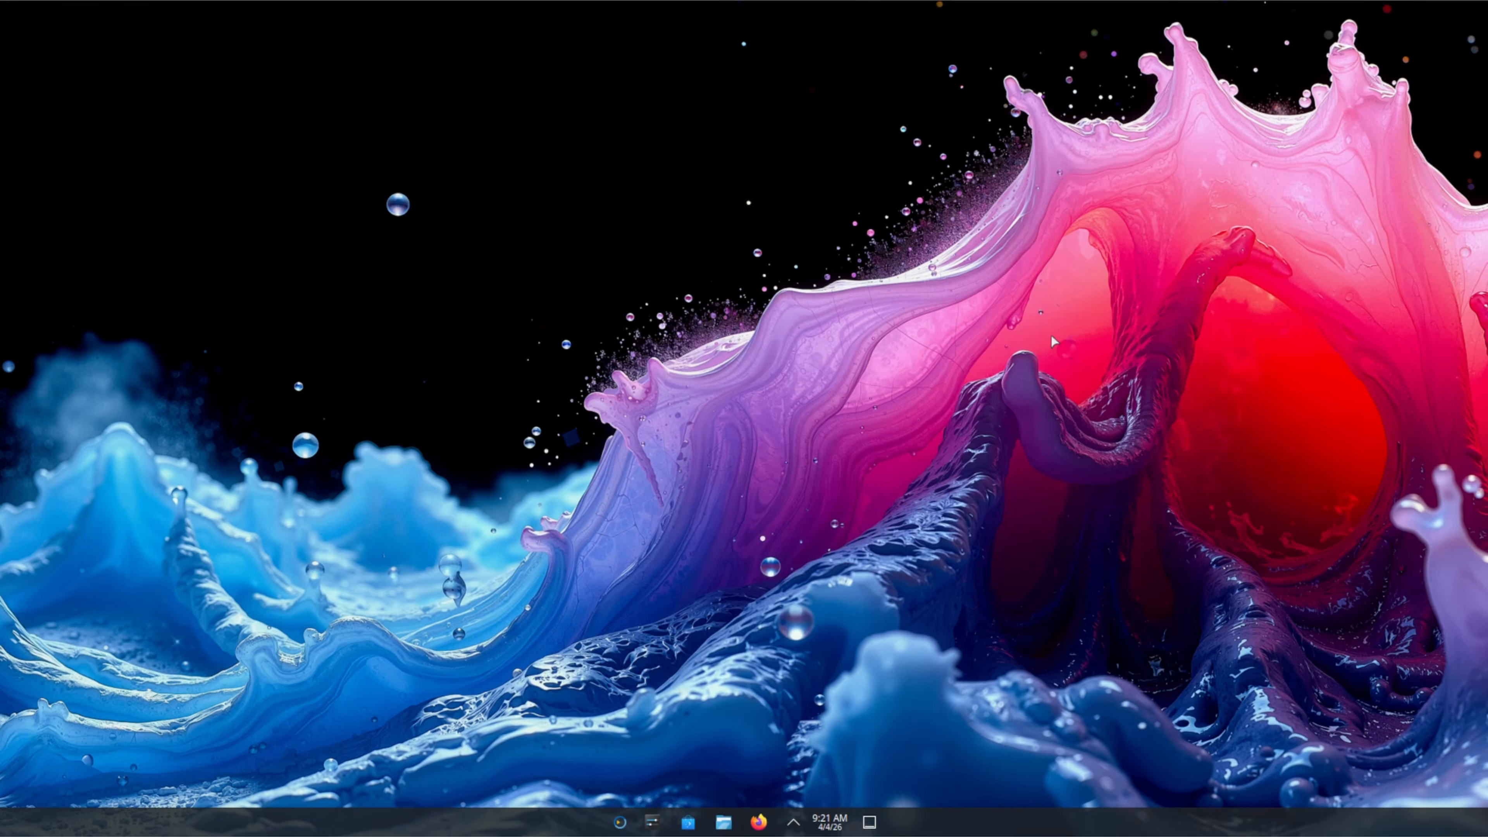
Add the vector clock widget to the desktop and place it over the dark upper area of the wallpaper.
right_click(941, 829)
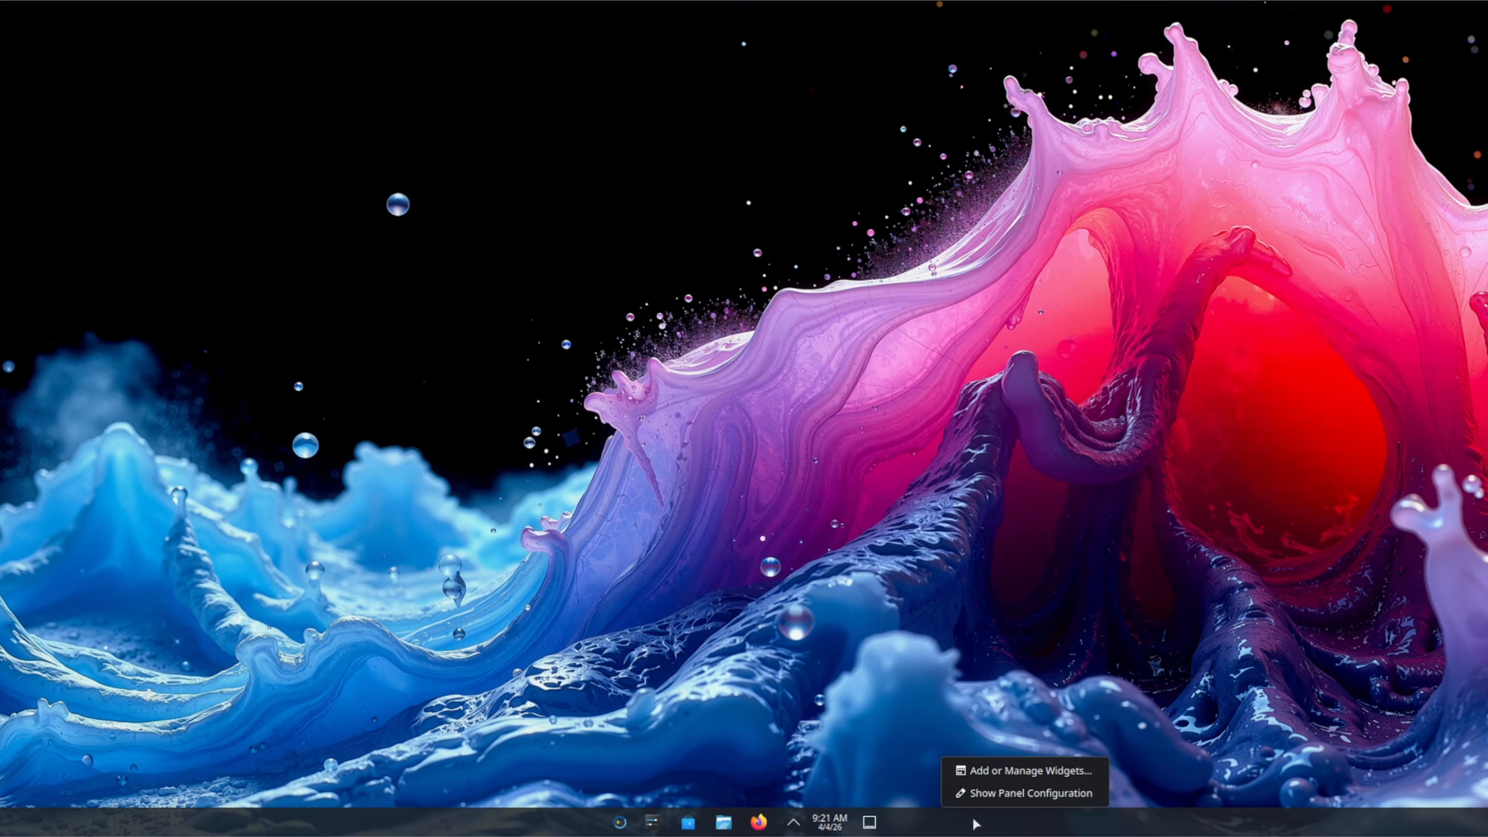
left_click(1003, 797)
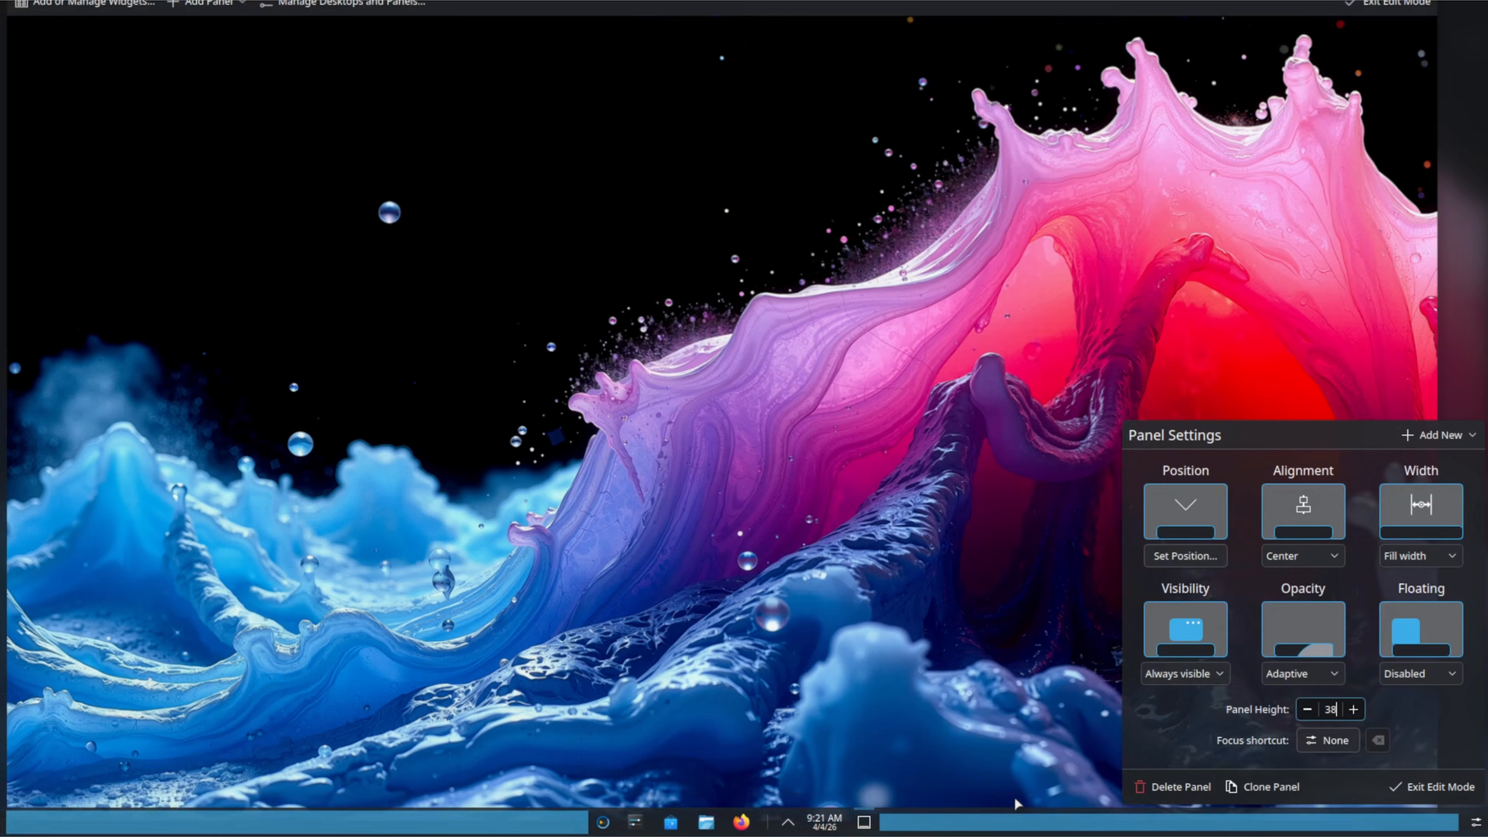
left_click(134, 118)
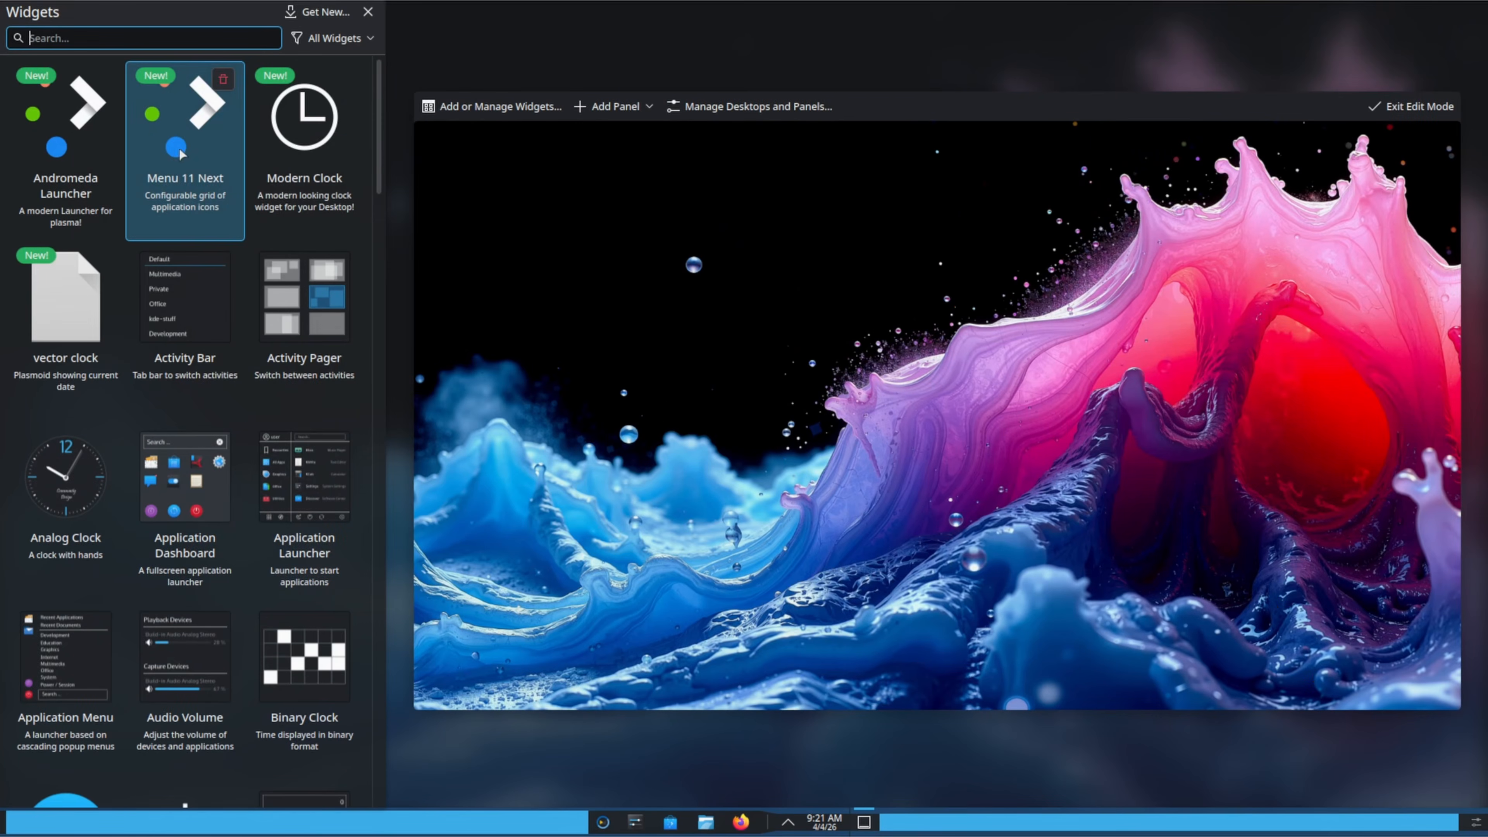
right_click(1024, 832)
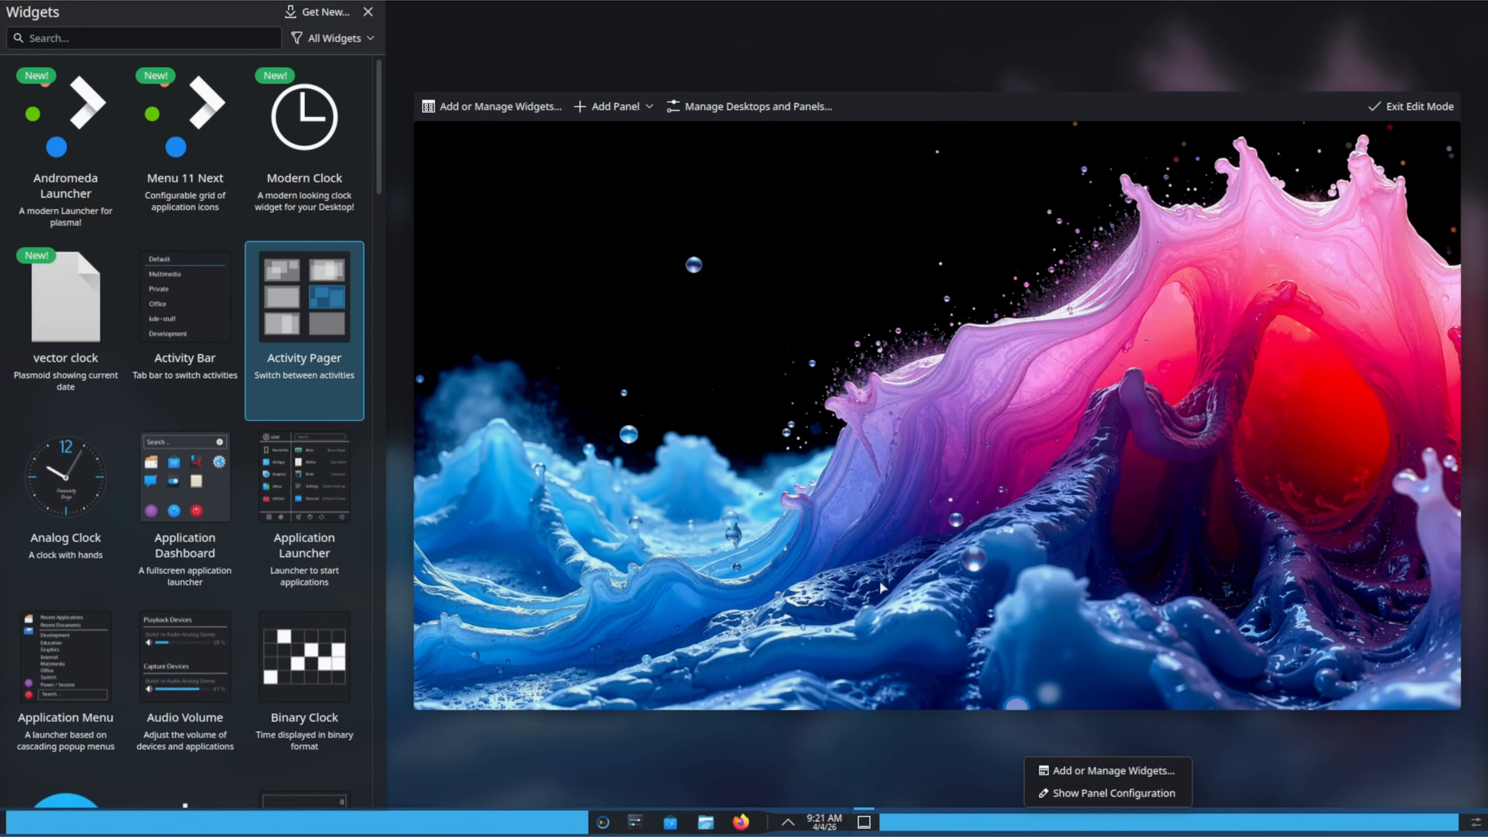
left_click(383, 146)
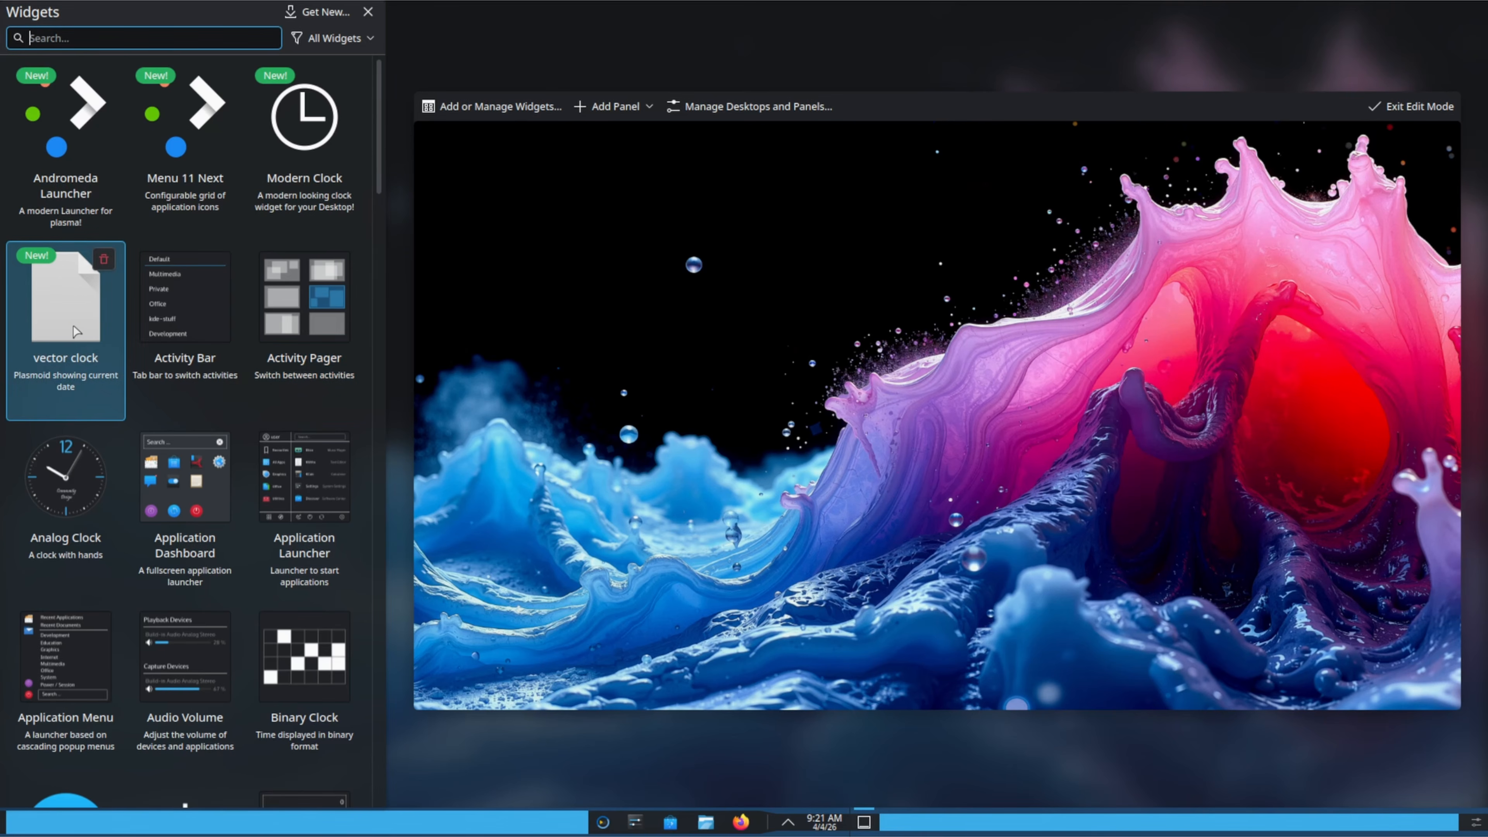
left_click_drag(88, 311, 638, 272)
left_click_drag(727, 309, 537, 179)
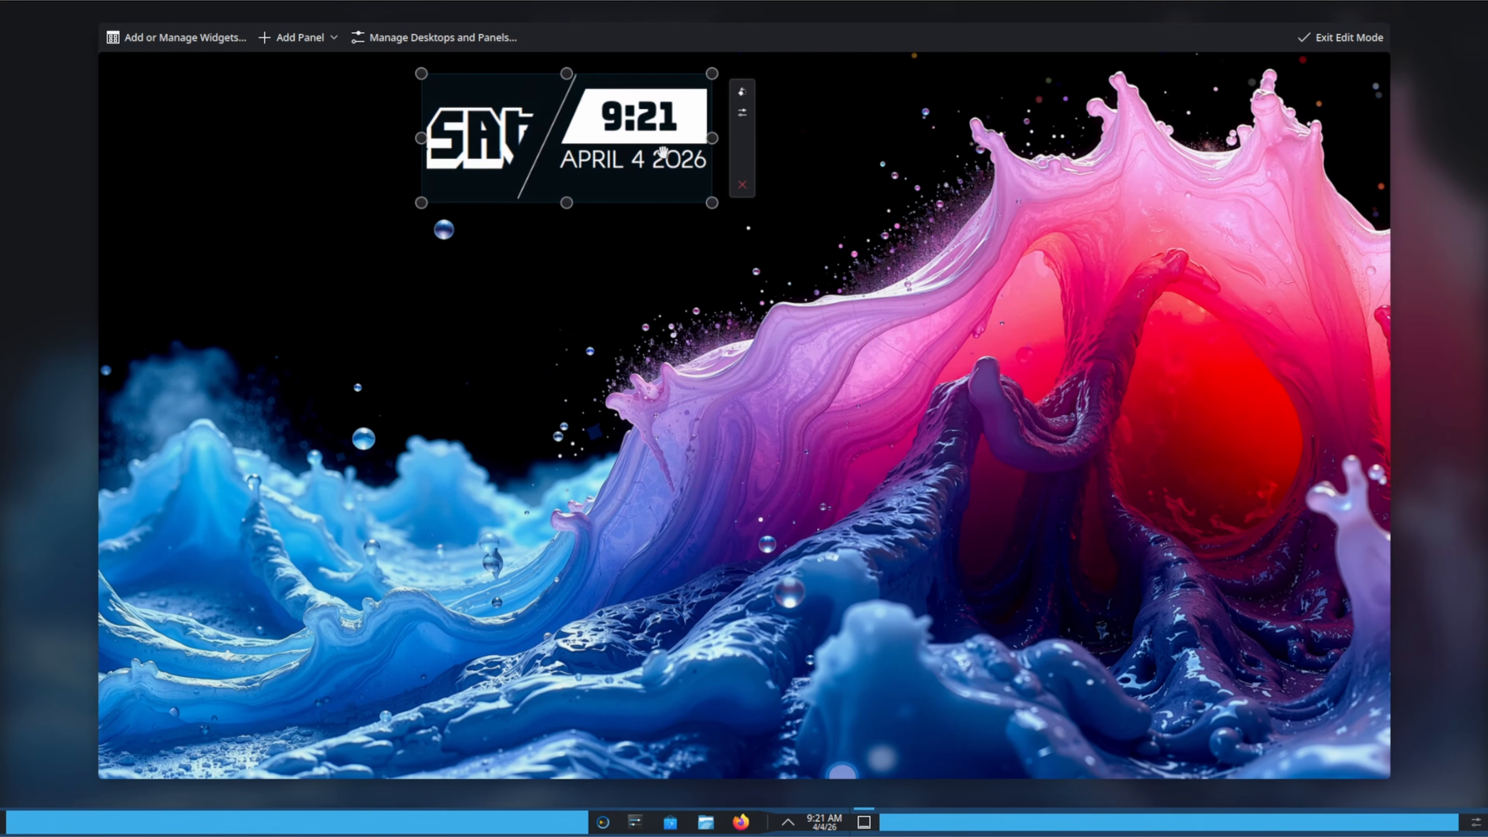
Change the vector clock's color to blue #41a6ff in its settings and accept the change.
left_click(743, 110)
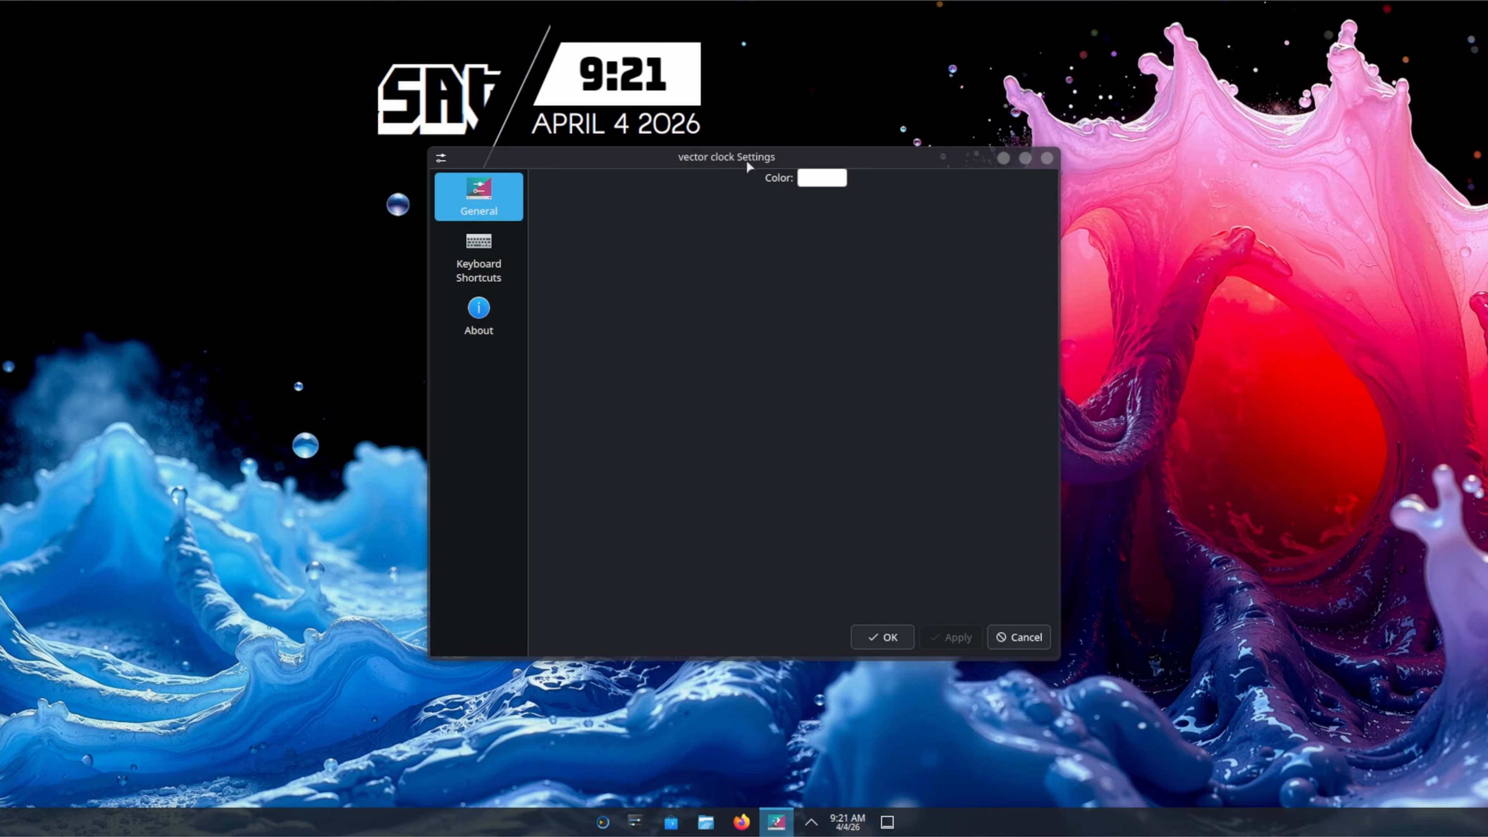
left_click_drag(746, 159, 910, 200)
left_click(990, 217)
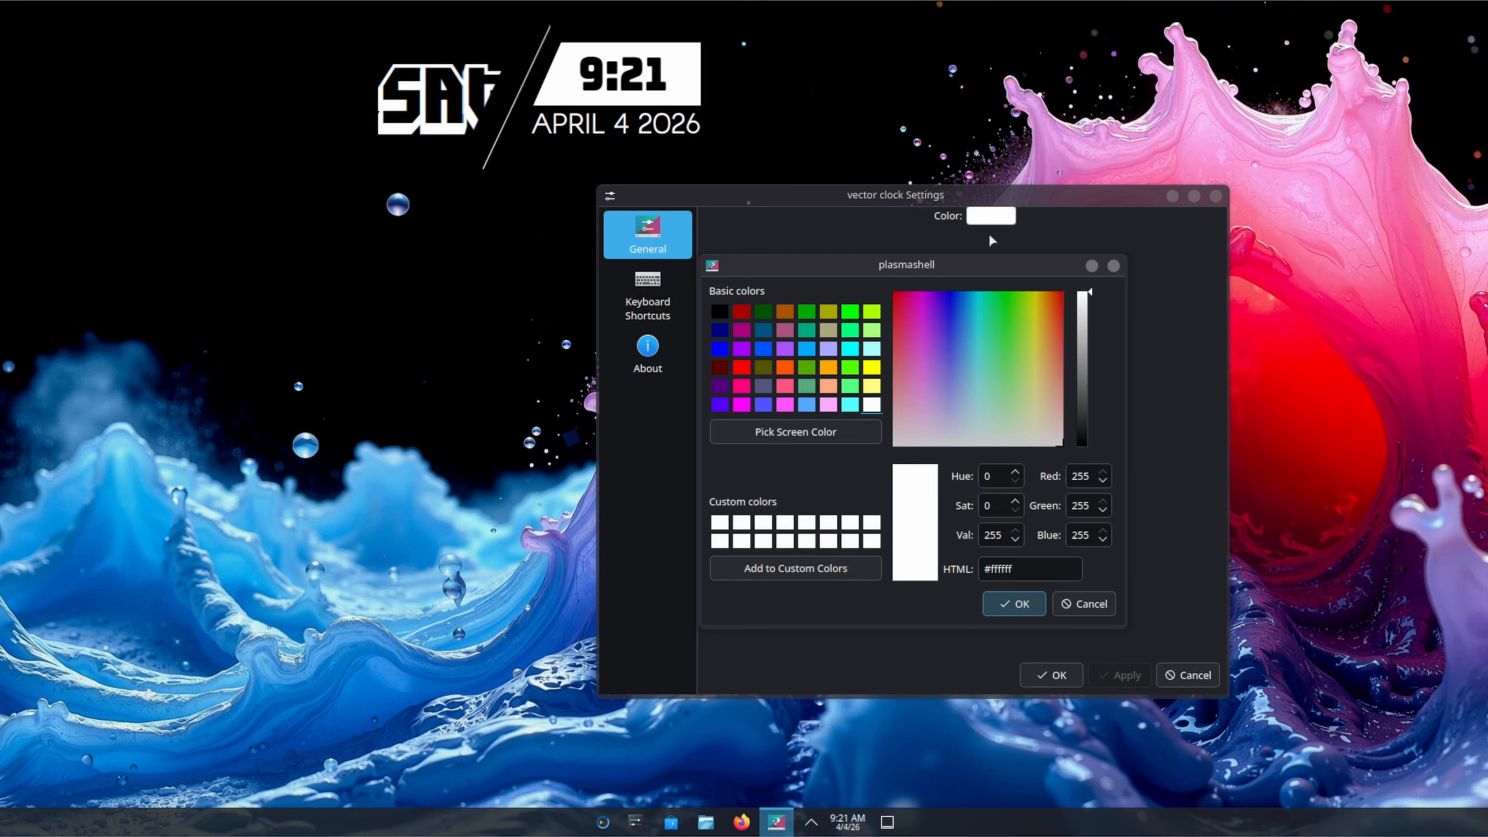
left_click_drag(964, 312, 964, 330)
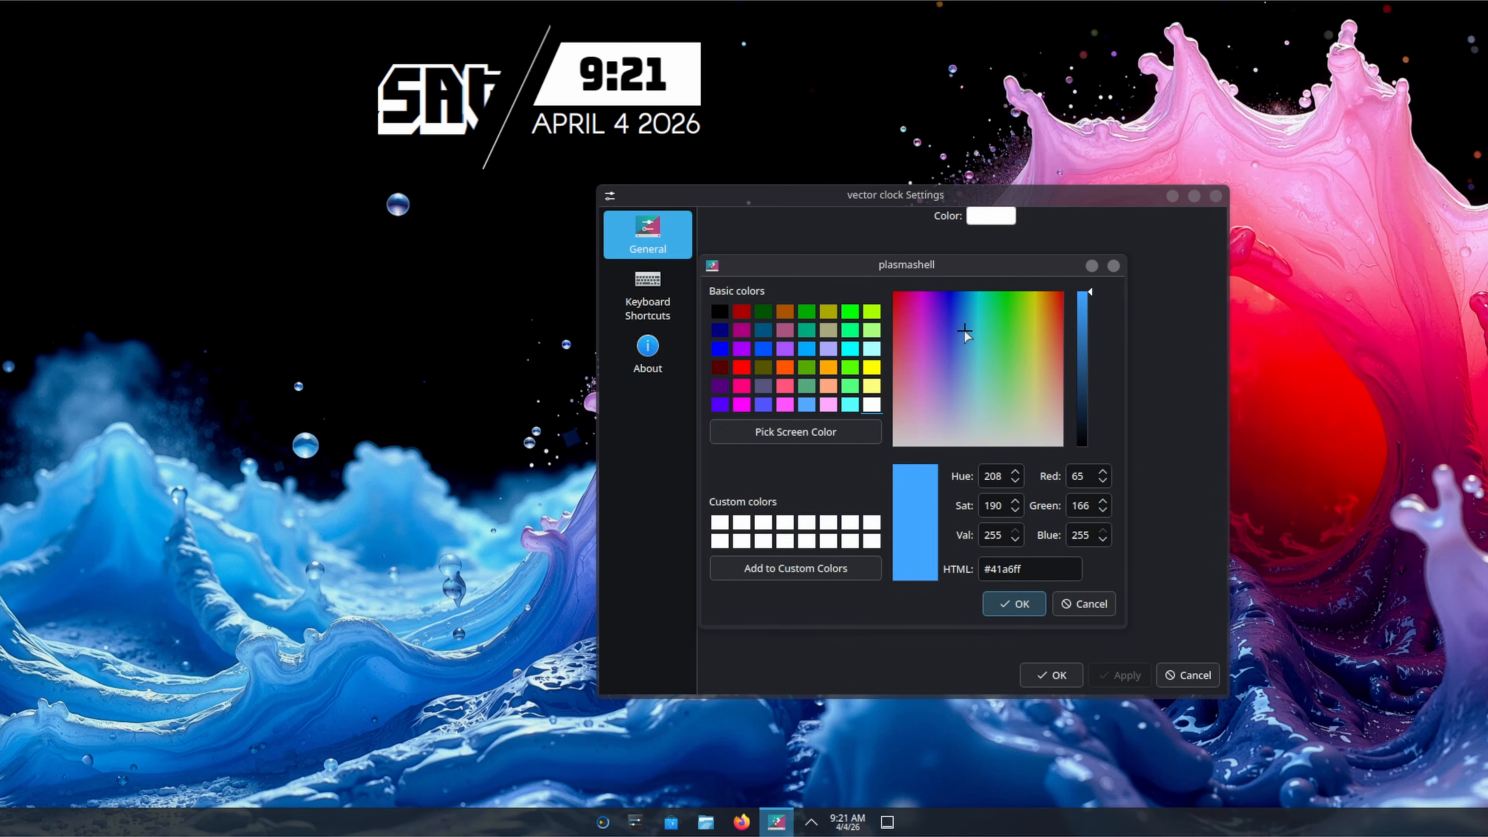
left_click(1007, 610)
left_click(1118, 677)
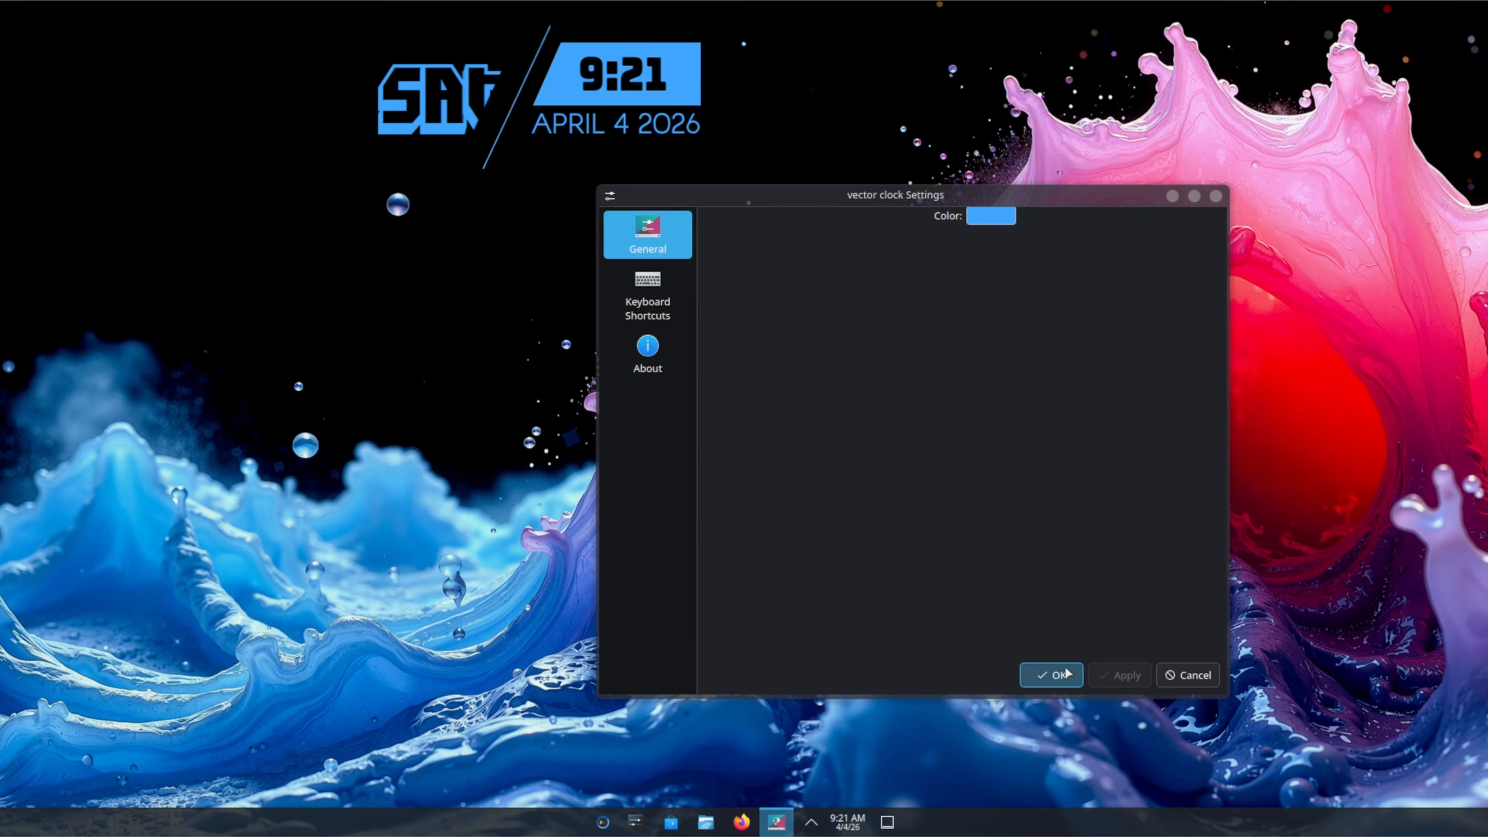
left_click(1054, 676)
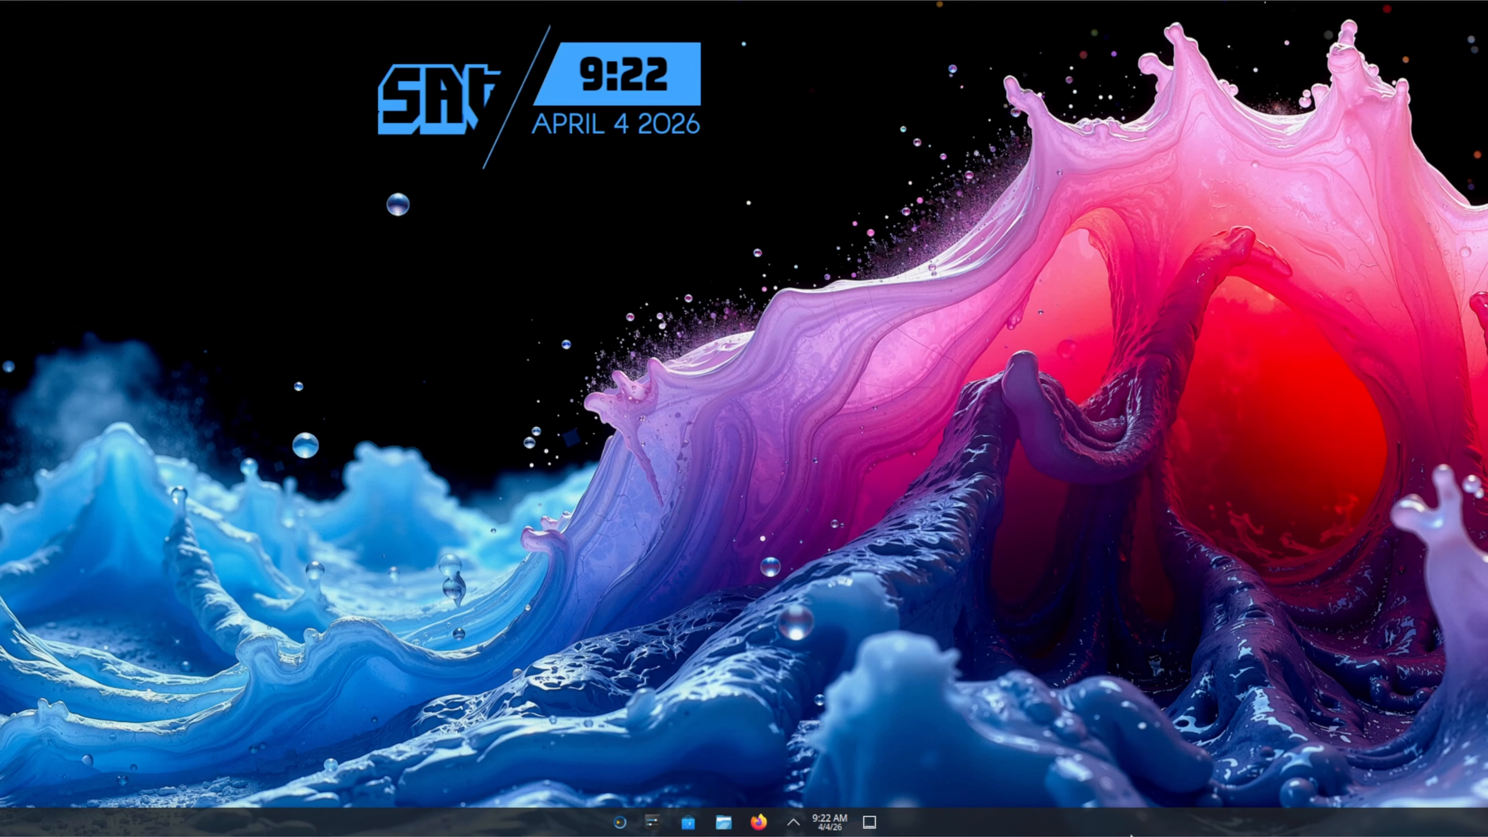
Set the panel's width to Fit content in the panel configuration.
right_click(937, 832)
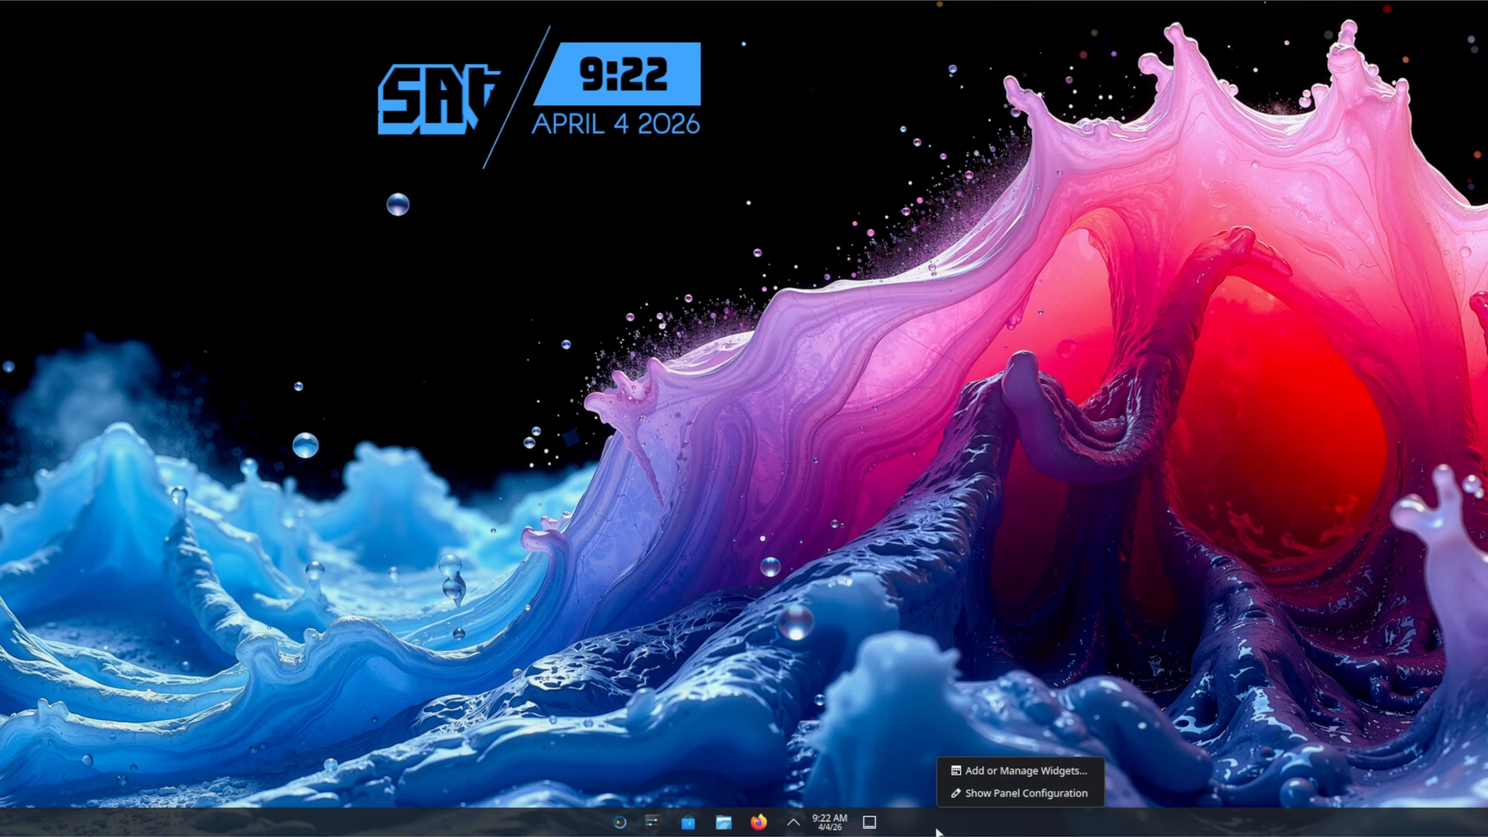
left_click(1001, 794)
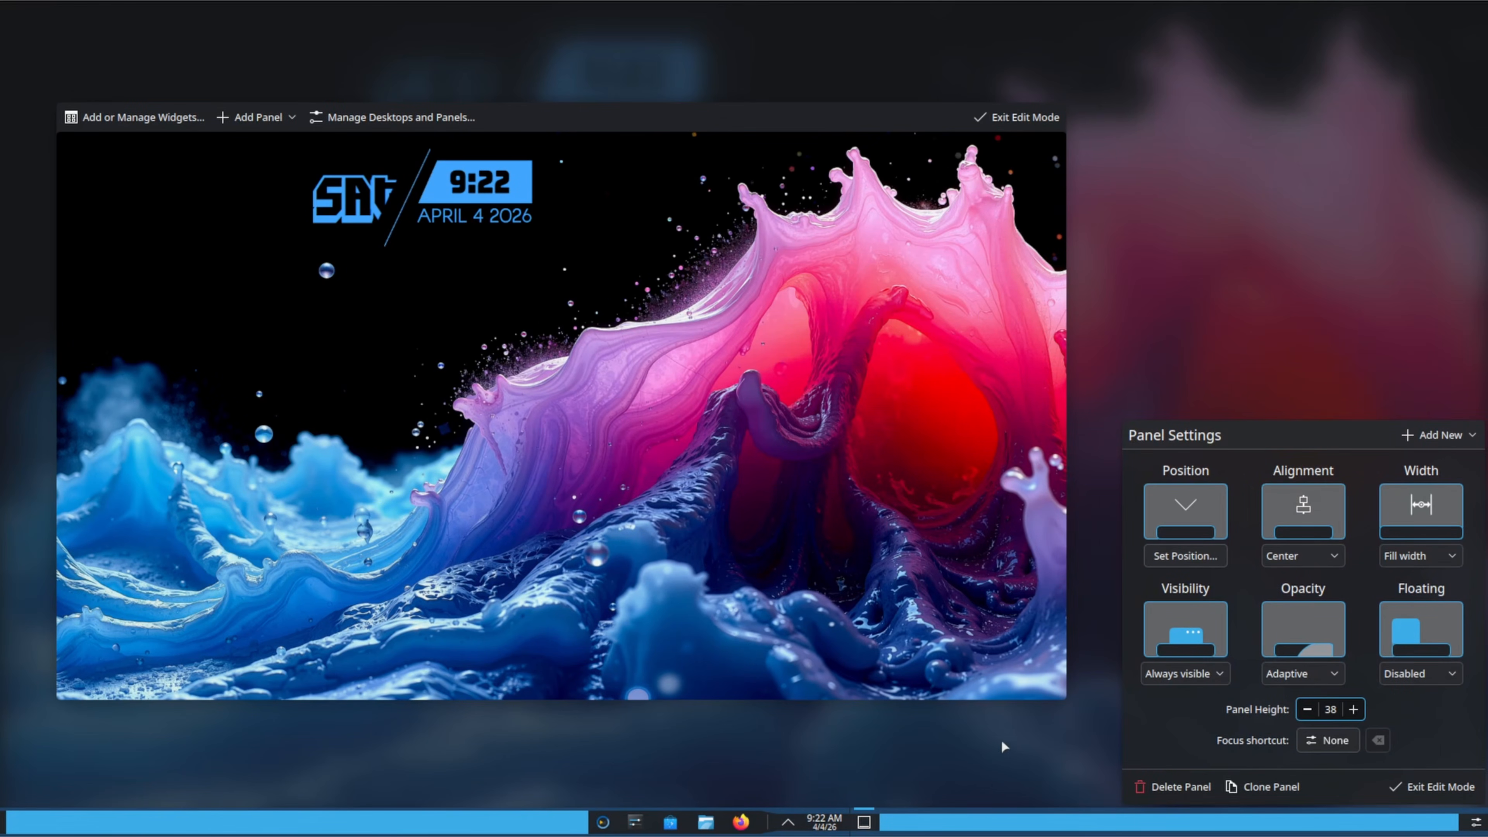
left_click(1450, 556)
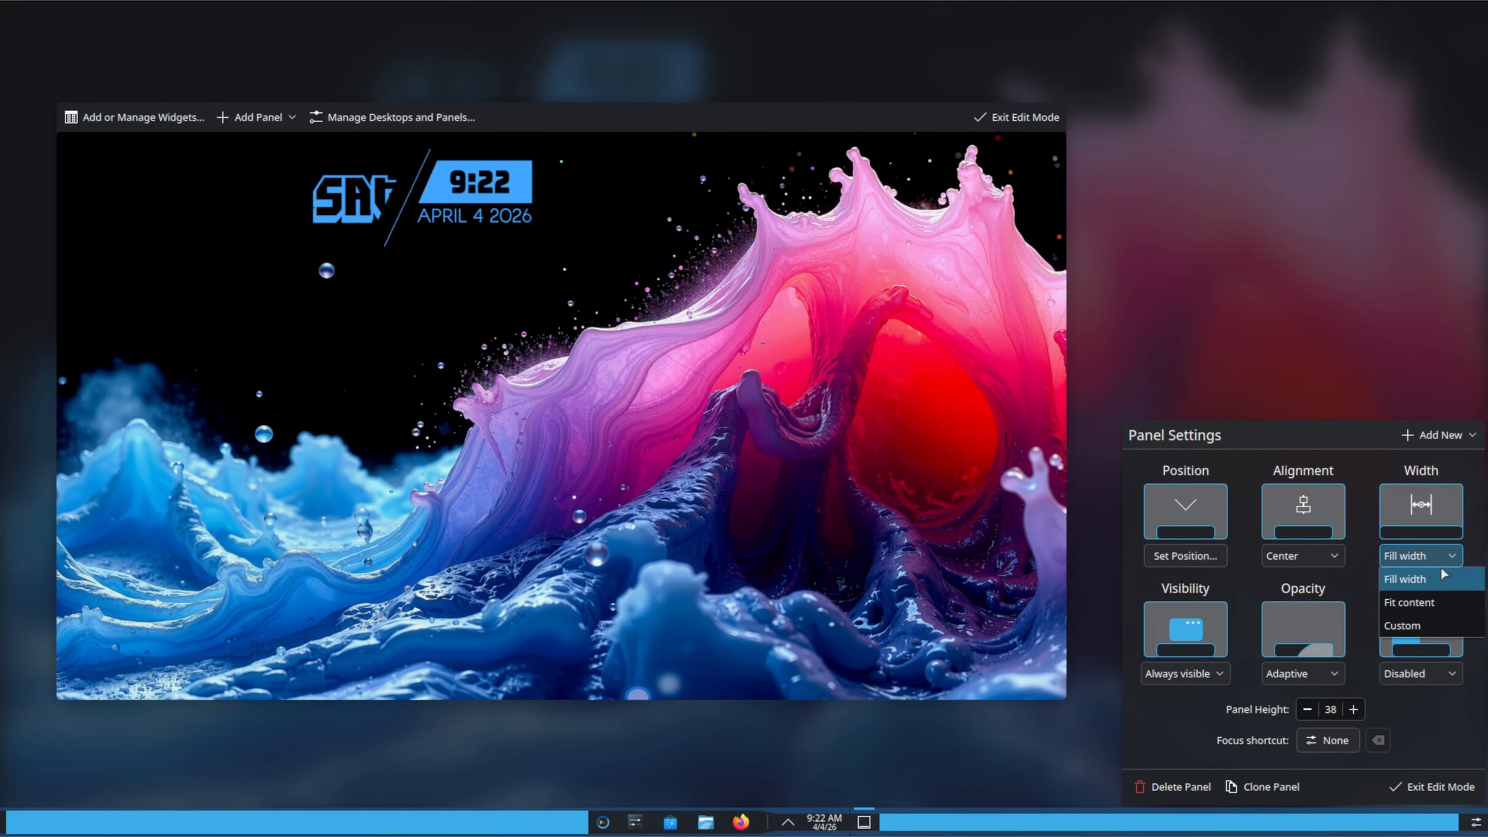
left_click(1430, 602)
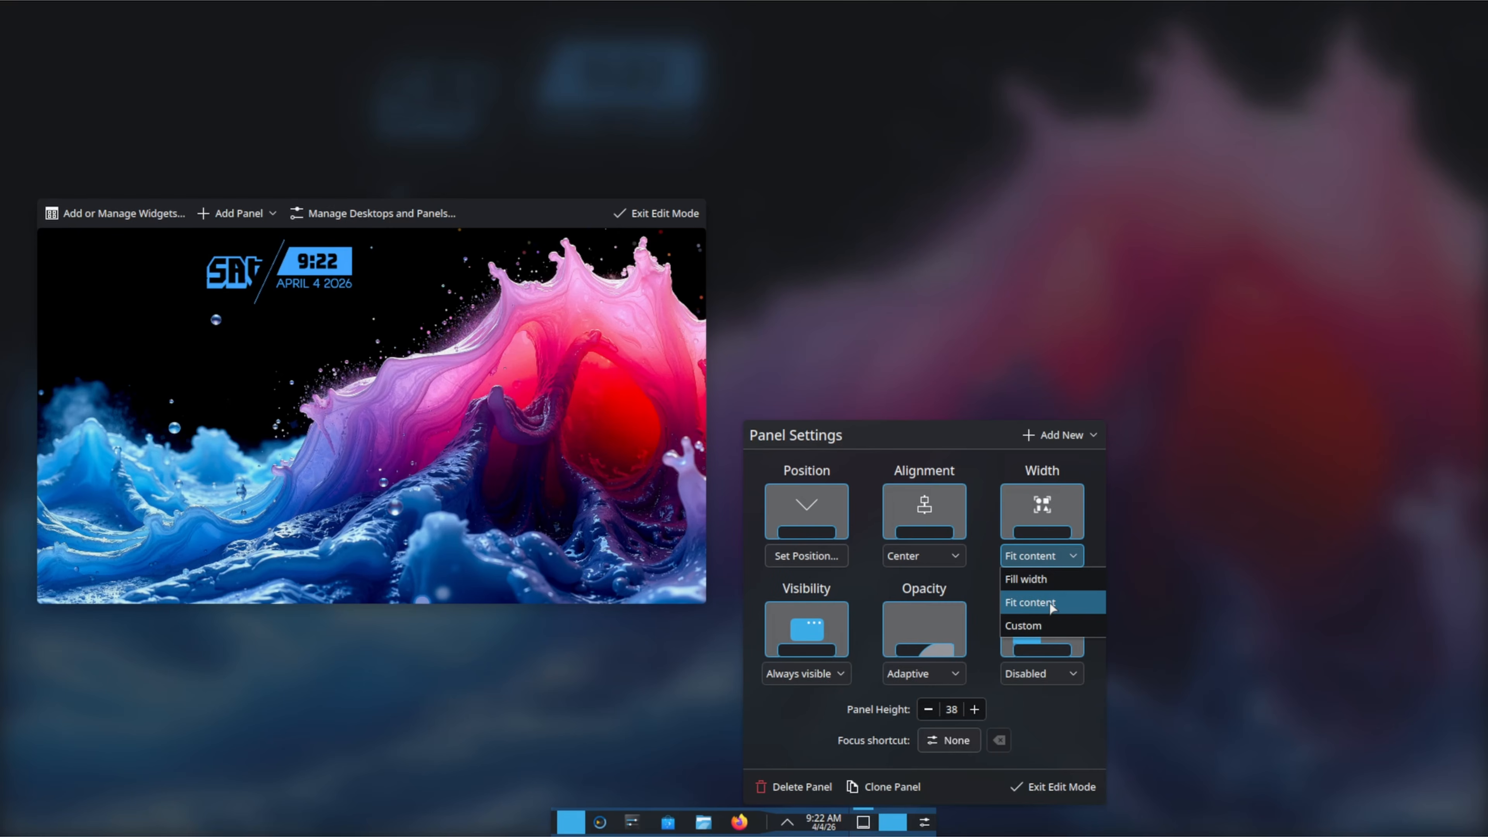
left_click(953, 432)
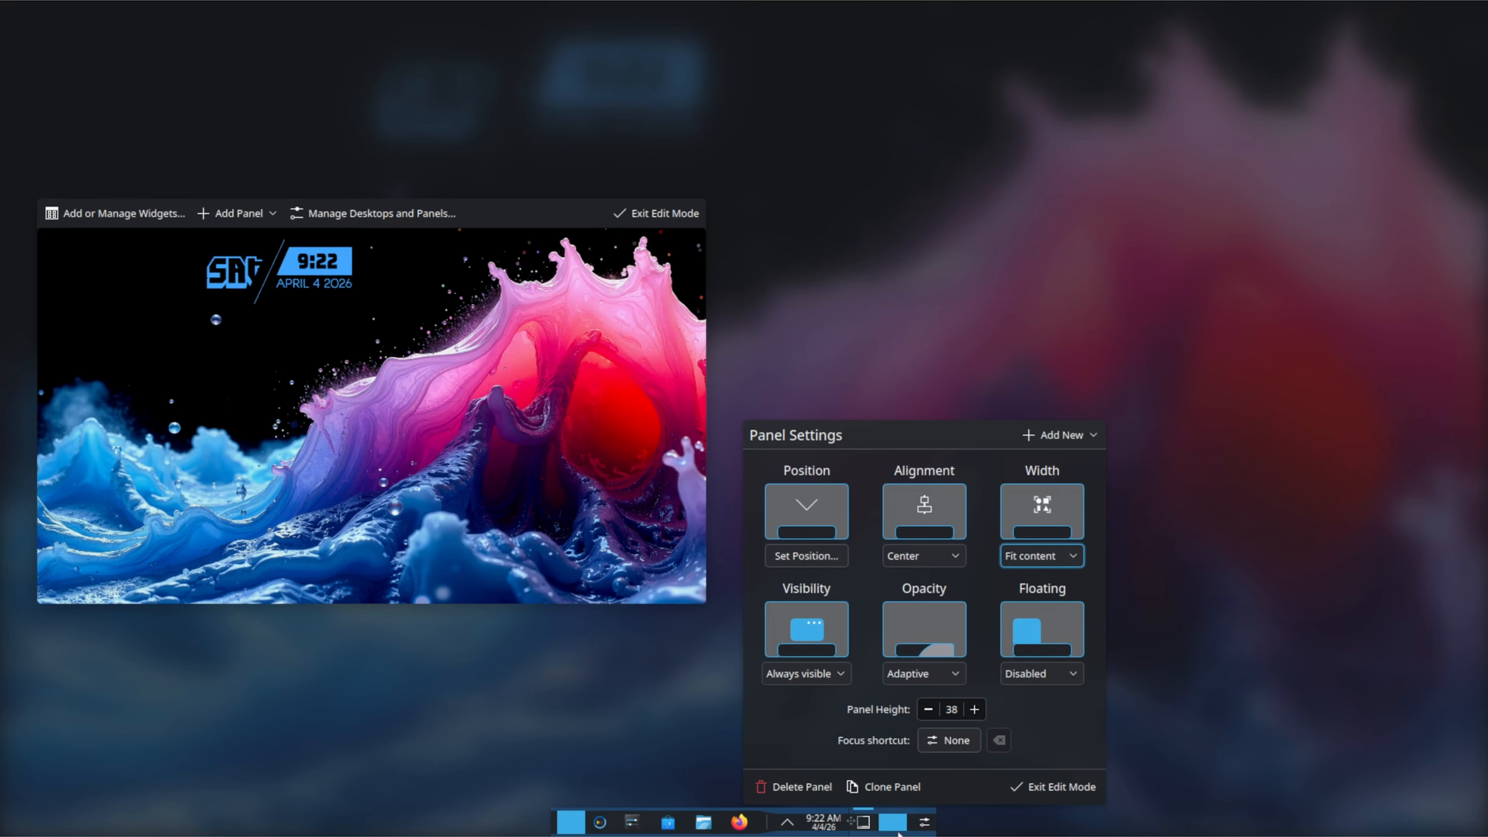
Remove the Peek at Desktop widget from the panel and widen both end spacers slightly, finishing panel editing.
mouse_move(896, 829)
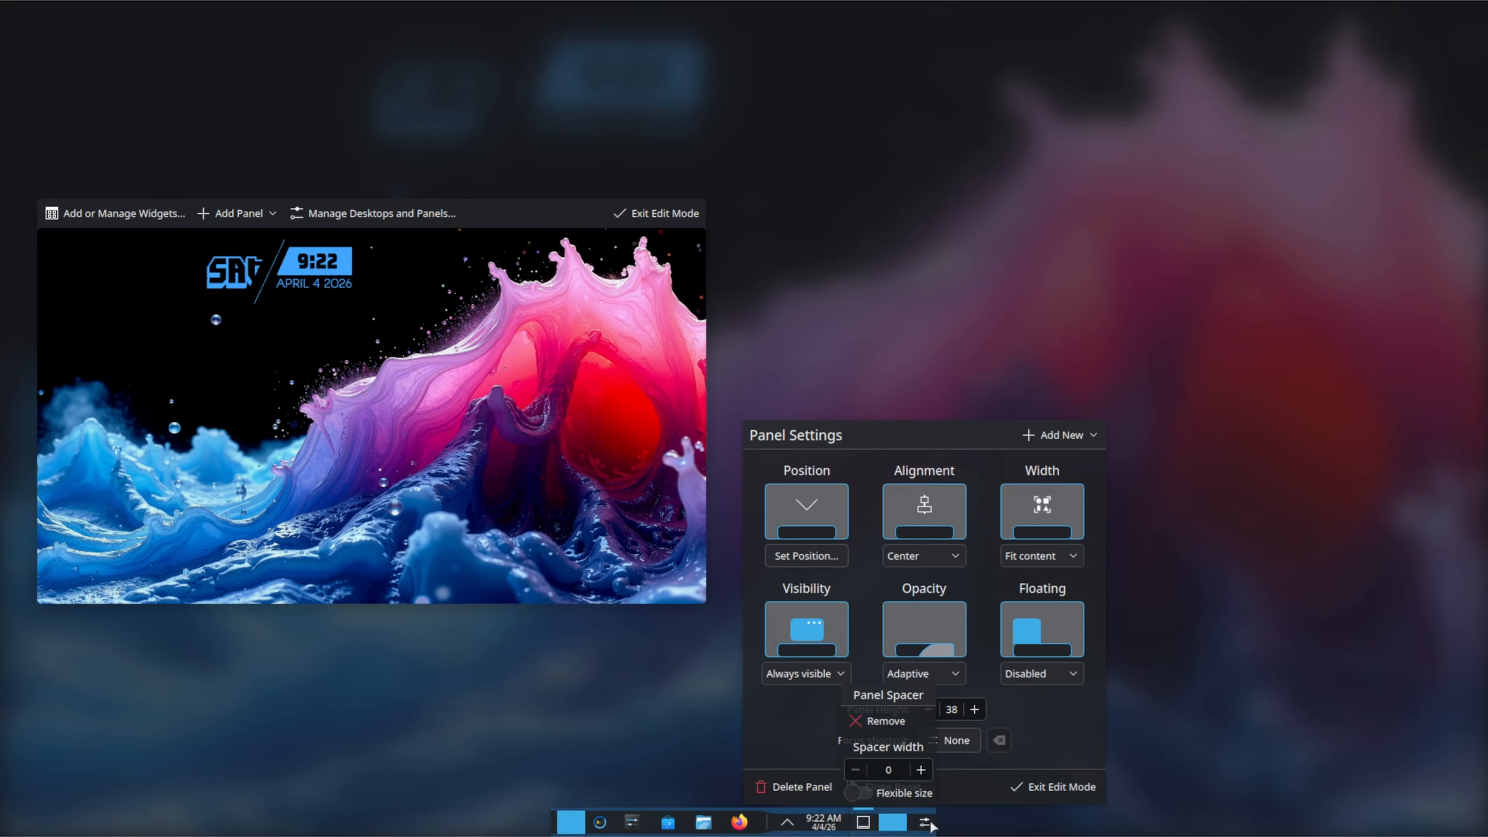
left_click(840, 738)
left_click(907, 774)
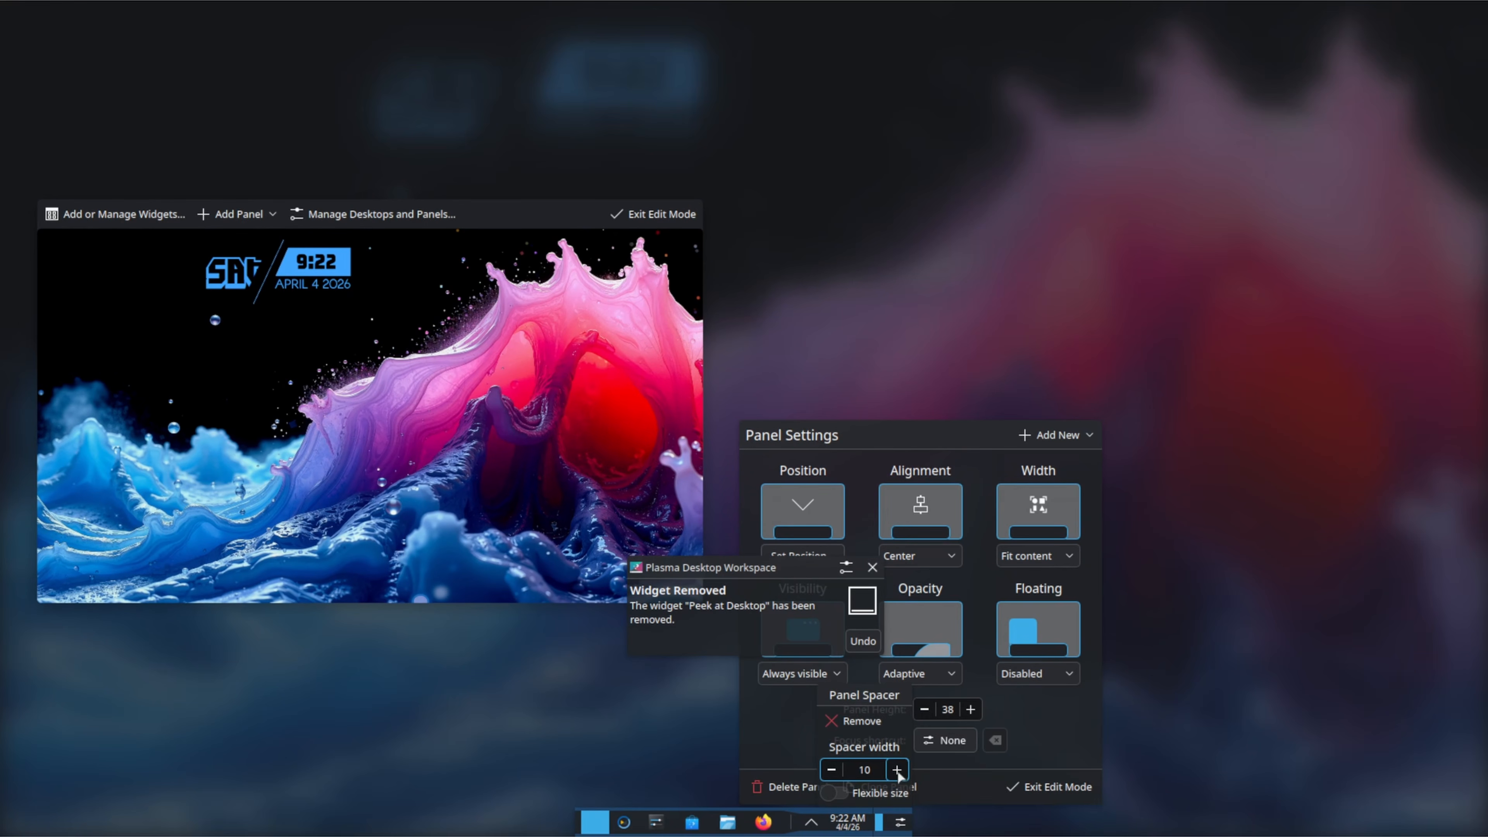
left_click(893, 773)
mouse_move(593, 821)
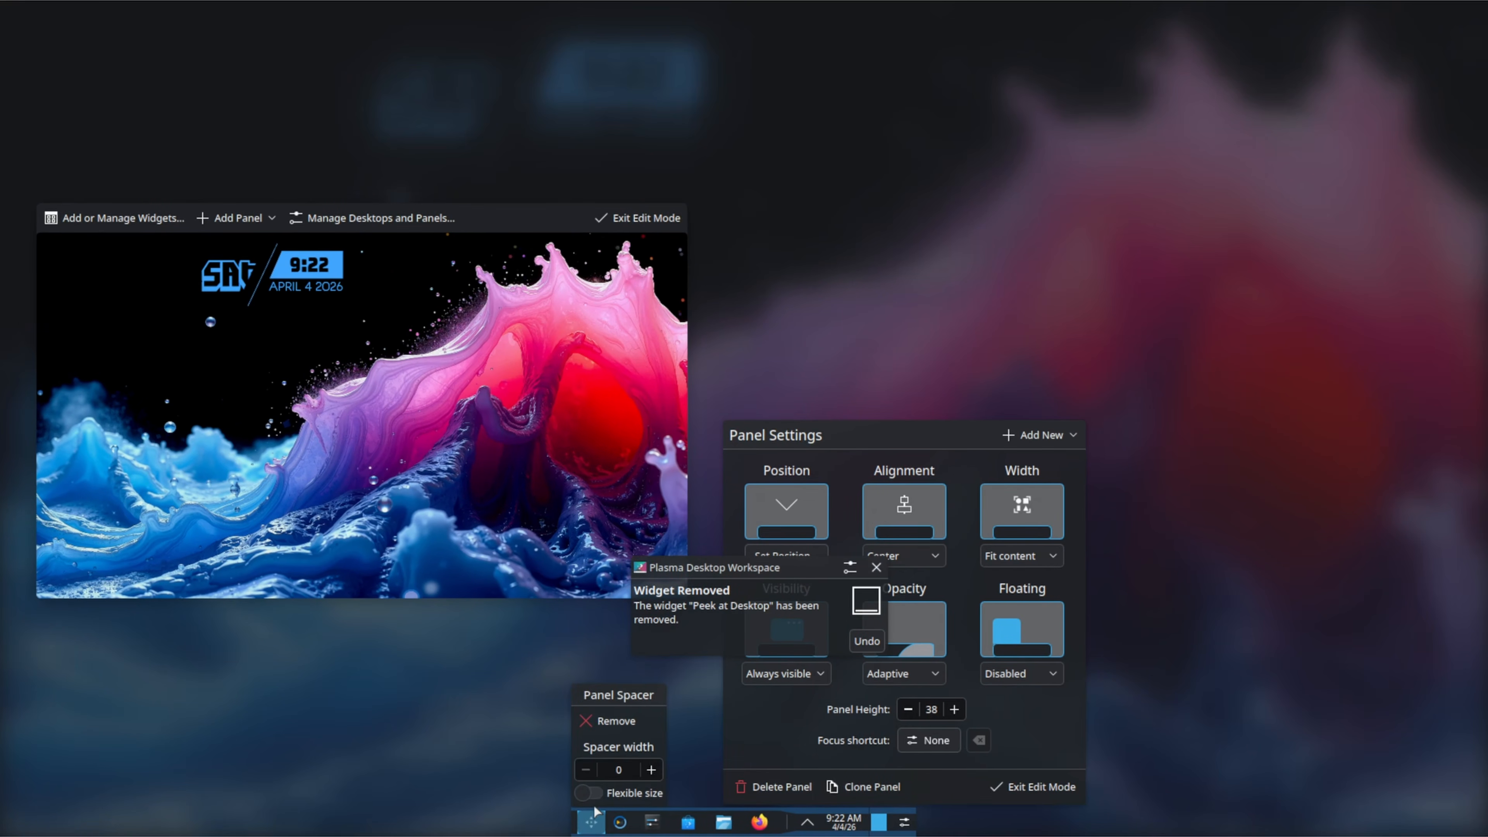
left_click(657, 774)
left_click(660, 770)
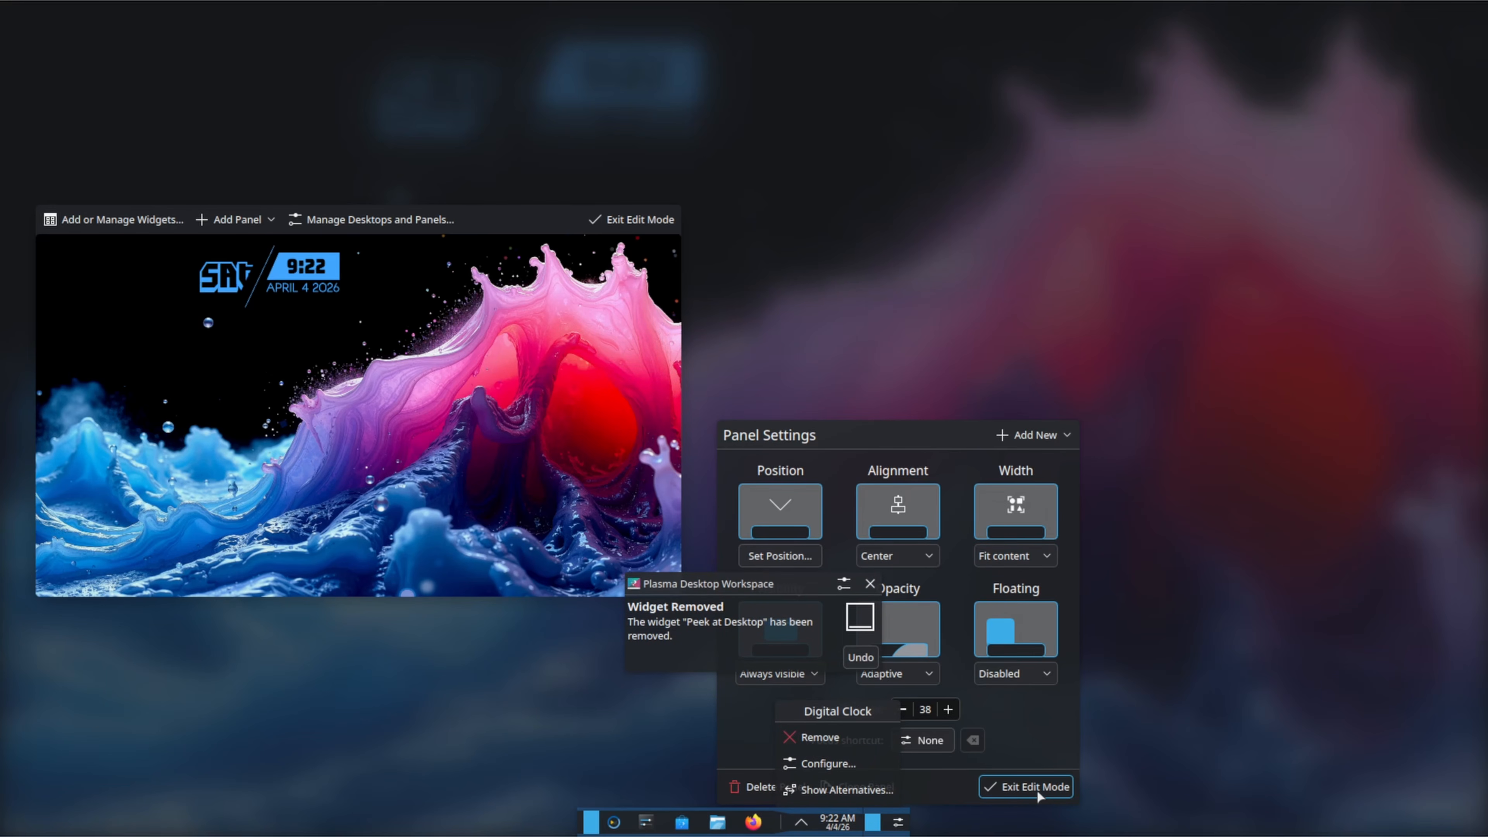
left_click(1037, 791)
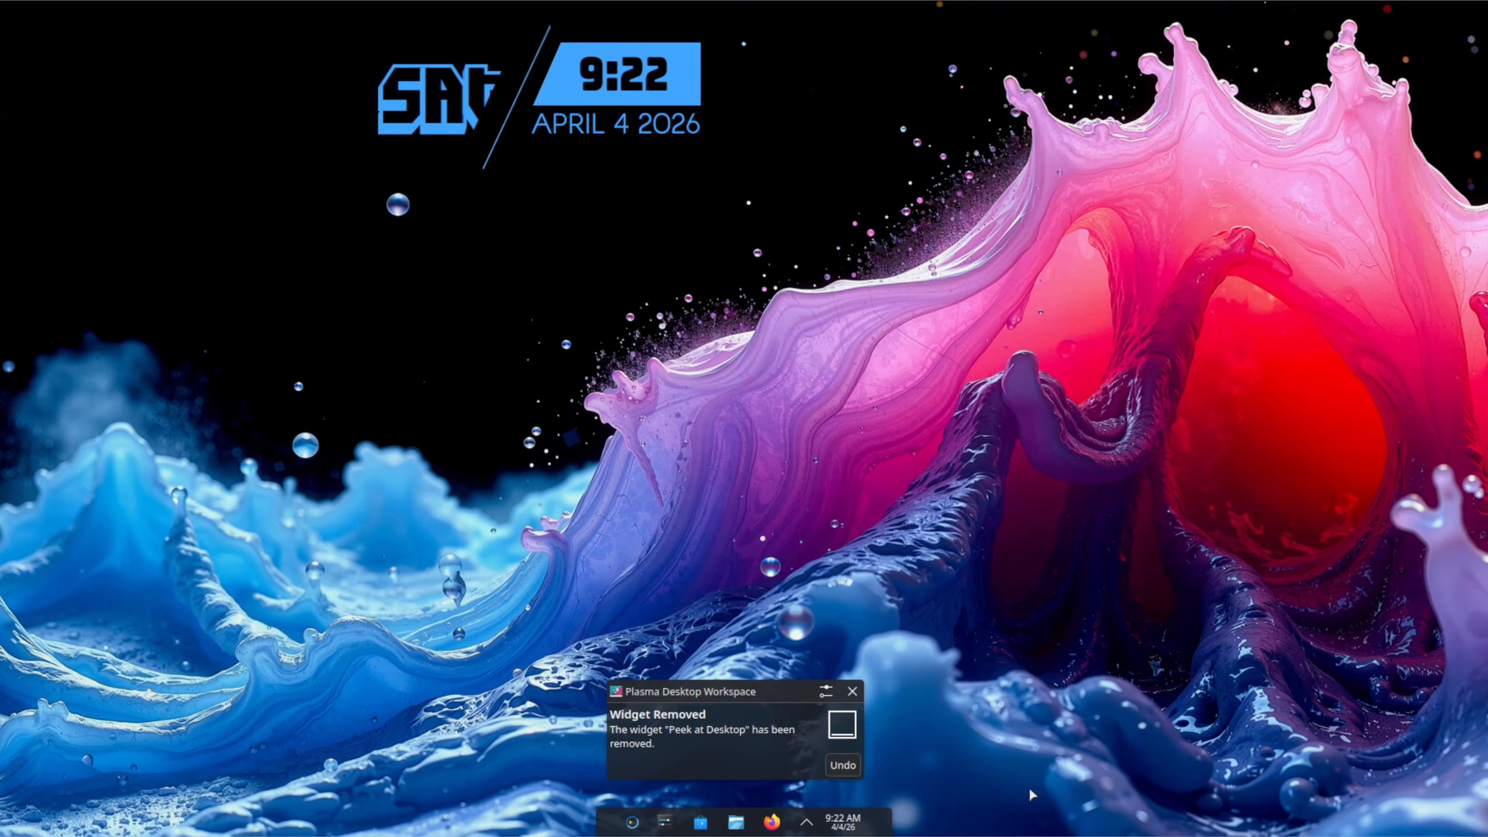
left_click(852, 691)
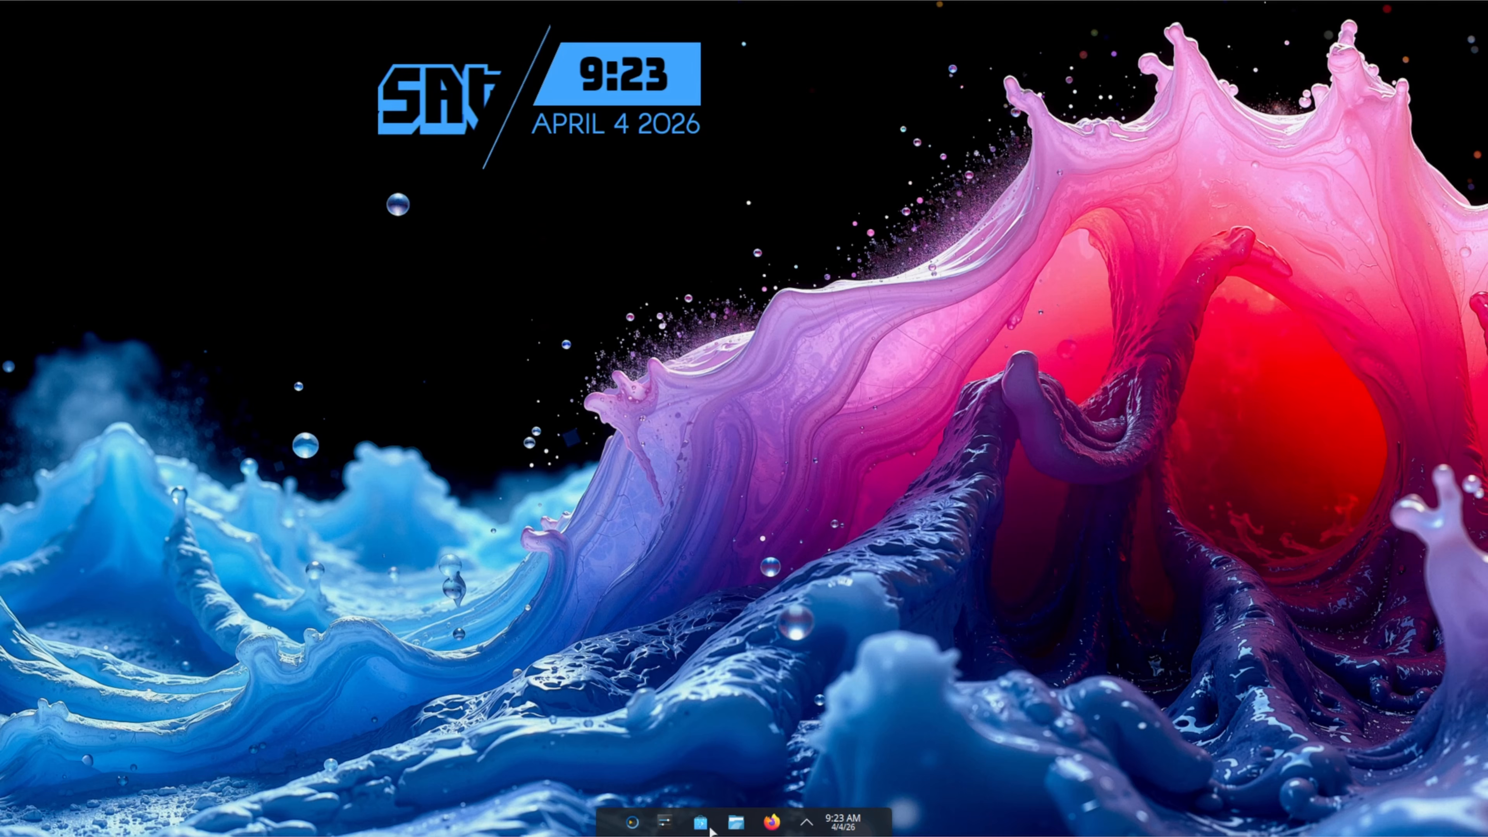
Open Firefox and Dolphin, arrange them side by side with the Firefox window narrowed, and return to the bare desktop.
left_click(772, 822)
left_click(736, 822)
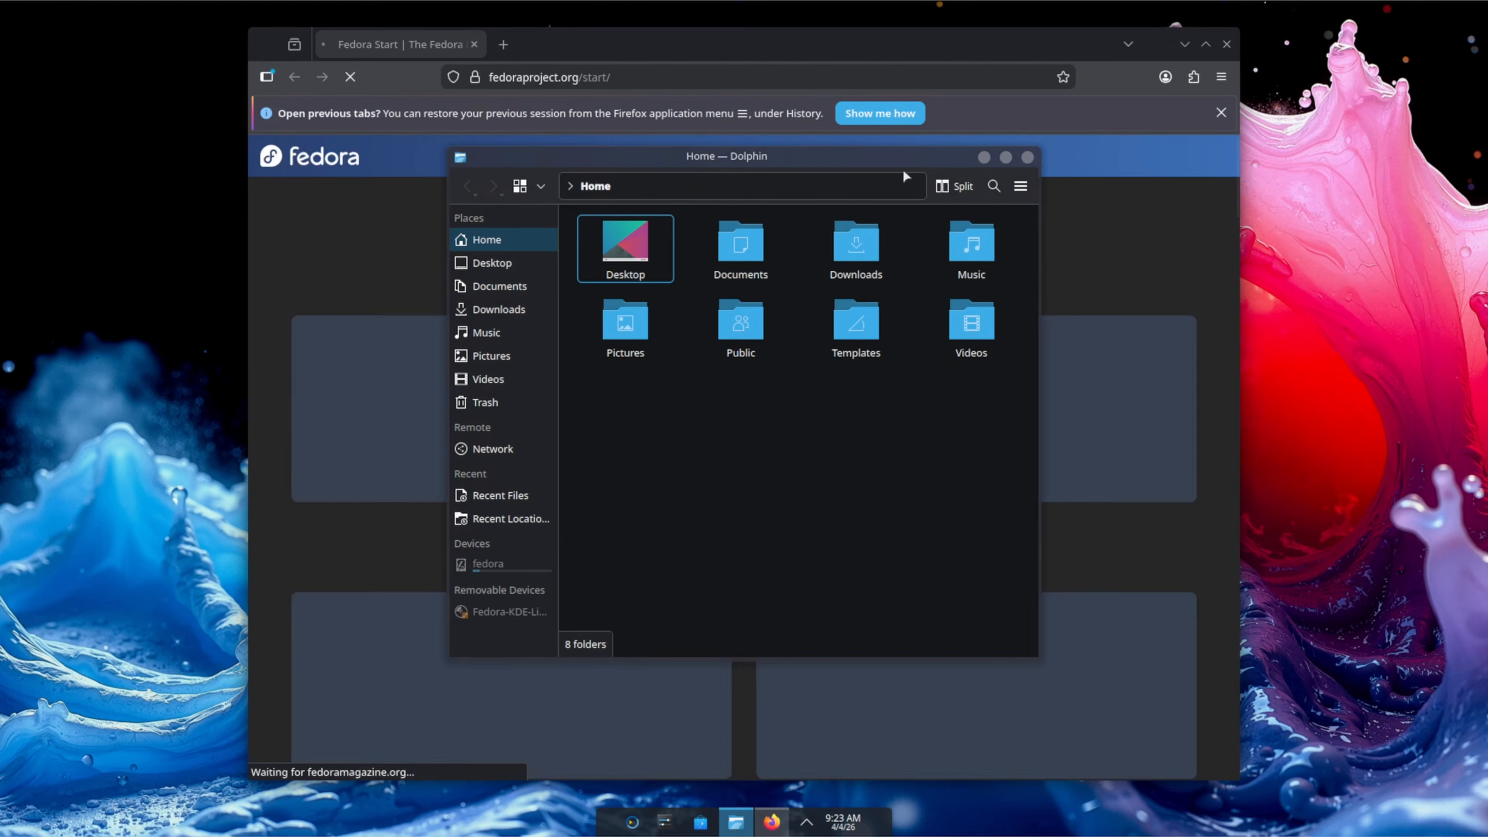
left_click_drag(903, 173, 1355, 347)
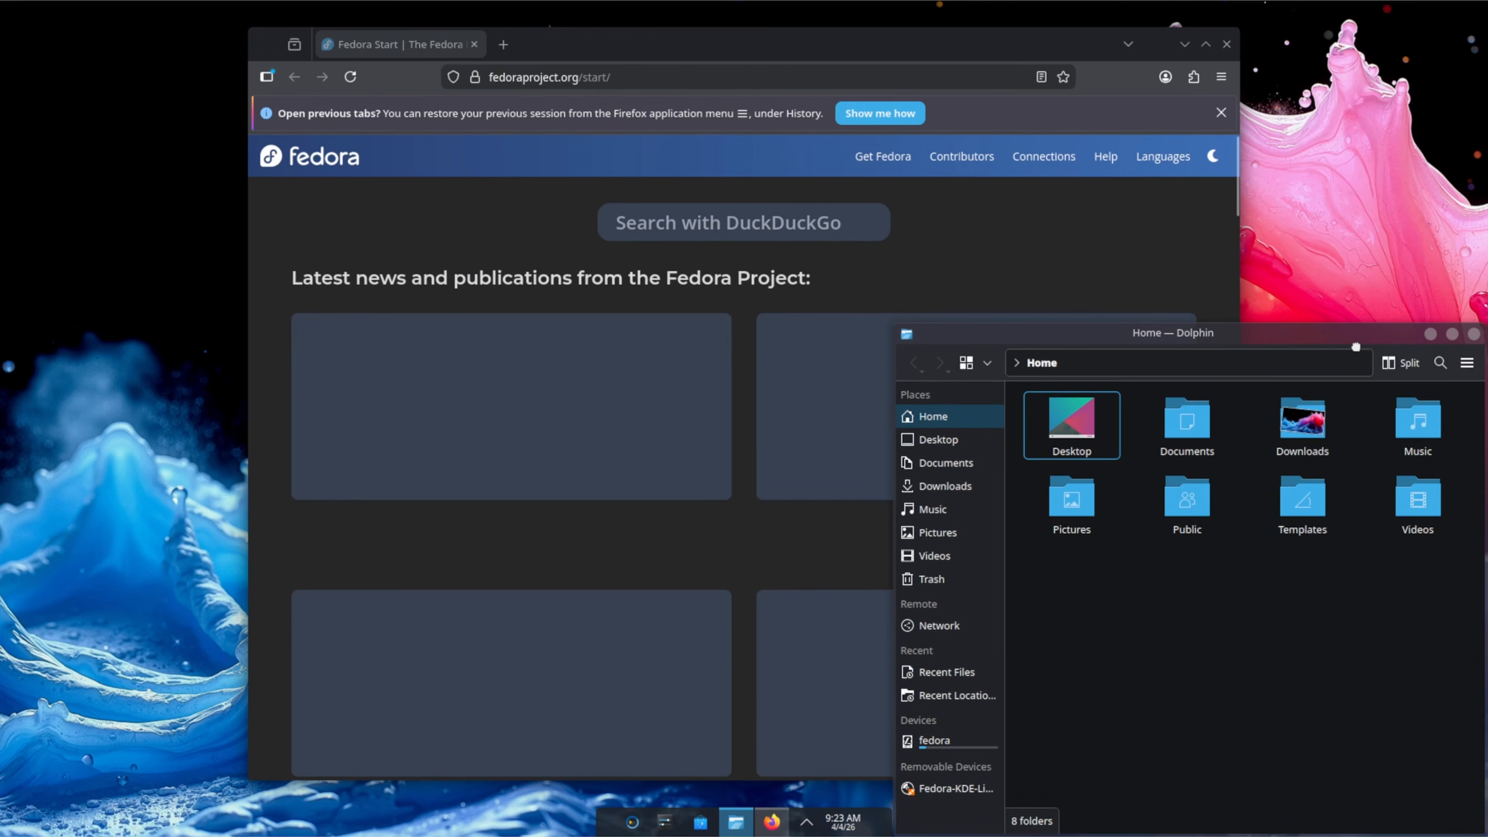
left_click_drag(1000, 48, 841, 45)
left_click_drag(775, 80, 770, 91)
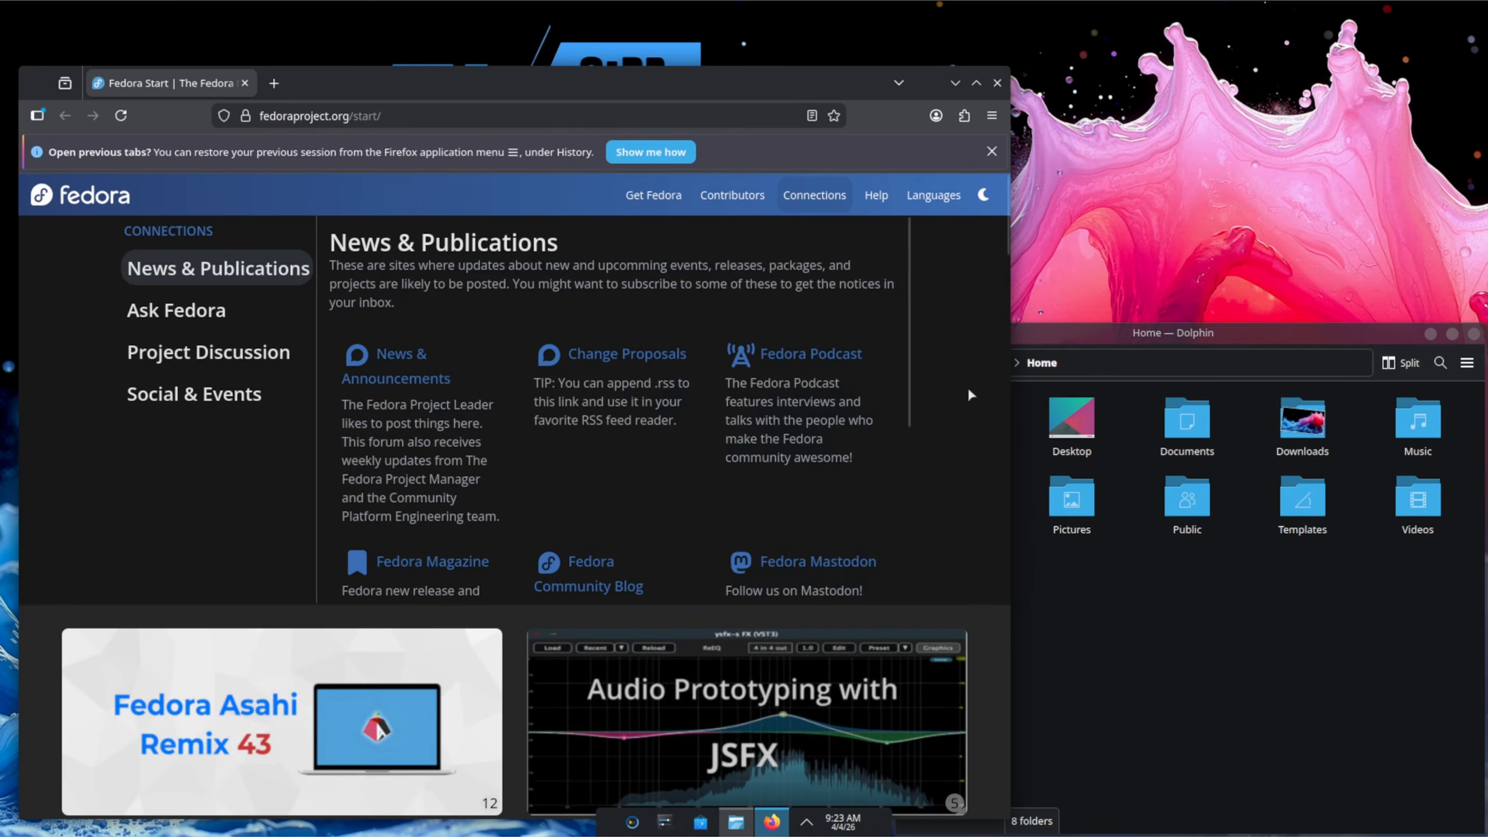
left_click_drag(1012, 821, 589, 831)
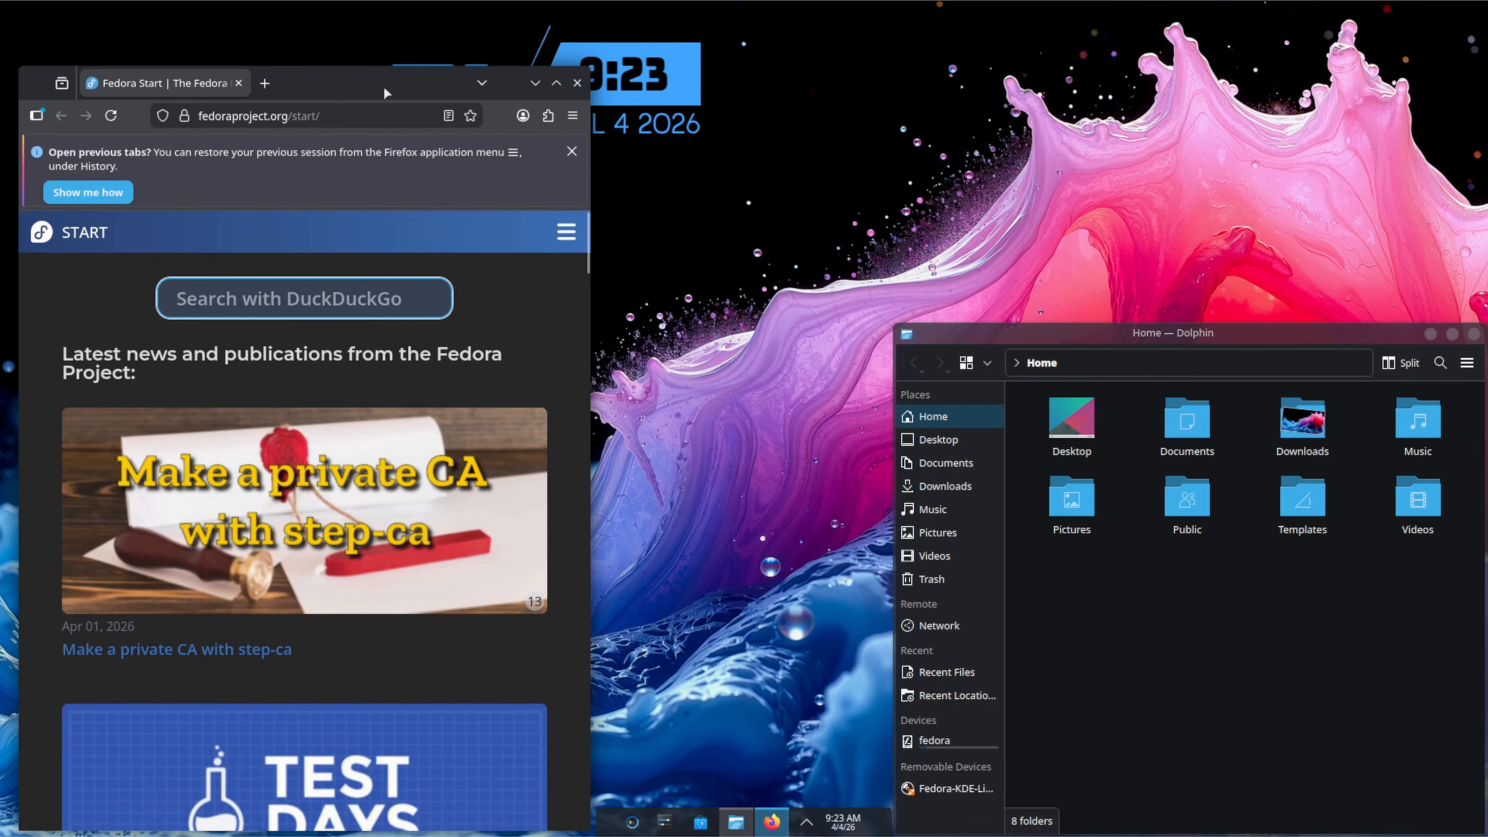
key("super+d")
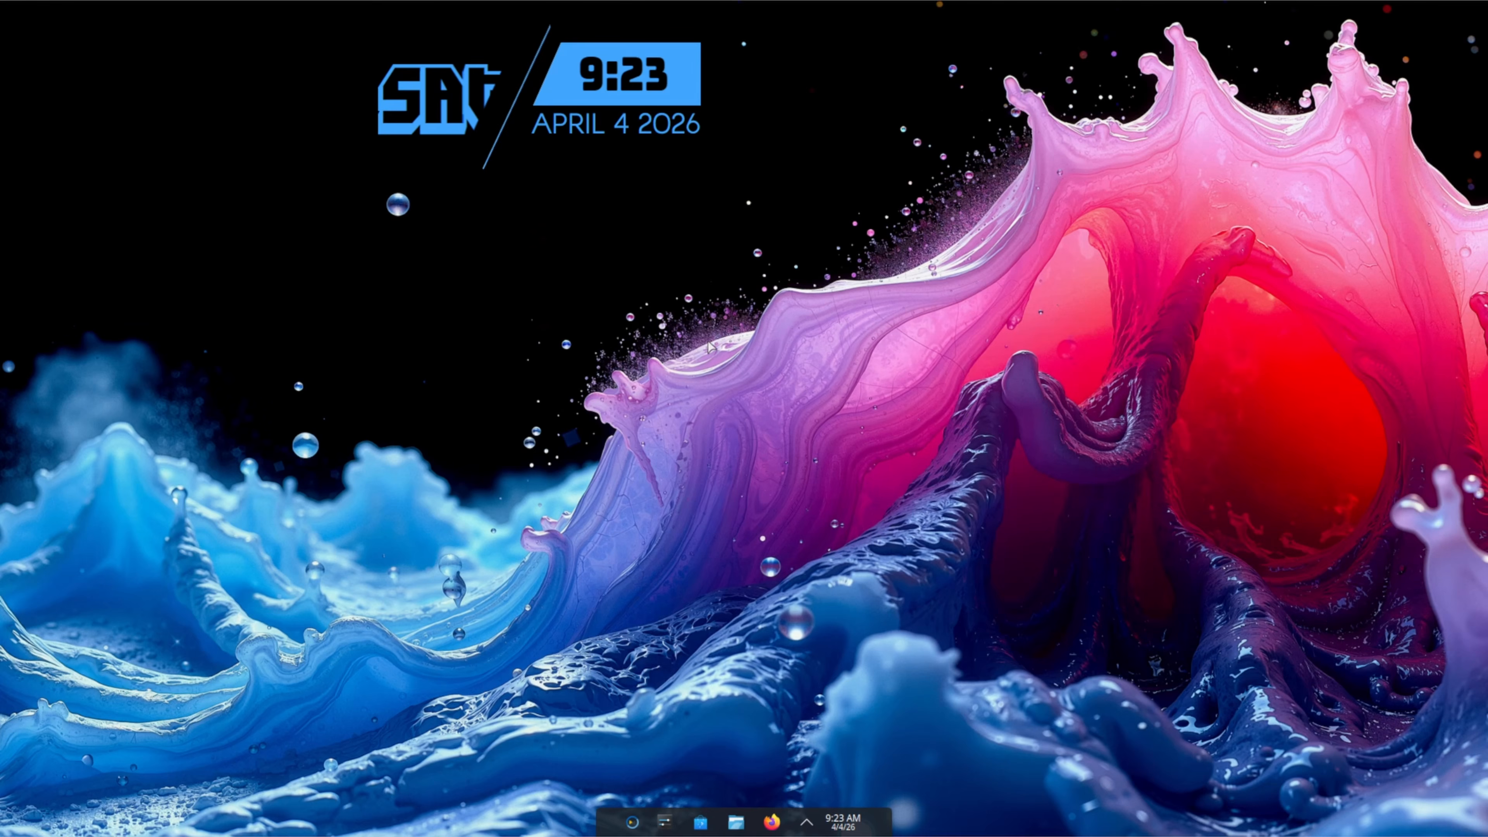
Replace the vector clock with the Modern Clock widget, placed over the dark upper area of the wallpaper.
right_click(589, 273)
left_click(511, 716)
right_click(612, 828)
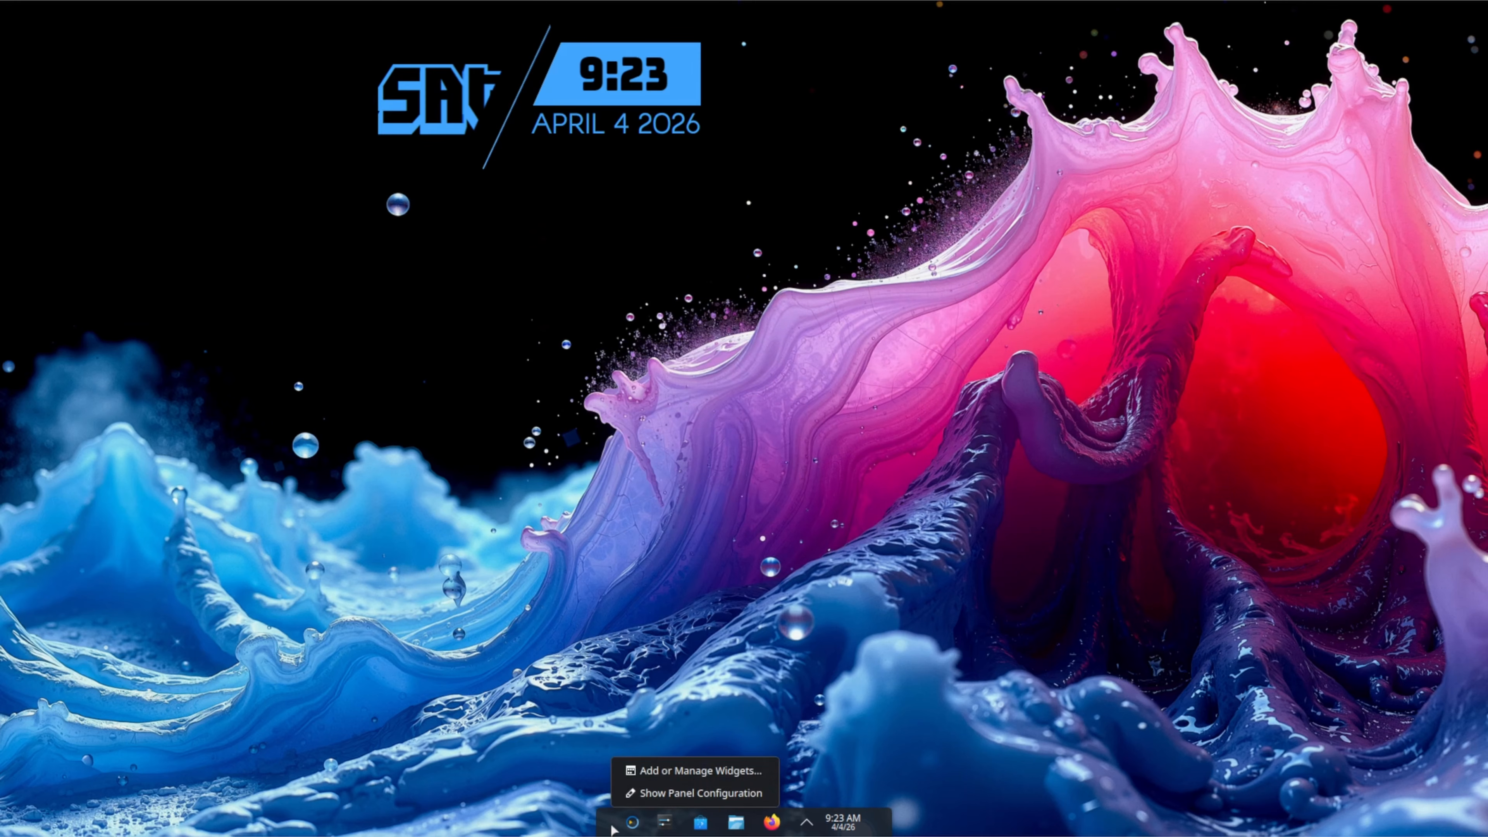
left_click(682, 769)
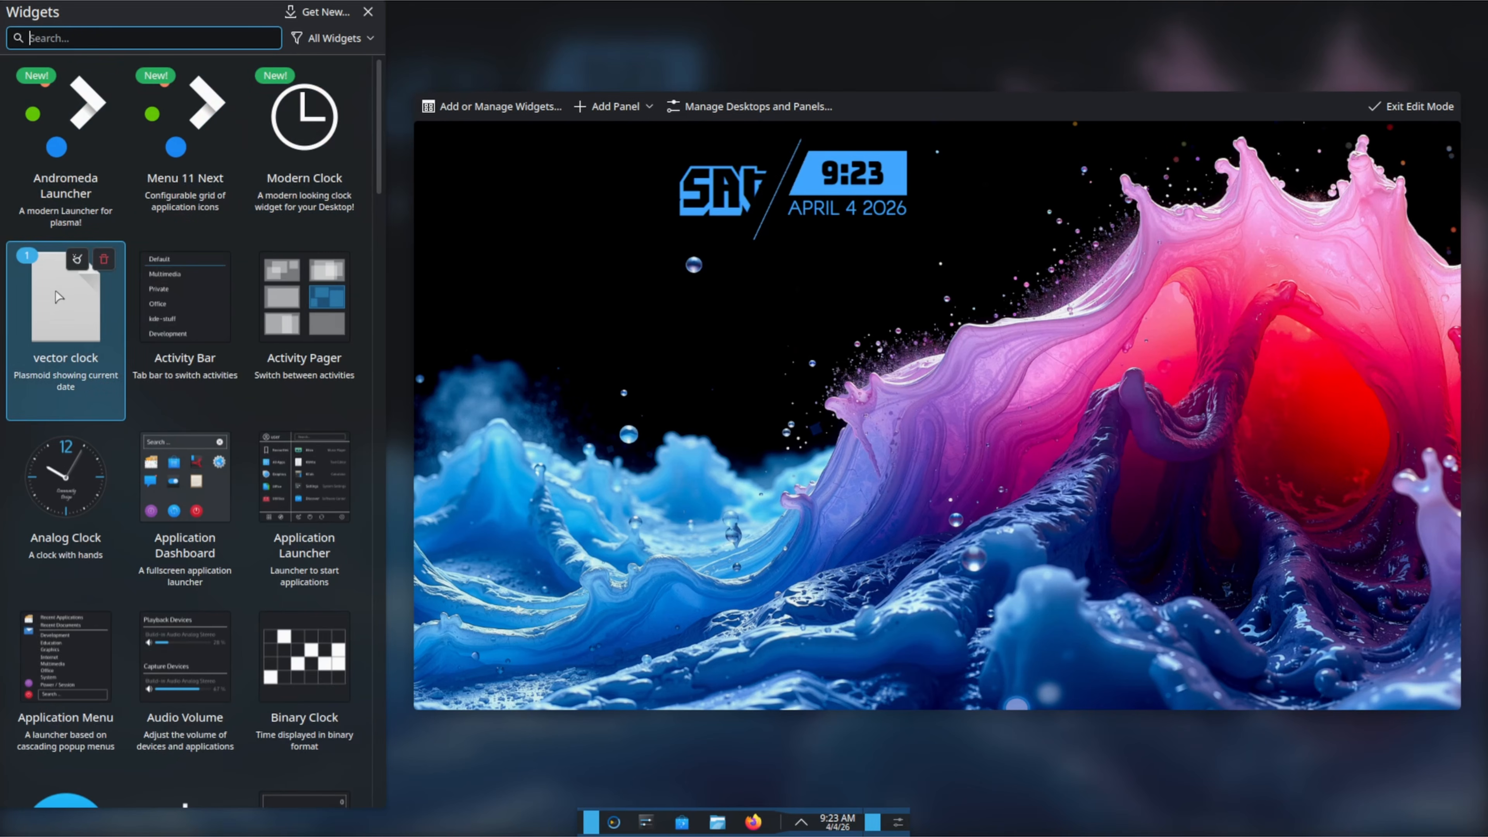
left_click_drag(304, 135, 635, 319)
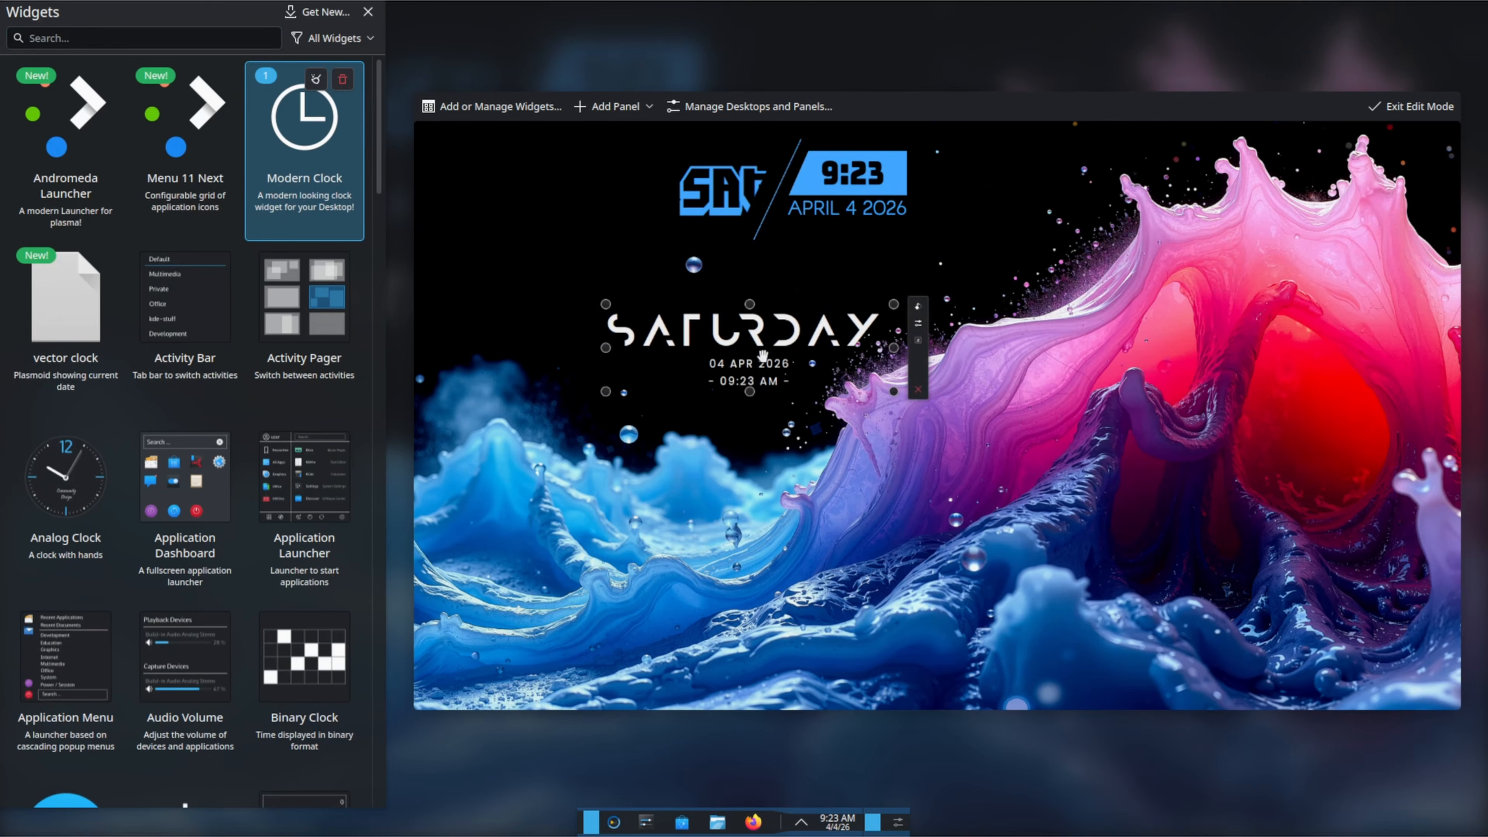
left_click_drag(765, 360, 578, 144)
left_click(742, 184)
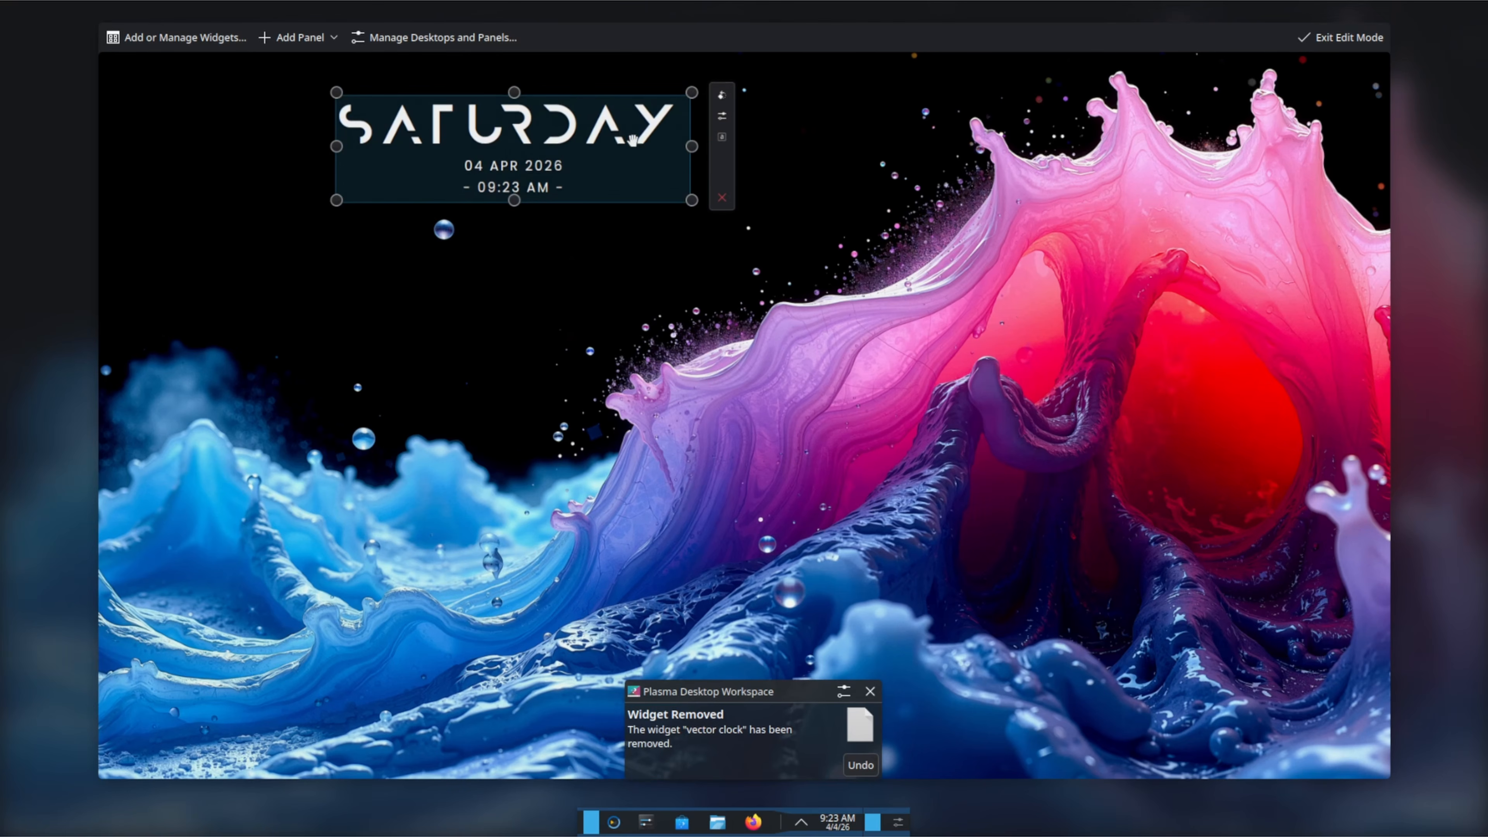
Set the Modern Clock's day font color to a blue picked from the wallpaper's waves and apply it.
left_click(721, 120)
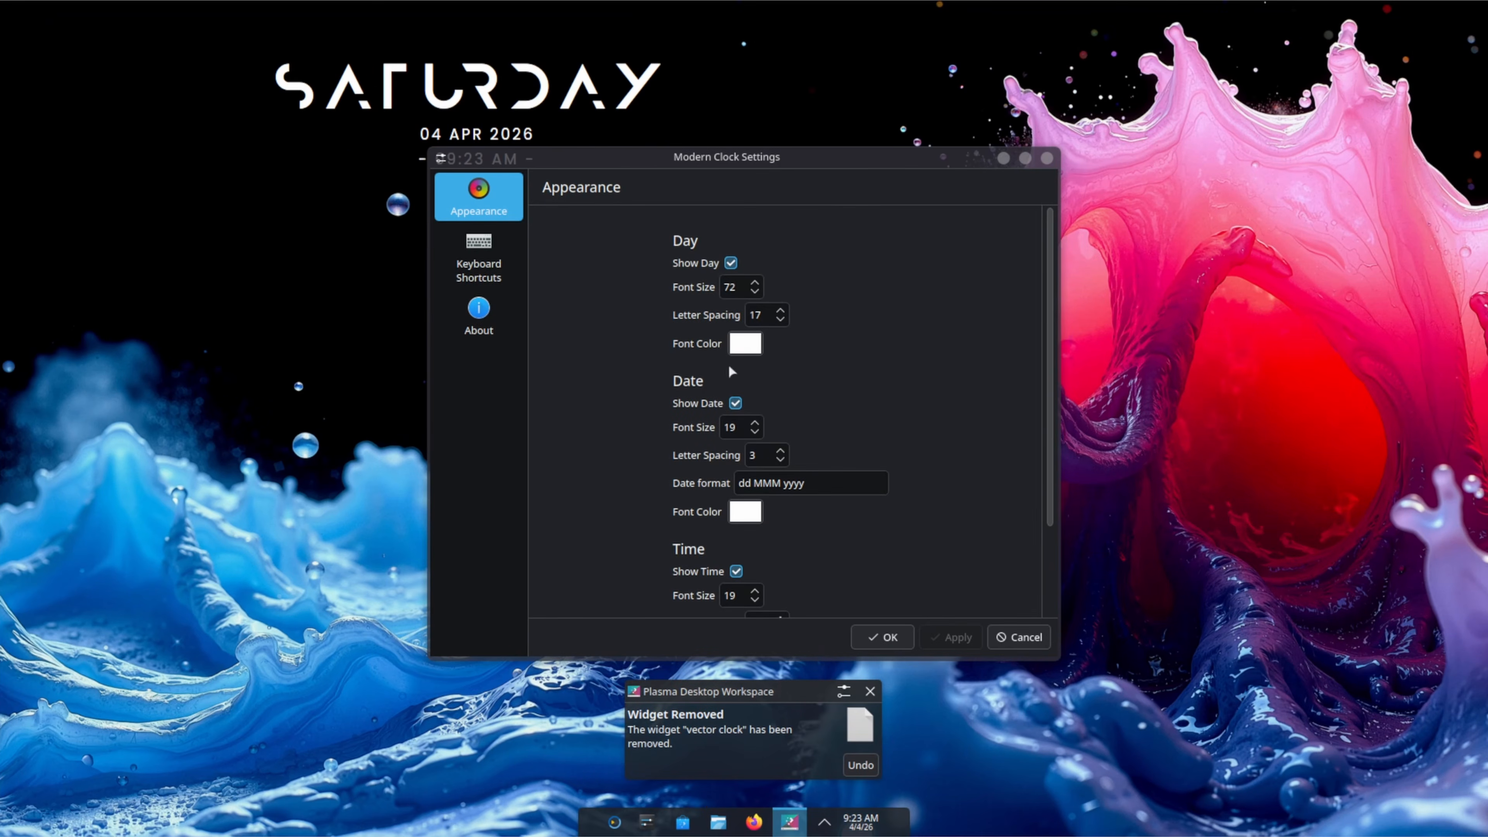
left_click(740, 337)
left_click(854, 211)
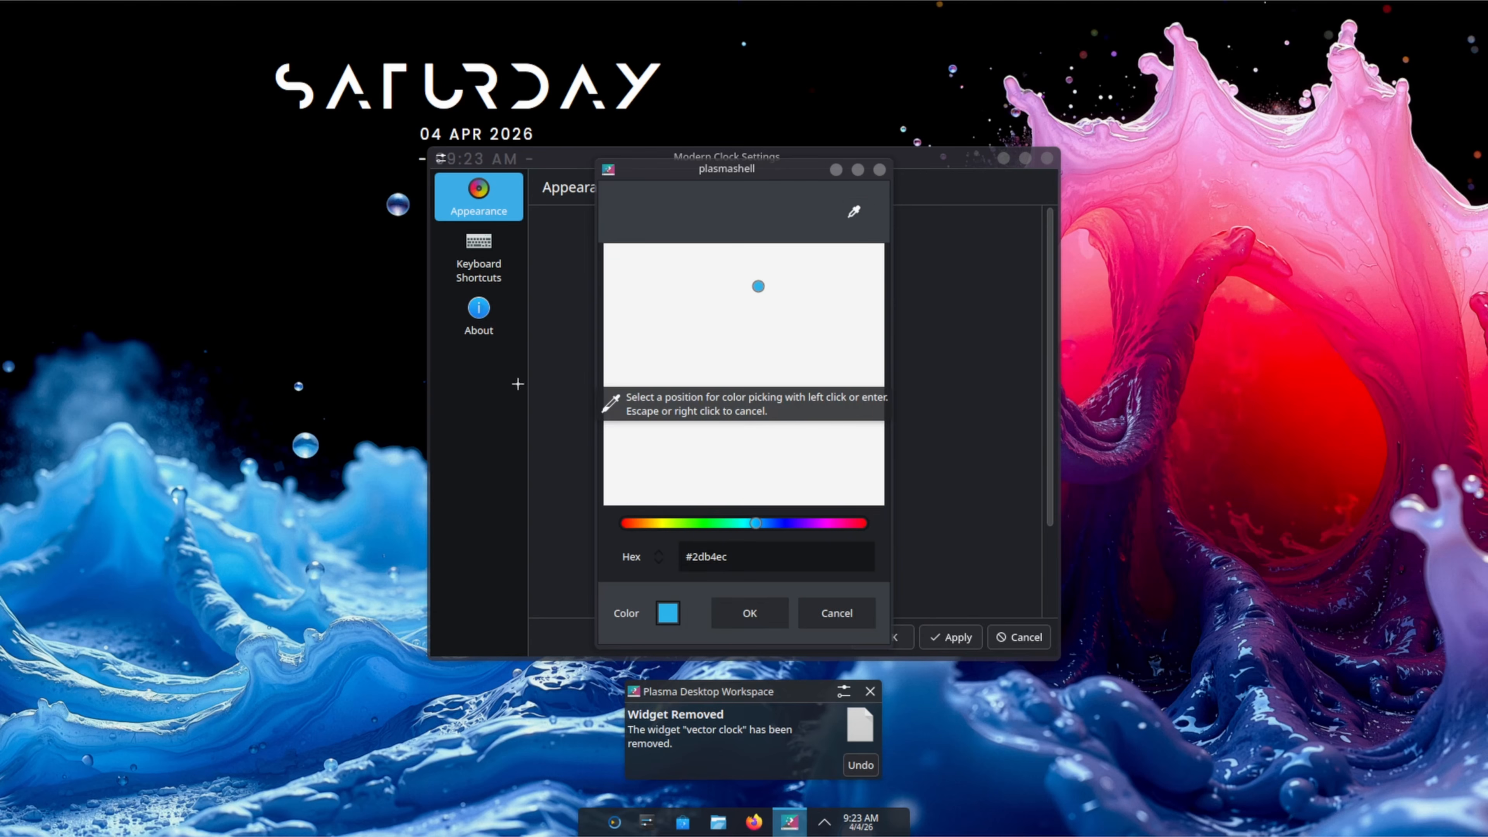
left_click(233, 568)
left_click(747, 615)
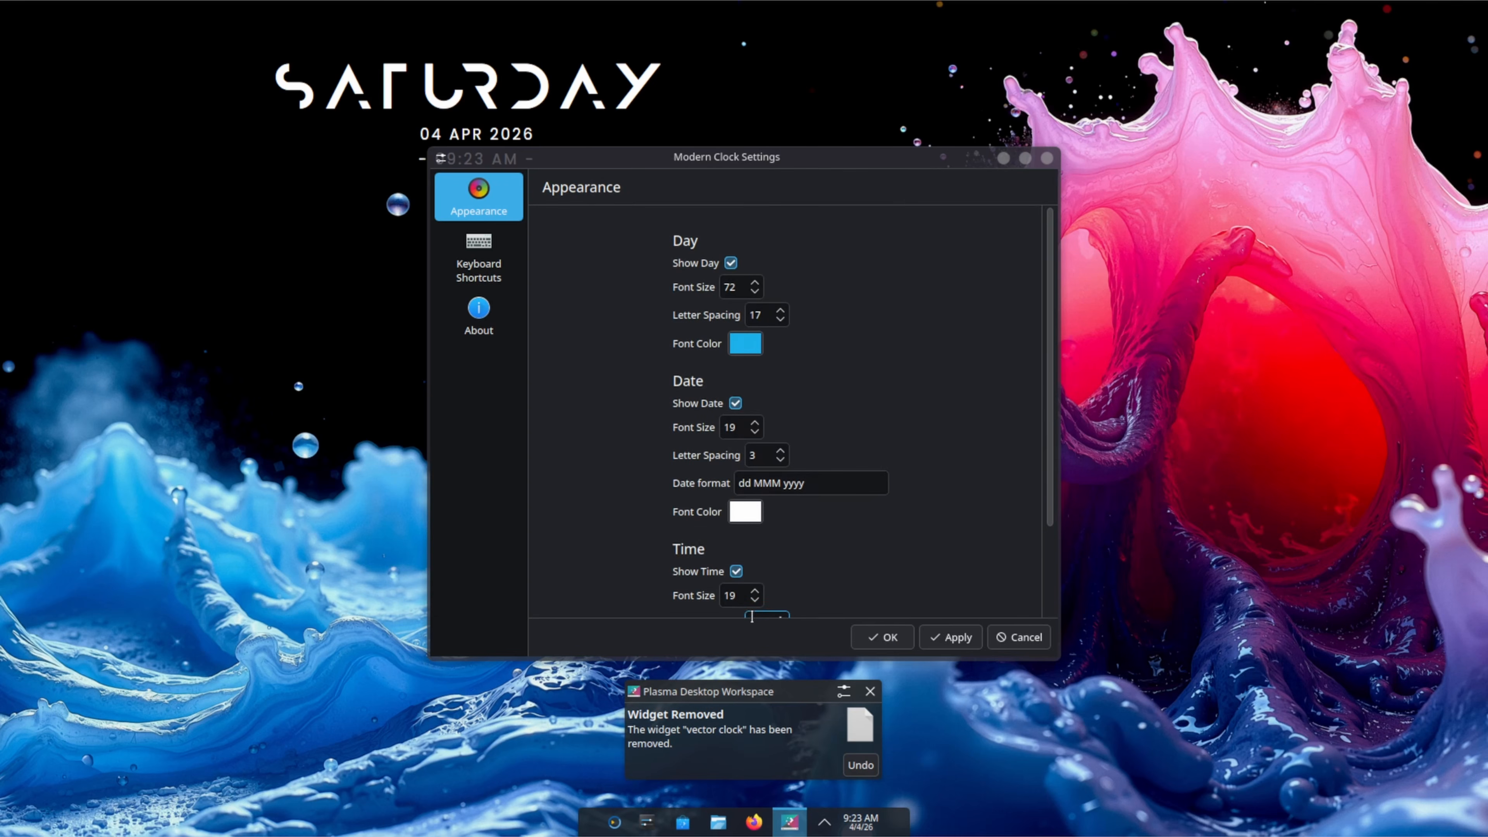
left_click(947, 641)
left_click(882, 637)
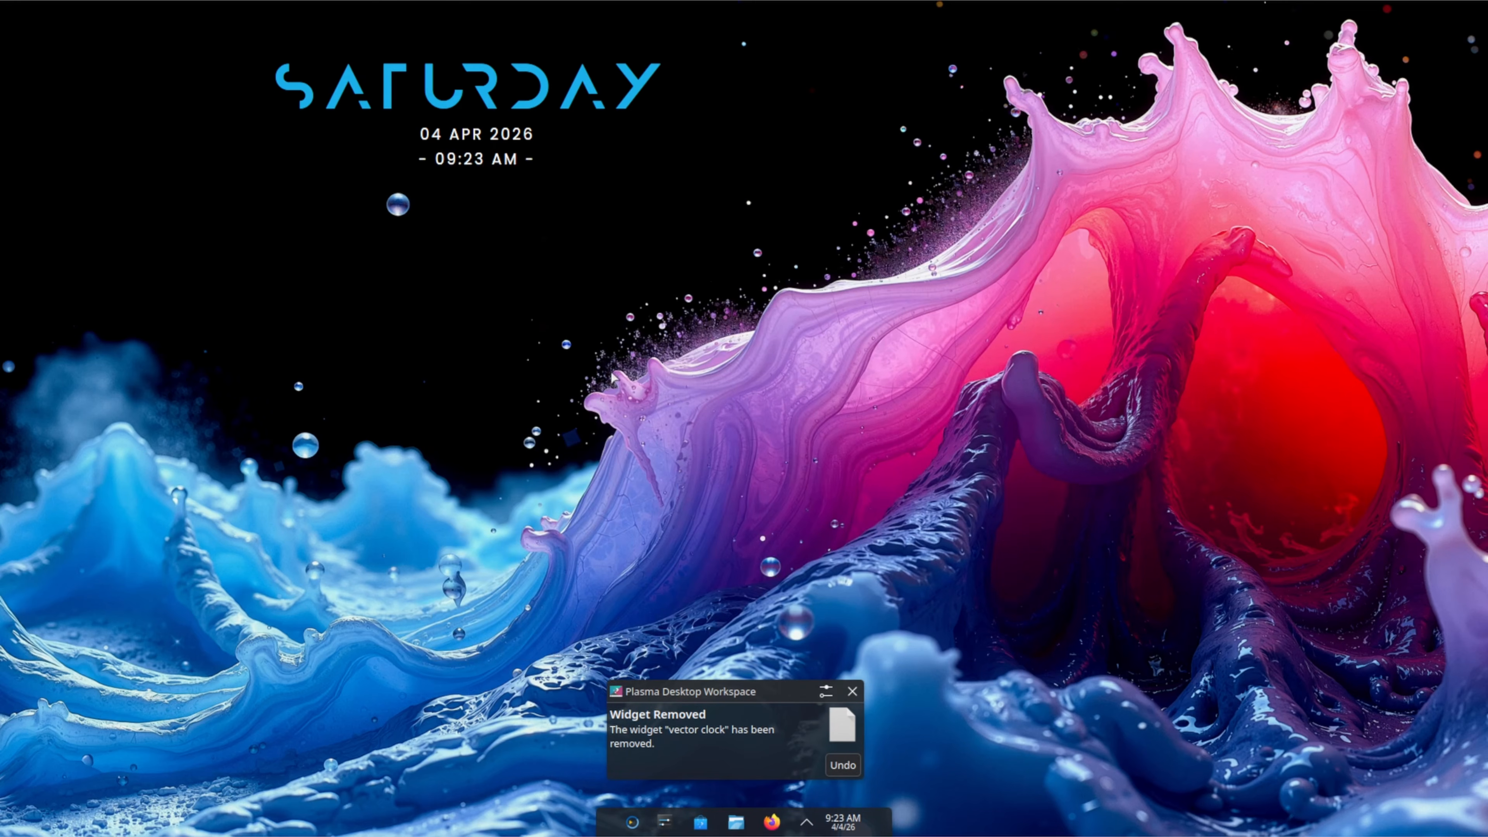
Set the Modern Clock's date font color to a pink picked from the wallpaper's wave and apply it.
right_click(489, 103)
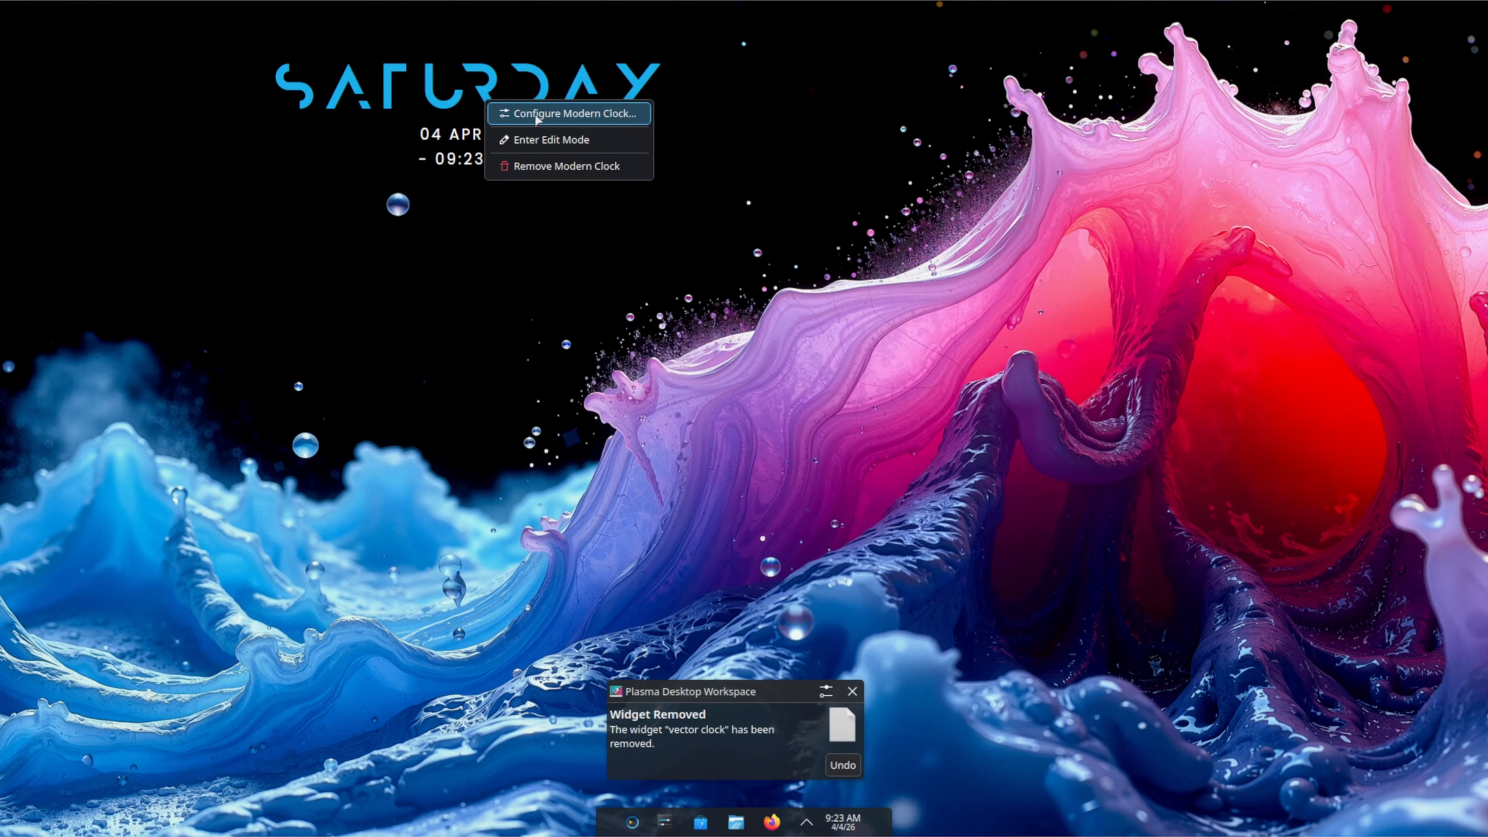
left_click(560, 115)
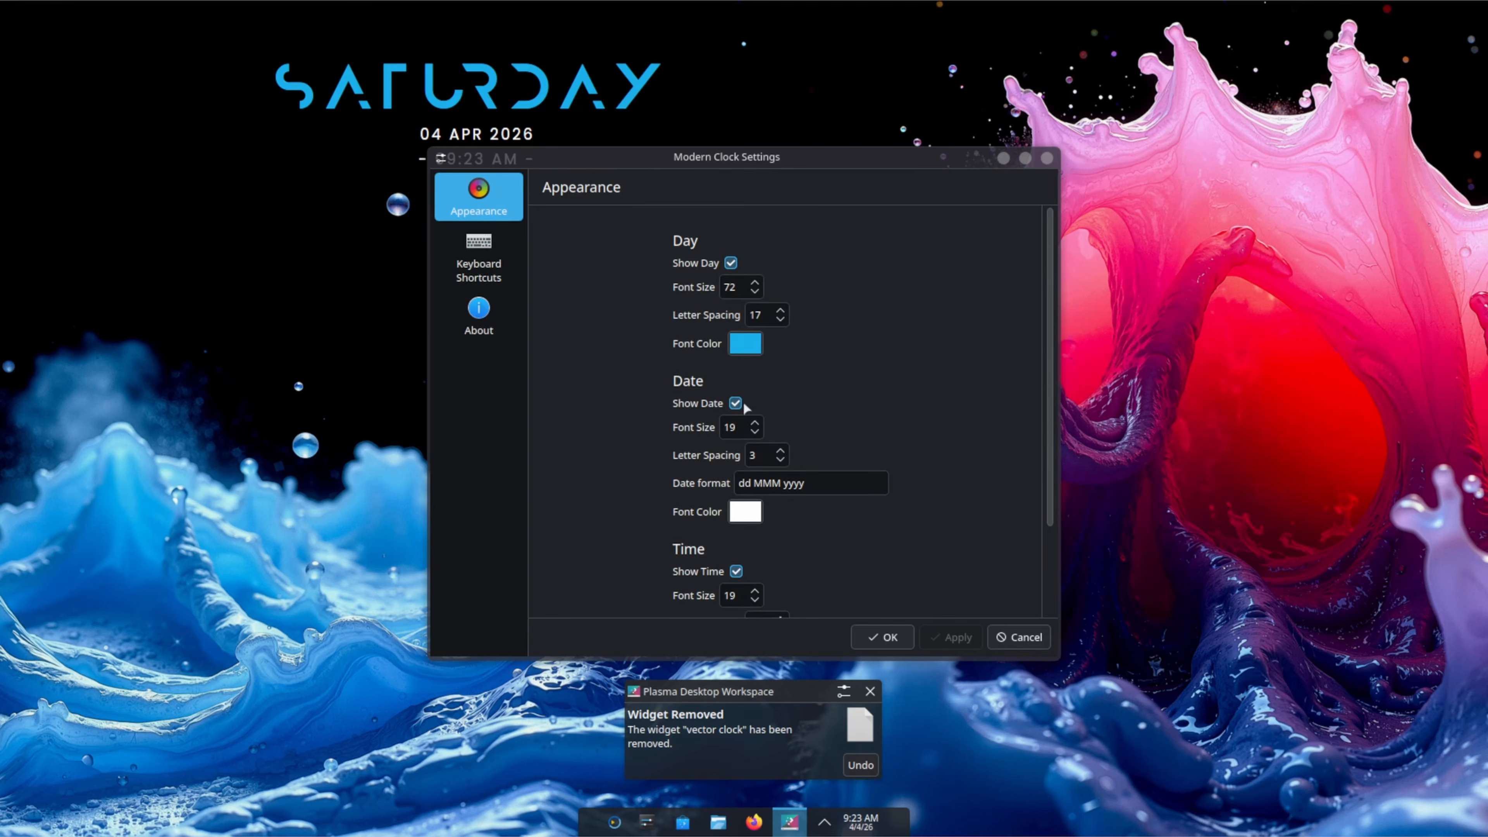
left_click(755, 520)
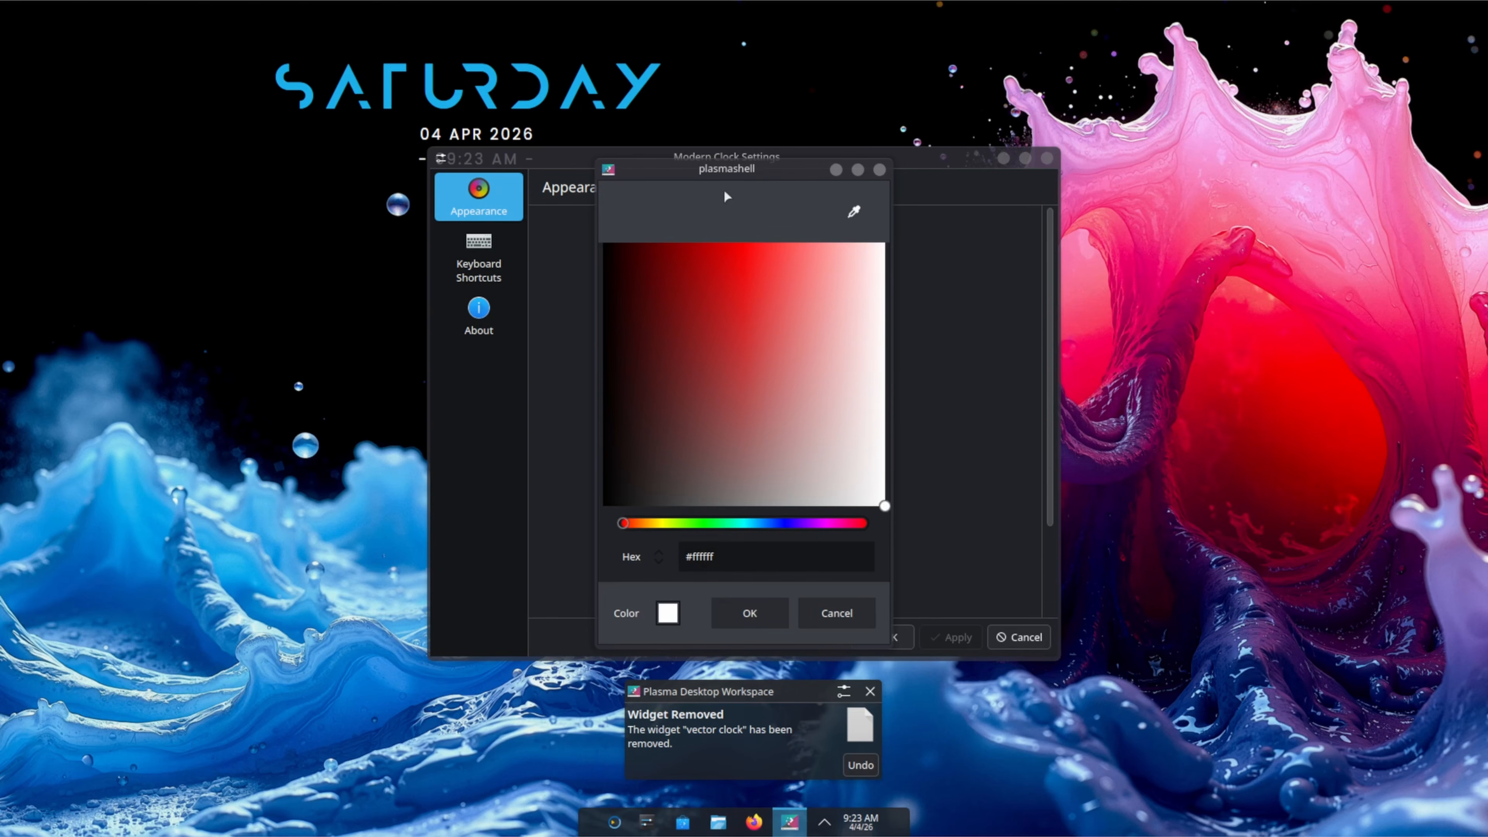
left_click_drag(776, 166, 1078, 139)
left_click(1156, 185)
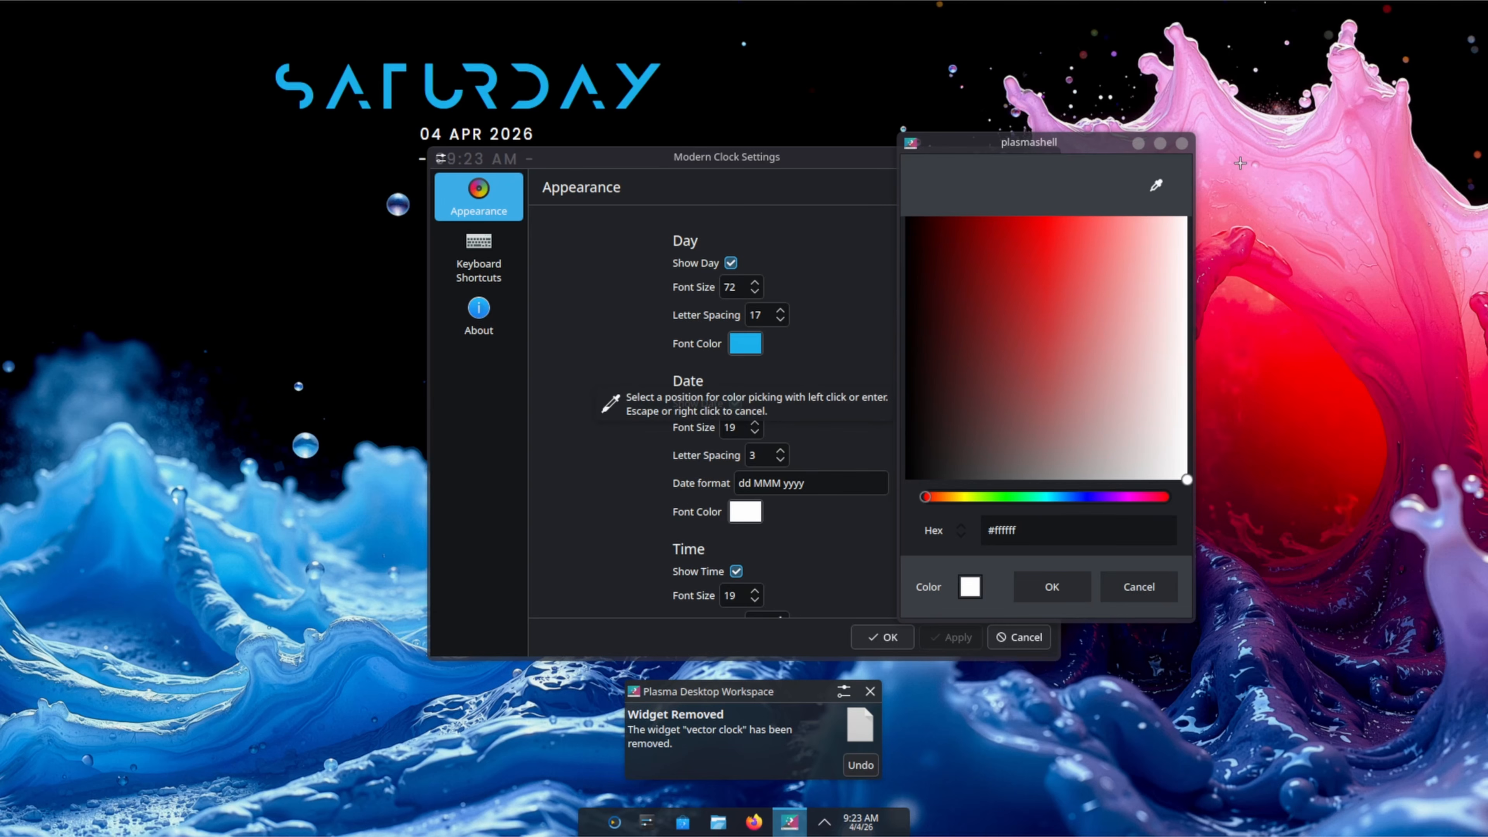
left_click(1220, 142)
left_click(1052, 587)
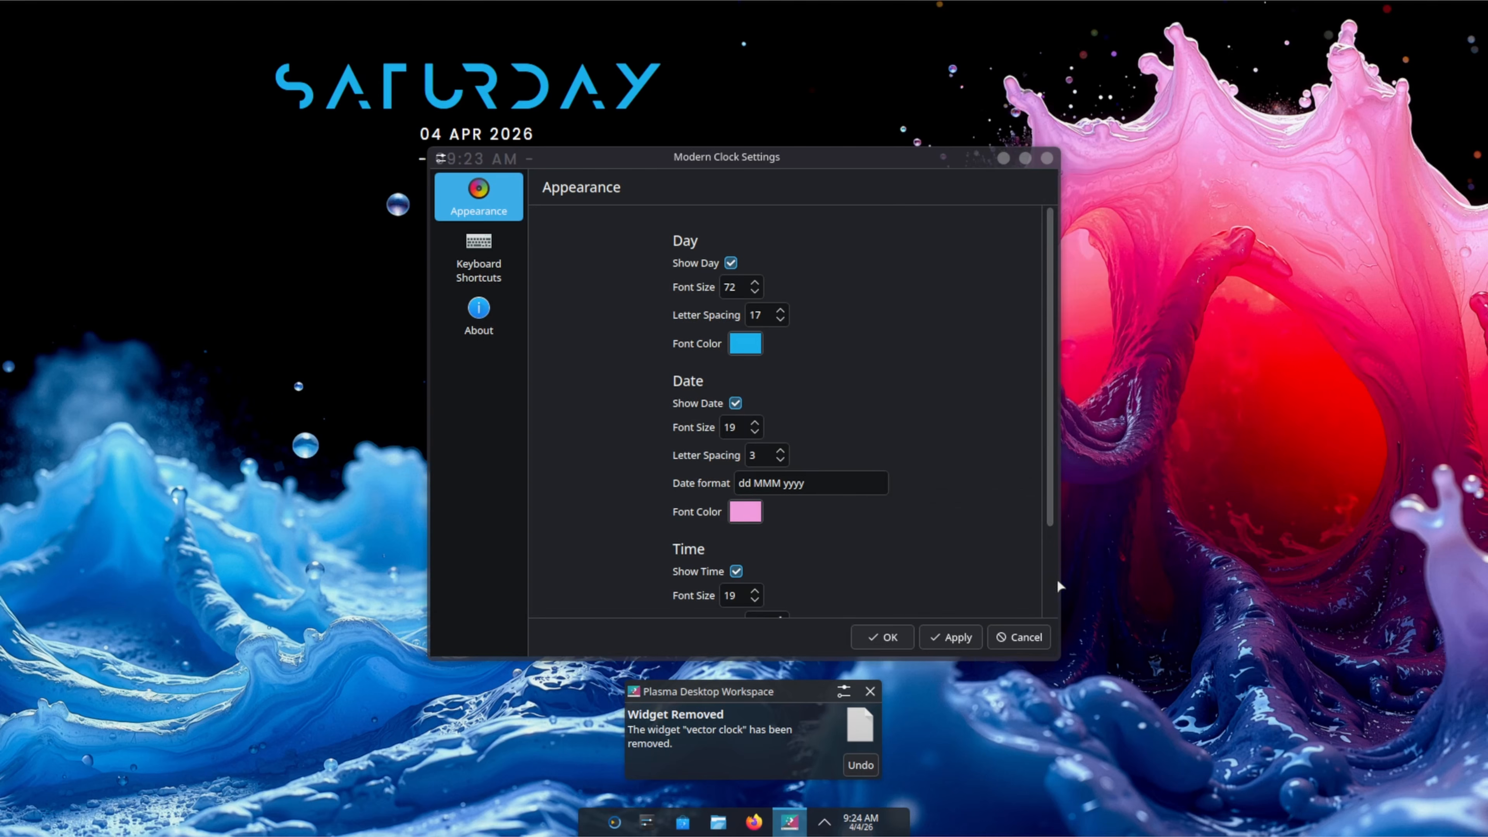
left_click(950, 637)
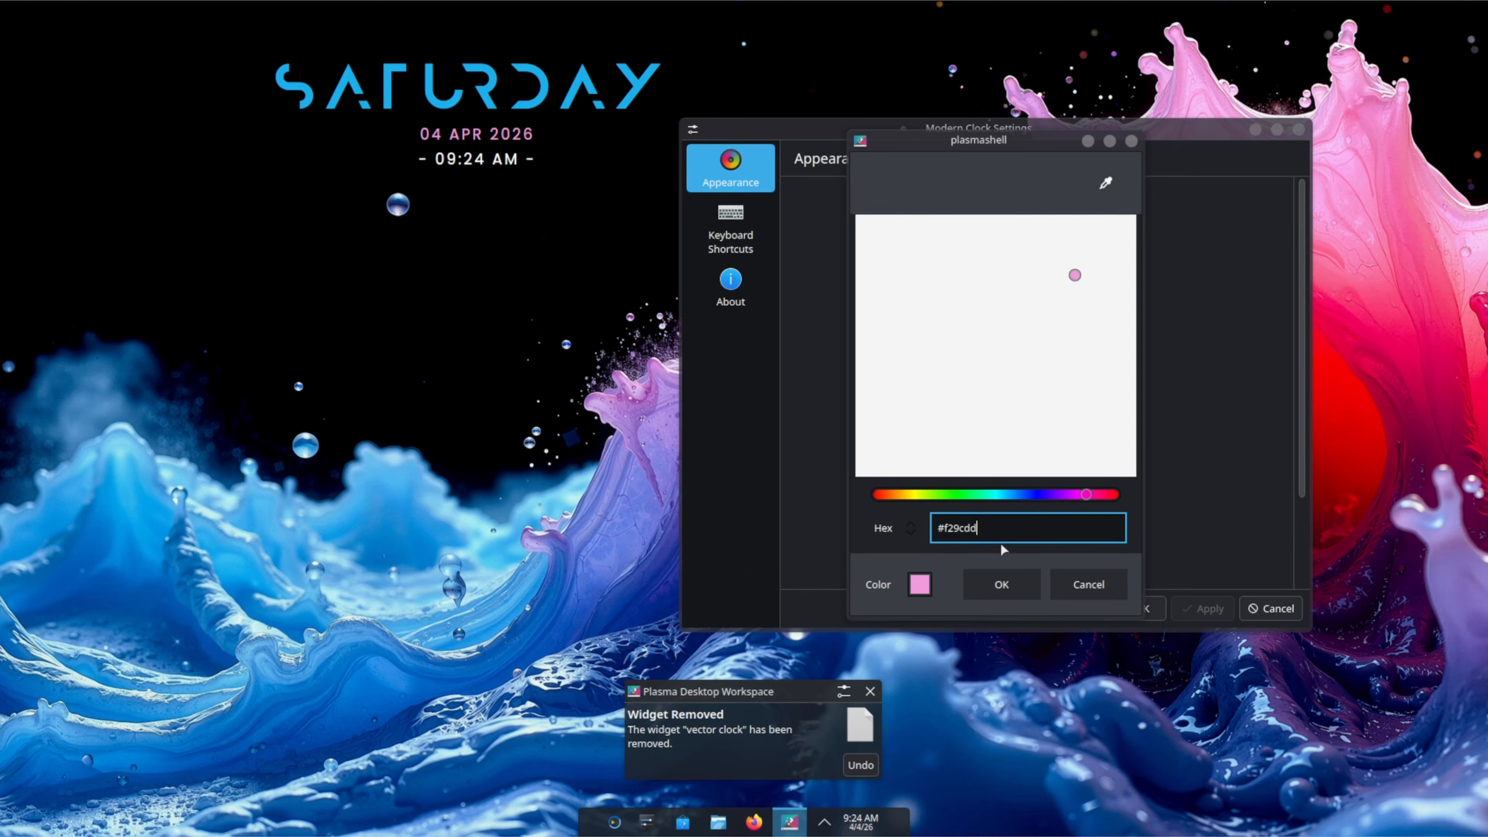
Copy the date's pink hex value #f29cdd to the Modern Clock's time font color and apply it.
triple_click(1000, 542)
key("ctrl+c")
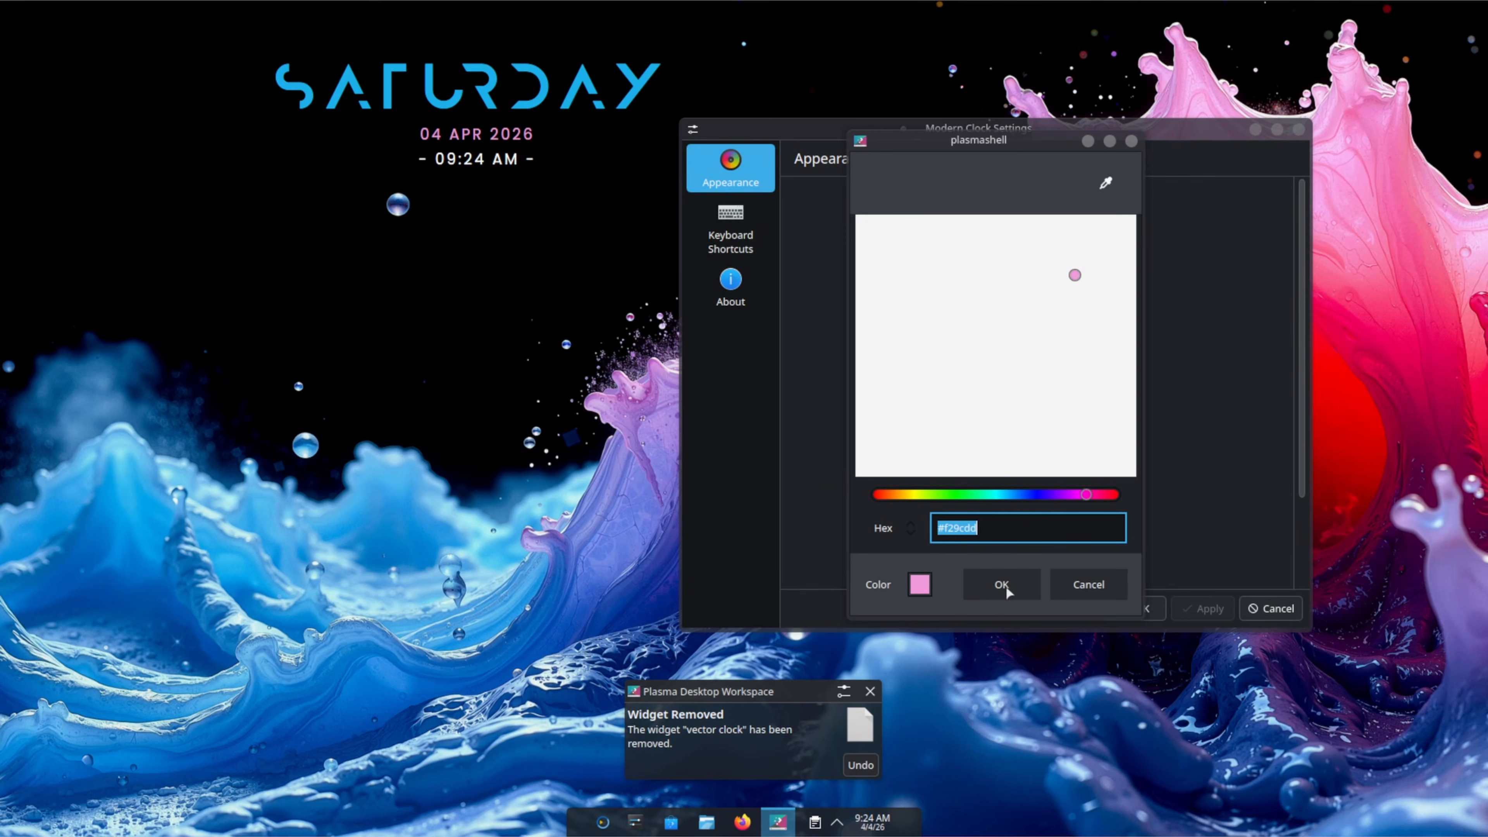
left_click(993, 585)
scroll(1003, 587, "down", 3)
left_click(1012, 563)
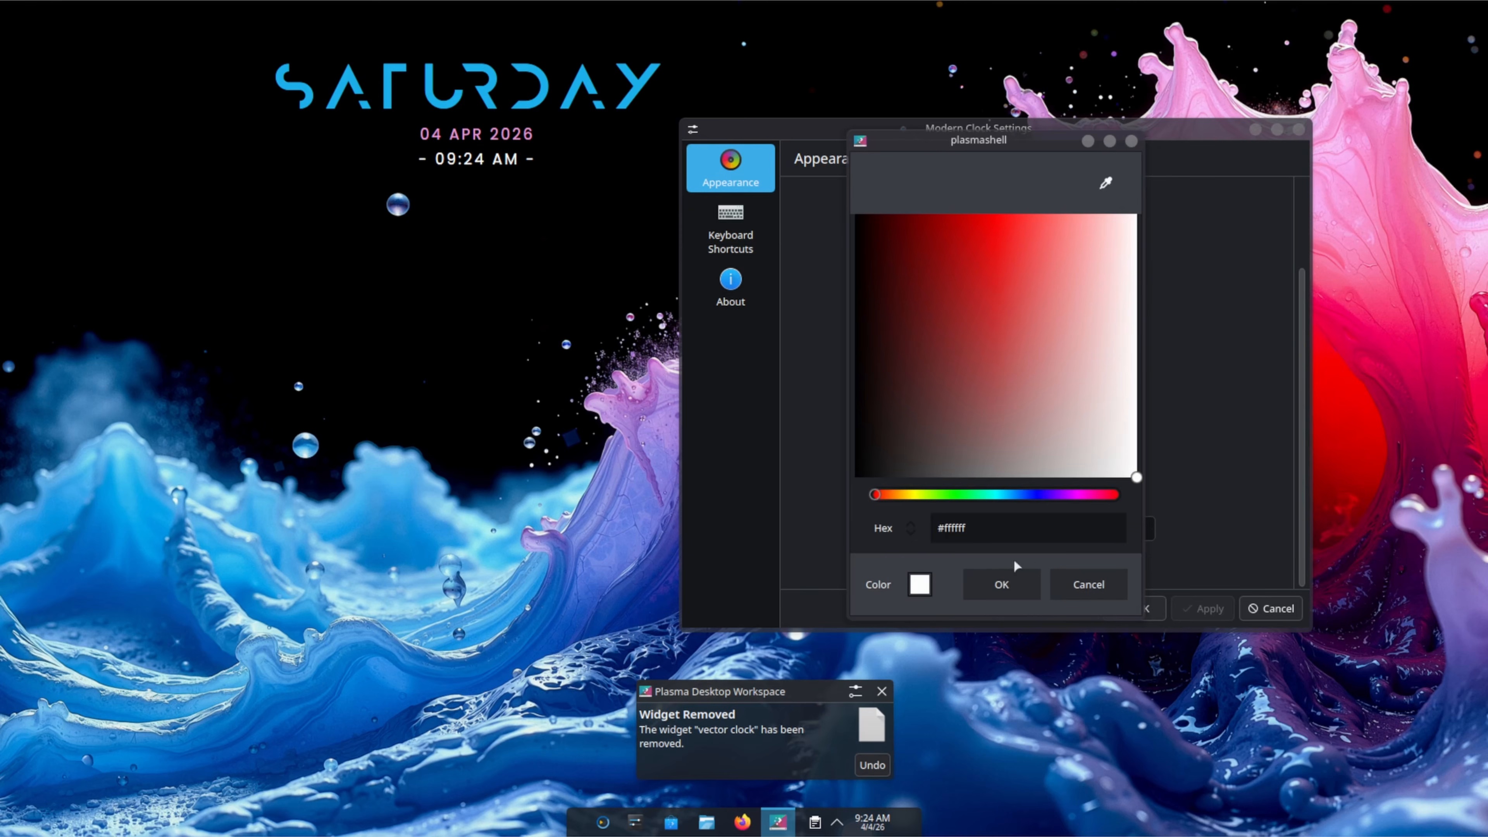
triple_click(1017, 534)
key("ctrl+v")
key("Return")
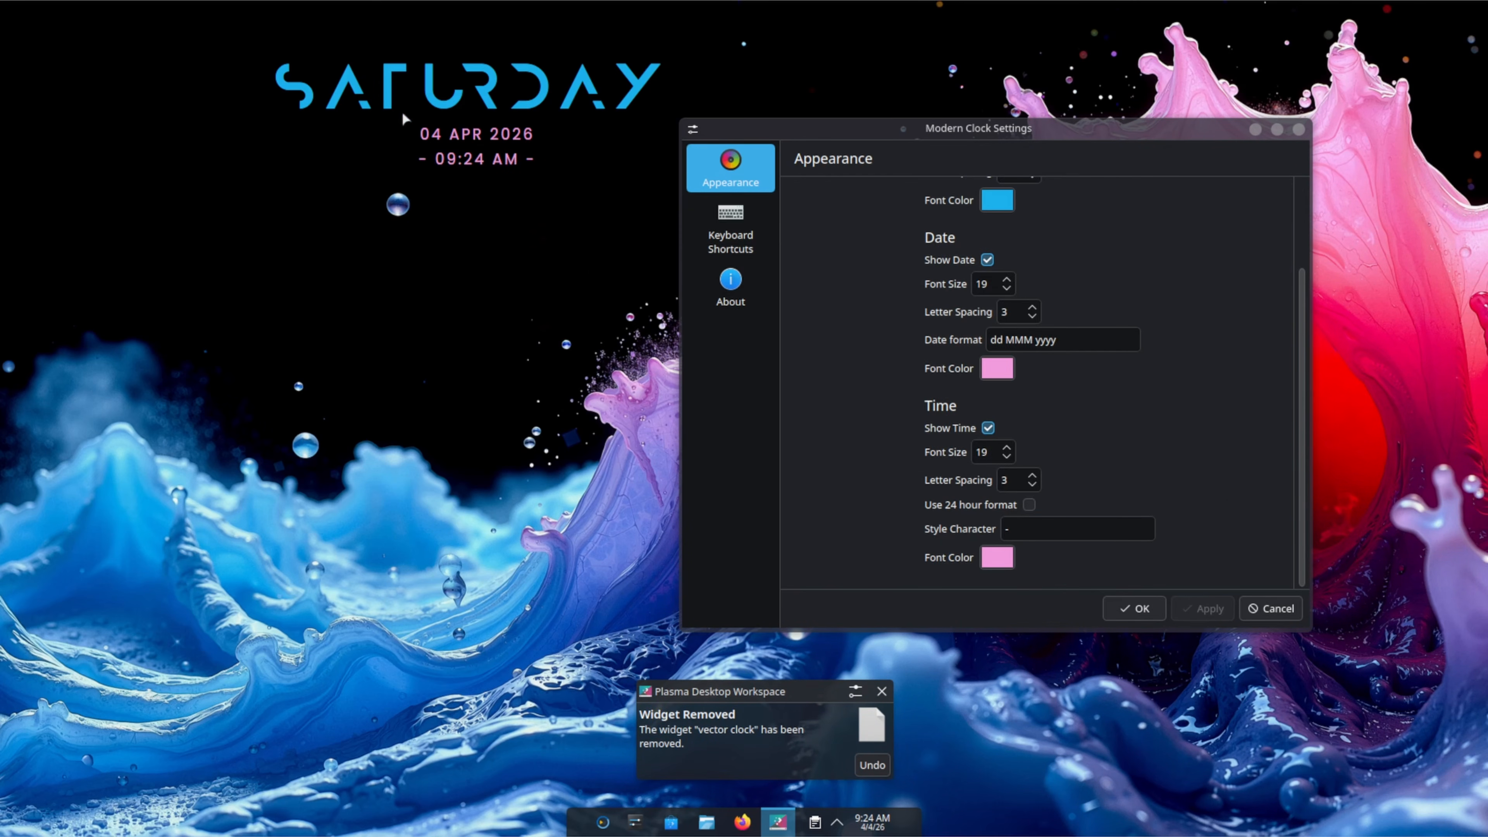
Apply the day's blue #1bb1ec to the Modern Clock's date and time font colors, and dismiss the widget-removed notification.
left_click(997, 200)
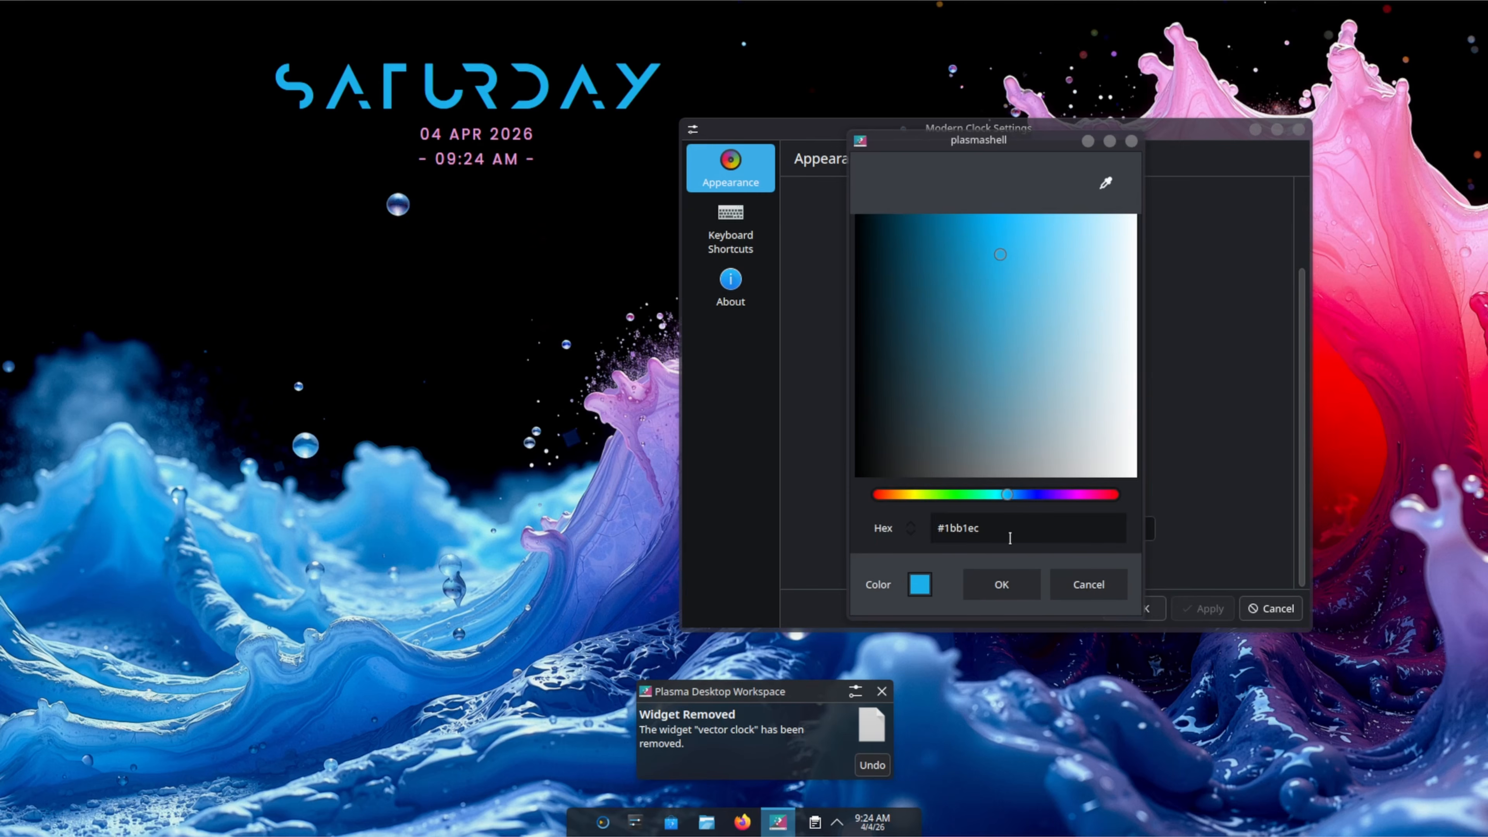
left_click(995, 535)
key("ctrl+a")
key("ctrl+v")
left_click(1011, 588)
left_click(1005, 375)
triple_click(1016, 532)
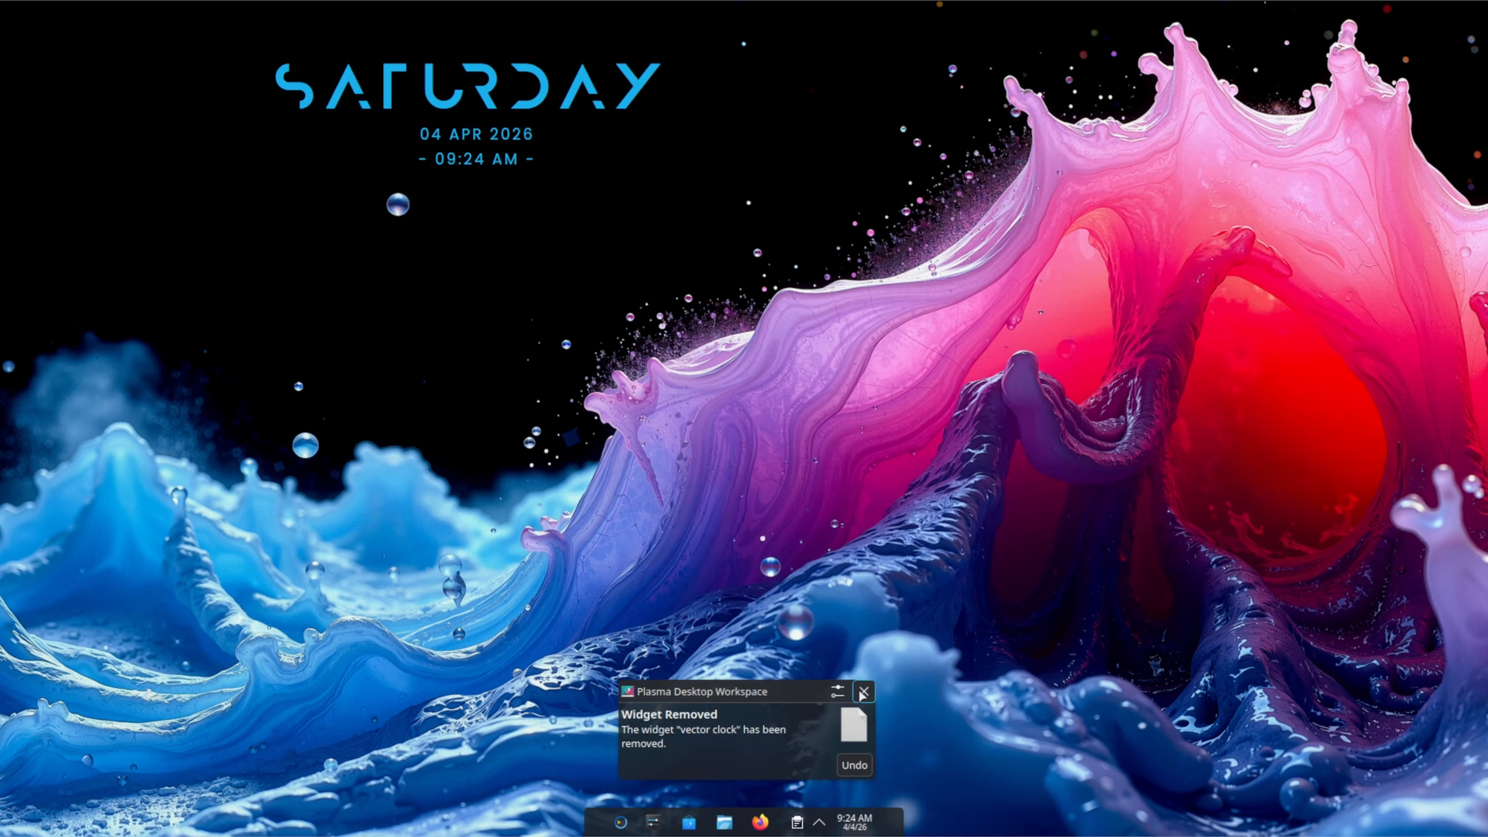
left_click(863, 692)
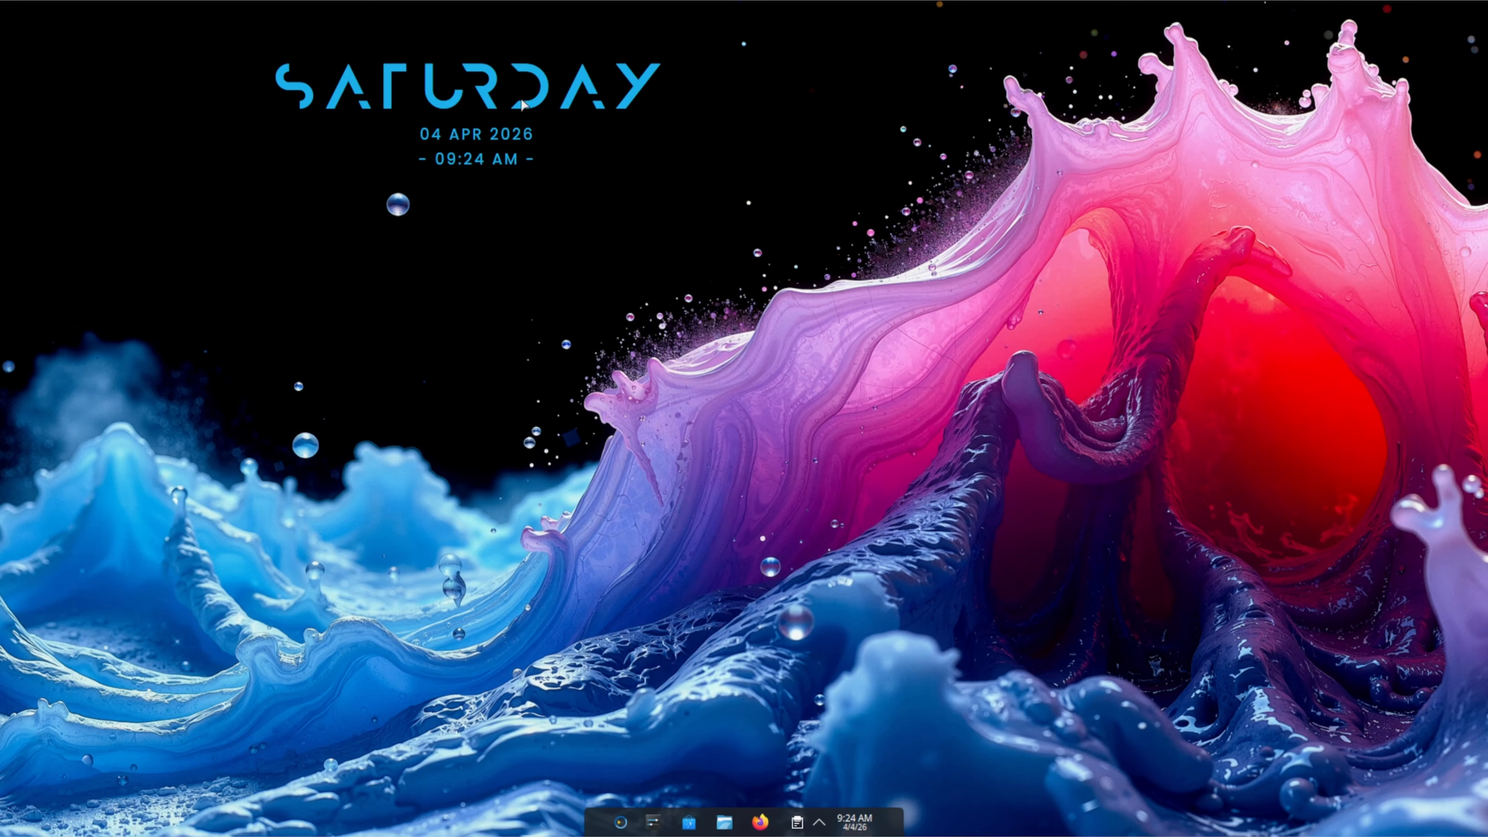
Set the Modern Clock's day font size to 81, apply it and close the clock's settings.
right_click(538, 116)
left_click(584, 121)
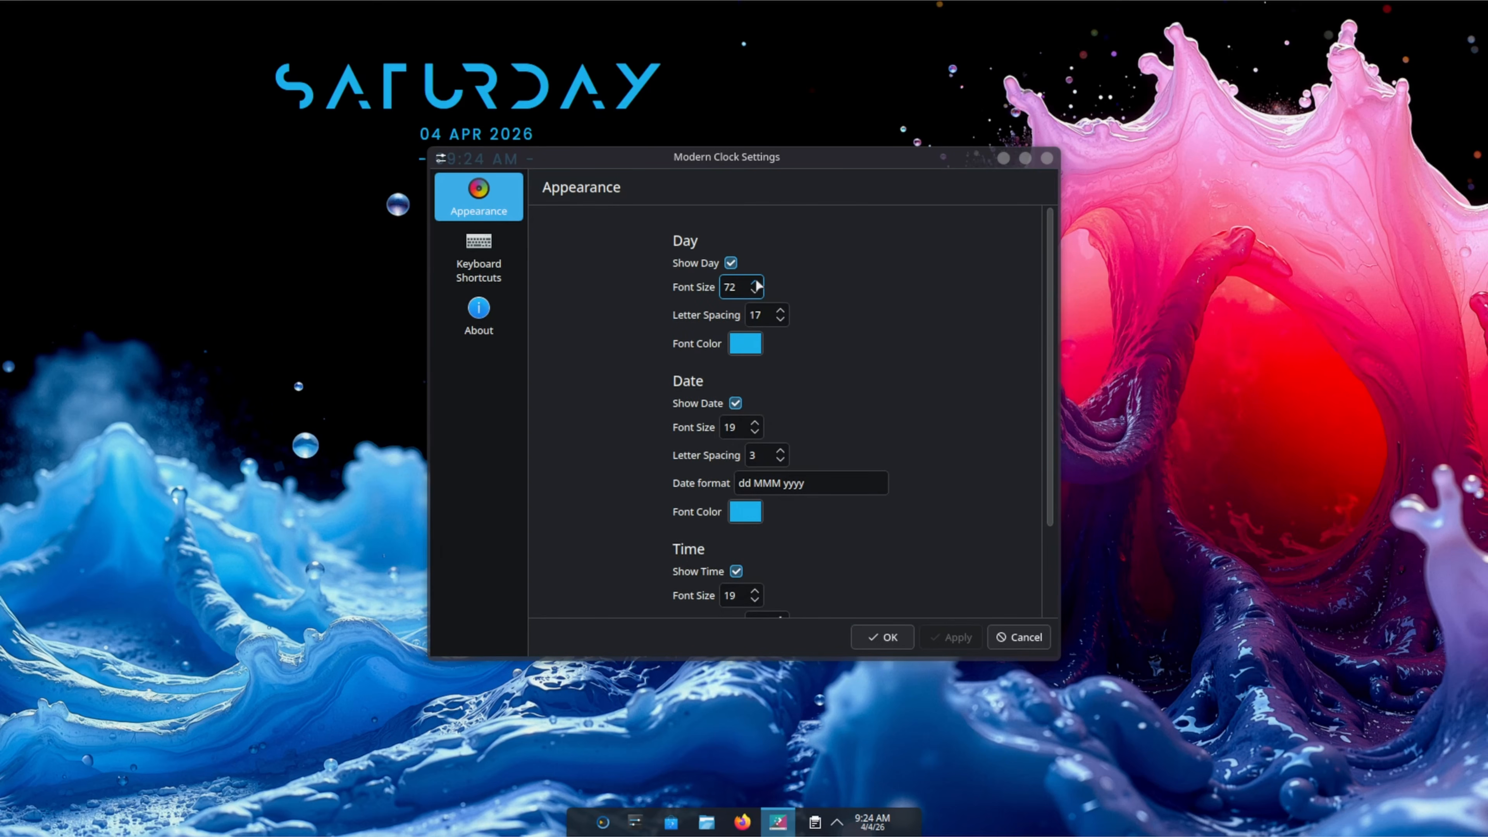
left_click(755, 284)
double_click(757, 287)
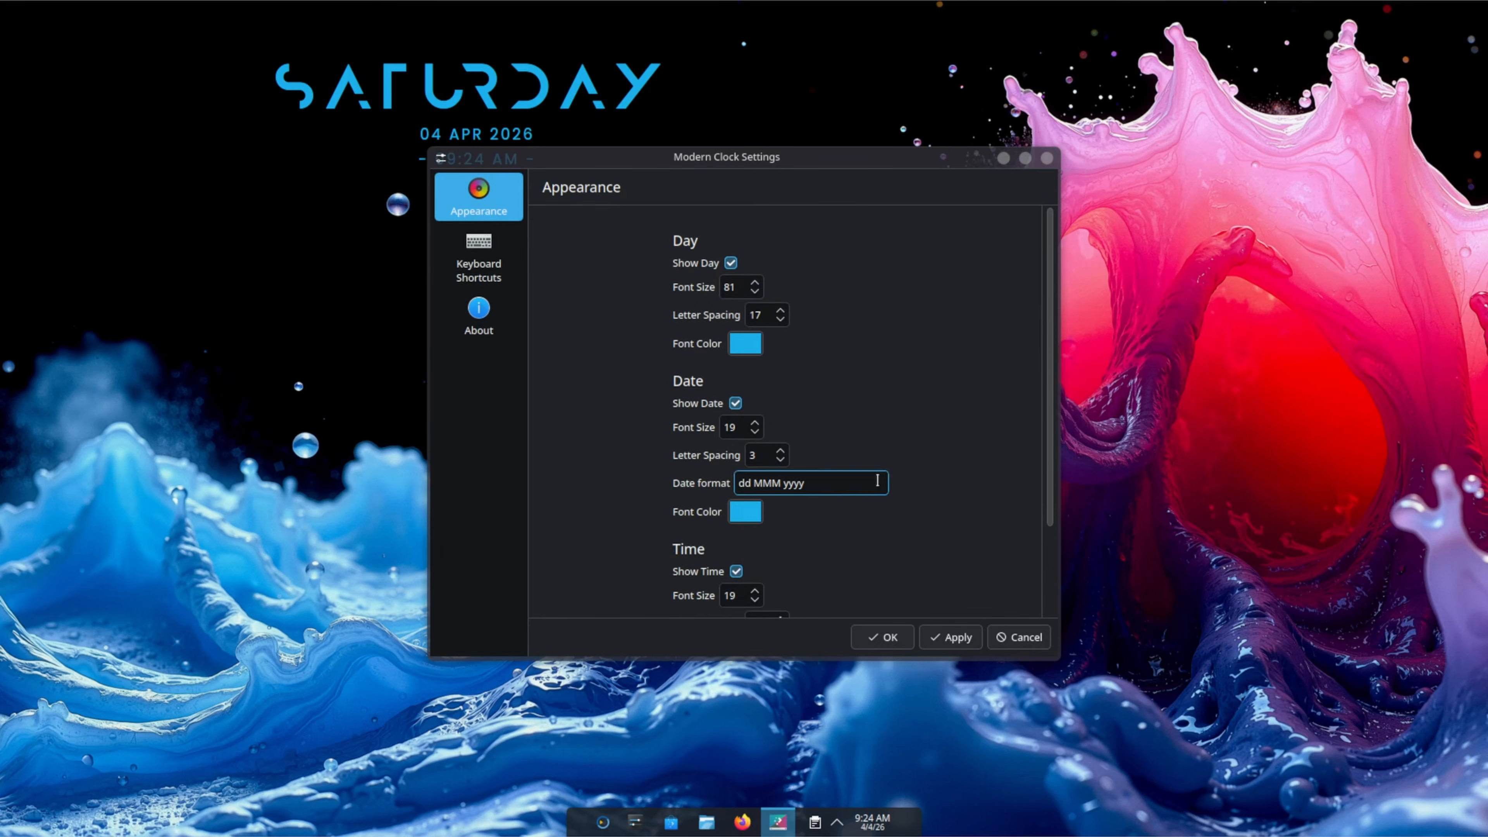
left_click(959, 635)
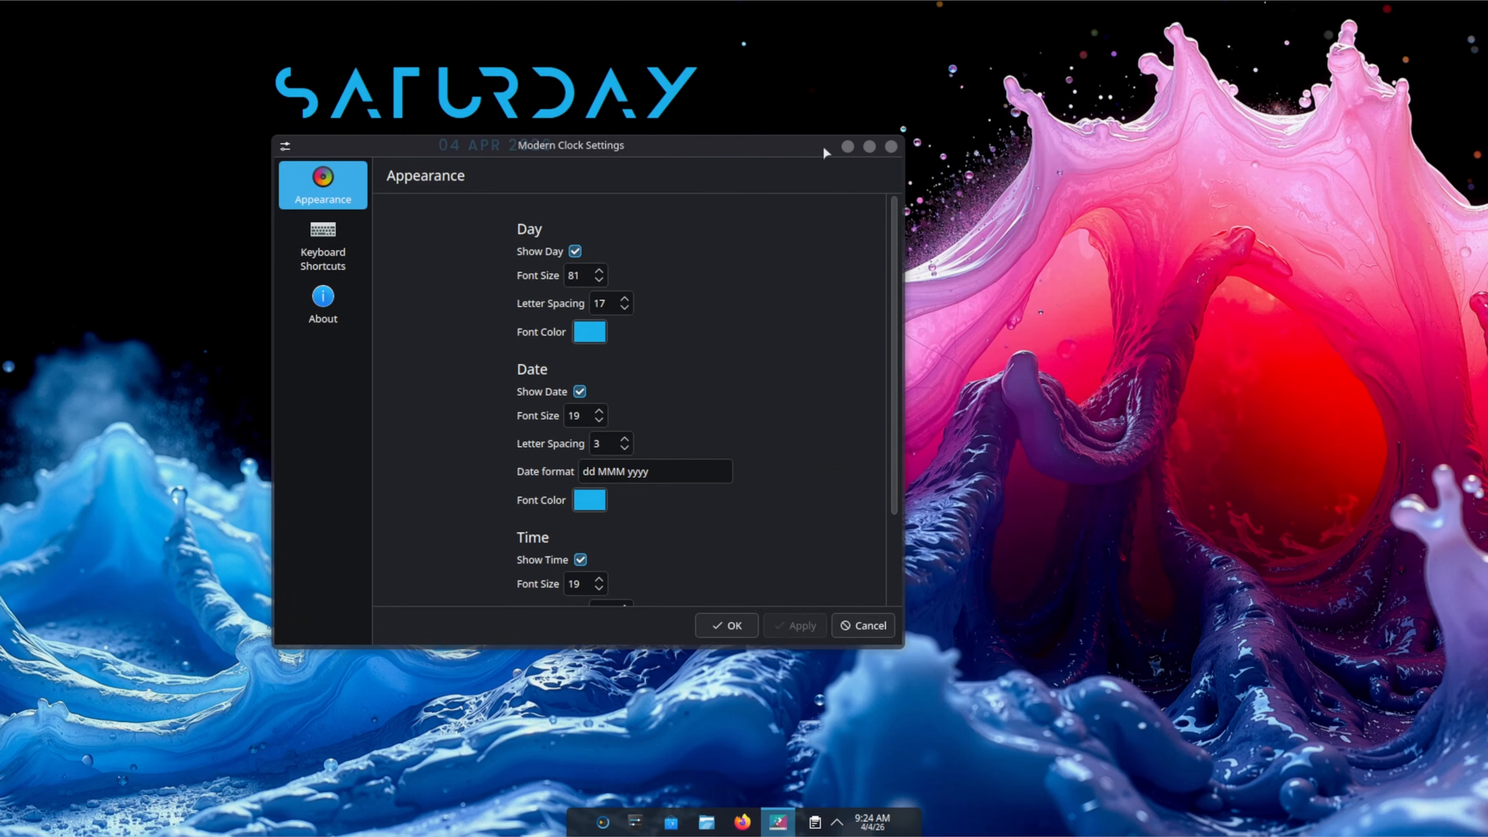
left_click(890, 156)
Enlarge the Modern Clock widget's frame and reposition it over the wallpaper's dark upper area, finishing desktop editing.
right_click(506, 99)
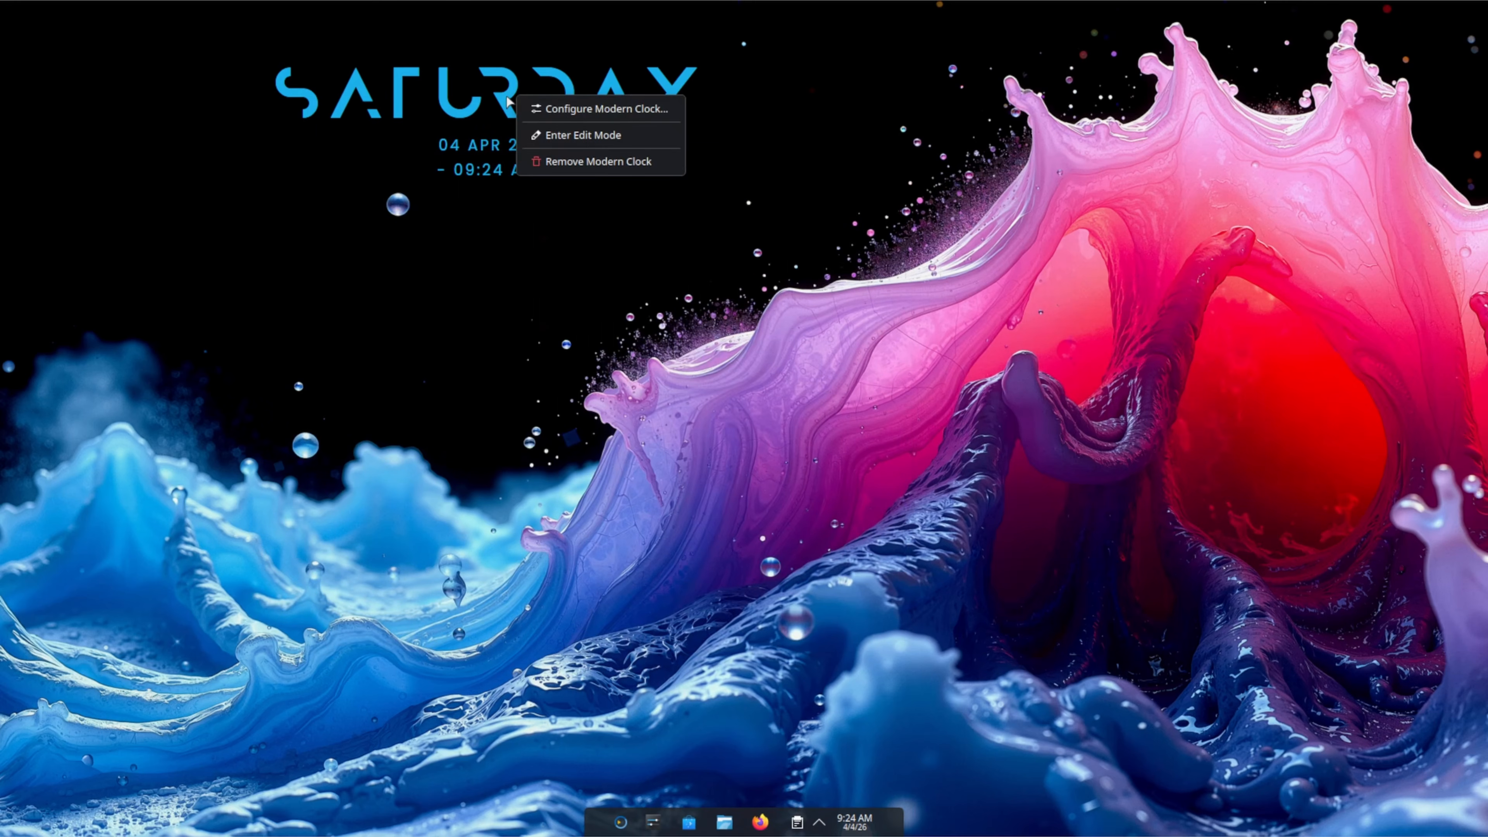
left_click(576, 134)
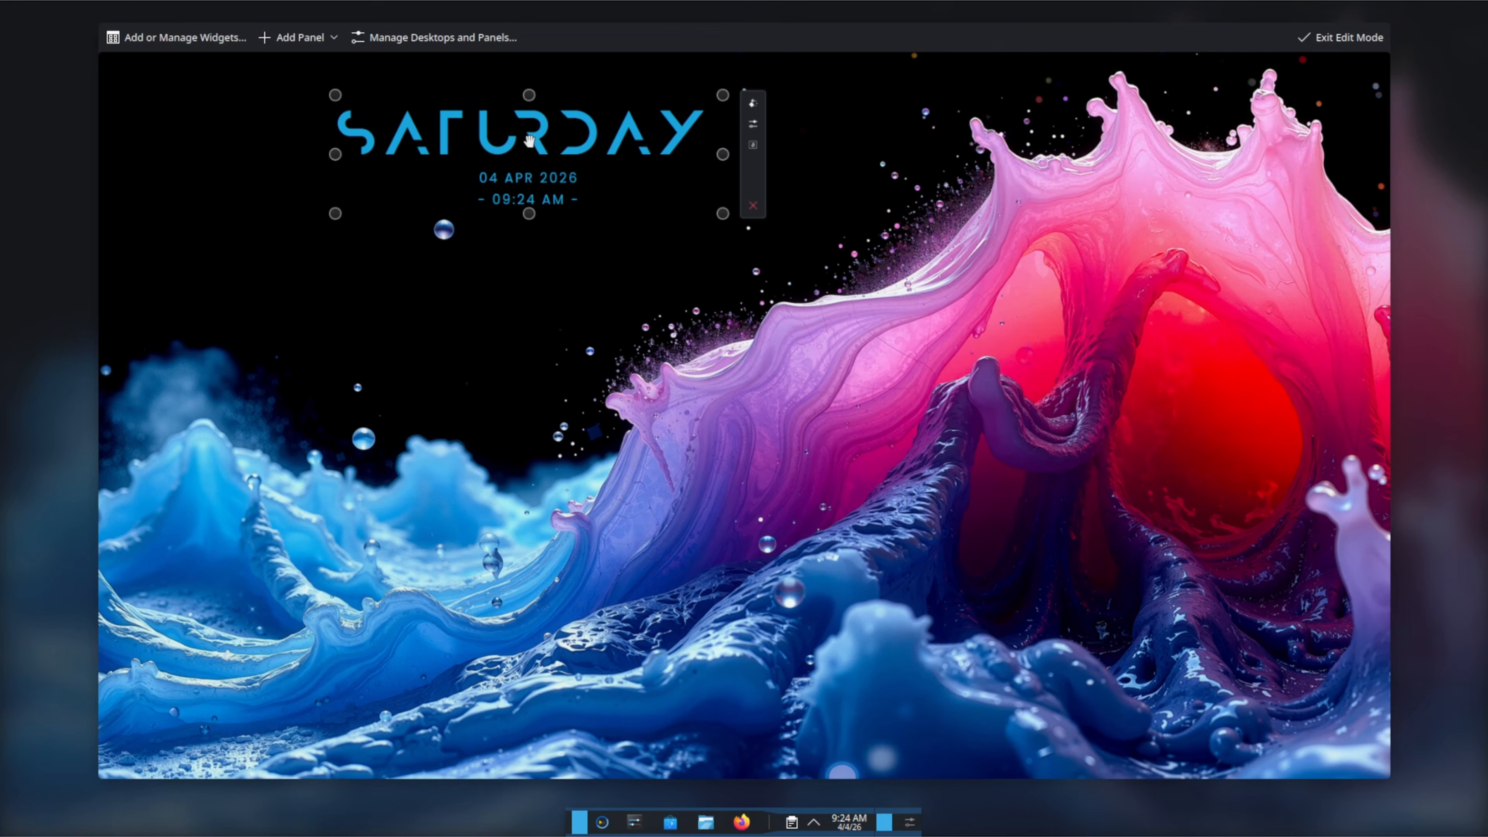
left_click_drag(531, 141, 419, 131)
left_click_drag(617, 204, 735, 290)
left_click_drag(577, 183, 654, 192)
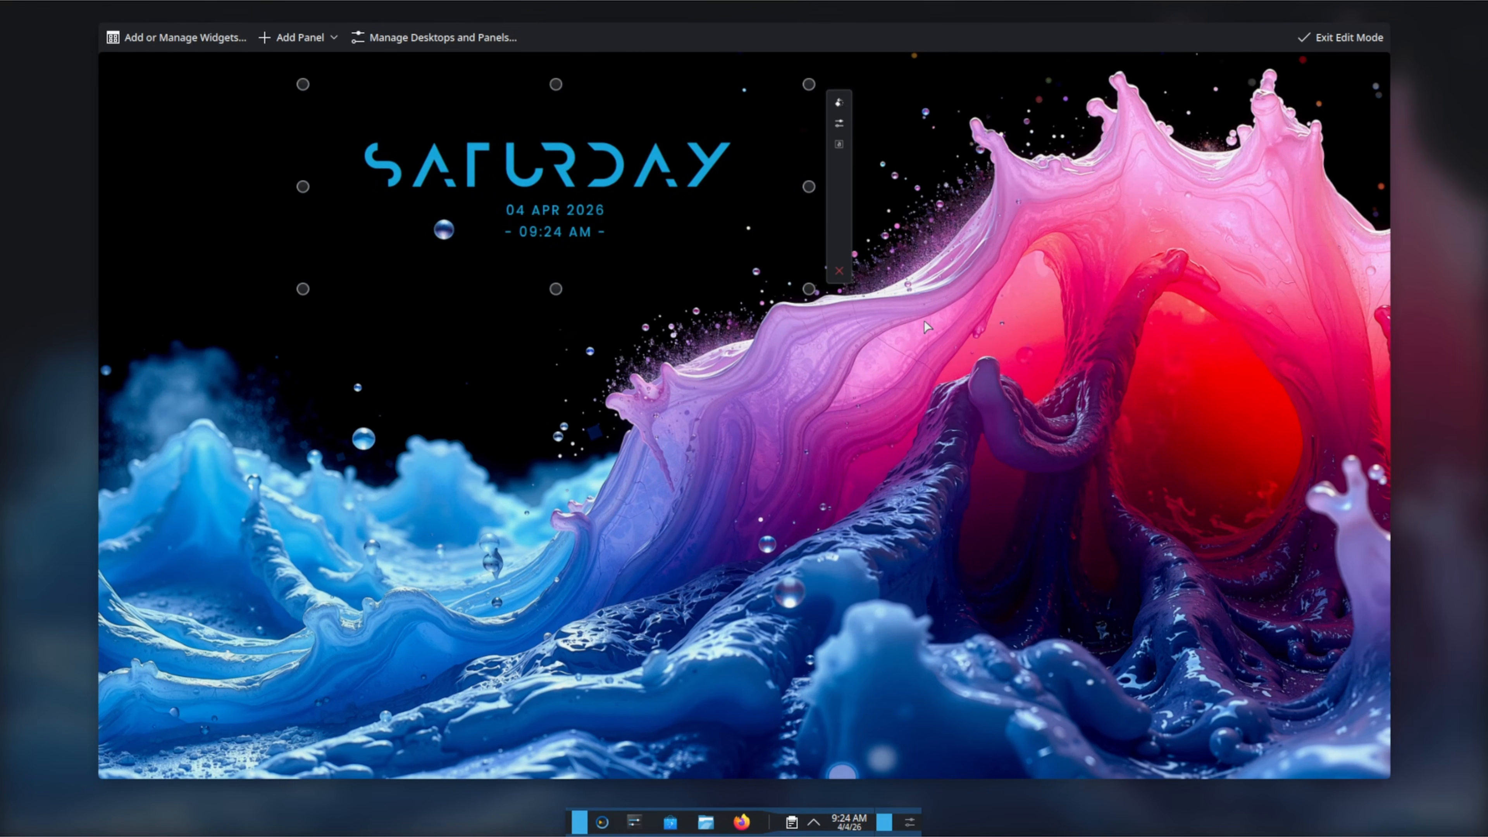
left_click(1341, 37)
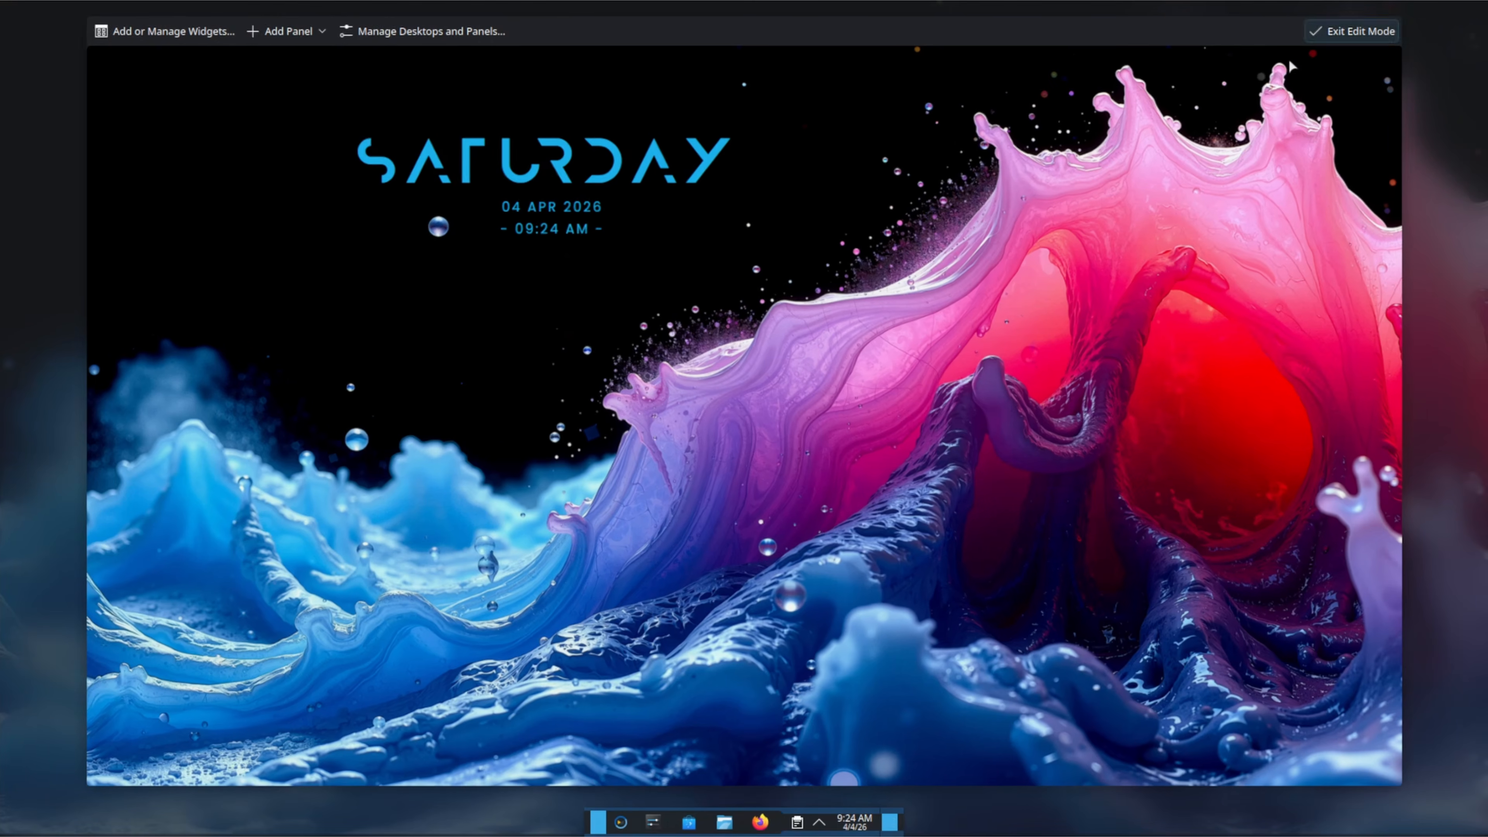